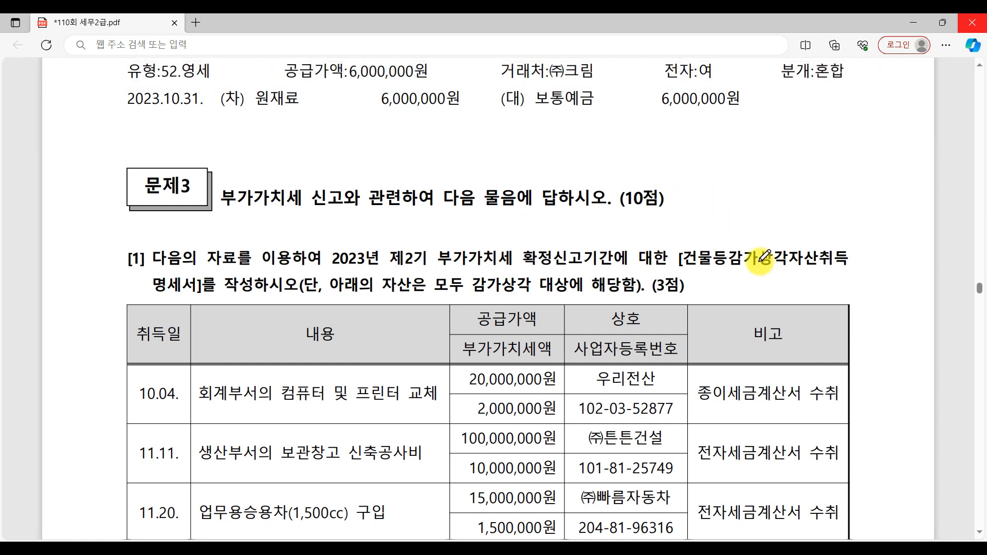
# Step: Underline the report name 건물등감가상각자산취득명세서 in question [1] of the PDF and review its table of acquired assets
pyautogui.moveTo(698, 266); pyautogui.dragTo(849, 266)
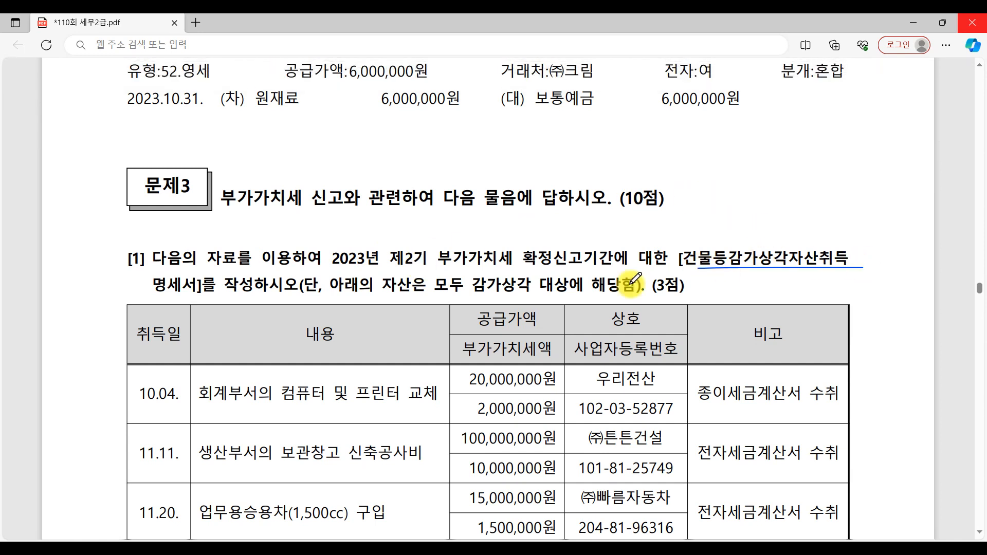
pyautogui.moveTo(128, 293); pyautogui.dragTo(355, 292)
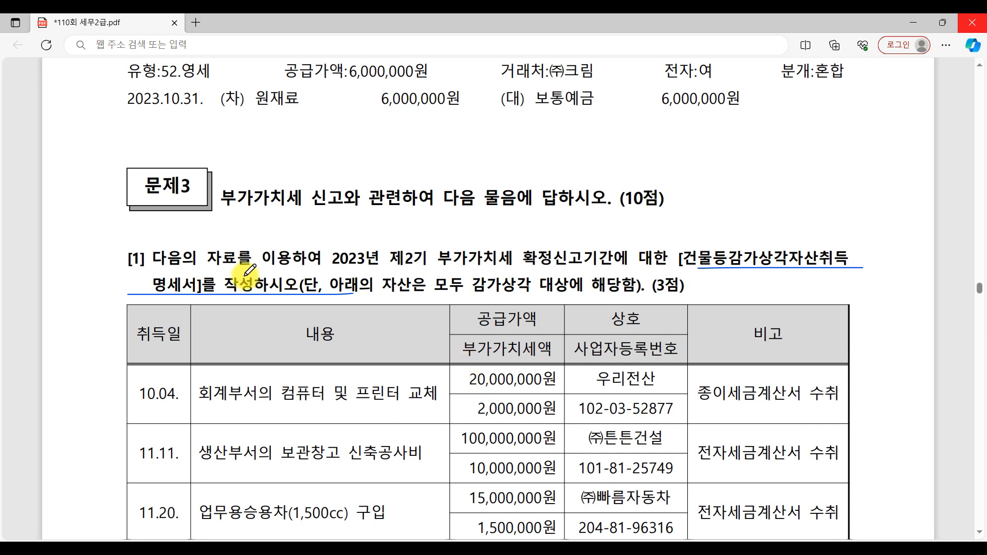
pyautogui.scroll(-4, 559, 469)
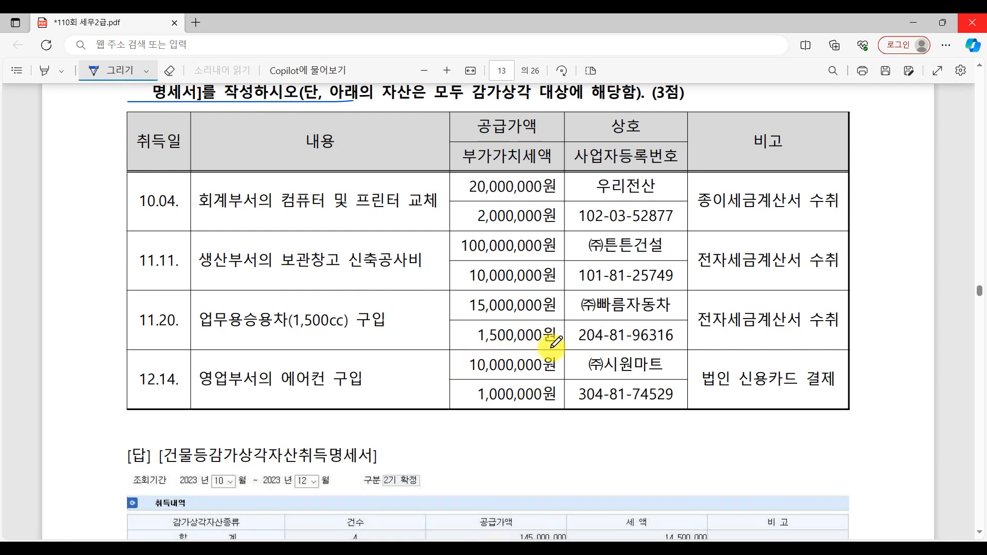
pyautogui.scroll(2, 365, 257)
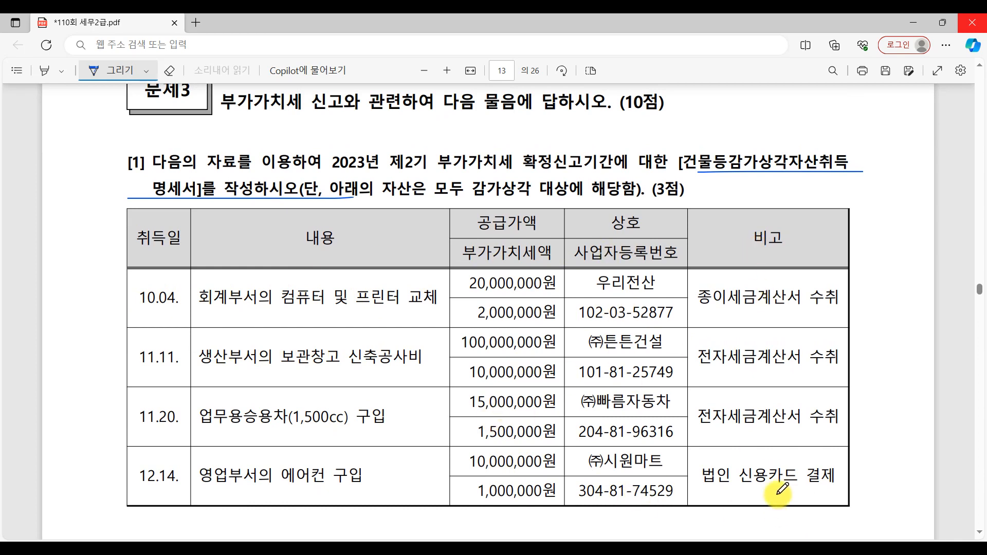
# Step: Switch to KcLep and open the VAT schedule 건물등감가상각자산취득명세서
pyautogui.click(540, 548)
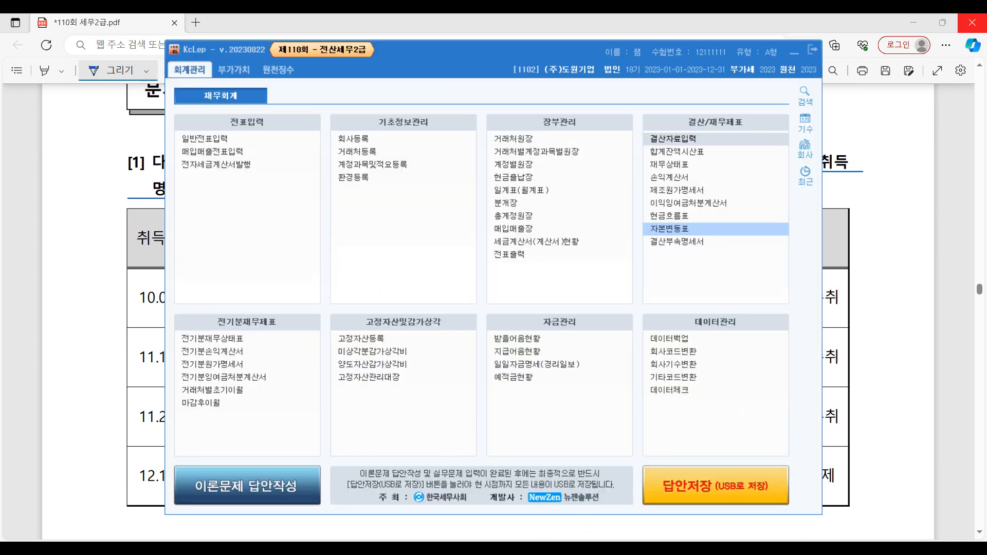
pyautogui.click(251, 70)
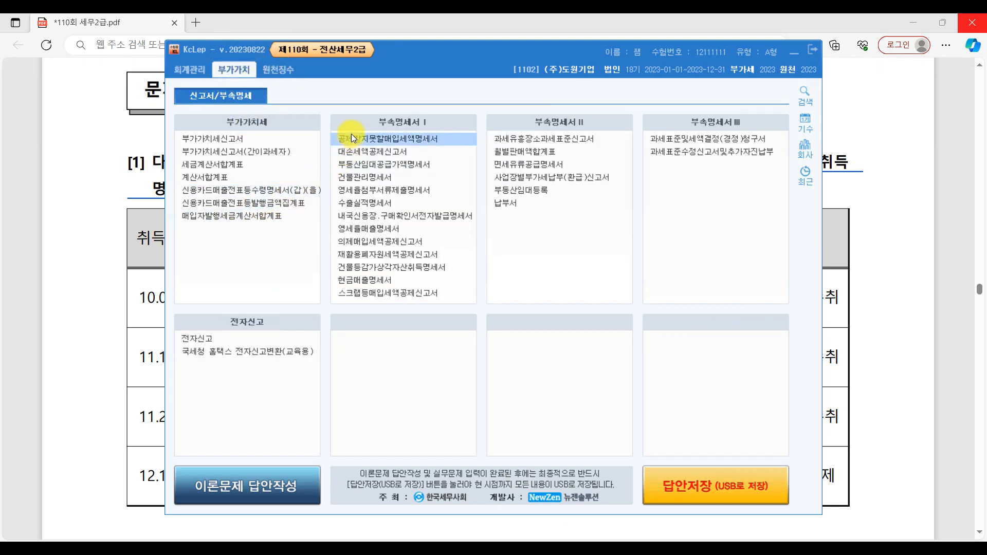
pyautogui.click(384, 267)
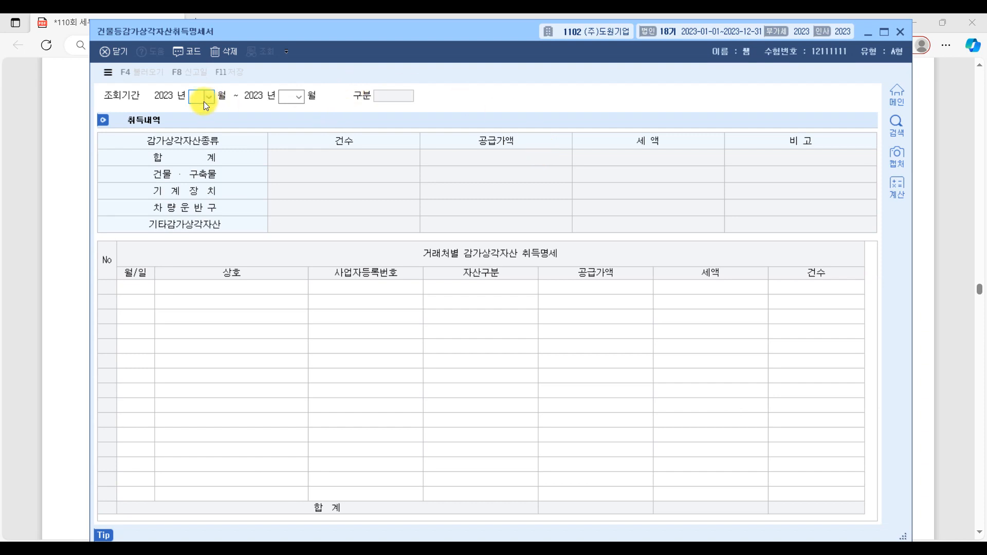
# Step: Set the inquiry period of the schedule from month 10 to month 12 of 2023
pyautogui.write('10')
pyautogui.press('Return')
pyautogui.write('12')
pyautogui.press('Return')
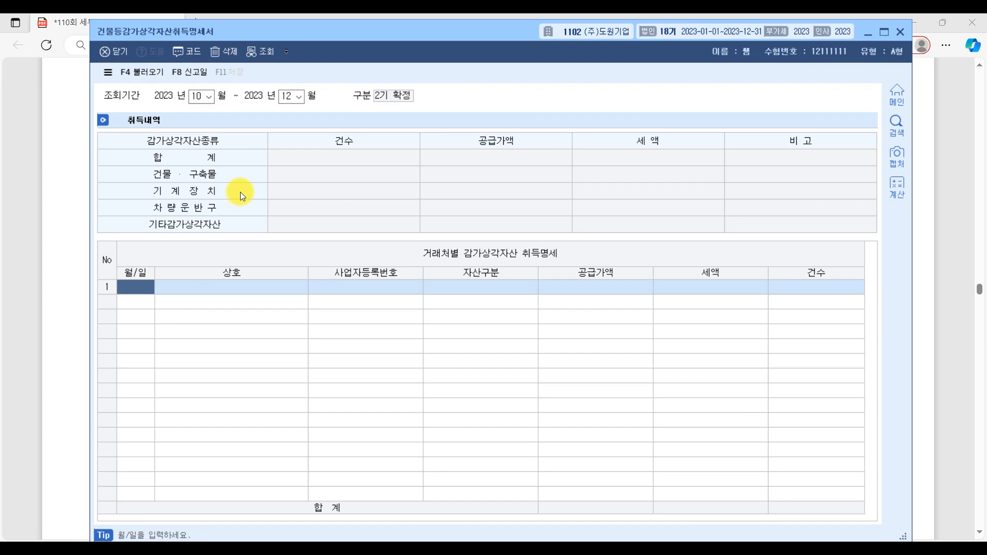
# Step: Enter the 10-04 acquisition from 우리전산 in row 1, with asset class 기타 and supply value 20,000,000
pyautogui.write('10-')
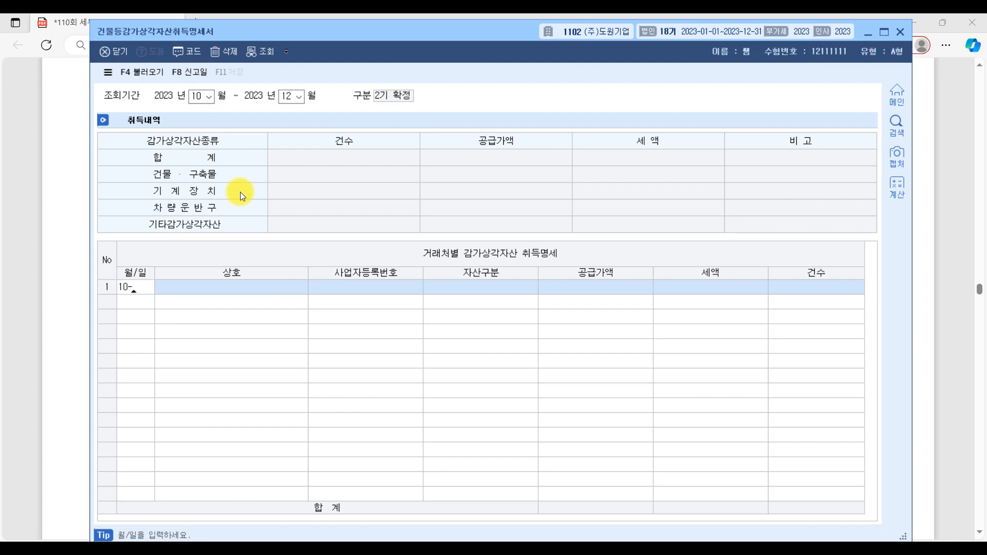
pyautogui.write('04')
pyautogui.press('Return')
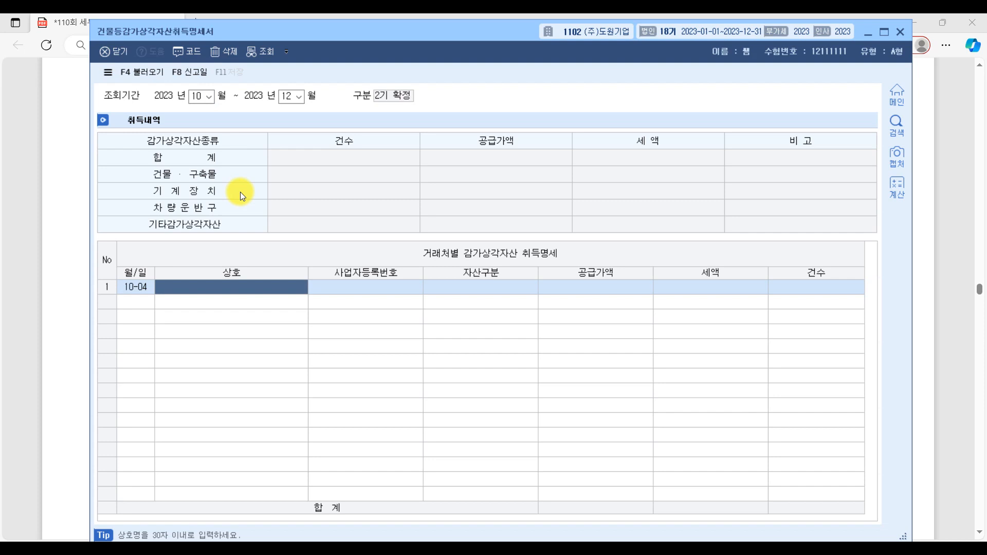
pyautogui.press('F2')
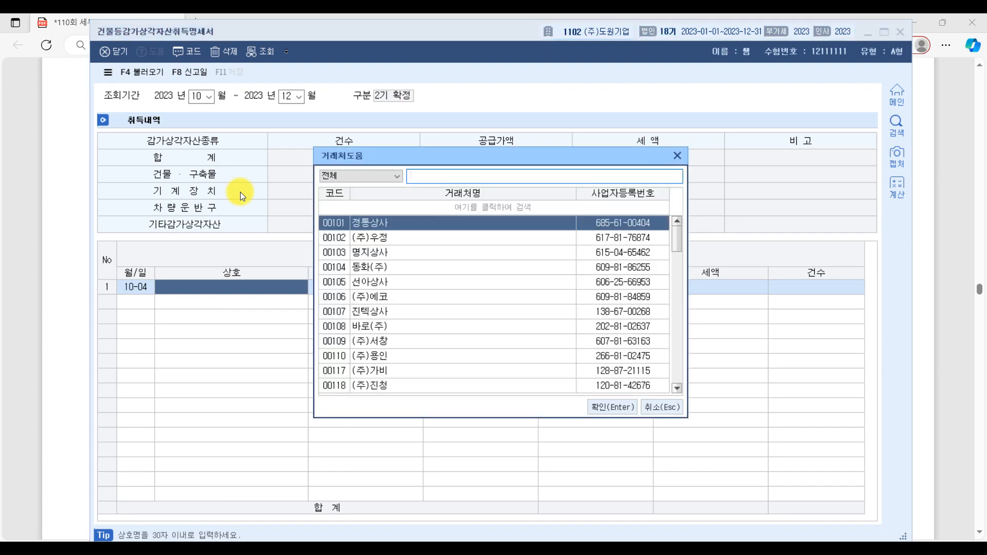
pyautogui.write('우리')
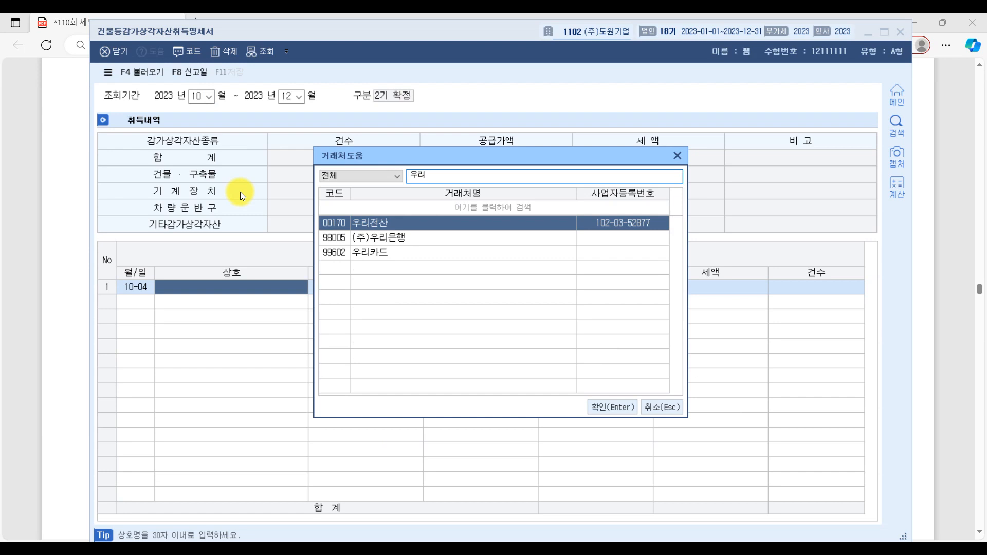
pyautogui.press('Return')
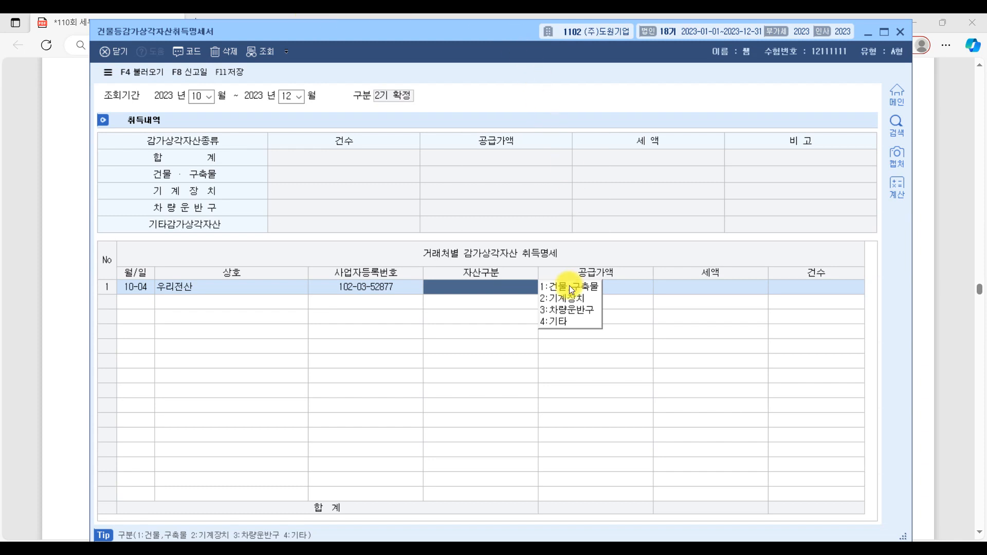
pyautogui.click(583, 324)
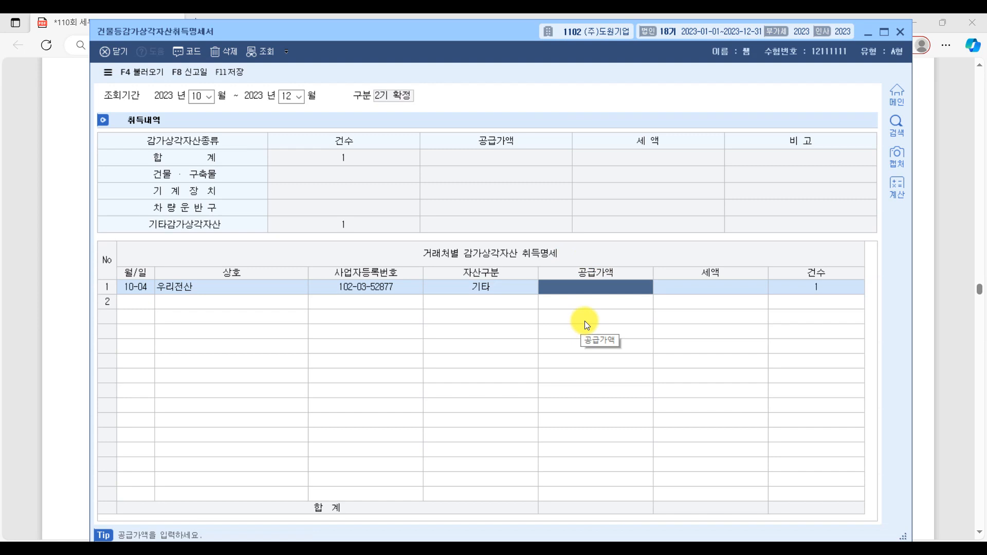
pyautogui.write('20000000')
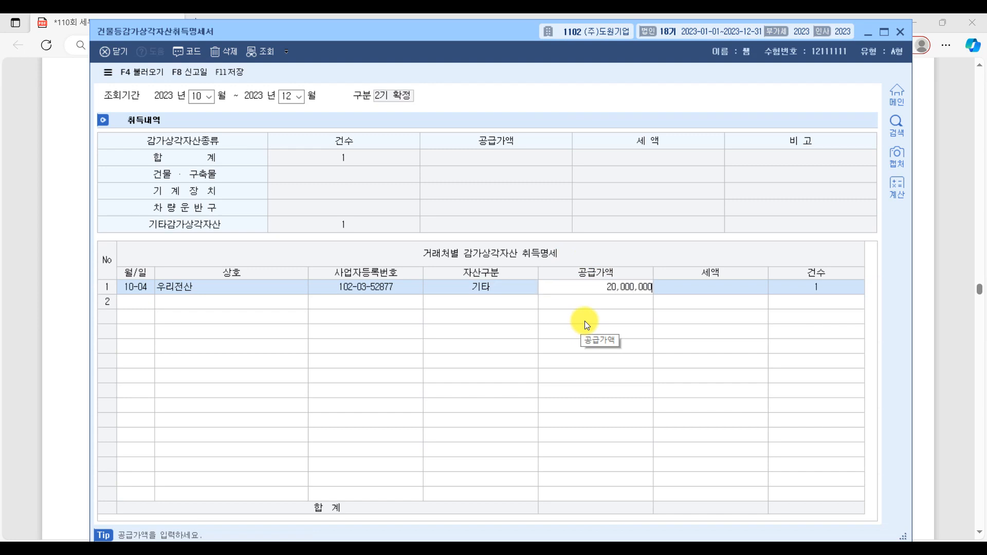
pyautogui.press('Return')
pyautogui.press('Return')
pyautogui.press('Return')
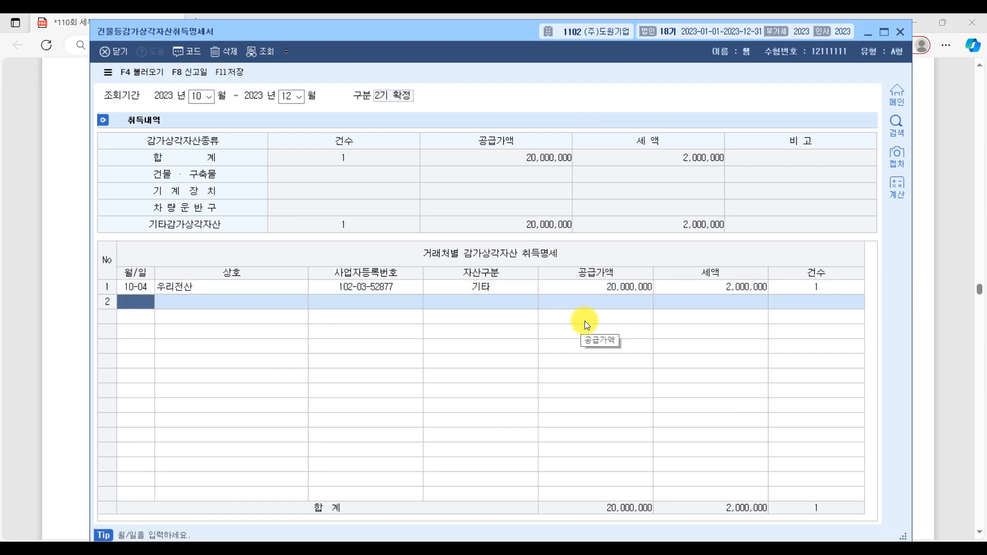
# Step: Enter the 11-11 acquisition from (주)튼튼건설 in row 2, with asset class 건물,구축물 and supply value 100,000,000
pyautogui.write('1111')
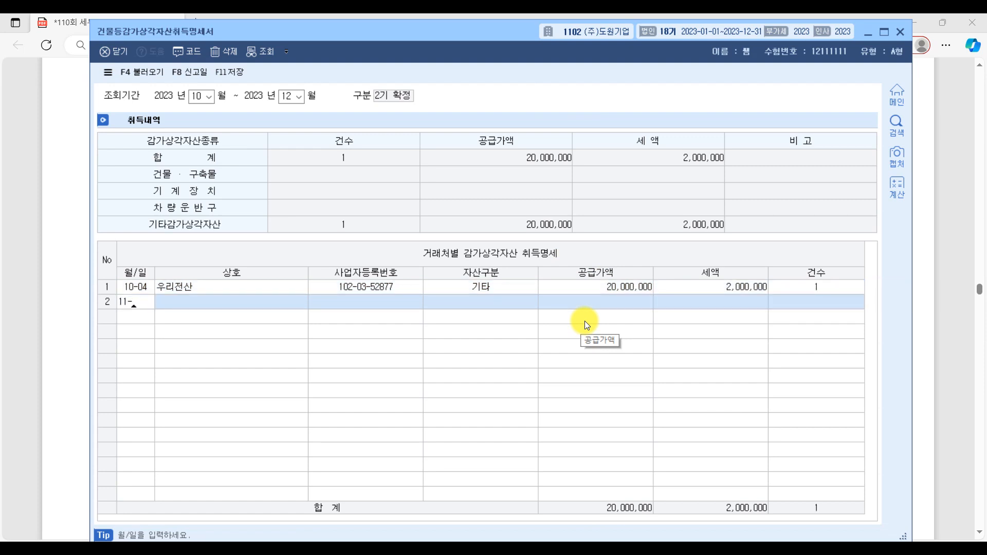
pyautogui.press('Return')
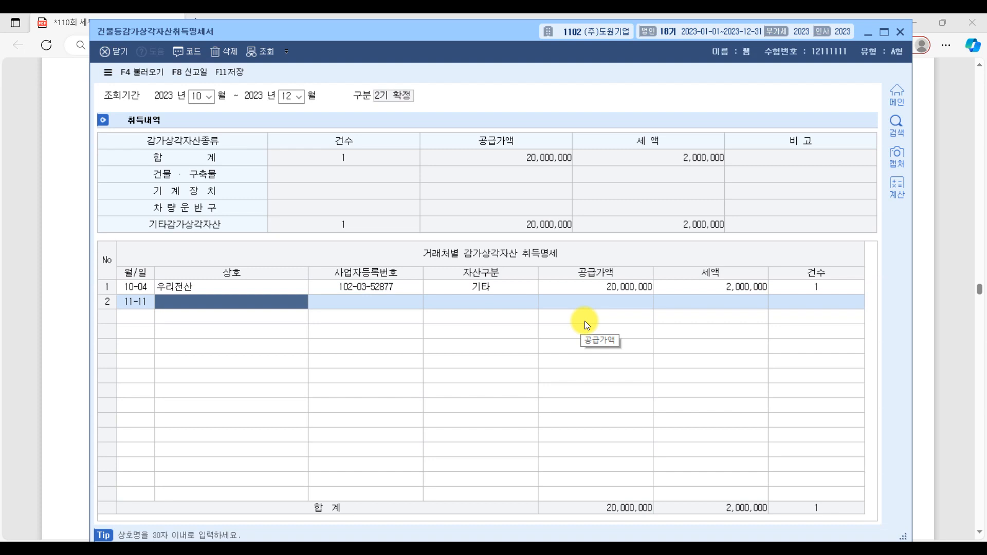
pyautogui.press('F2')
pyautogui.write('튼')
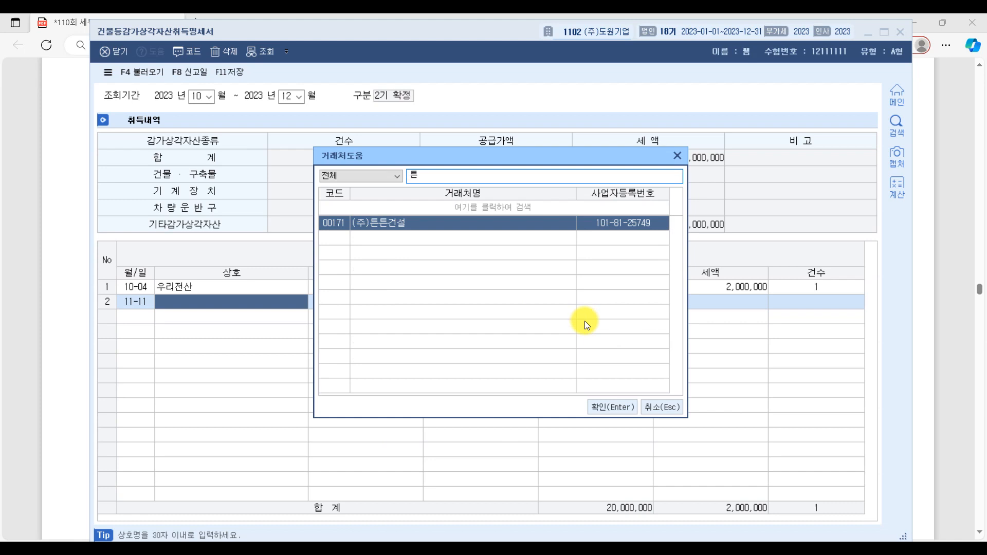
pyautogui.press('Return')
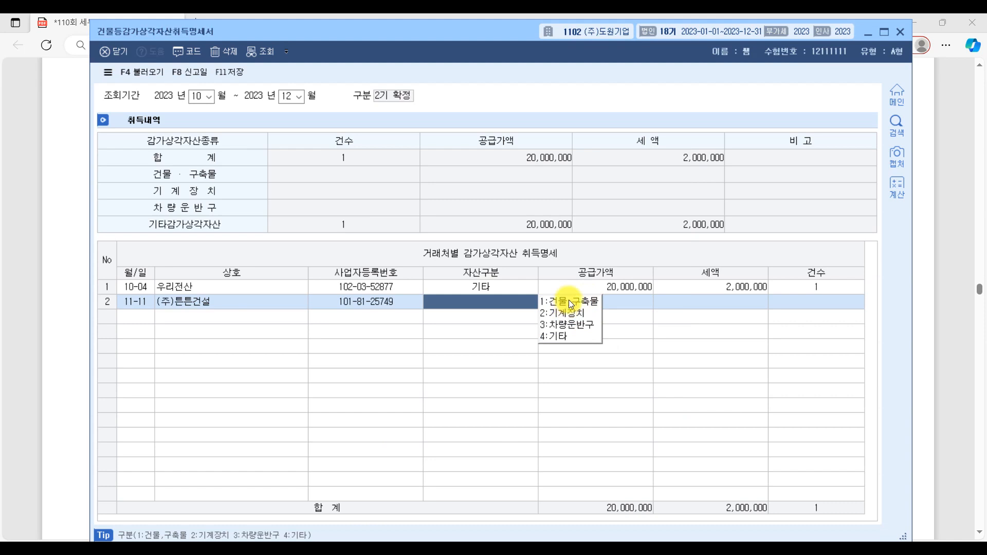
pyautogui.click(568, 301)
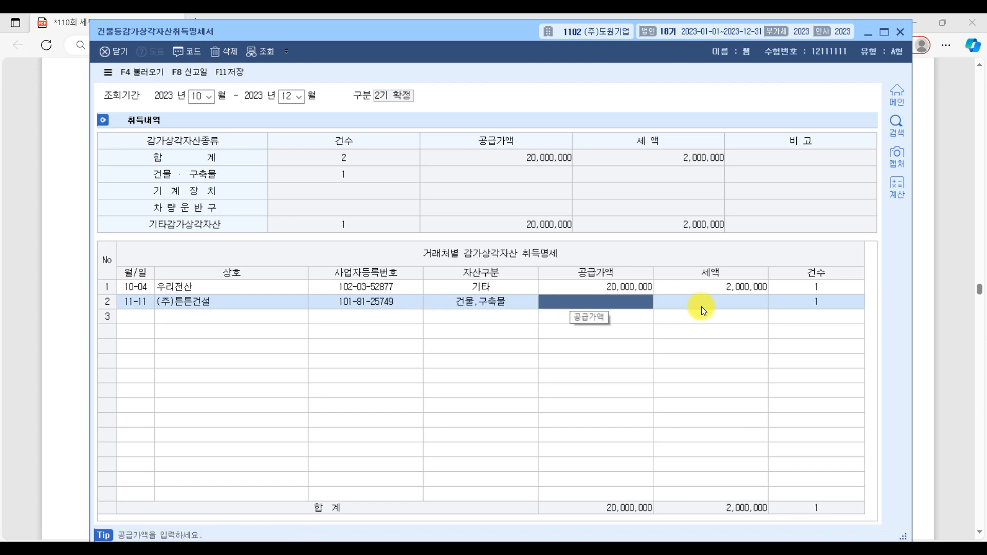
pyautogui.write('100000000')
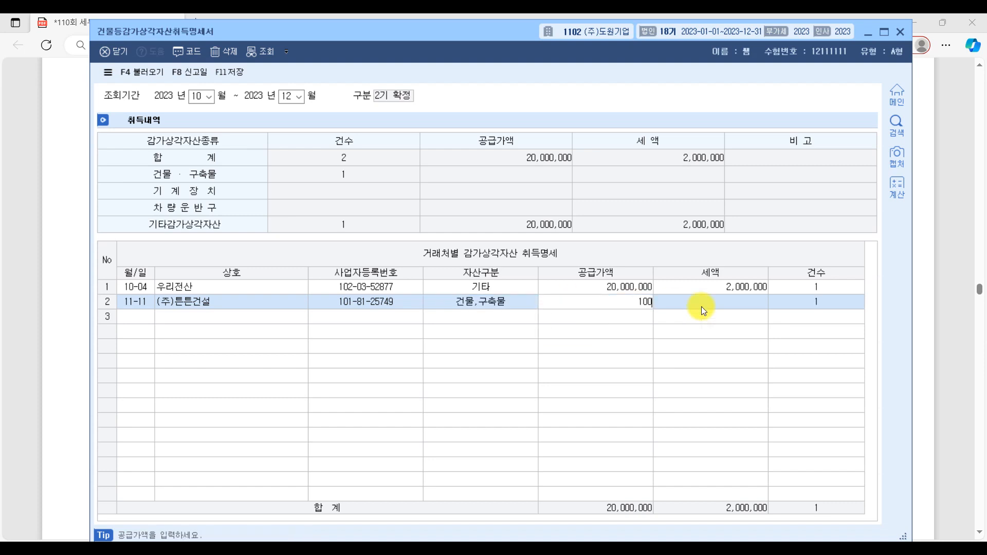
pyautogui.press('Return')
pyautogui.press('Return')
pyautogui.press('Return')
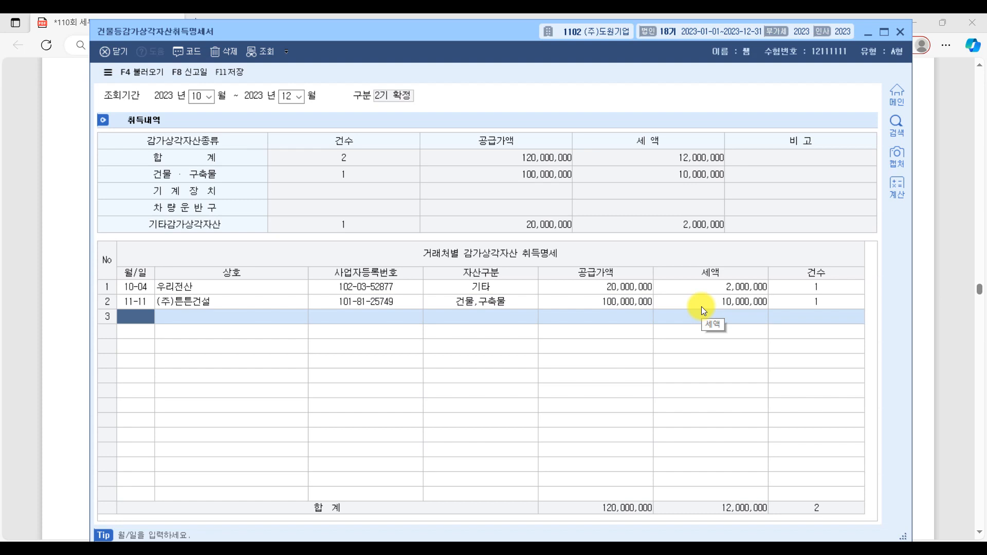
# Step: Enter the 11-20 acquisition from (주)빠름자동차 in row 3, with asset class 차량운반구 and supply value 15,000,000
pyautogui.write('1120')
pyautogui.press('Return')
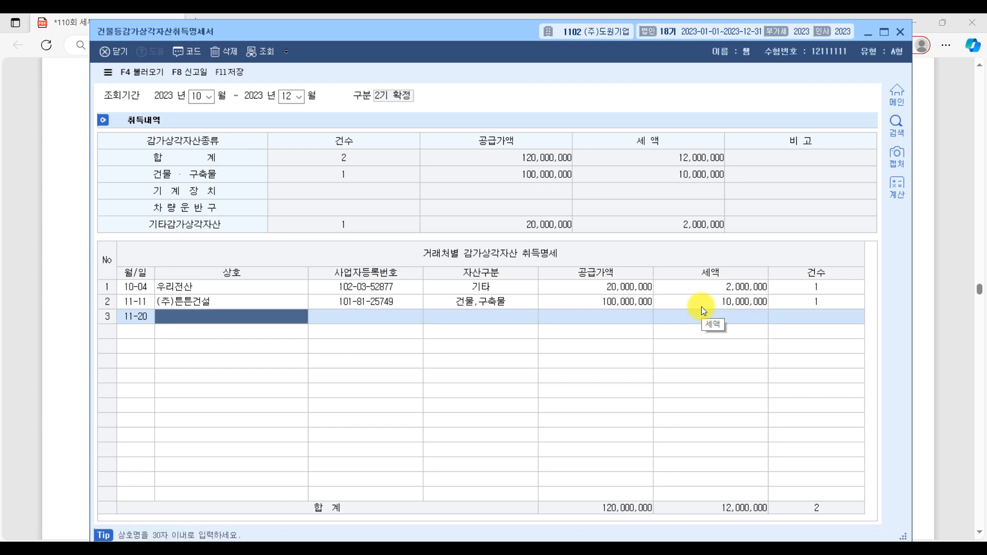
pyautogui.press('F2')
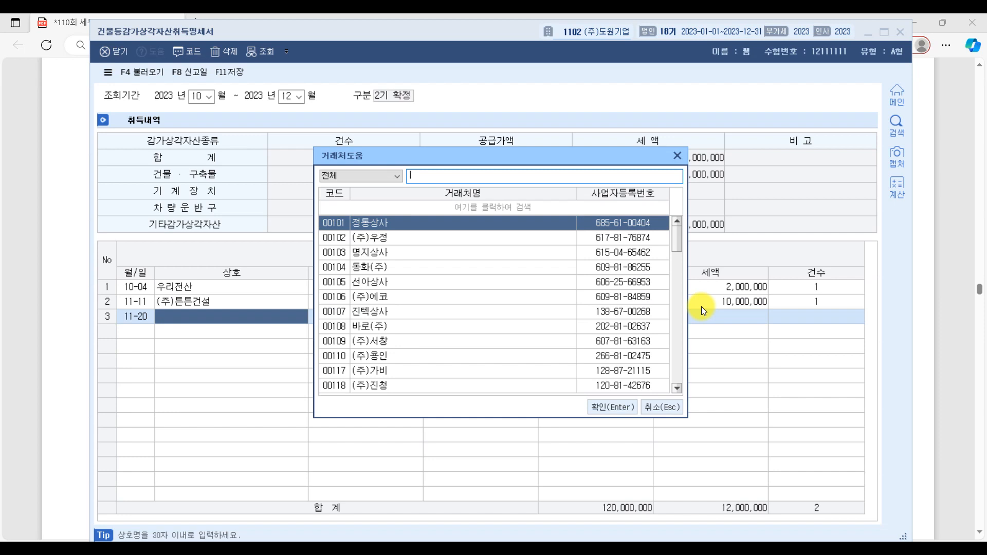
pyautogui.write('빠')
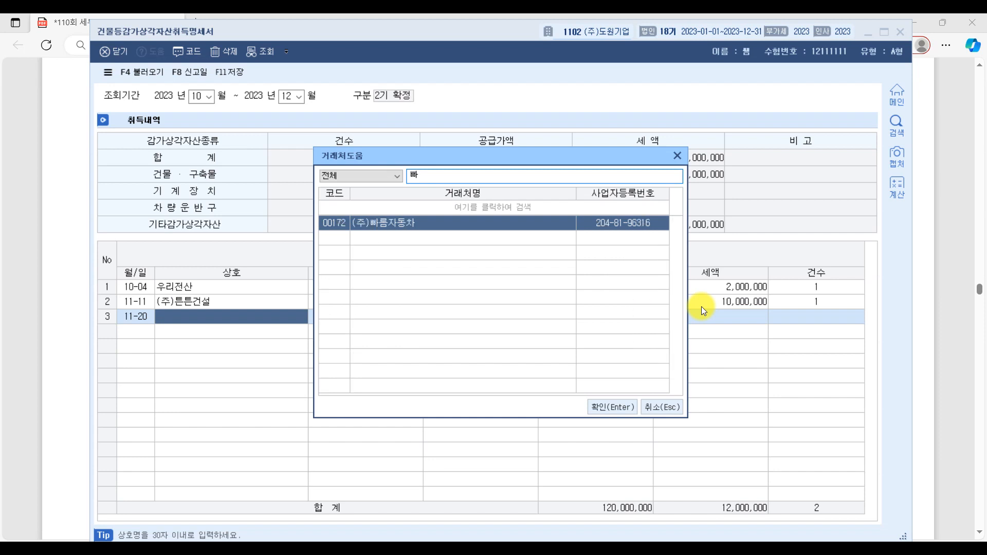
pyautogui.press('Return')
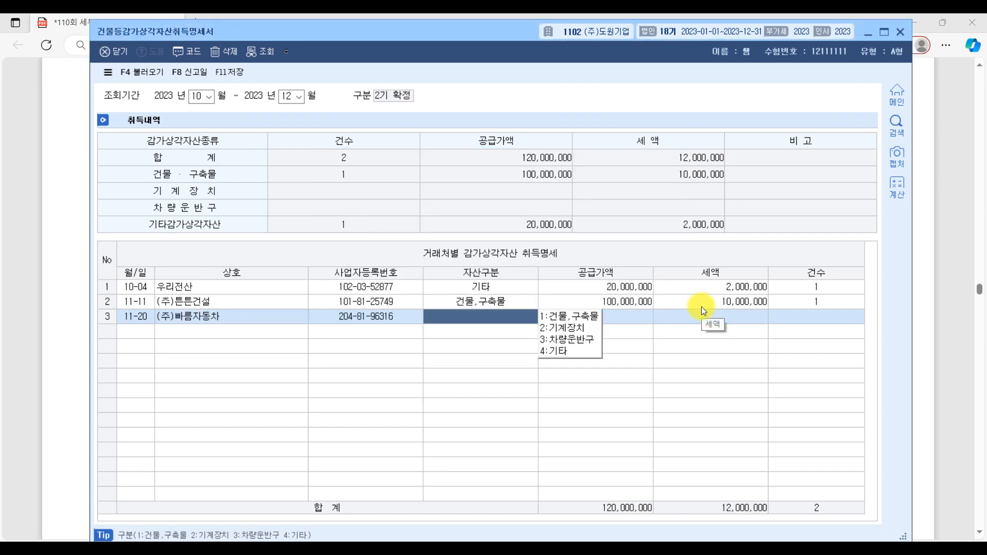
pyautogui.click(573, 341)
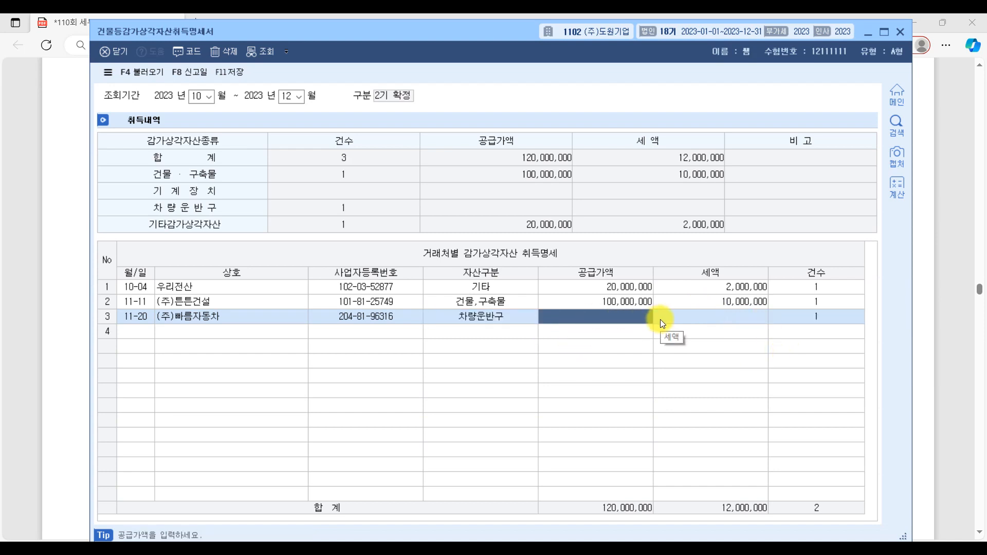
pyautogui.write('15000000')
pyautogui.press('Return')
pyautogui.press('Return')
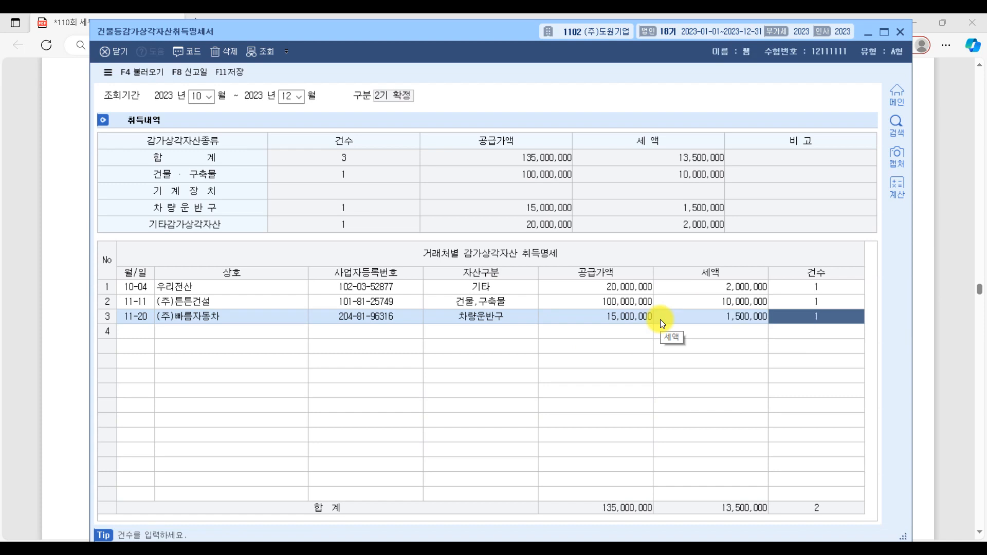
pyautogui.press('Return')
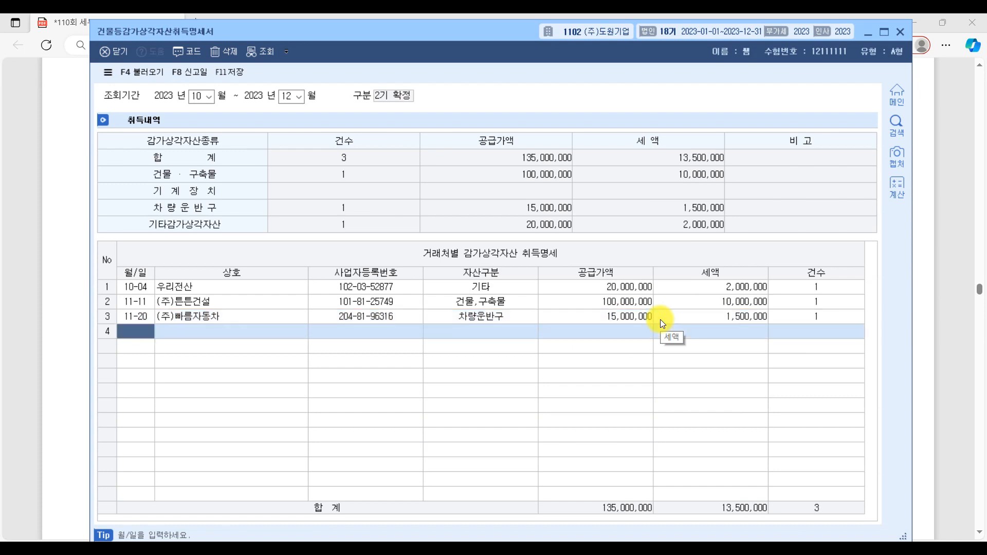
# Step: Enter the 12-14 acquisition from (주)시원마트 in row 4, with asset class 기타 and supply value 10,000,000
pyautogui.write('1214')
pyautogui.press('Return')
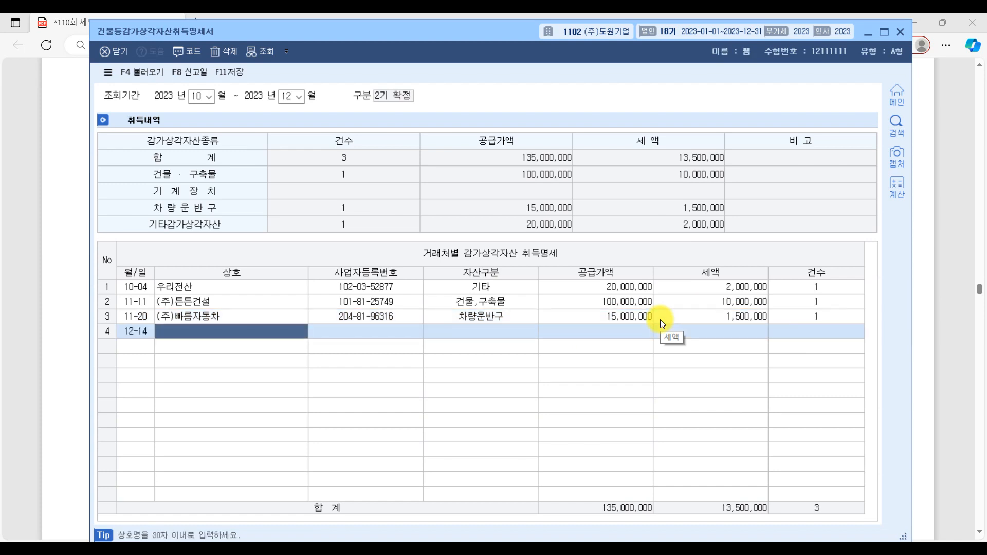
pyautogui.press('F2')
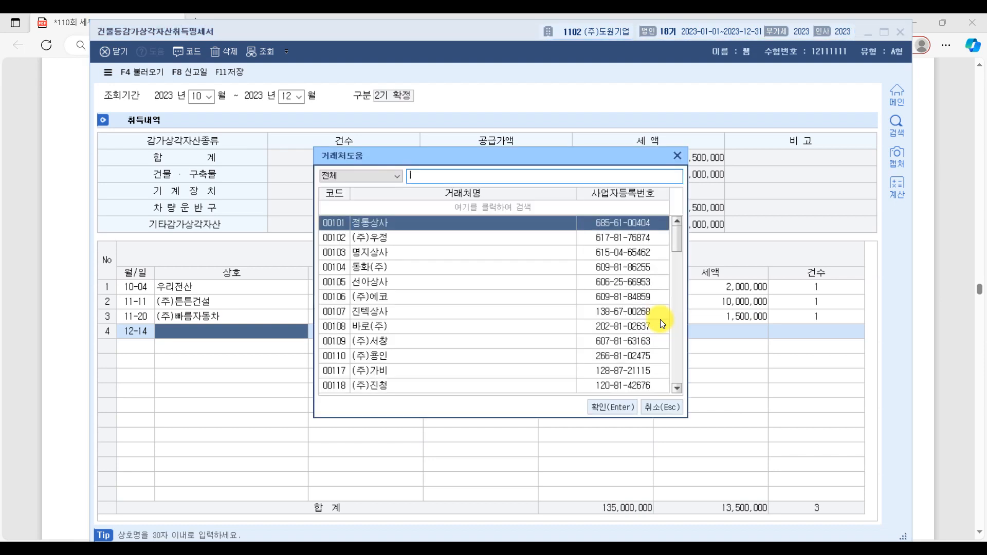
pyautogui.write('시원')
pyautogui.press('Return')
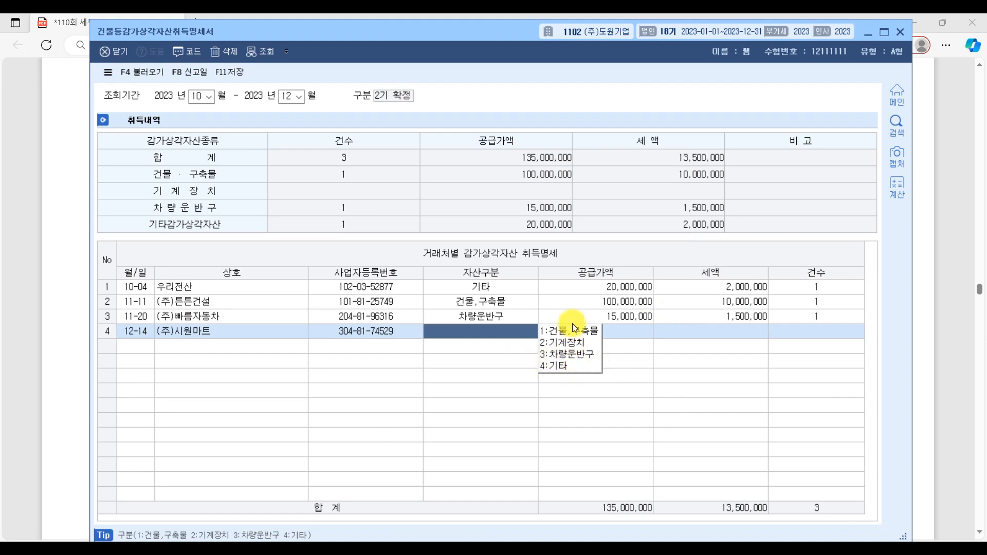
pyautogui.click(563, 365)
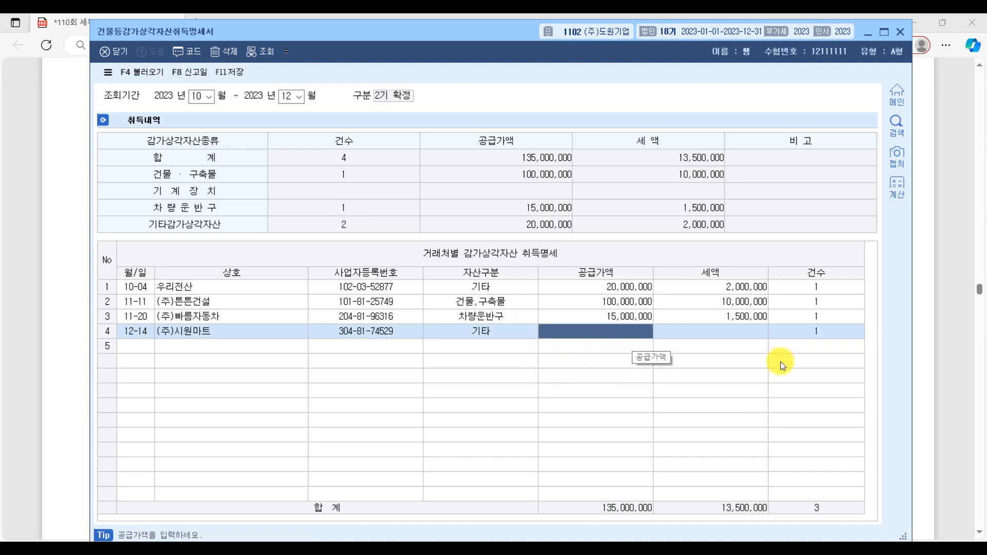
pyautogui.write('10000000')
pyautogui.press('Return')
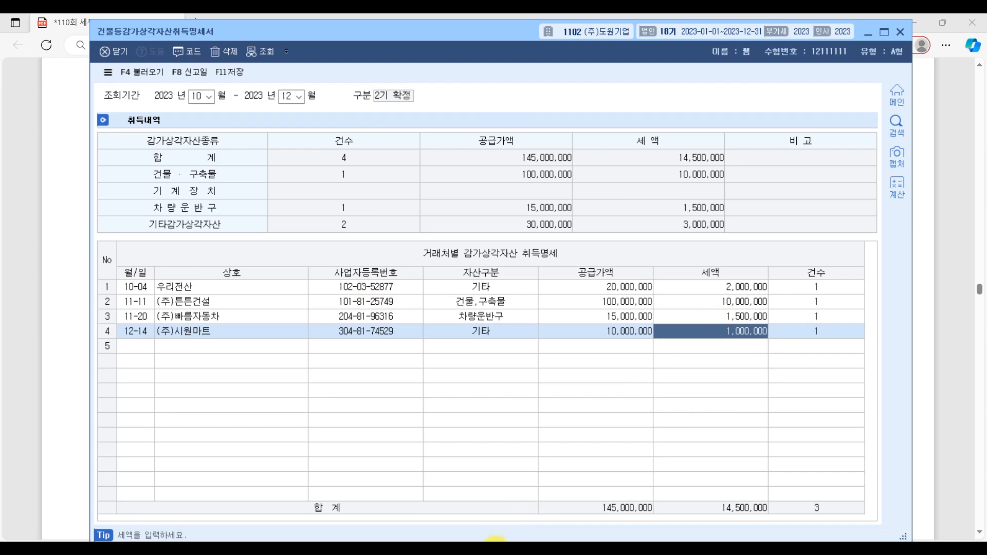
# Step: Switch to the exam PDF and check the completed 건물등감가상각자산취득명세서 against the model answer below question [1]
pyautogui.hotkey('alt', 'Tab')
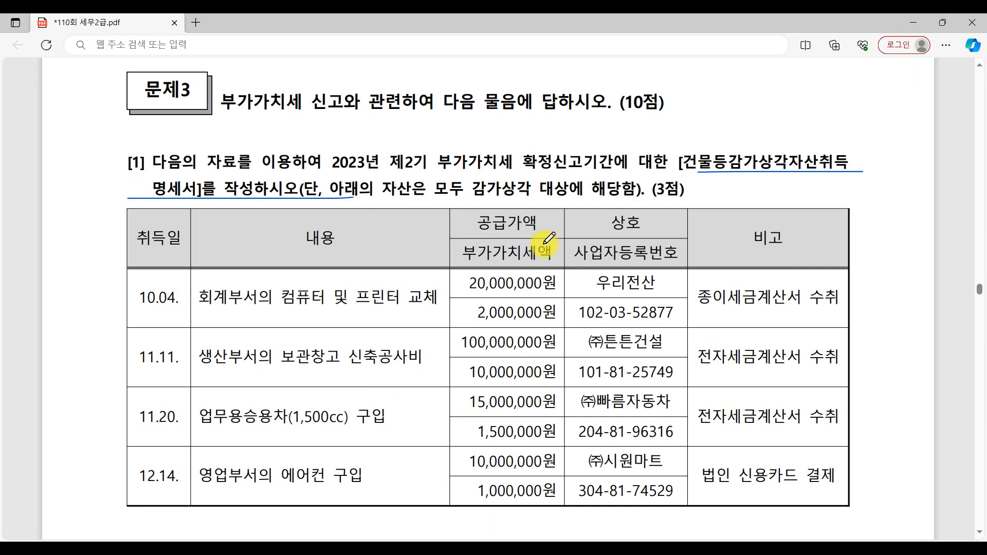
pyautogui.scroll(-3, 458, 371)
pyautogui.scroll(3, 458, 372)
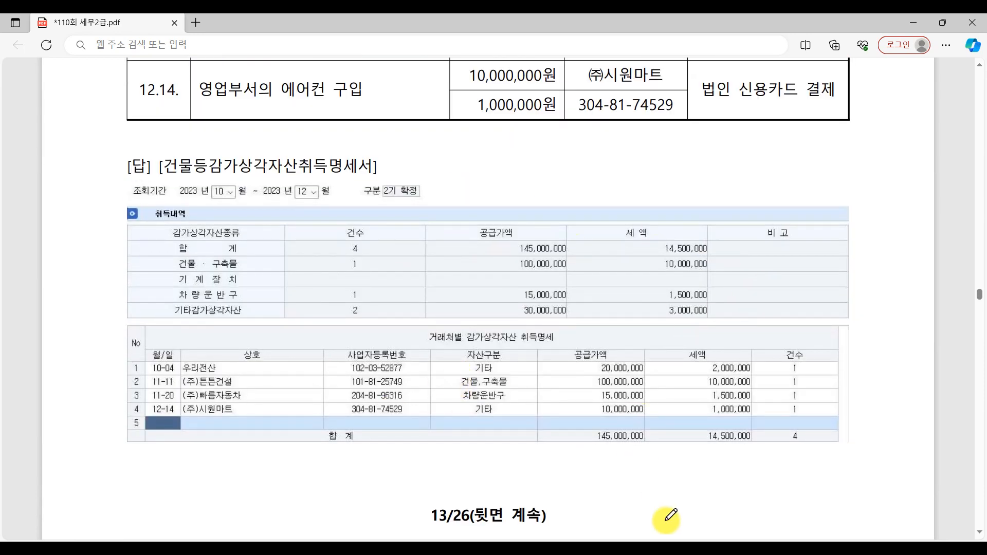
# Step: Return to the 건물등감가상각자산취득명세서 in KcLep and close it, saving the modified data
pyautogui.click(738, 550)
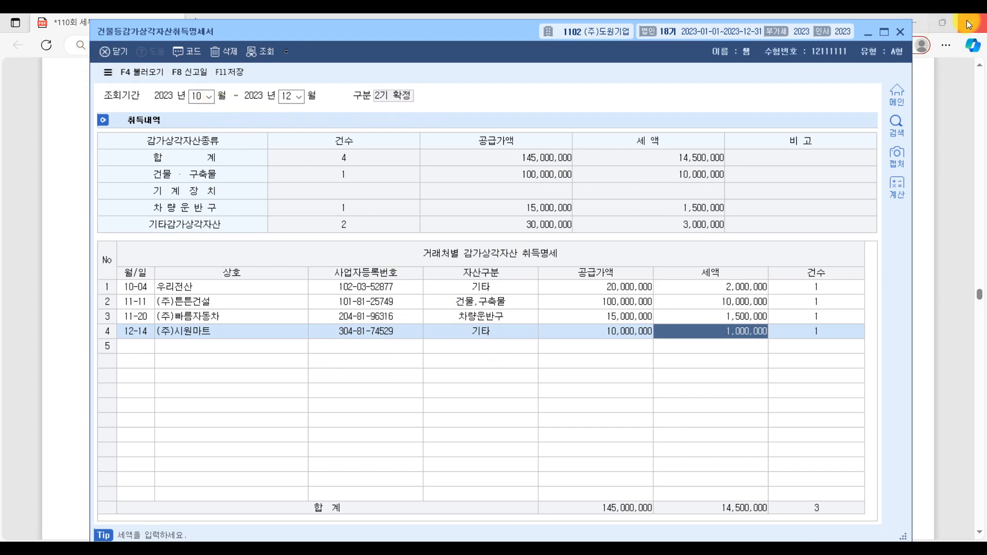
pyautogui.click(898, 33)
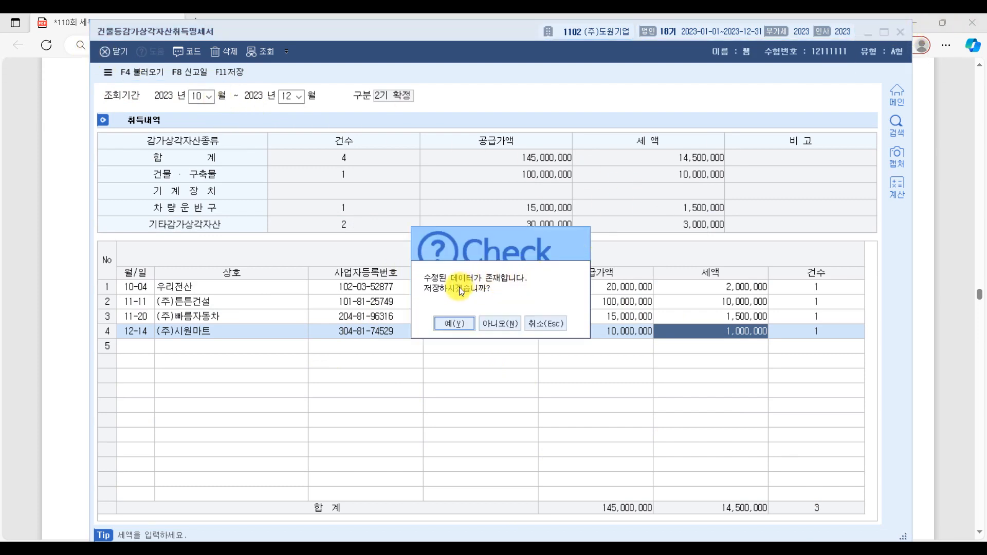
pyautogui.click(455, 324)
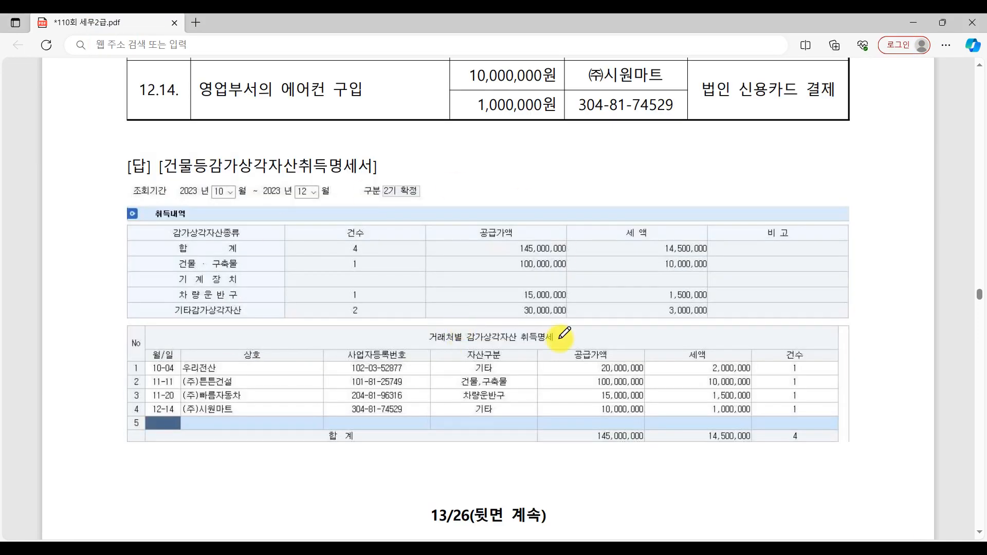
# Step: Go to question [2] in the exam PDF and underline 아래의 자료만을 and 직접 입력하여 작성 in its instructions
pyautogui.scroll(-10, 588, 358)
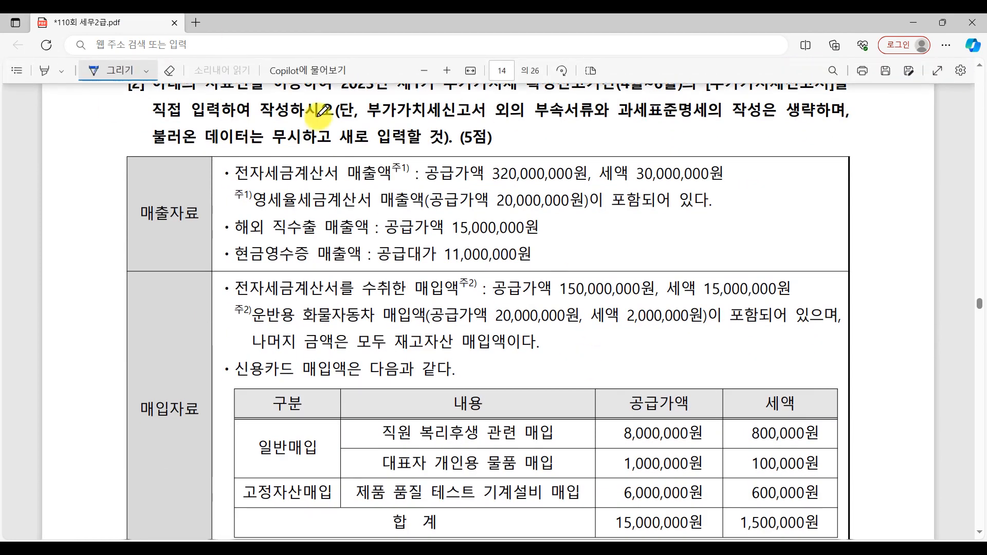
pyautogui.scroll(2, 396, 268)
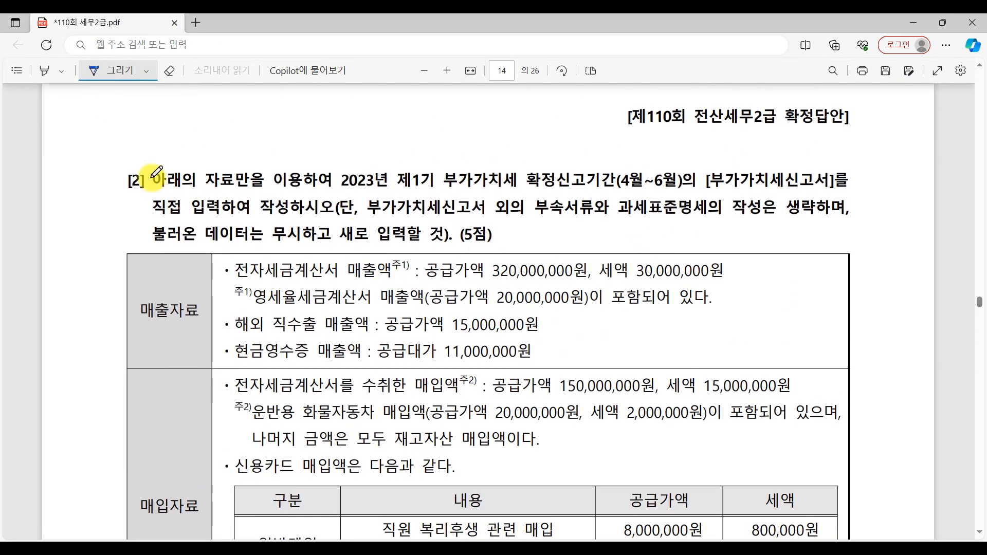
pyautogui.moveTo(161, 194); pyautogui.dragTo(270, 195)
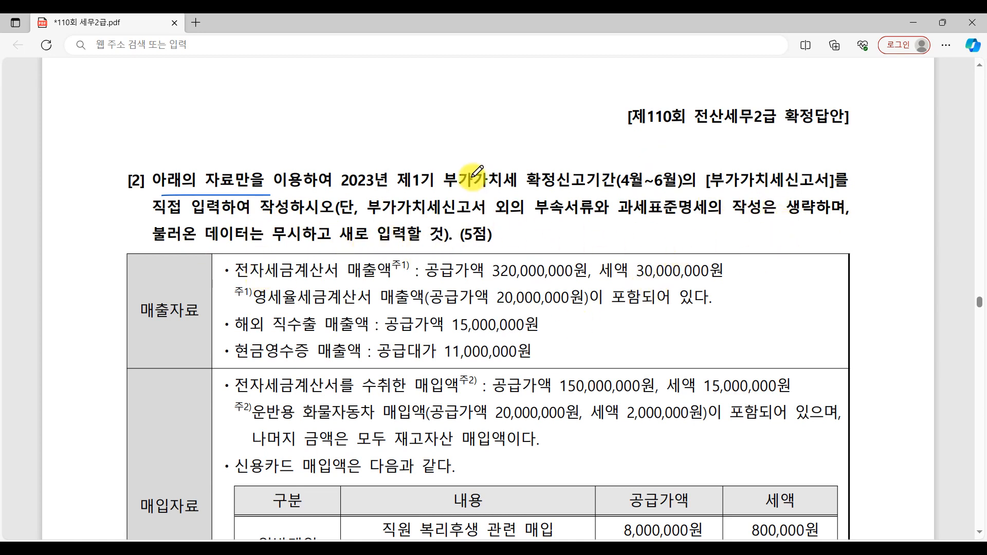
pyautogui.moveTo(161, 223); pyautogui.dragTo(293, 220)
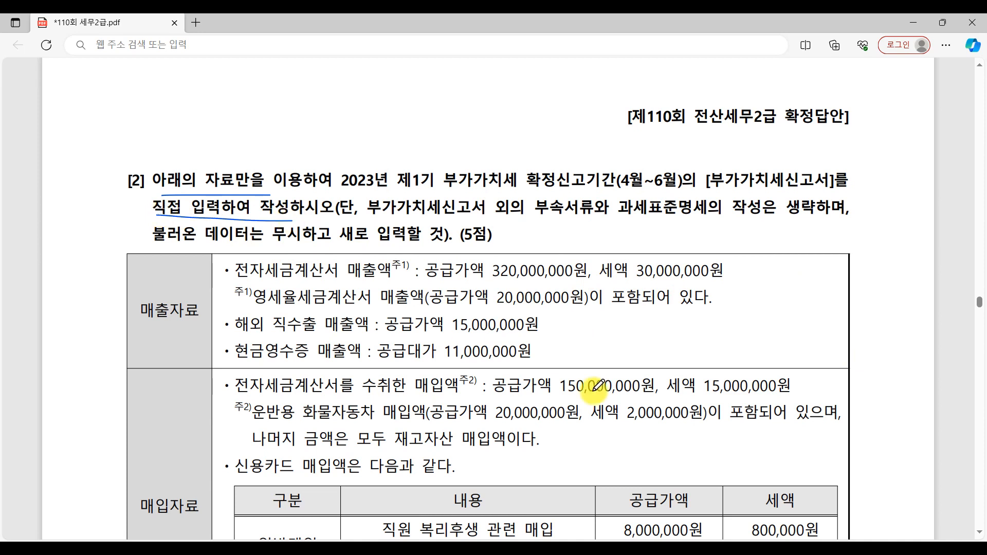
# Step: Underline the section labels 매출자료, 매입자료 and 기타자료 in the question [2] data table
pyautogui.scroll(-4, 409, 421)
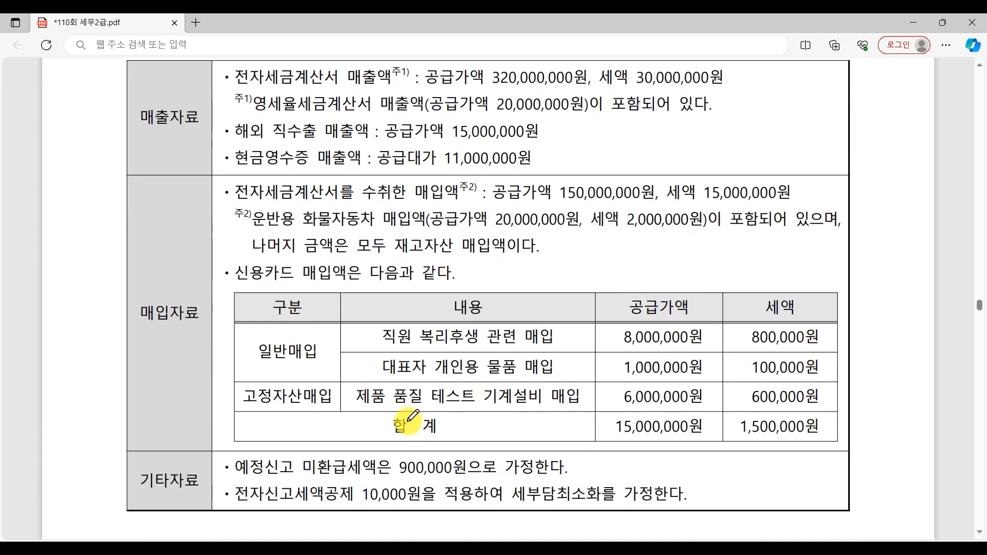
pyautogui.moveTo(141, 144); pyautogui.dragTo(208, 144)
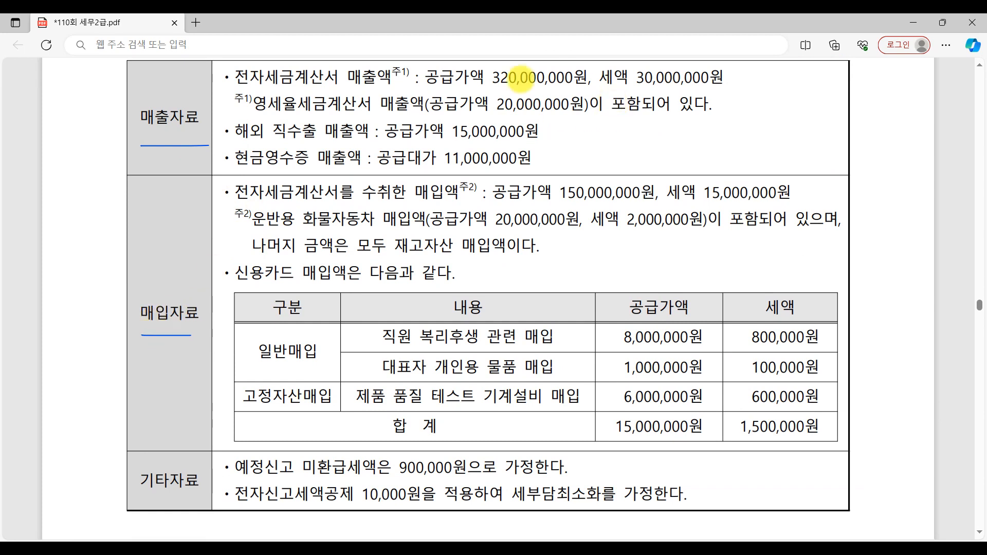
pyautogui.moveTo(148, 500); pyautogui.dragTo(197, 498)
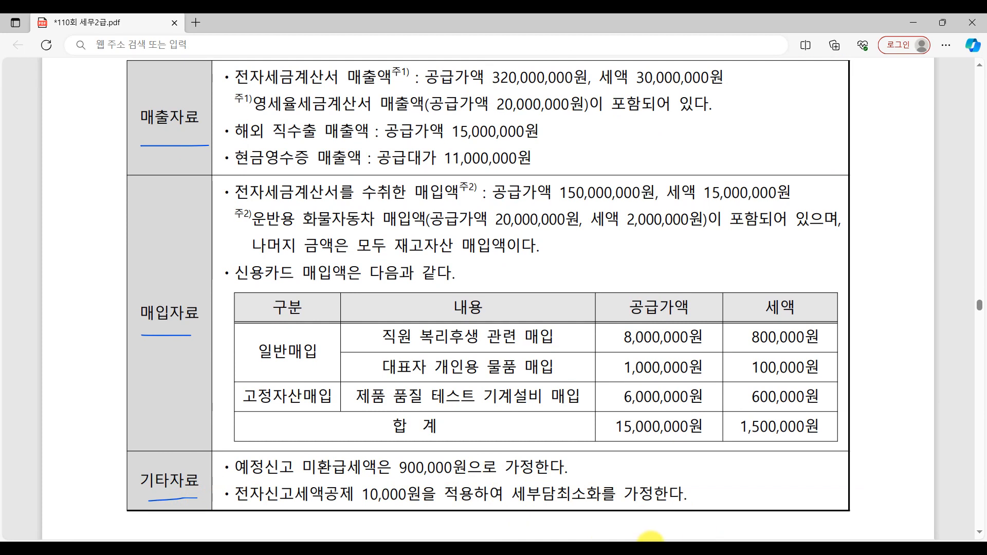
pyautogui.scroll(3, 441, 414)
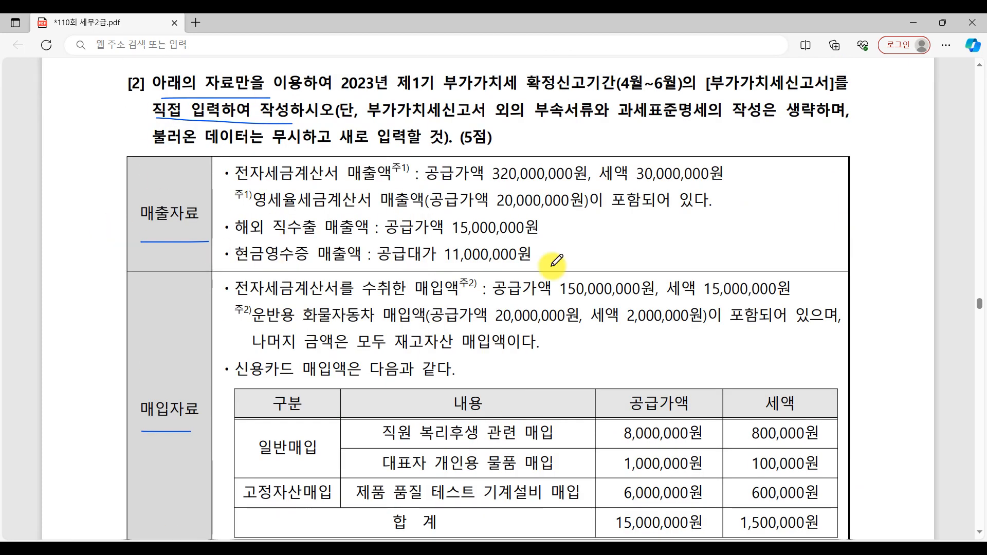
# Step: Switch to KcLep and open the 부가가치세신고서 for the period 2023-04-01 to 2023-06-30
pyautogui.hotkey('alt', 'Tab')
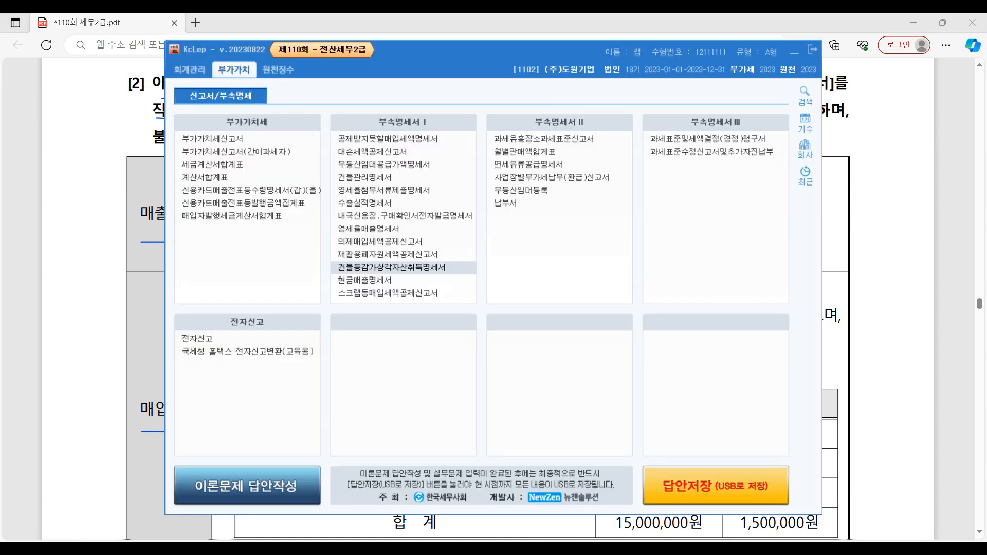
pyautogui.click(222, 137)
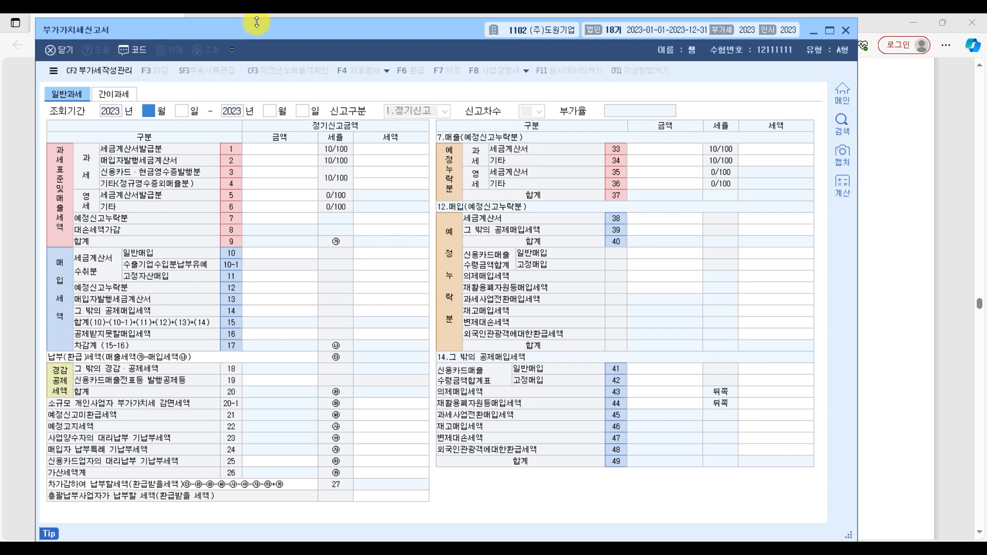
pyautogui.press('Return')
pyautogui.press('Return')
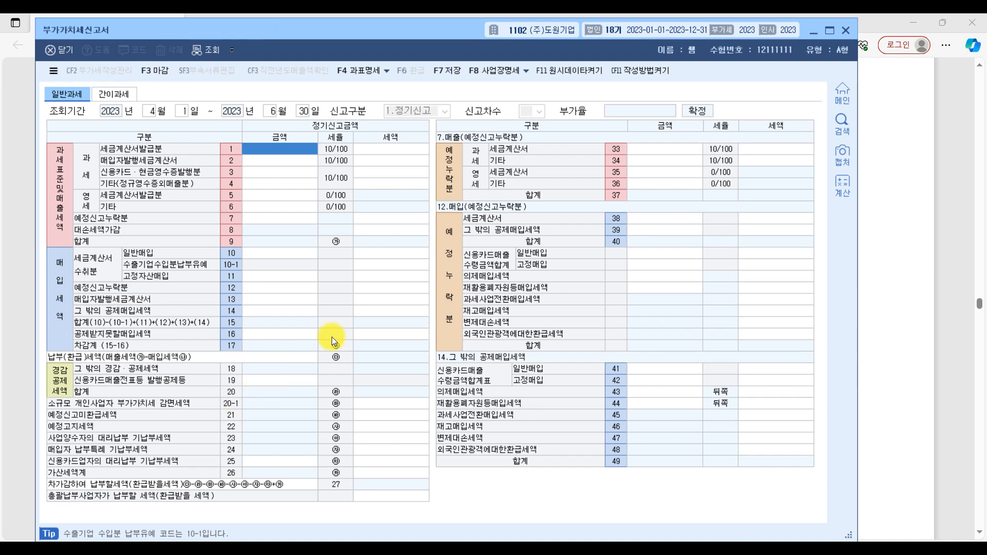
# Step: Widen the 부가가치세신고서 window in KcLep
pyautogui.click(921, 206)
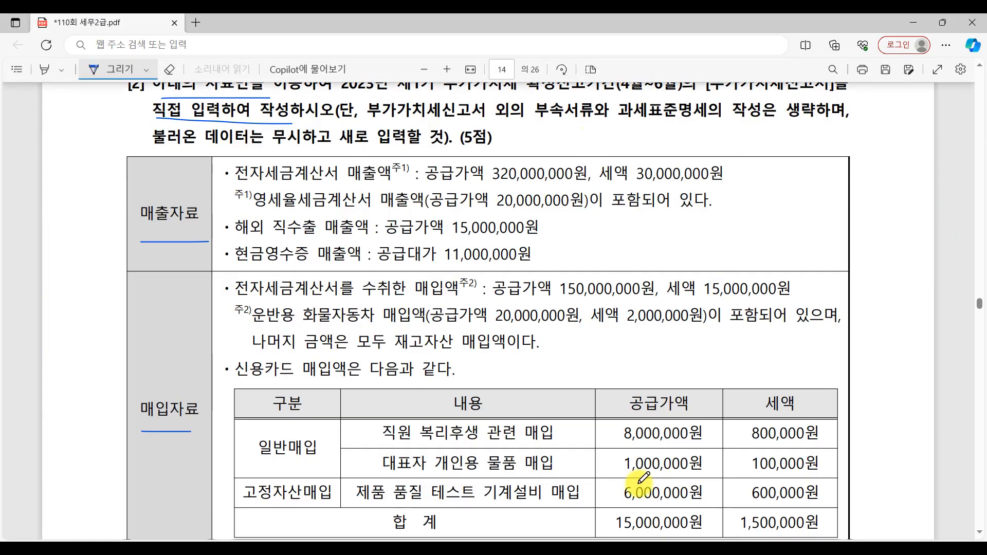
pyautogui.click(811, 551)
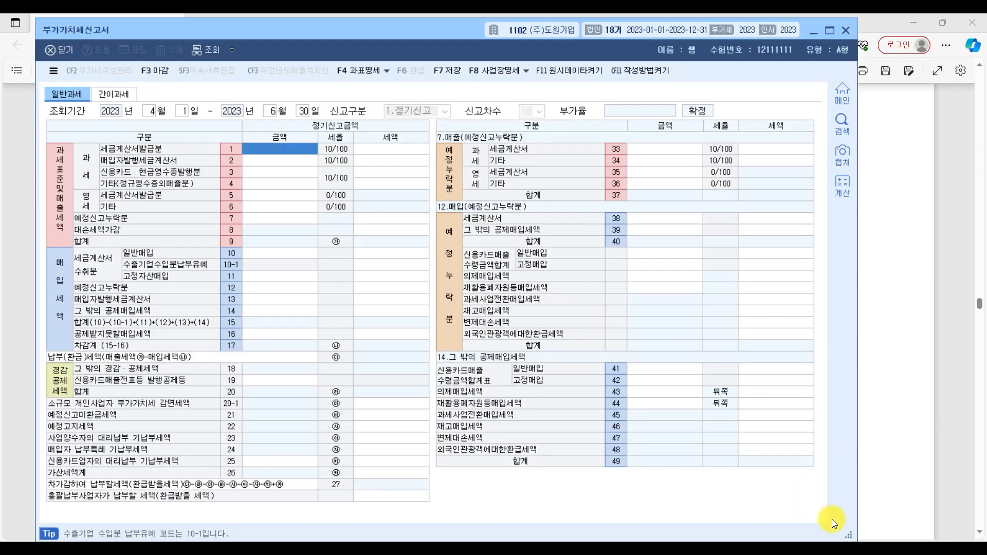
pyautogui.moveTo(851, 533); pyautogui.dragTo(958, 525)
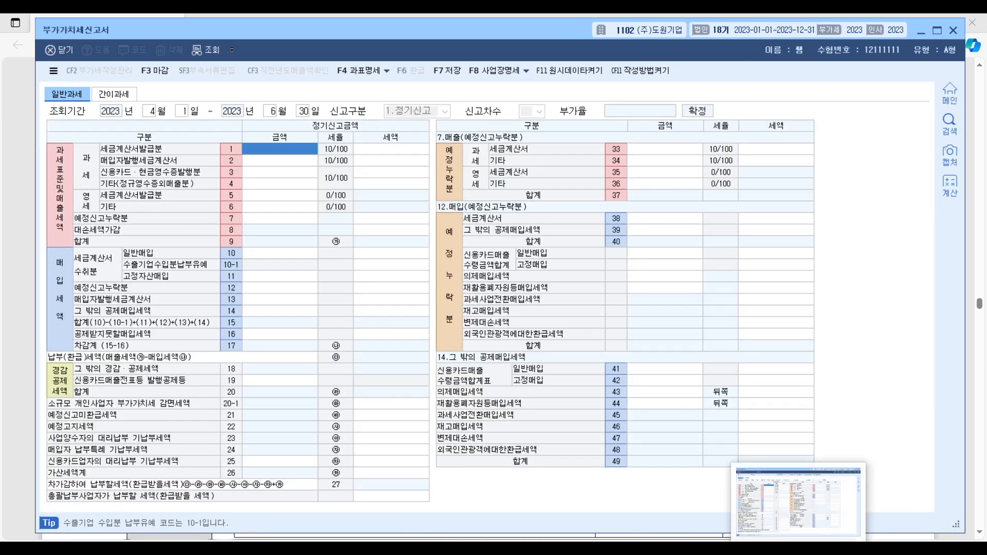
pyautogui.click(801, 550)
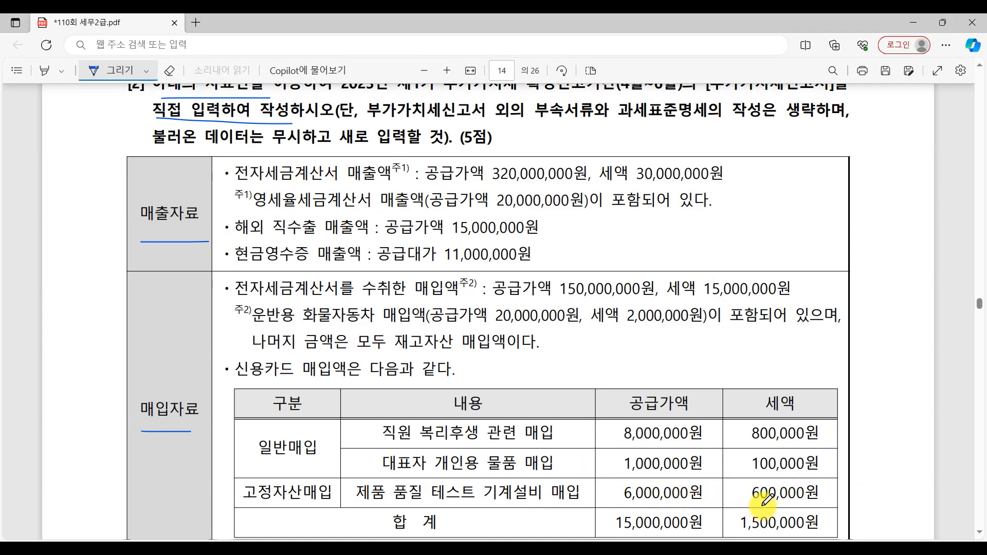
pyautogui.moveTo(798, 550)
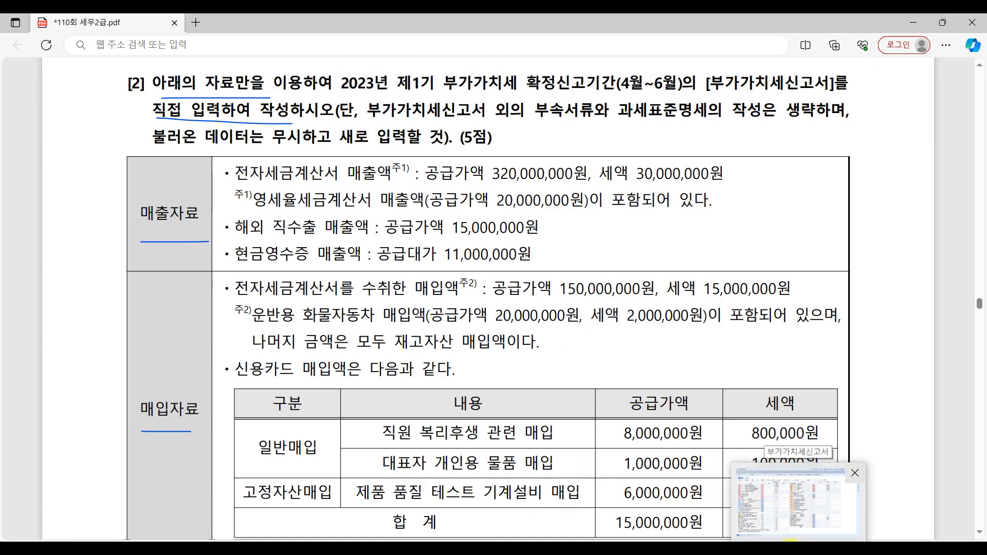
pyautogui.click(791, 538)
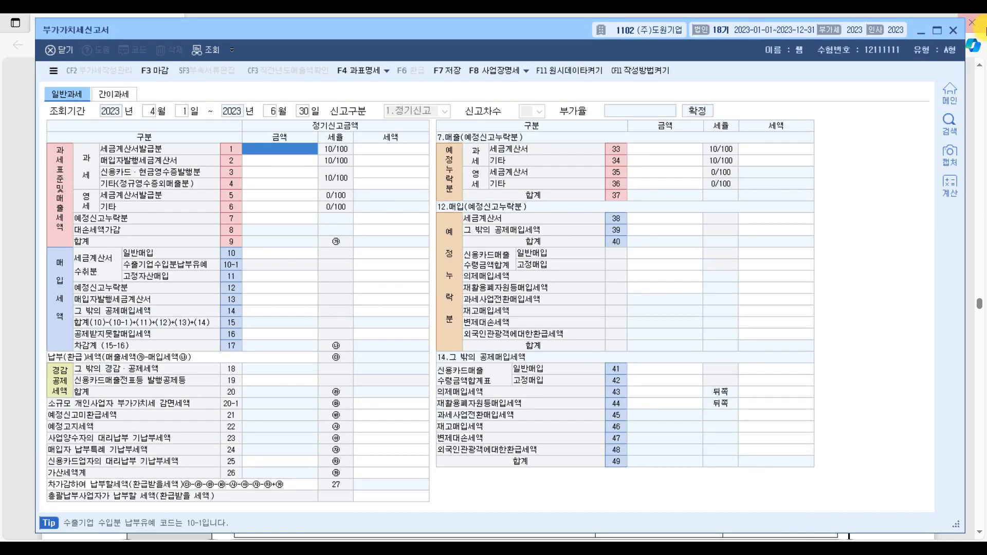
pyautogui.click(936, 29)
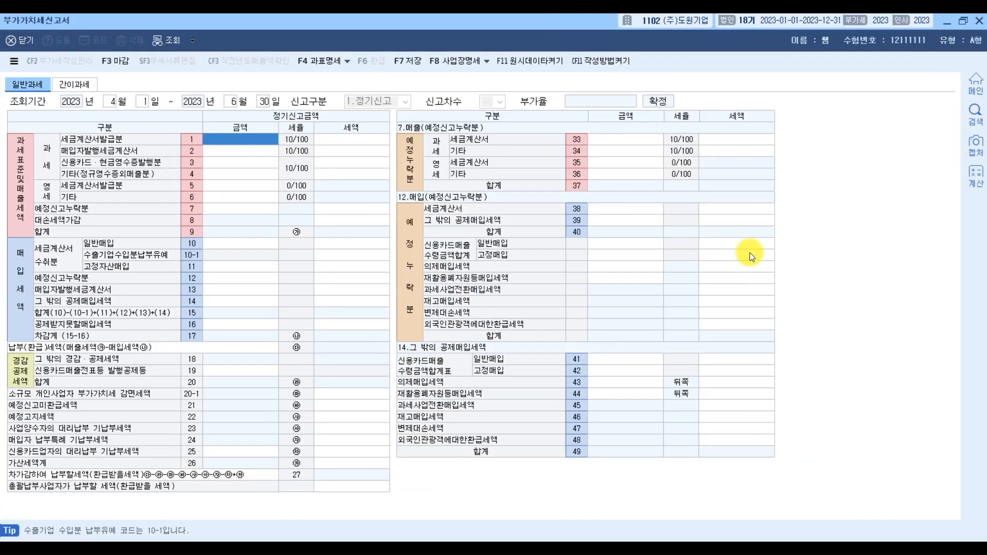
pyautogui.click(965, 23)
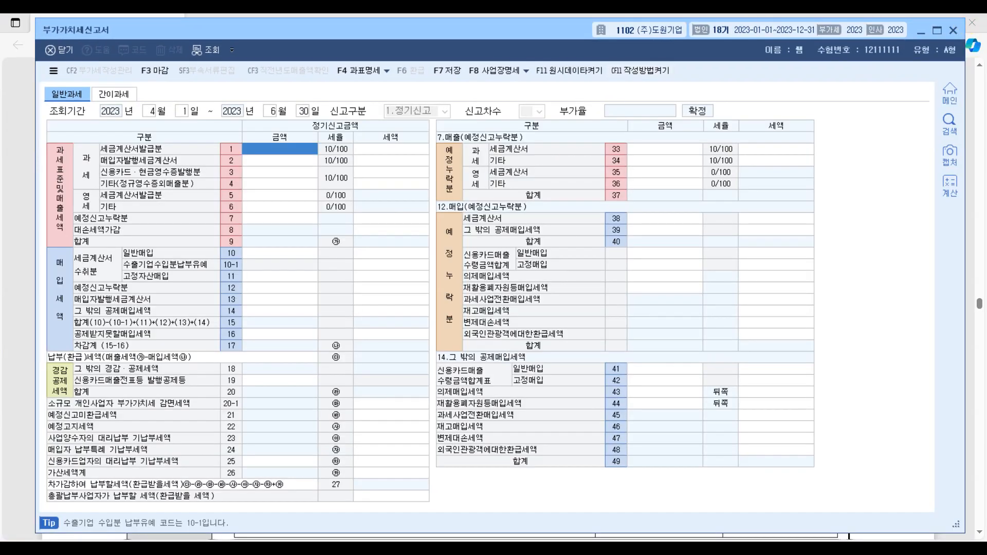
# Step: Switch to the exam PDF and underline 전자세금계산서 매출액 and the note on 영세율세금계산서 매출액 in the 매출자료 section
pyautogui.click(827, 538)
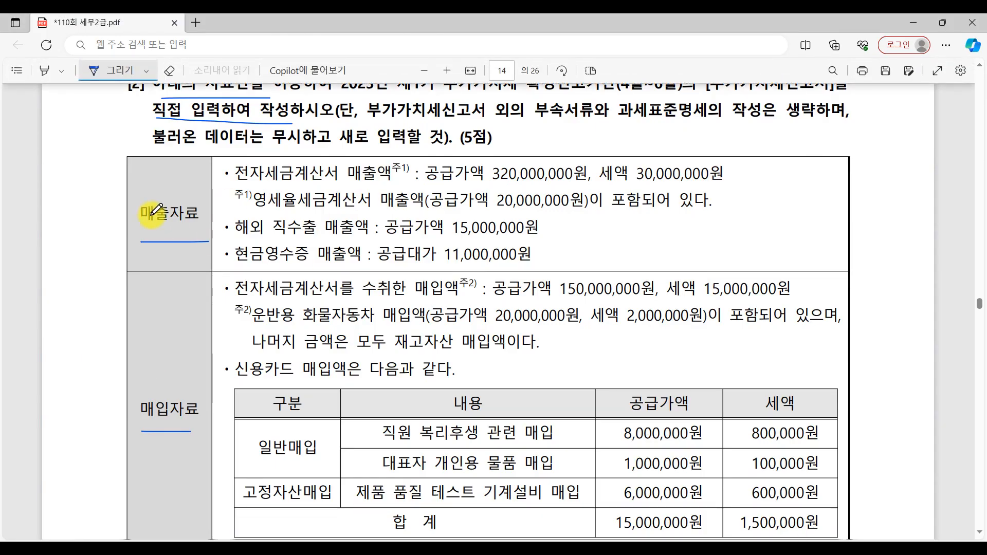
pyautogui.moveTo(231, 183); pyautogui.dragTo(386, 183)
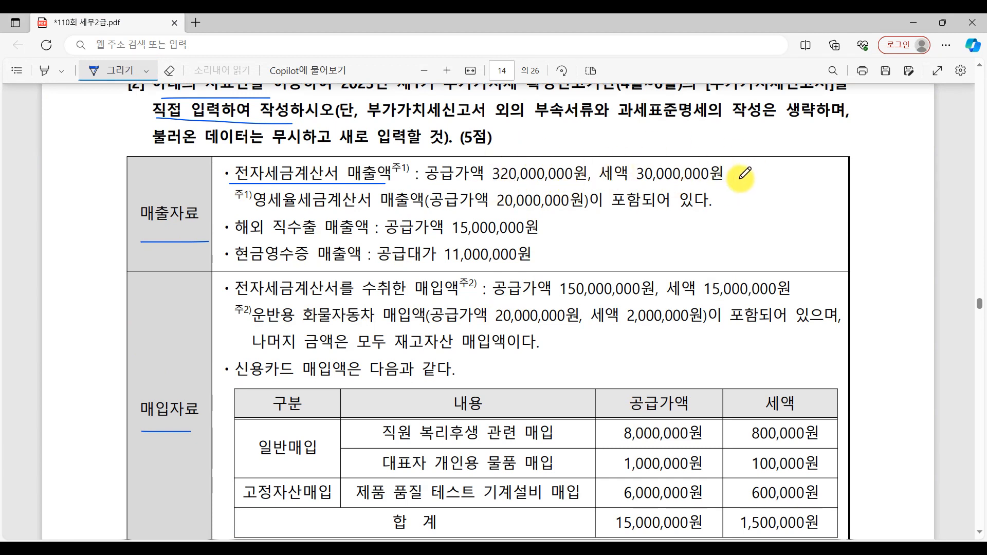
pyautogui.moveTo(255, 208); pyautogui.dragTo(402, 208)
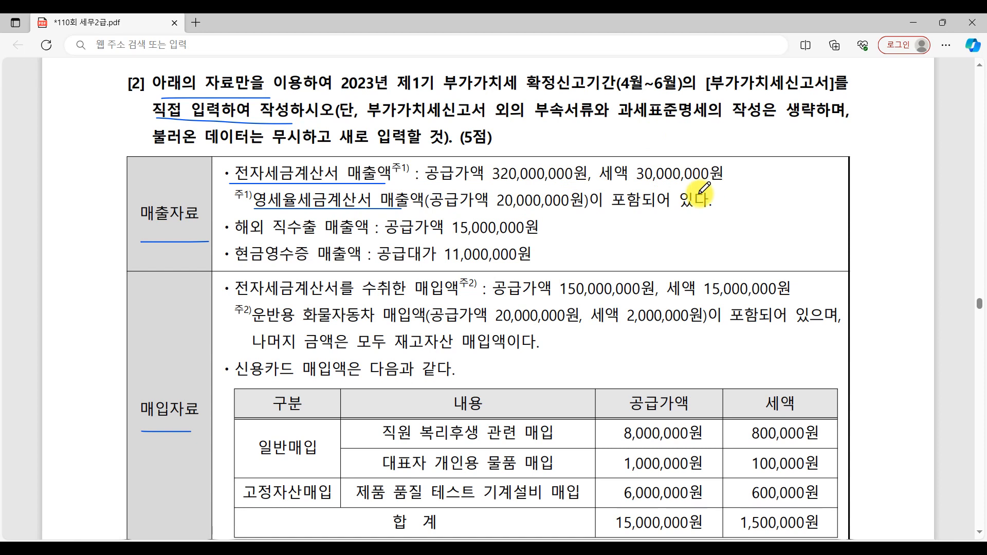
# Step: In the KcLep VAT return, enter 300,000,000 as the amount for taxable 세금계산서발급분 in row 1
pyautogui.click(791, 550)
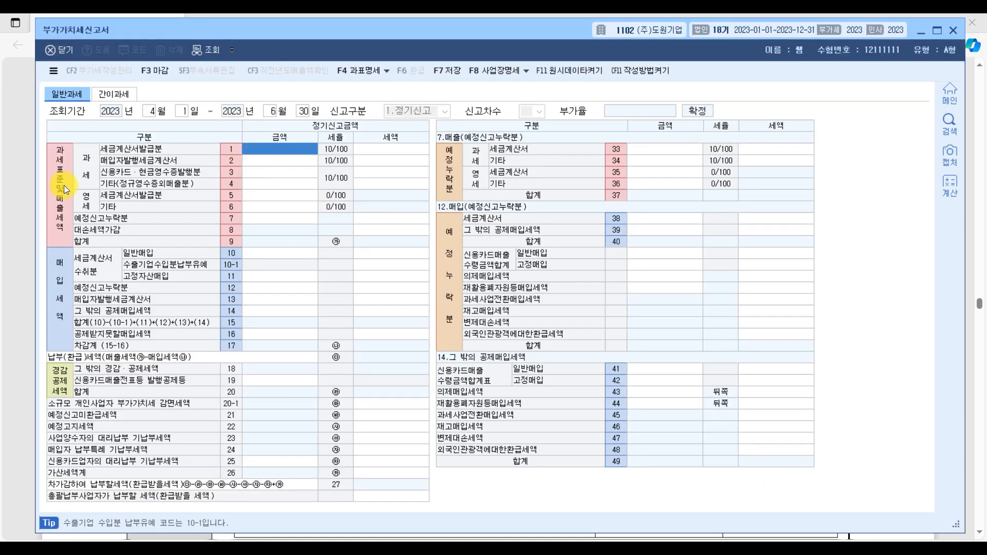
pyautogui.click(254, 152)
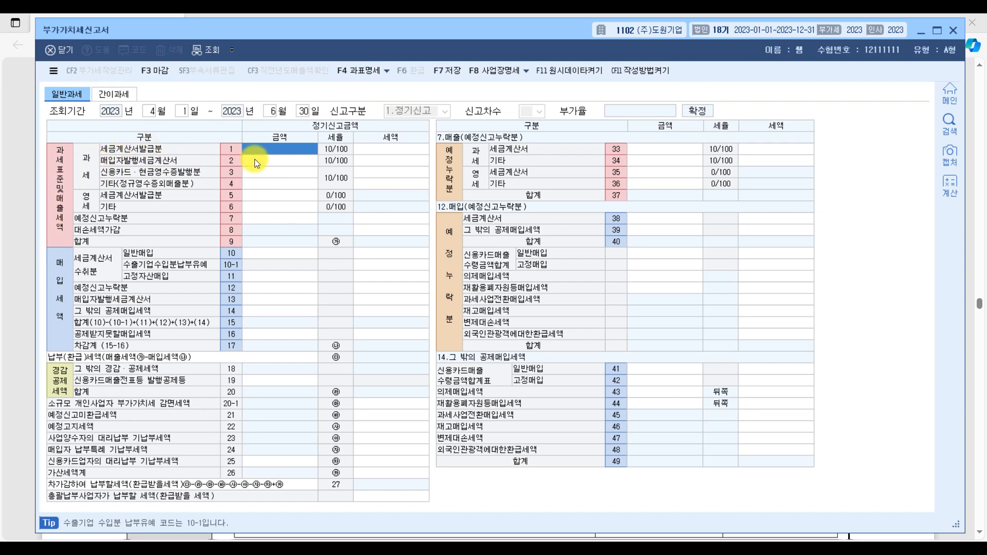
pyautogui.write('300000000')
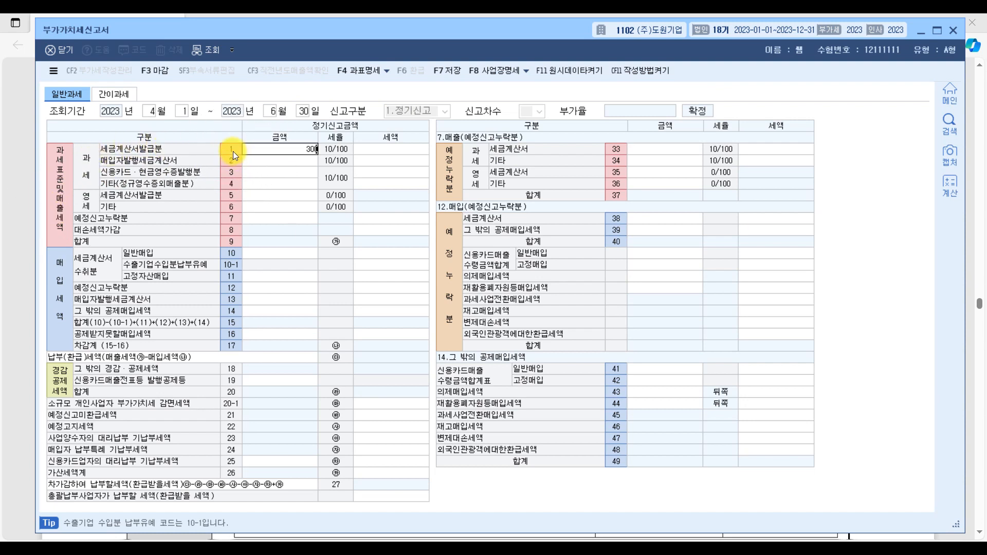
pyautogui.press('Return')
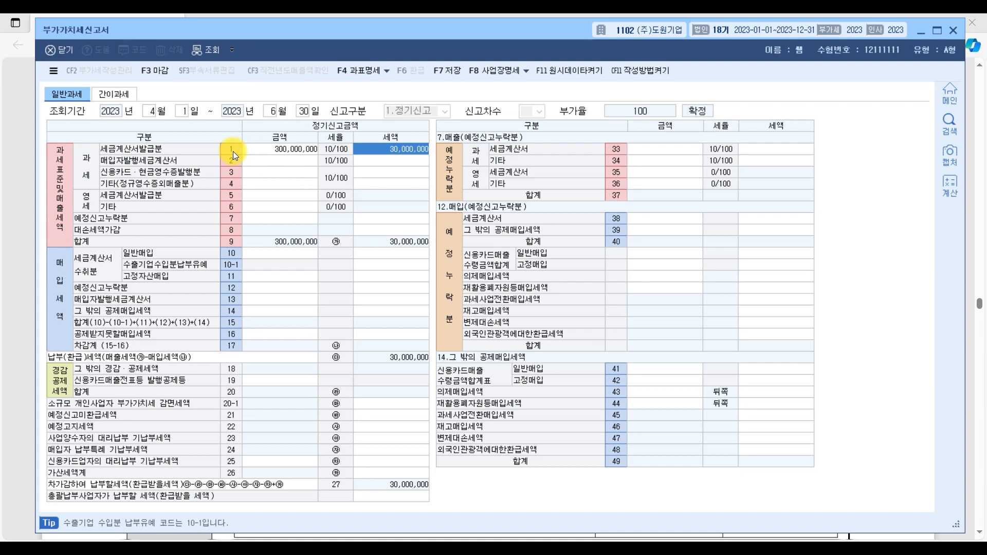
# Step: Enter 20,000,000 as the amount for zero-rated (영세) 세금계산서발급분 in row 5
pyautogui.click(255, 197)
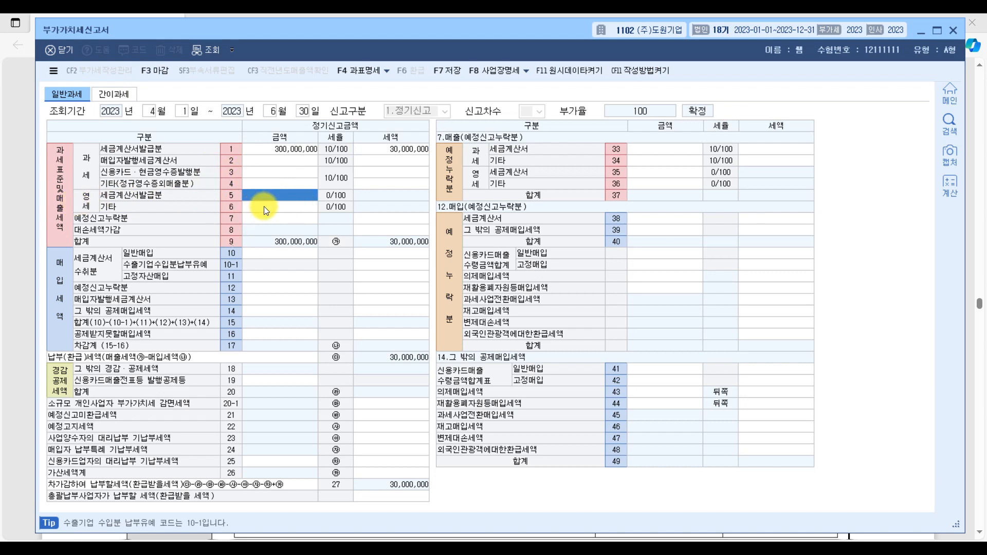
pyautogui.write('30000')
pyautogui.press('BackSpace')
pyautogui.press('BackSpace')
pyautogui.press('BackSpace')
pyautogui.press('BackSpace')
pyautogui.press('BackSpace')
pyautogui.write('20000000')
pyautogui.press('Return')
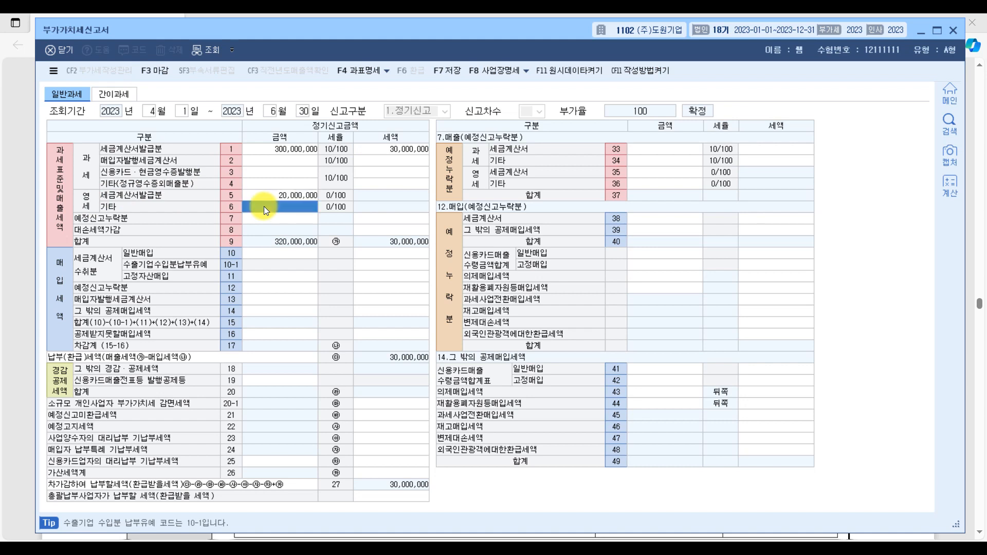
# Step: Underline 해외 직수출 매출액 in the exam PDF's 매출자료 section and return to the VAT return in KcLep
pyautogui.click(793, 553)
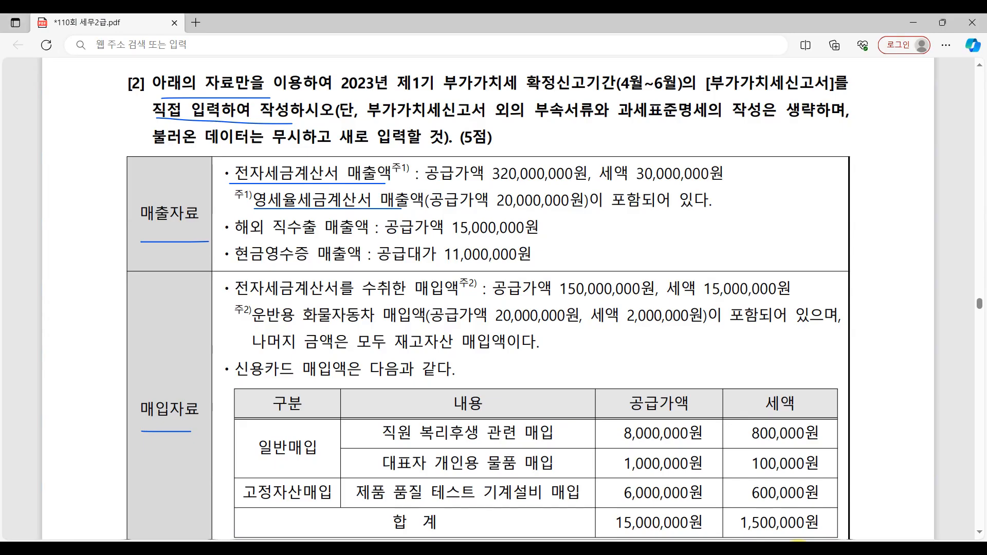
pyautogui.moveTo(239, 242); pyautogui.dragTo(390, 242)
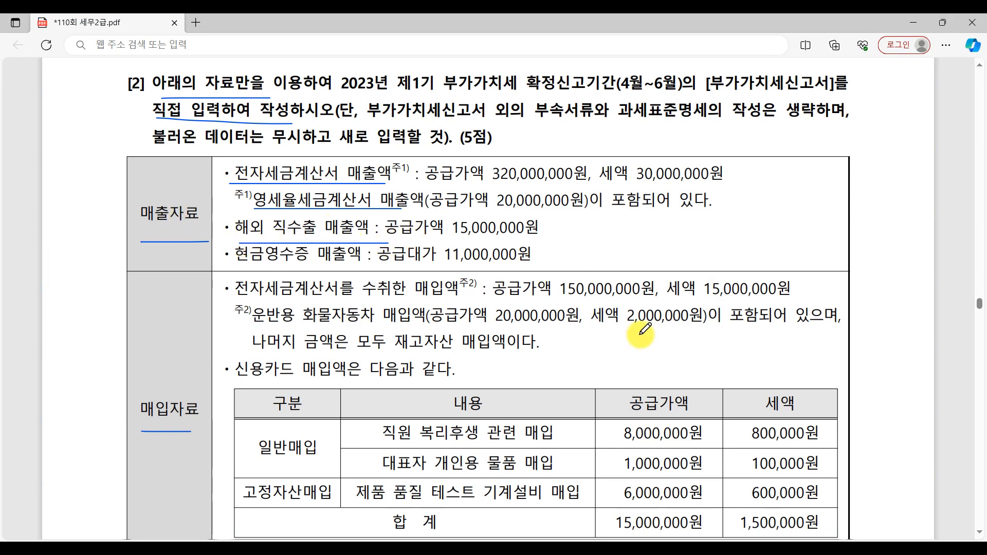
pyautogui.click(793, 552)
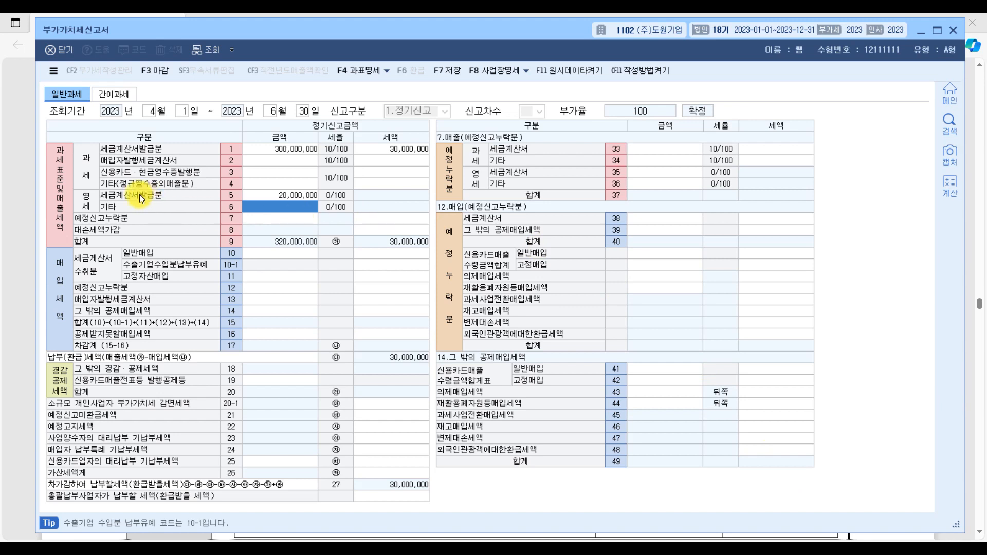
# Step: Enter 15,000,000 as the amount for zero-rated (영세) 기타 sales in row 6
pyautogui.click(90, 203)
pyautogui.write('15000000')
pyautogui.press('Return')
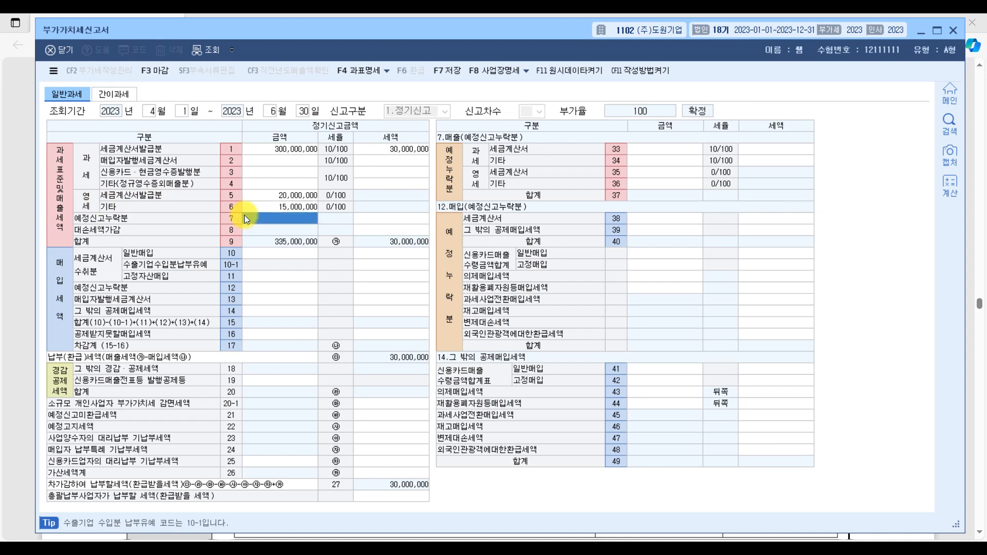
# Step: In the exam PDF, mark 현금영수증 매출액 and its 공급대가 of 11,000,000원, and handwrite its split into supply value and tax beside it
pyautogui.click(968, 415)
pyautogui.moveTo(231, 267); pyautogui.dragTo(339, 266)
pyautogui.moveTo(431, 245)
pyautogui.mouseDown()
pyautogui.moveTo(404, 257)
pyautogui.moveTo(436, 265)
pyautogui.moveTo(438, 238)
pyautogui.moveTo(494, 267)
pyautogui.moveTo(549, 265)
pyautogui.mouseUp()
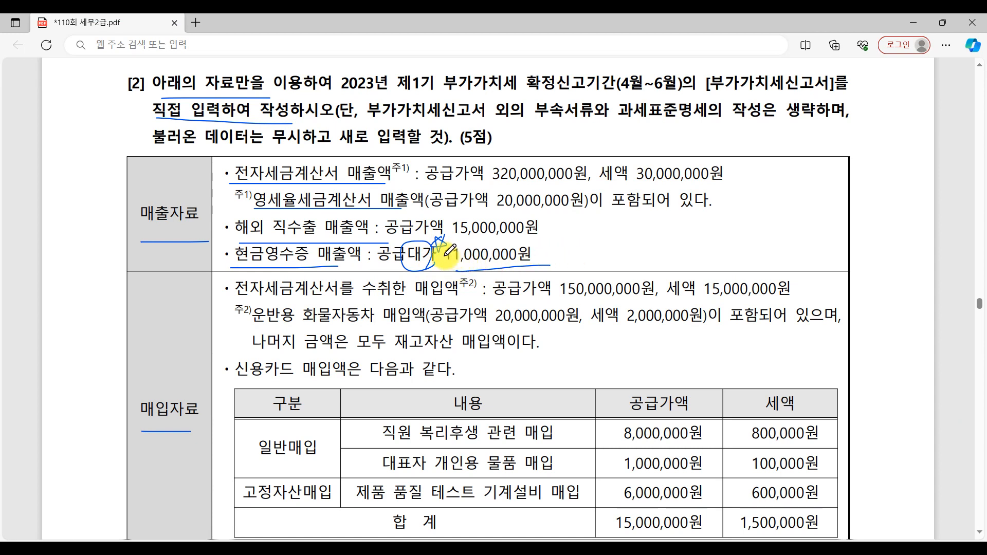
pyautogui.moveTo(574, 245)
pyautogui.mouseDown()
pyautogui.moveTo(579, 259)
pyautogui.moveTo(590, 250)
pyautogui.mouseUp()
pyautogui.moveTo(604, 251); pyautogui.dragTo(692, 245)
pyautogui.click(770, 257)
pyautogui.moveTo(758, 235)
pyautogui.mouseDown()
pyautogui.moveTo(763, 263)
pyautogui.moveTo(862, 243)
pyautogui.mouseUp()
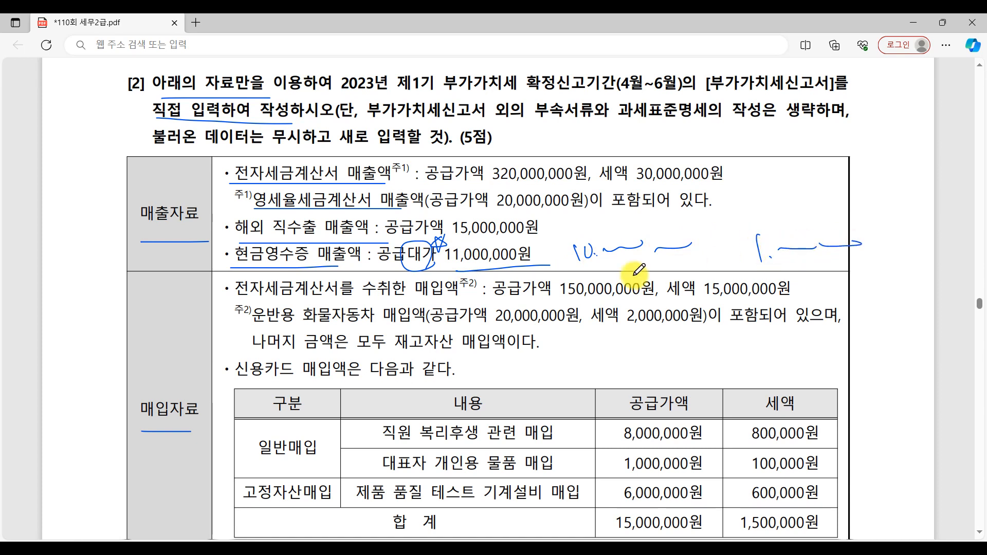
# Step: Return to the VAT return in KcLep and enter 10,000,000 as the amount for 신용카드·현금영수증발행분 in row 3
pyautogui.click(697, 548)
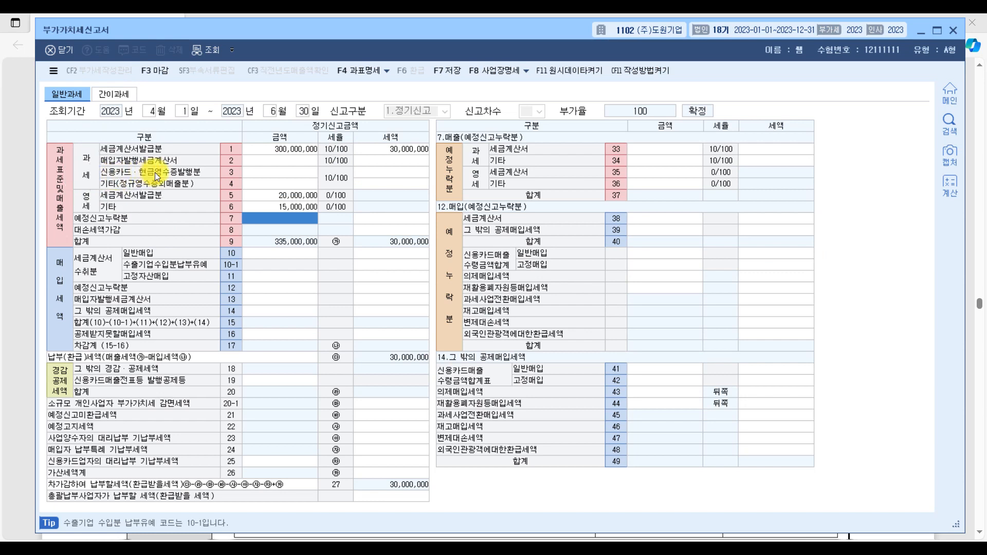
pyautogui.click(254, 172)
pyautogui.write('100000,000')
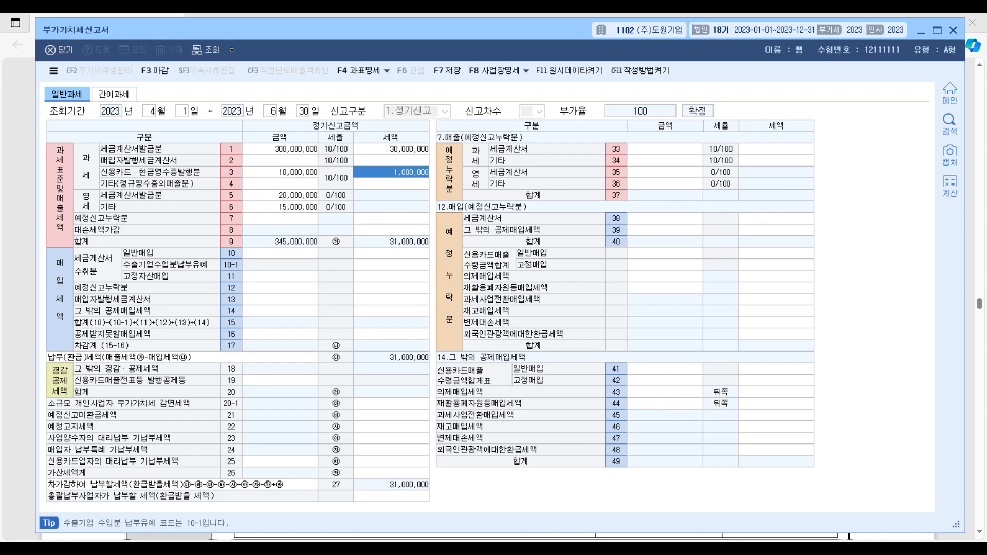
# Step: In the exam PDF's 매입자료 section, underline 전자세금계산서를 수취한 매입액, the 운반용 화물자동차 purchase with its amounts, and the 재고자산 note
pyautogui.hotkey('alt', 'Tab')
pyautogui.scroll(-6, 279, 311)
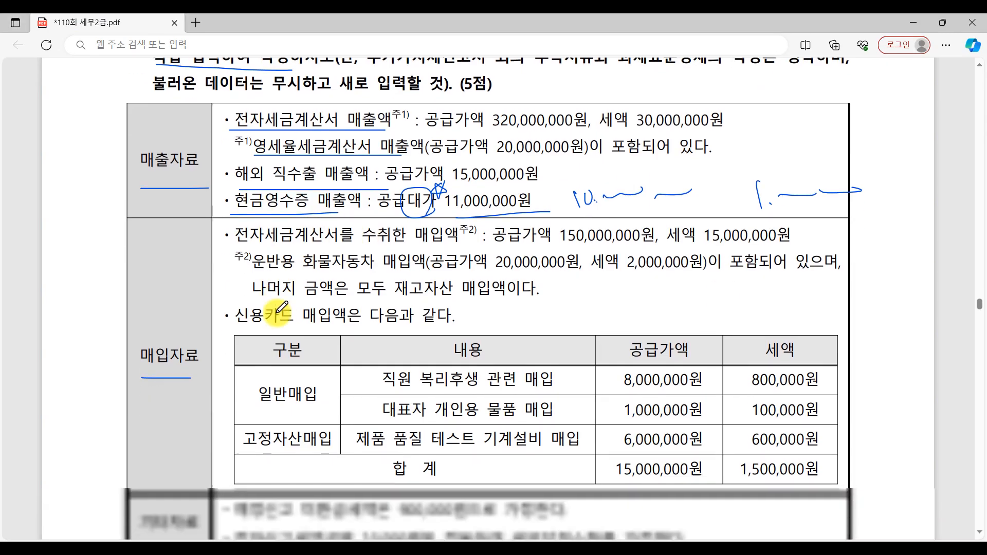
pyautogui.scroll(2, 277, 306)
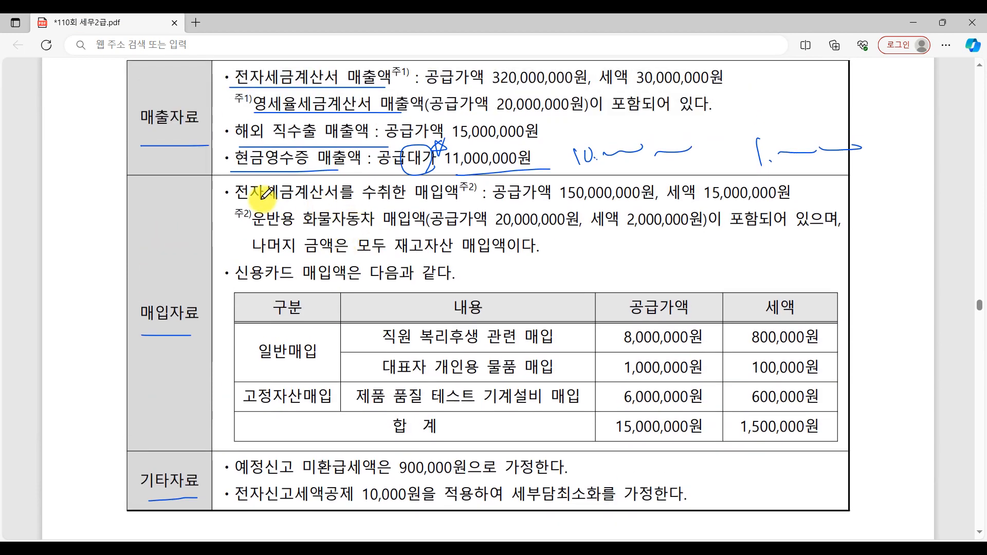
pyautogui.moveTo(247, 201); pyautogui.dragTo(441, 207)
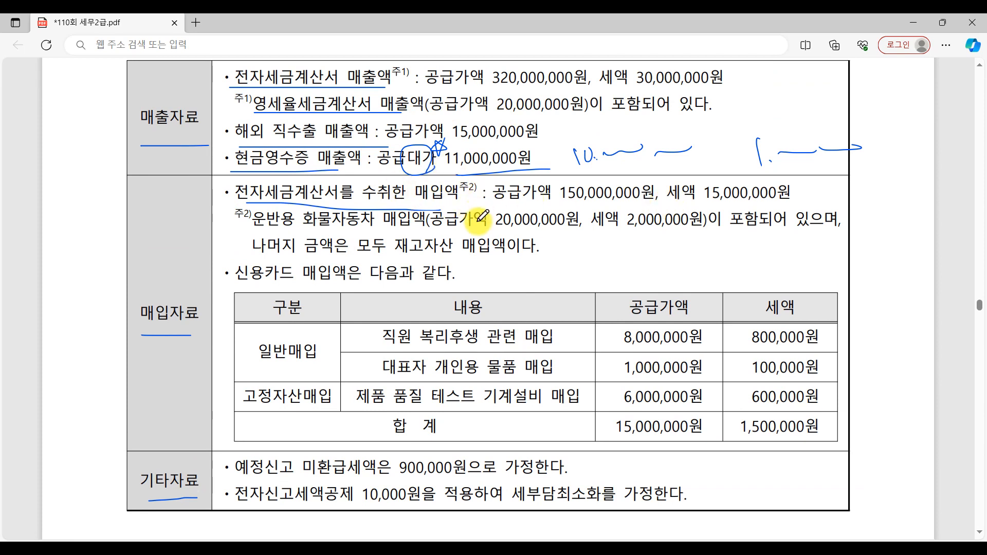
pyautogui.moveTo(253, 235); pyautogui.dragTo(420, 235)
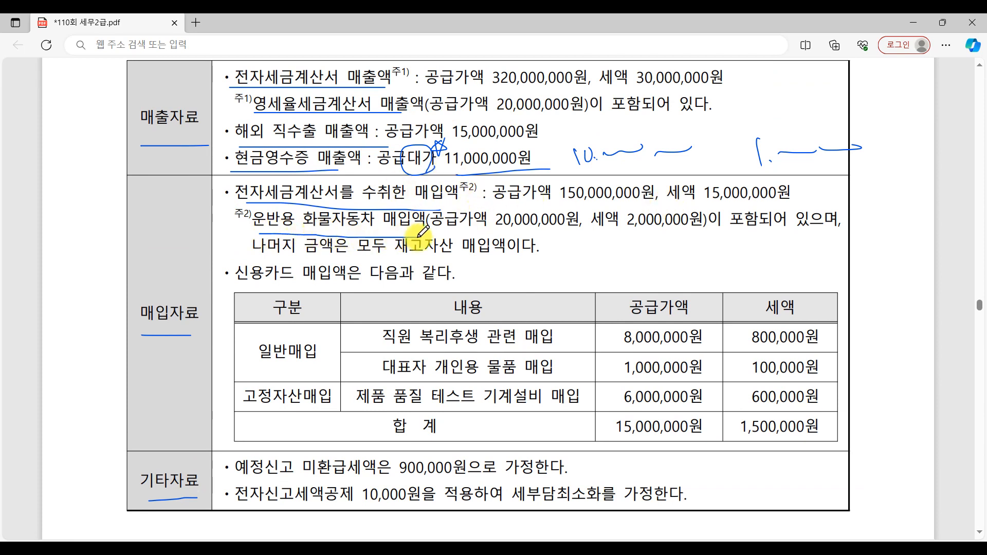
pyautogui.moveTo(495, 233); pyautogui.dragTo(574, 232)
pyautogui.moveTo(636, 233); pyautogui.dragTo(737, 231)
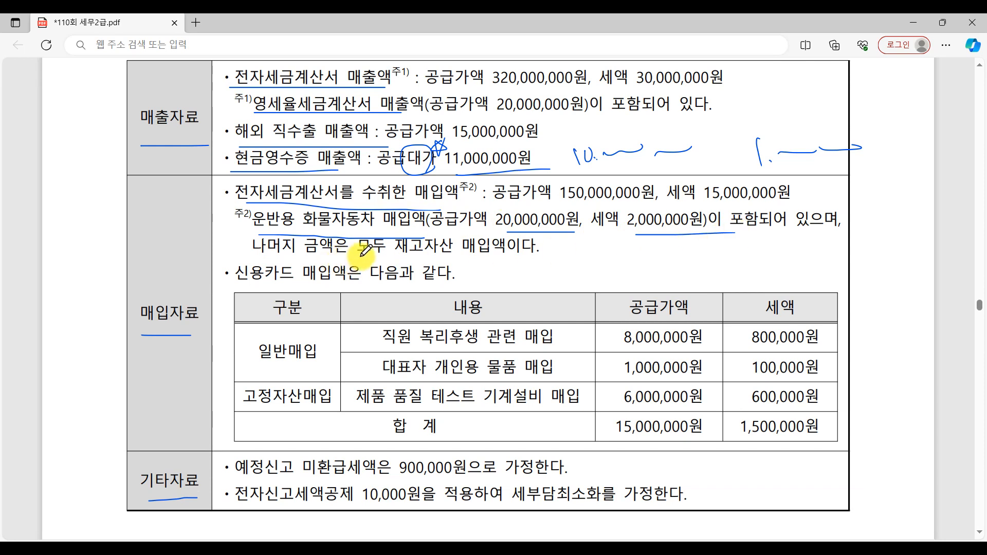
pyautogui.moveTo(361, 256); pyautogui.dragTo(555, 260)
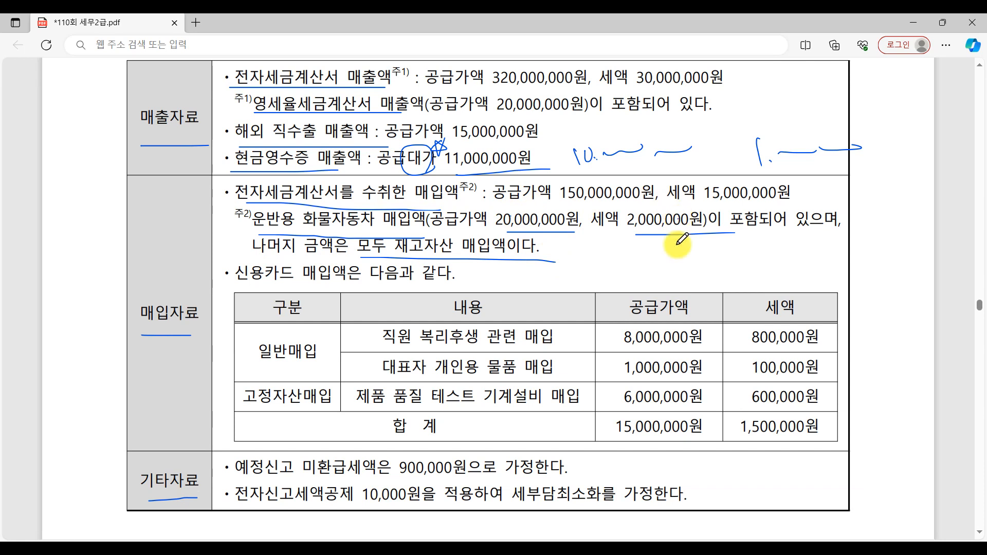
# Step: In the KcLep VAT return, enter 20,000,000 with 2,000,000 tax for 세금계산서 수취분 고정자산매입 in row 11
pyautogui.click(766, 548)
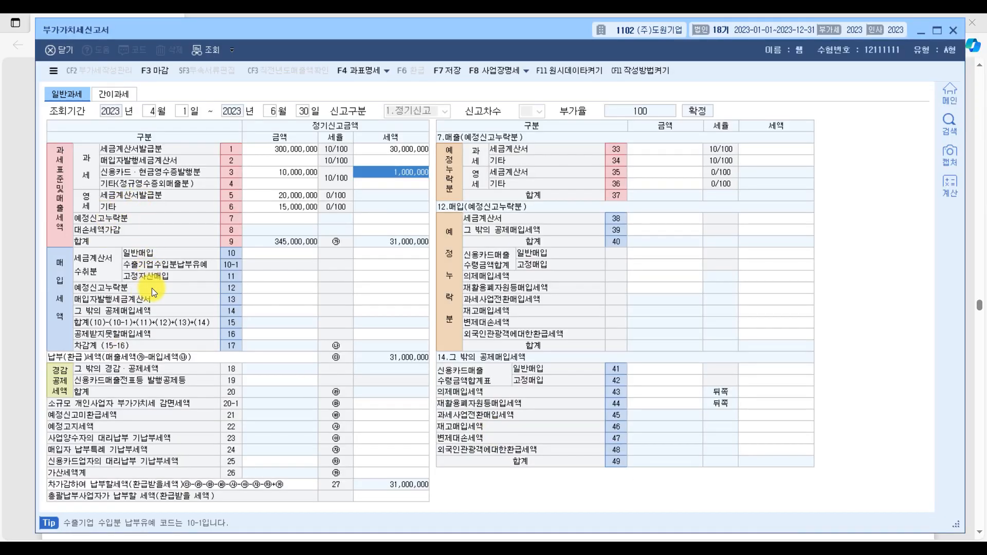
pyautogui.press('ctrl')
pyautogui.press('ctrl')
pyautogui.press('ctrl')
pyautogui.click(274, 275)
pyautogui.click(384, 275)
pyautogui.click(298, 279)
pyautogui.click(397, 277)
pyautogui.click(301, 273)
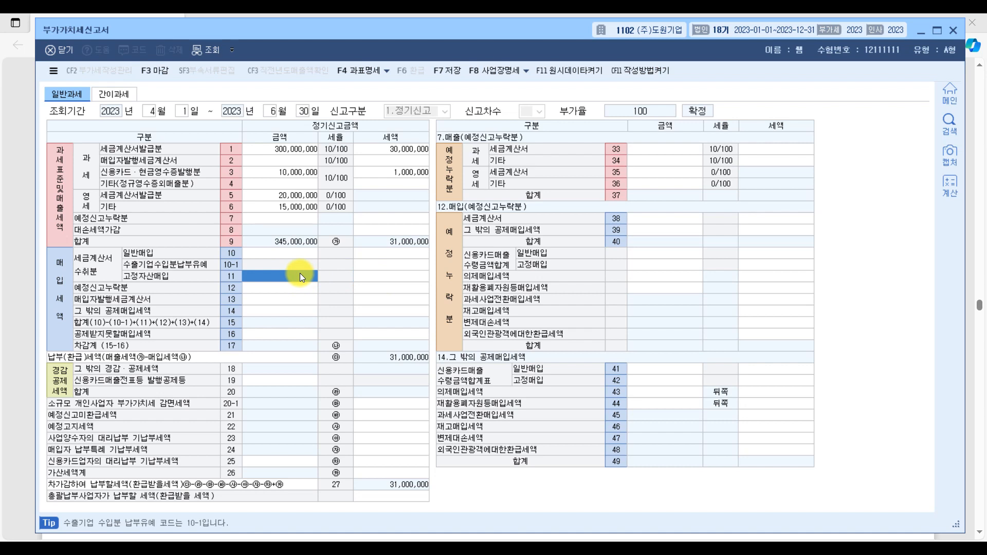
pyautogui.write('20,000,000')
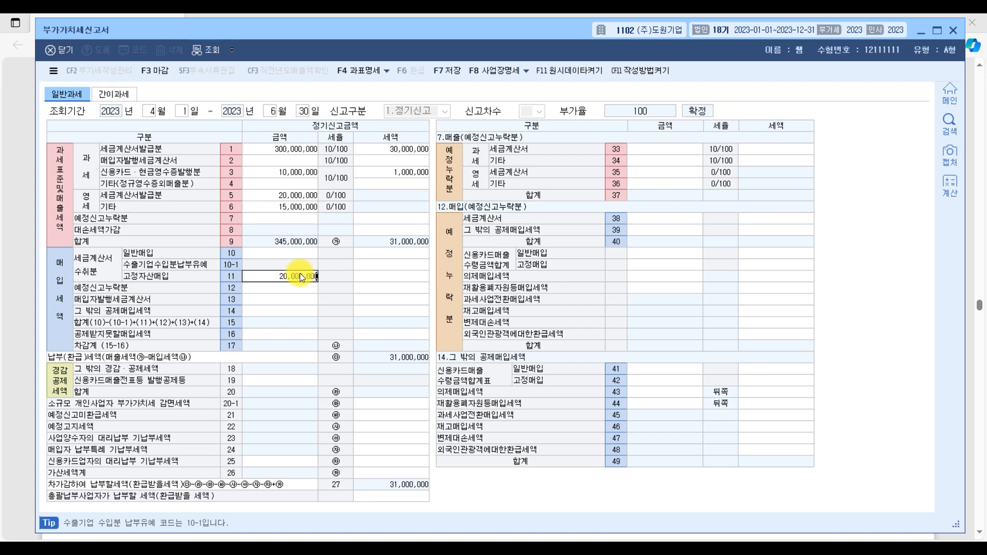
pyautogui.press('Return')
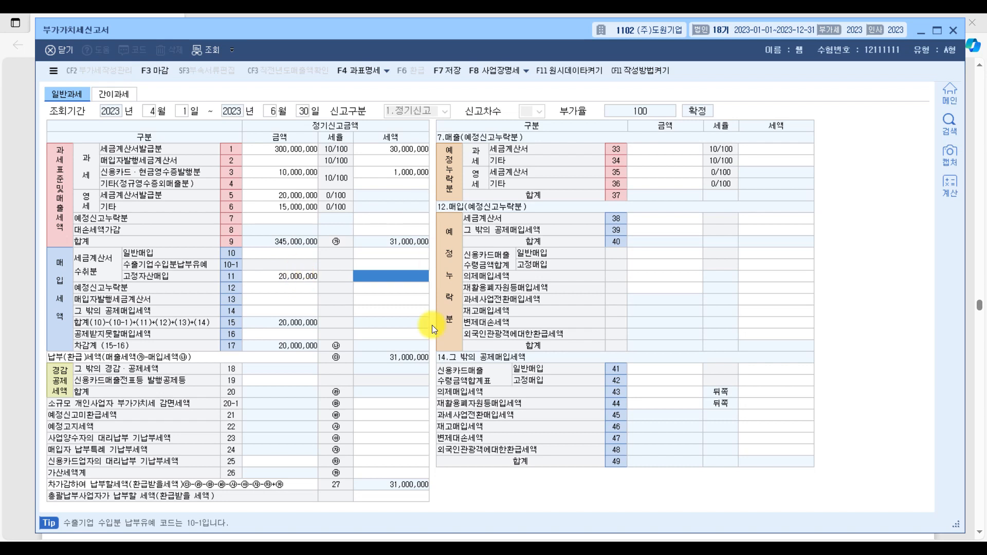
pyautogui.press('Return')
pyautogui.press('Return')
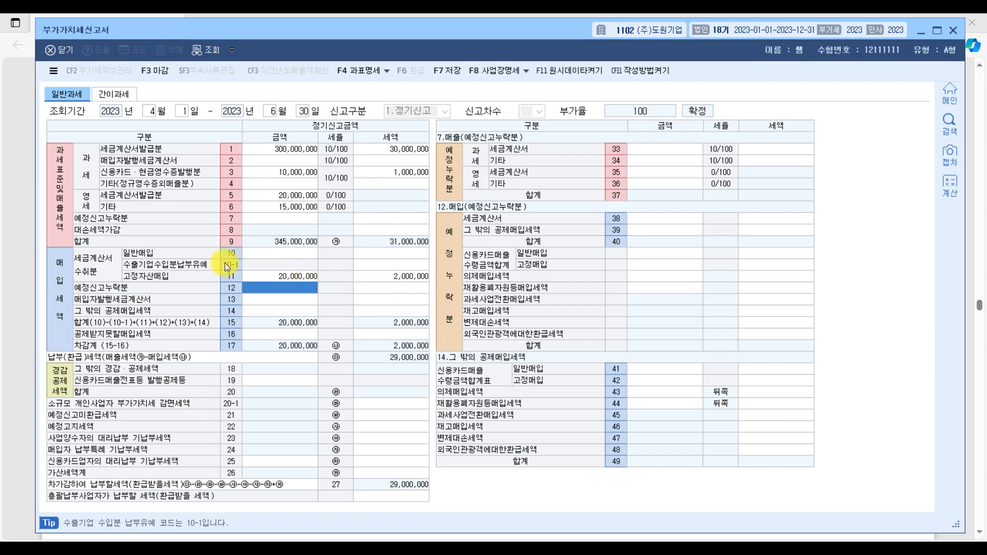
# Step: Enter 130,000,000 with 13,000,000 tax for 세금계산서 수취분 일반매입 in row 10, checking the exam PDF for the purchase amounts
pyautogui.click(267, 248)
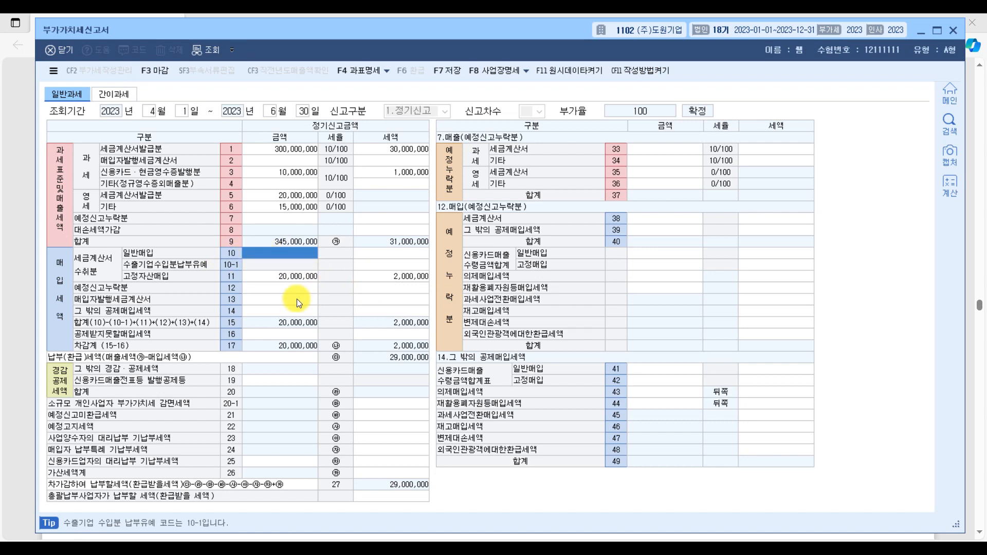
pyautogui.click(799, 538)
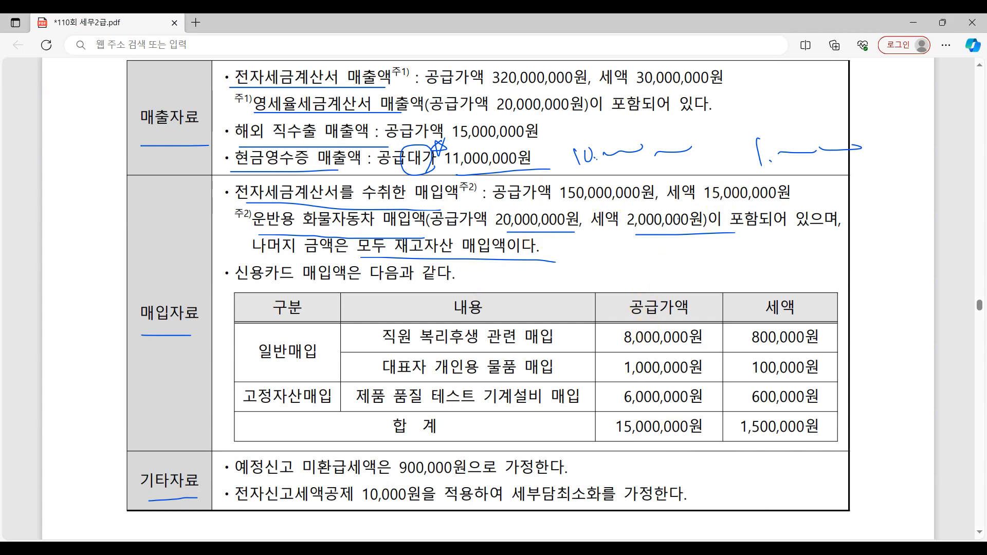
pyautogui.click(721, 545)
pyautogui.write('130000000')
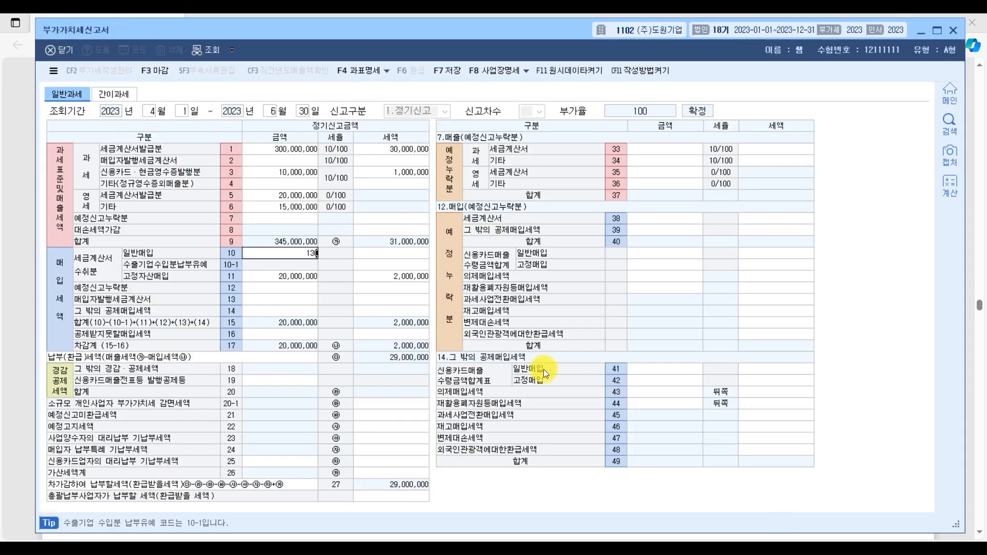
pyautogui.press('Return')
pyautogui.write('13,000,000')
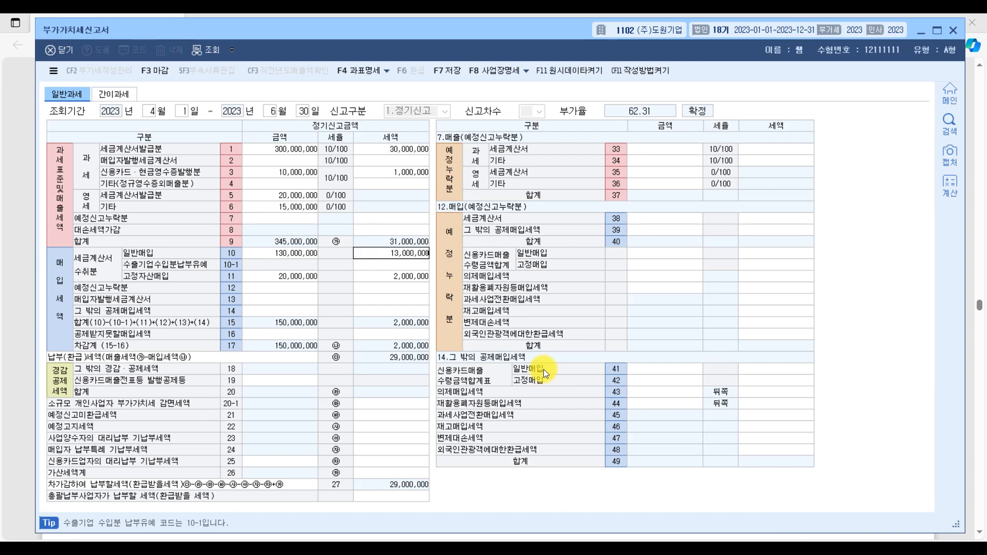
pyautogui.press('Return')
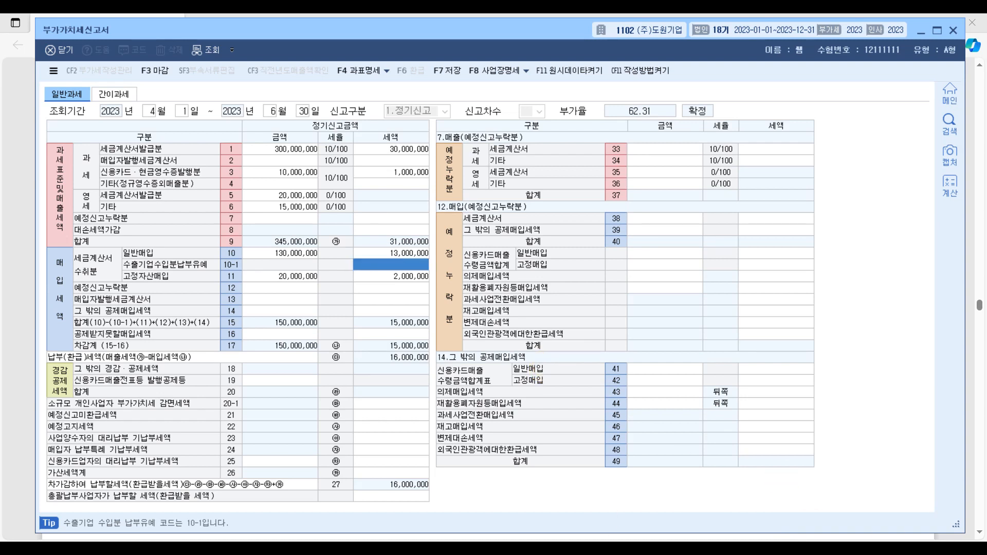
# Step: Underline the 신용카드 매입액 line in the exam PDF and show the breakdown of 공제받지못할매입세액 (row 16) in KcLep
pyautogui.click(788, 549)
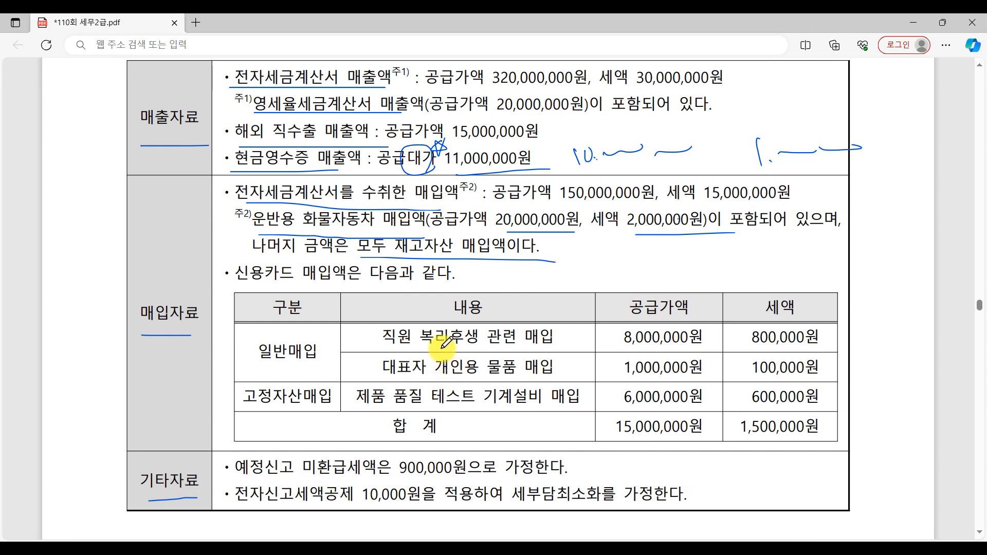
pyautogui.moveTo(238, 289); pyautogui.dragTo(465, 290)
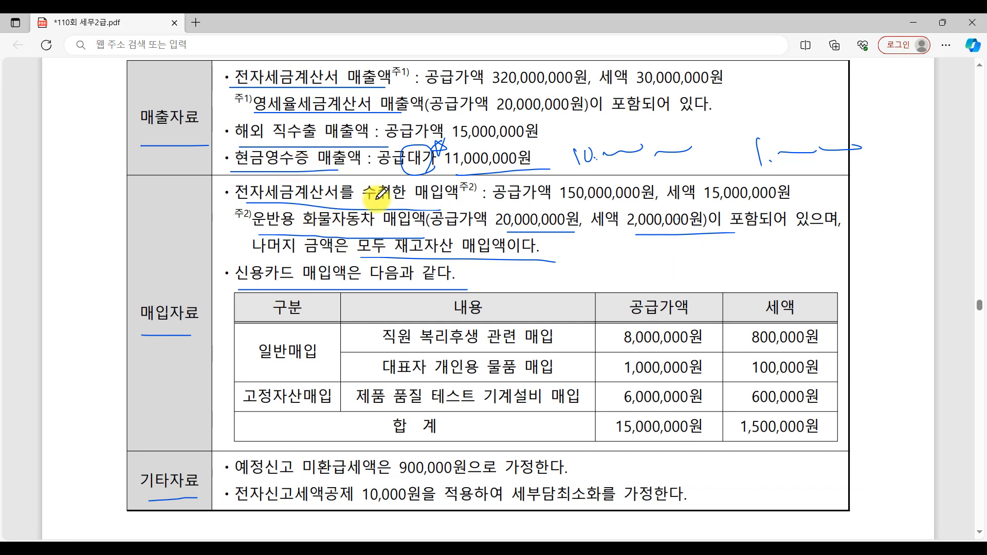
pyautogui.click(801, 537)
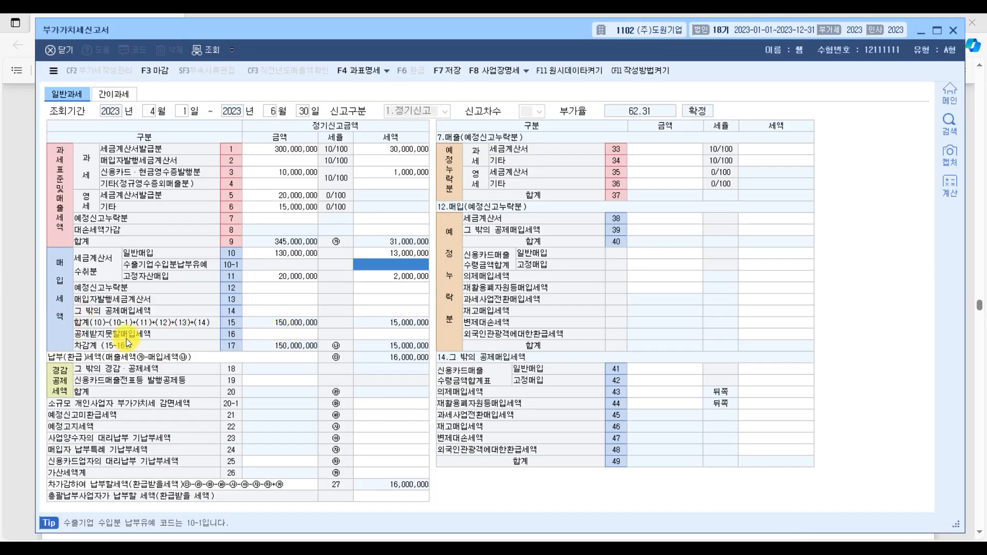
pyautogui.click(280, 333)
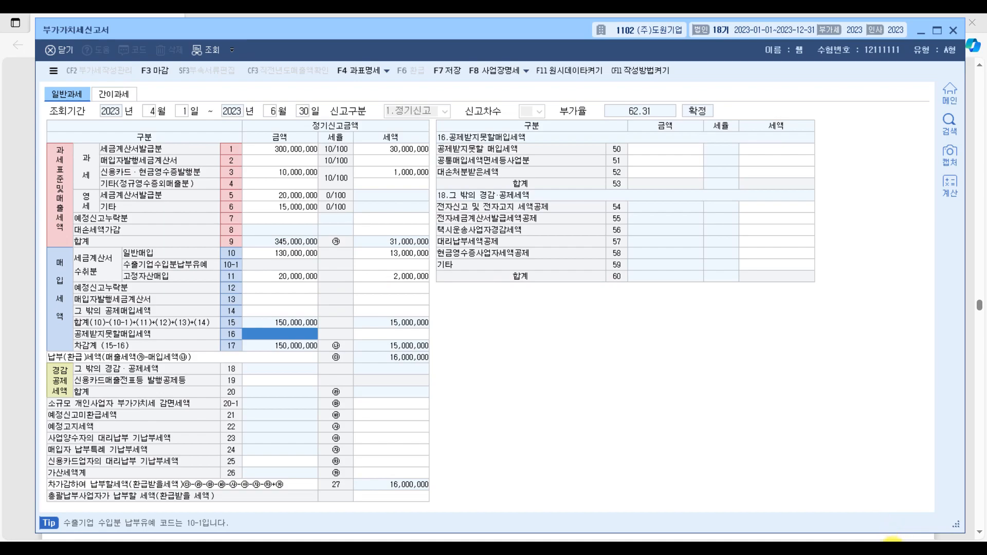
# Step: In the exam PDF's credit card table, underline 직원 복리후생 관련 매입 with its amounts and mark 대표자 개인용 물품 매입 with an underline and stars
pyautogui.click(797, 546)
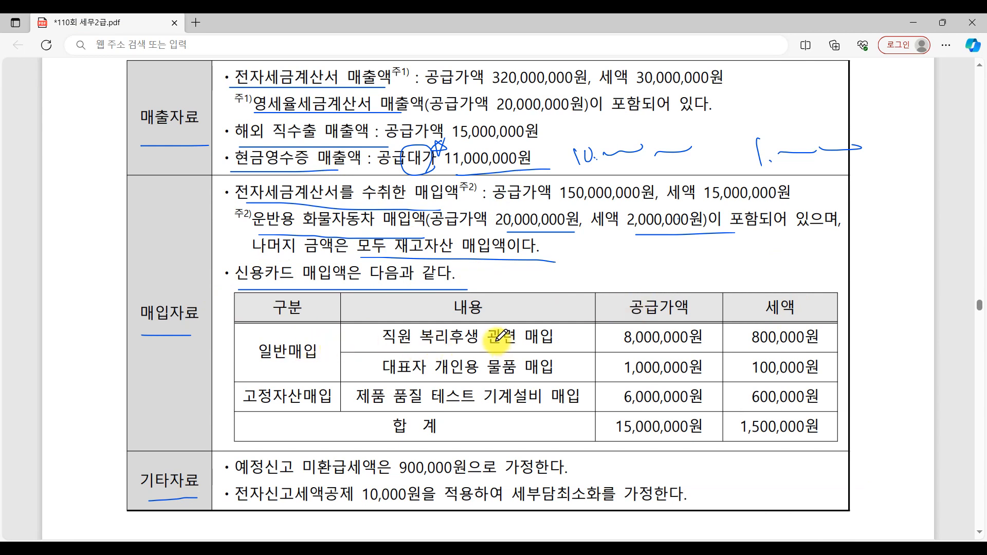
pyautogui.moveTo(383, 350); pyautogui.dragTo(585, 350)
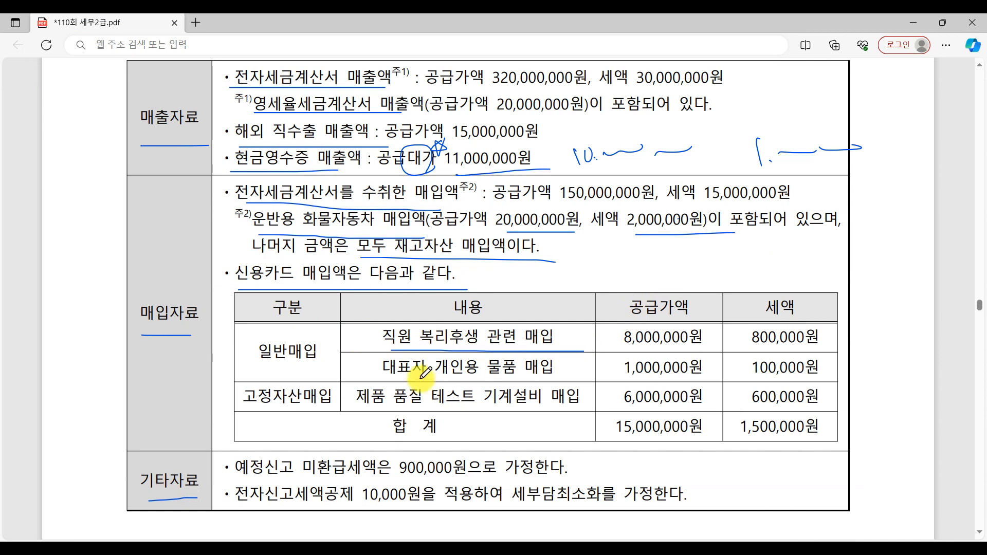
pyautogui.moveTo(386, 380); pyautogui.dragTo(582, 381)
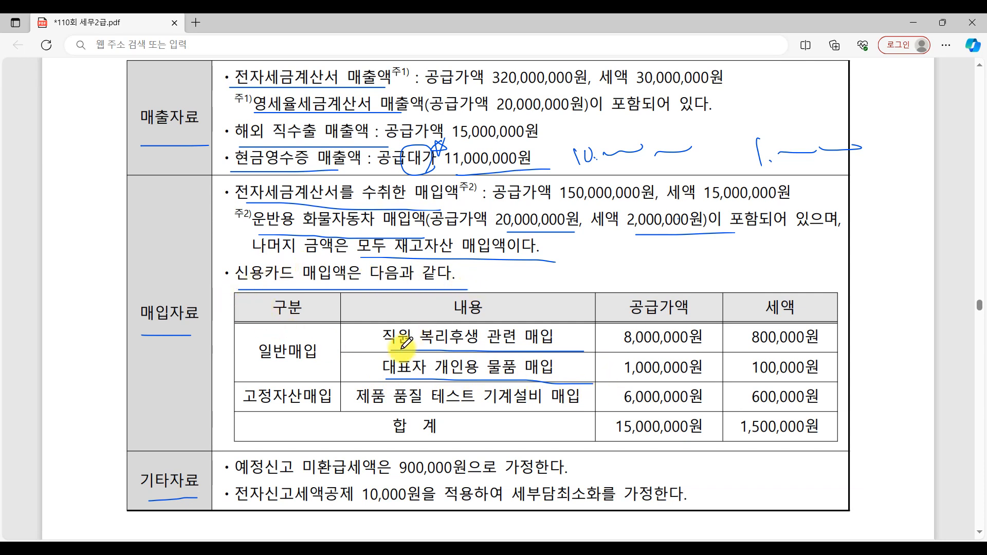
pyautogui.moveTo(376, 352)
pyautogui.mouseDown()
pyautogui.moveTo(381, 370)
pyautogui.moveTo(338, 355)
pyautogui.moveTo(326, 363)
pyautogui.moveTo(333, 353)
pyautogui.mouseUp()
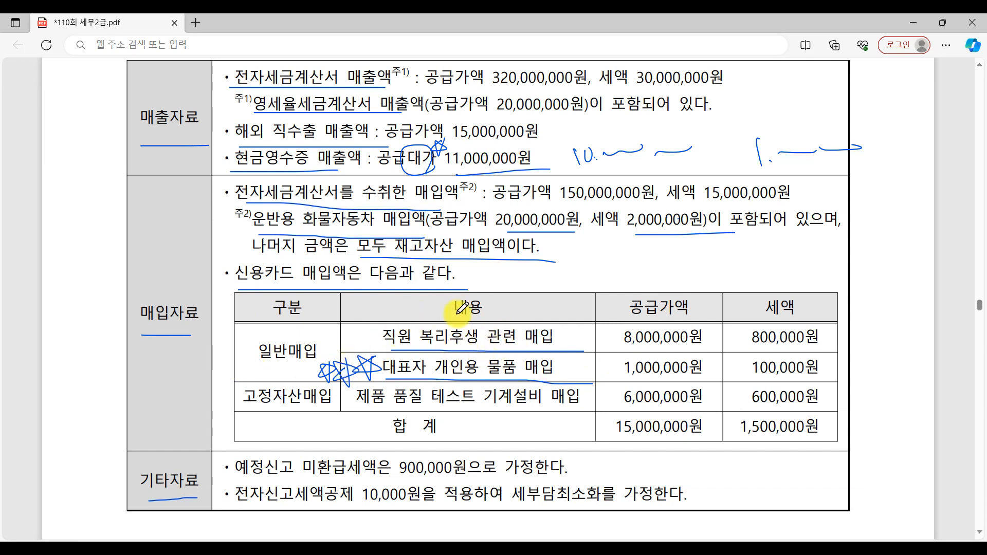
pyautogui.moveTo(615, 348); pyautogui.dragTo(849, 341)
# Step: In KcLep, enter 8,000,000 with 800,000 tax for 신용카드매출 수령금액합계표 일반매입 in row 41, and return to the exam PDF
pyautogui.click(811, 552)
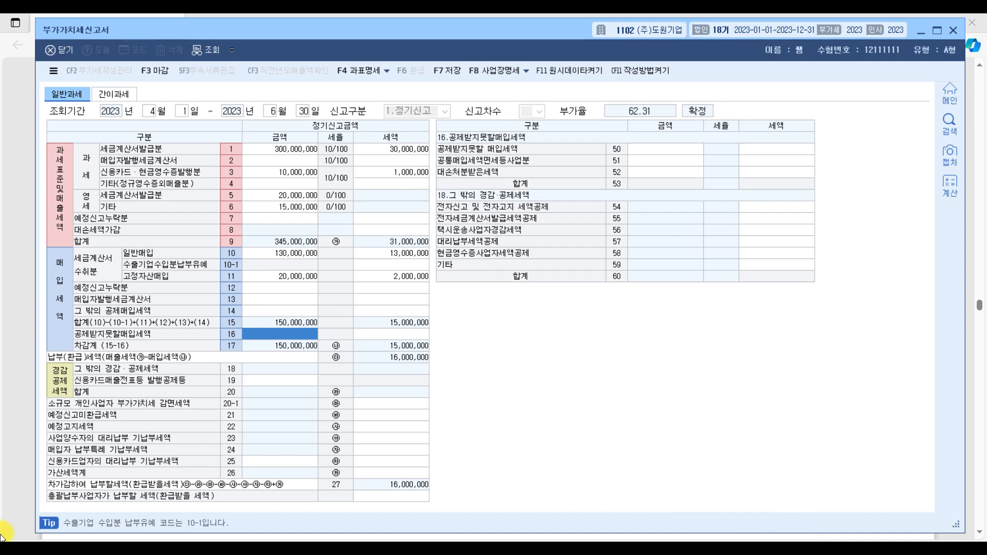
pyautogui.press('ctrl')
pyautogui.click(273, 313)
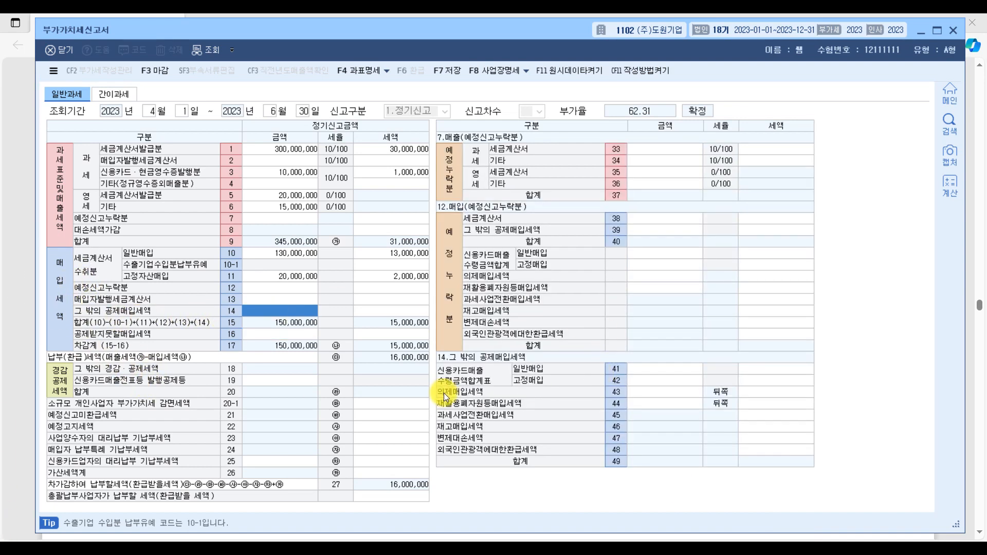
pyautogui.press('ctrl')
pyautogui.click(652, 369)
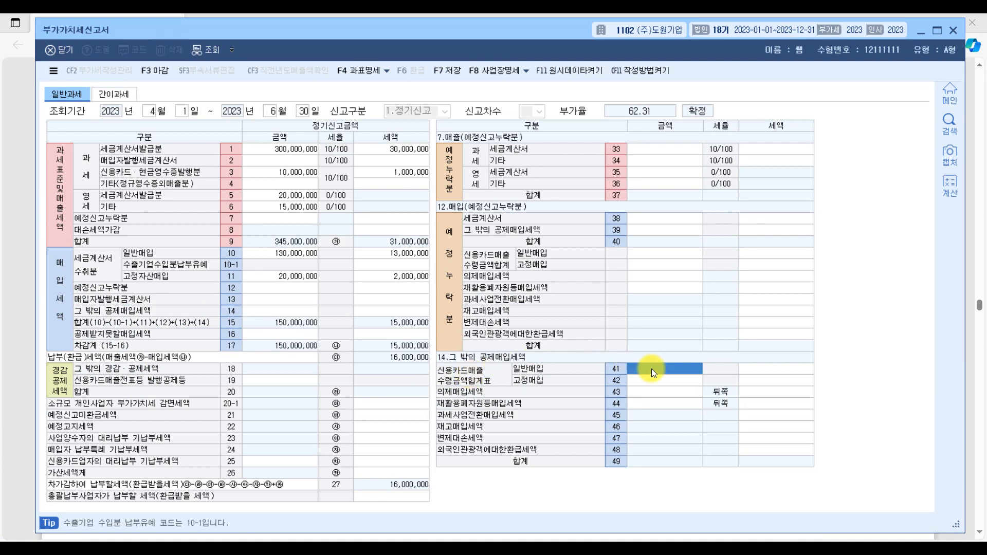
pyautogui.write('8000000')
pyautogui.press('Return')
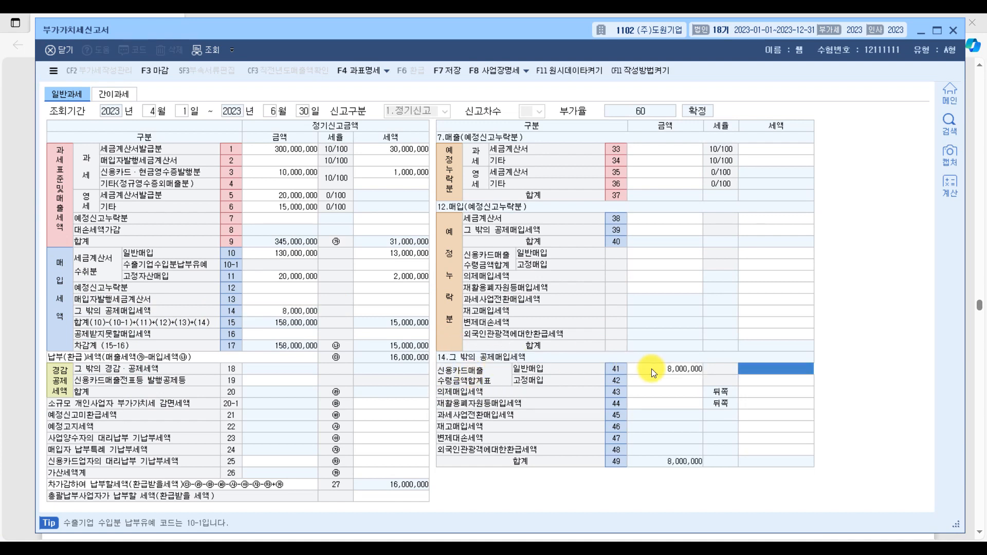
pyautogui.press('Return')
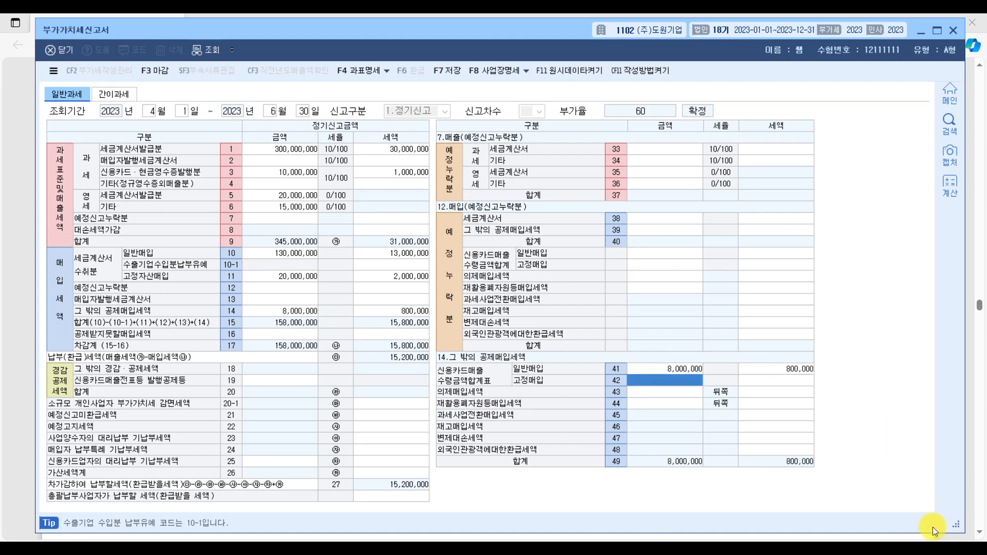
pyautogui.click(777, 553)
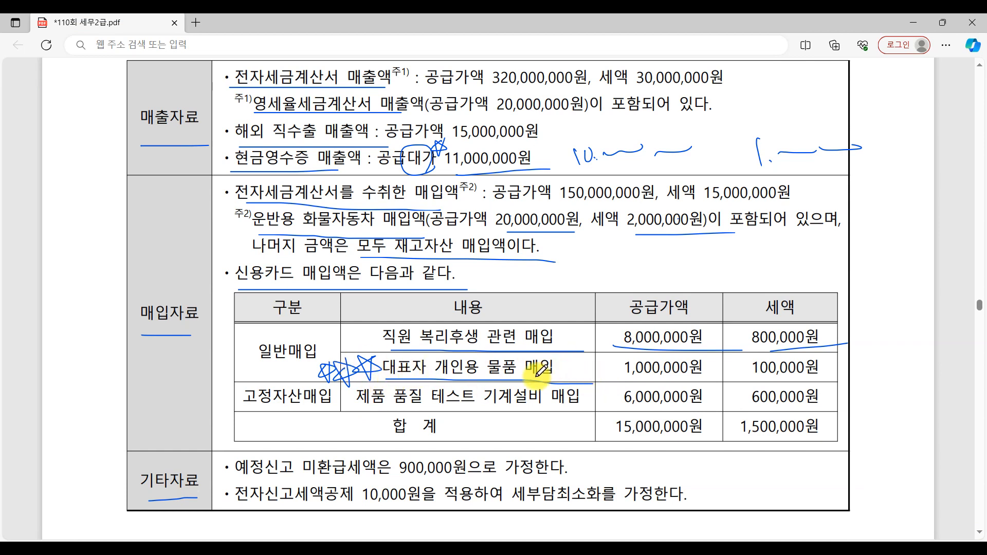
# Step: Cross out the 공급가액 and 세액 of 대표자 개인용 물품 매입 in the exam PDF's credit card table
pyautogui.moveTo(639, 383)
pyautogui.mouseDown()
pyautogui.moveTo(684, 356)
pyautogui.moveTo(695, 384)
pyautogui.mouseUp()
pyautogui.moveTo(767, 385)
pyautogui.mouseDown()
pyautogui.moveTo(804, 358)
pyautogui.moveTo(825, 383)
pyautogui.mouseUp()
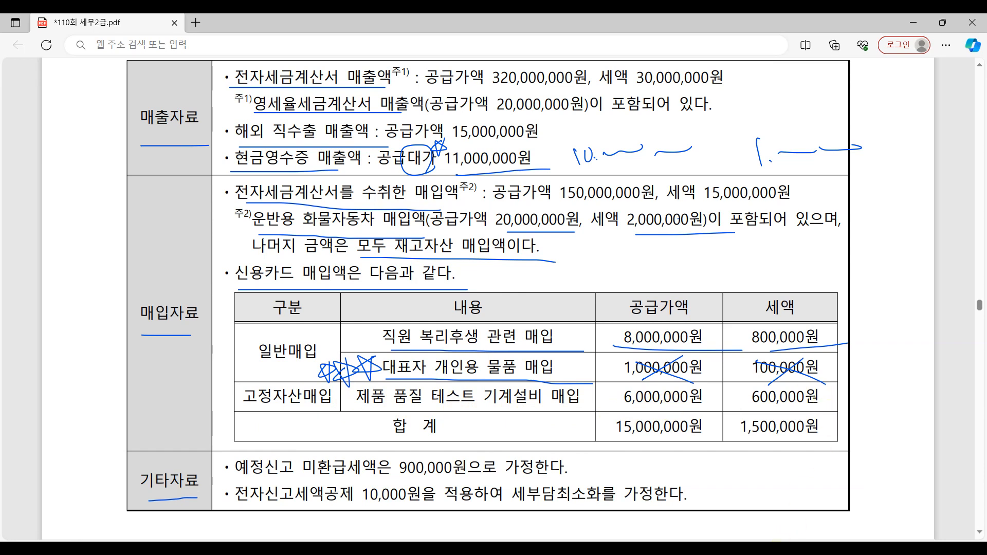
# Step: Switch to KcLep and enter 6,000,000 with 600,000 tax for 신용카드매출 수령금액합계표 고정매입 in row 42
pyautogui.hotkey('alt', 'Tab')
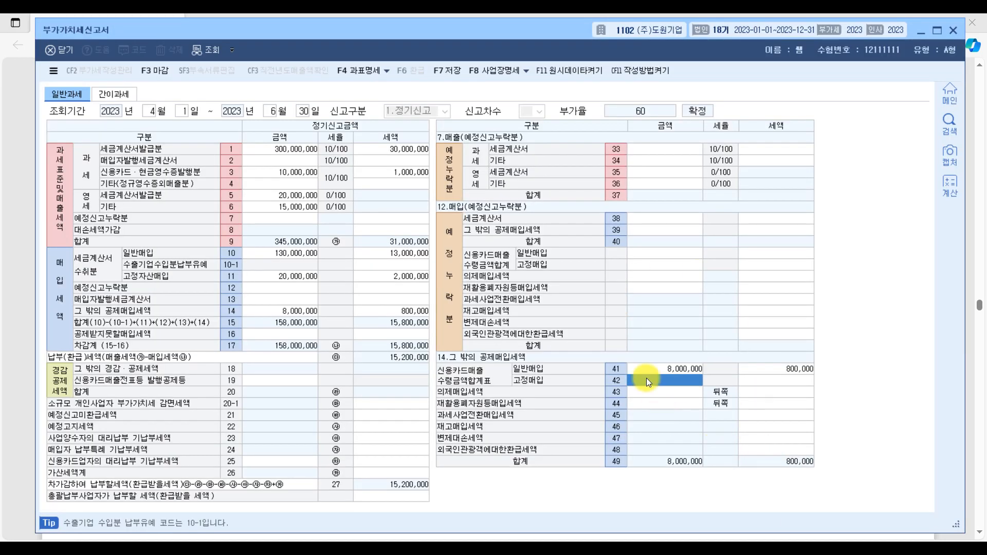
pyautogui.write('6000000')
pyautogui.write('600000')
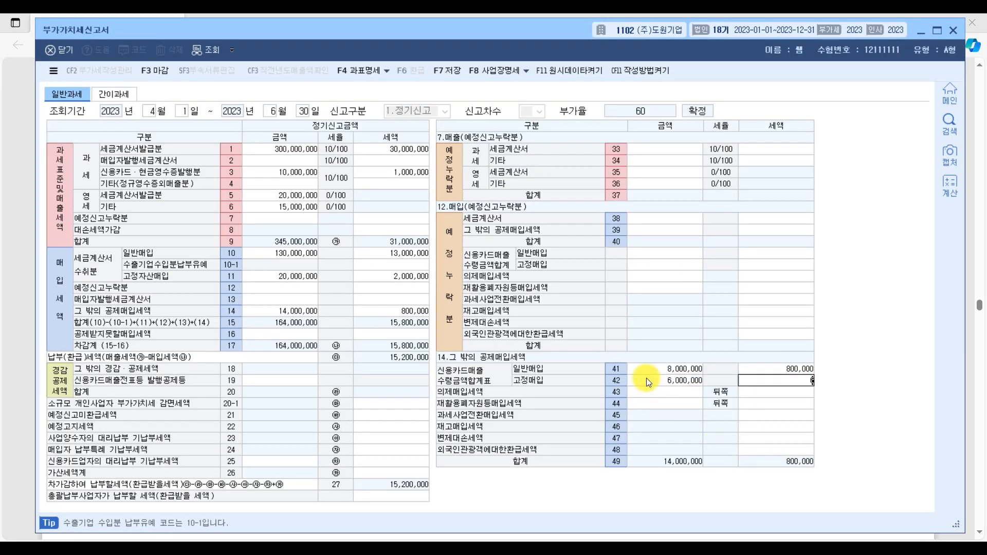
pyautogui.press('Return')
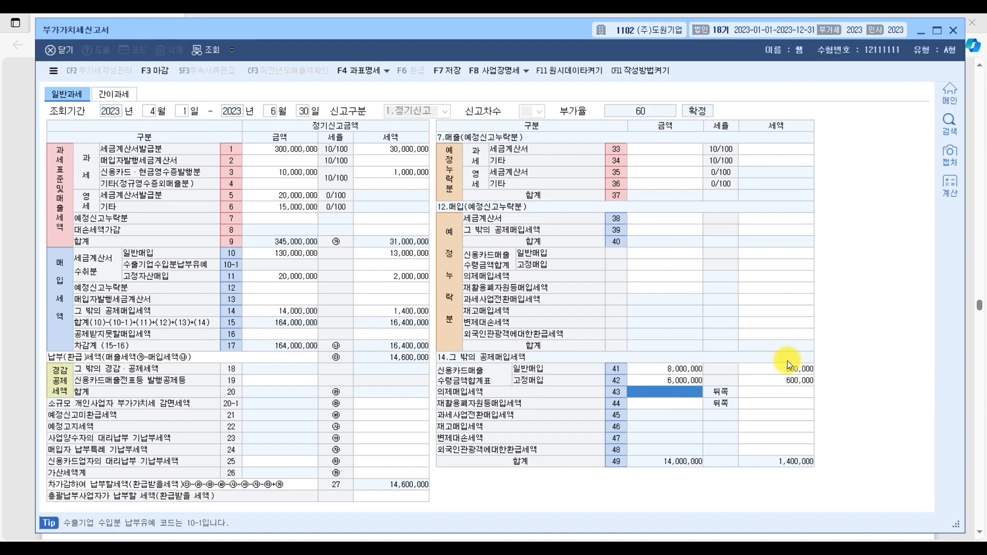
# Step: Return to the exam PDF and add another underline beneath 대표자 개인용 물품 매입
pyautogui.hotkey('alt', 'Tab')
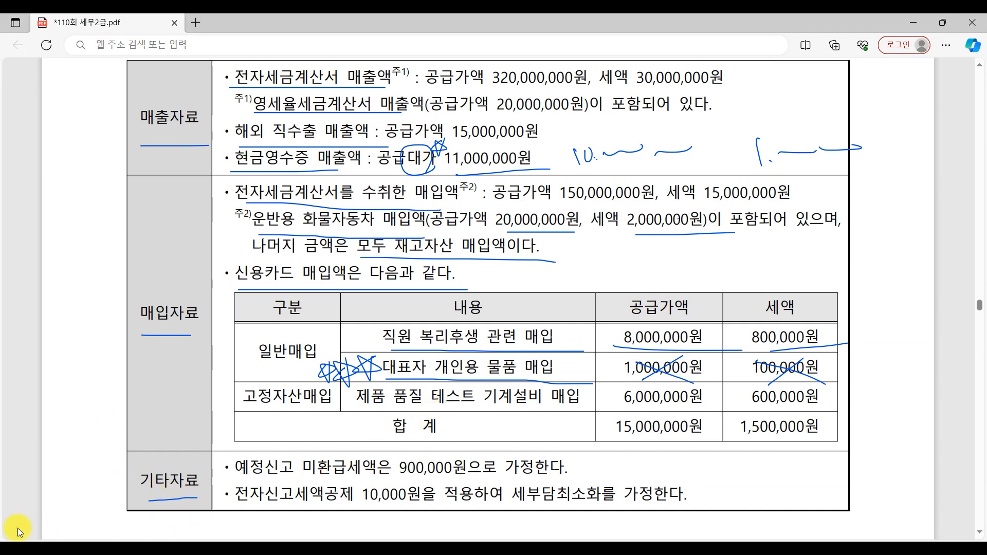
pyautogui.moveTo(247, 549)
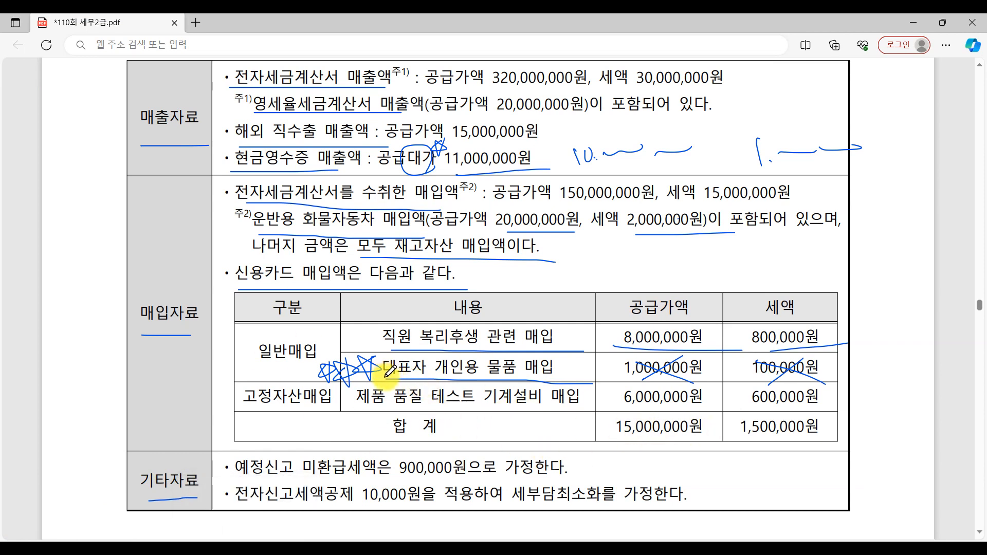
pyautogui.moveTo(381, 377); pyautogui.dragTo(595, 375)
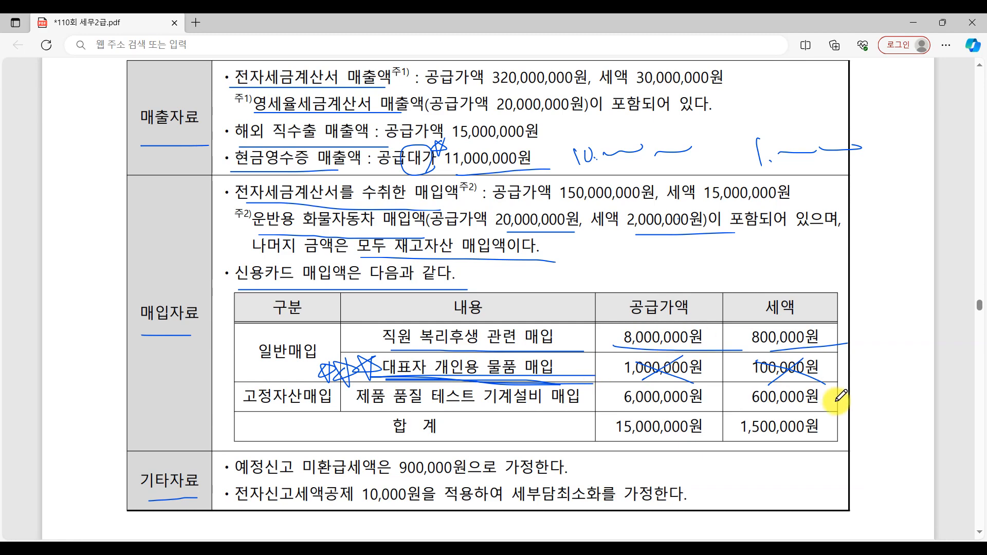
# Step: Show the breakdown of 공제받지못할매입세액 (row 16) in KcLep, and circle 신용카드 in the exam PDF's 매입자료 section
pyautogui.hotkey('alt', 'Tab')
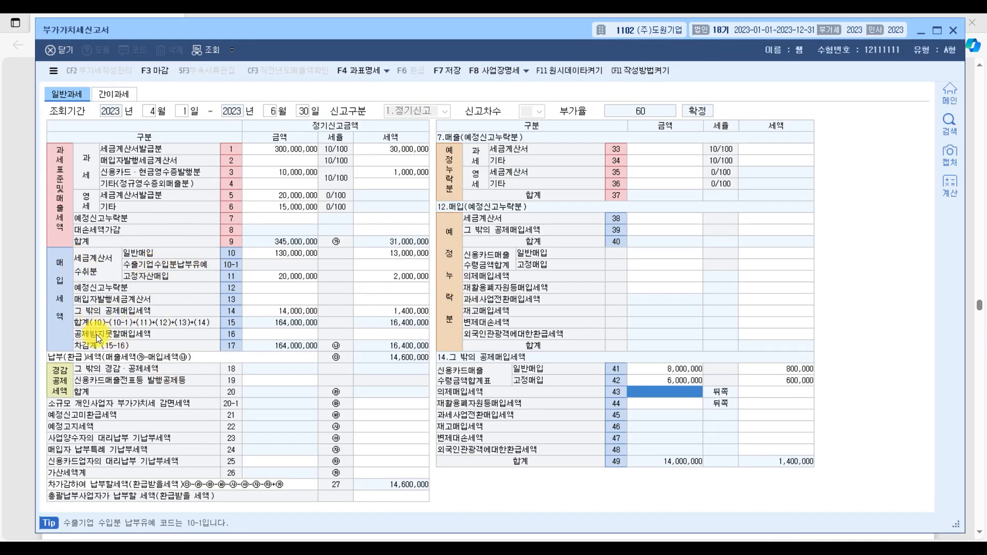
pyautogui.click(280, 335)
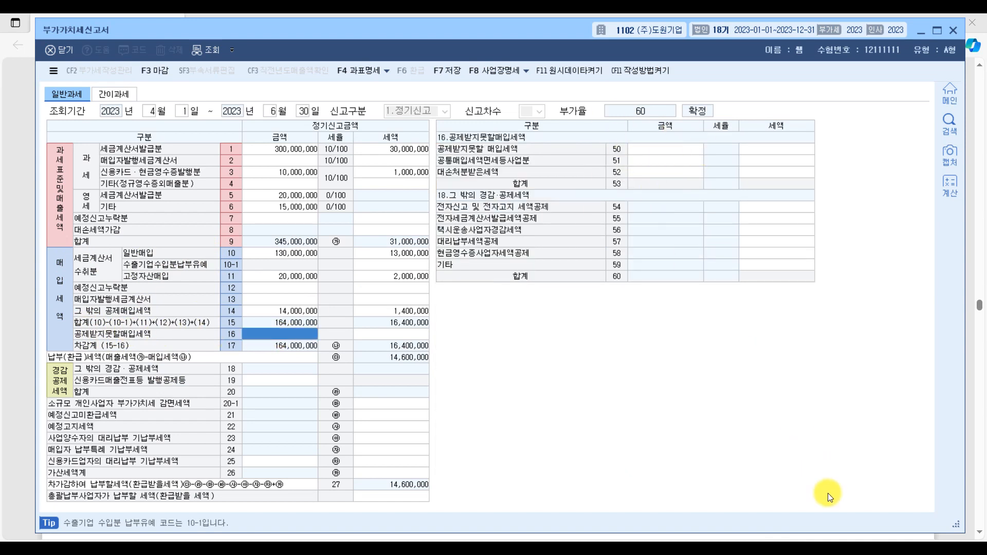
pyautogui.hotkey('alt', 'Tab')
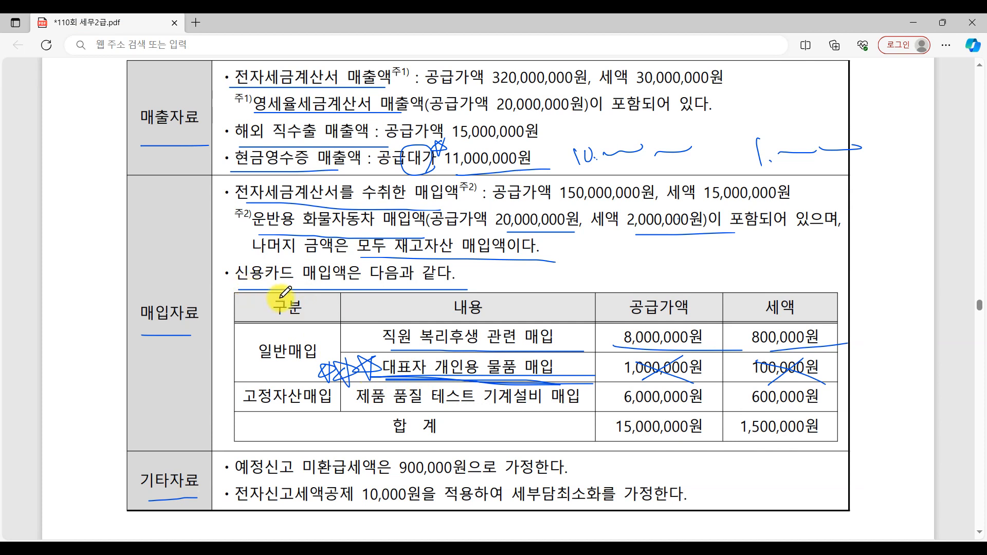
pyautogui.moveTo(288, 283)
pyautogui.mouseDown()
pyautogui.moveTo(288, 265)
pyautogui.moveTo(231, 267)
pyautogui.moveTo(221, 275)
pyautogui.moveTo(227, 288)
pyautogui.mouseUp()
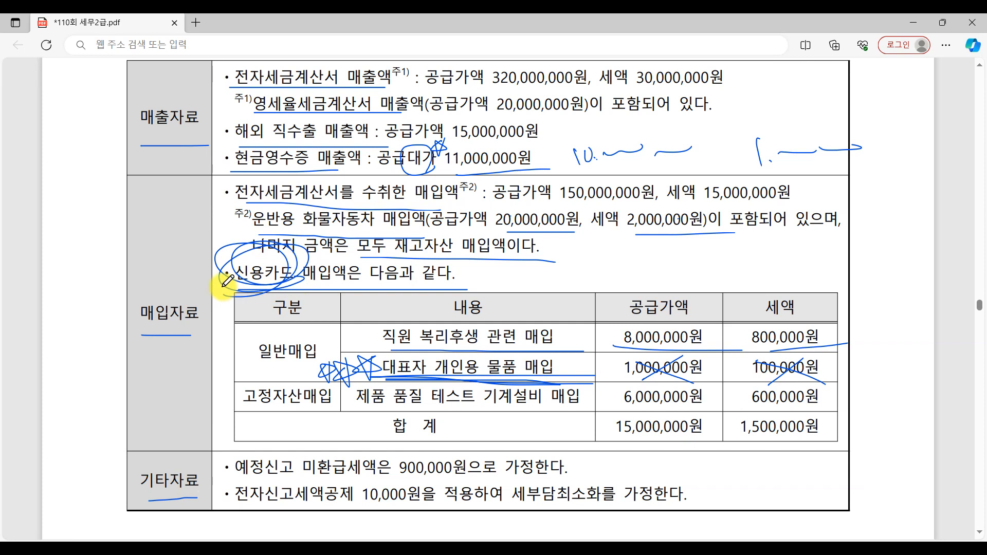
# Step: In KcLep, compare 세금계산서 수취분 일반매입 (row 10) with 공제받지못할매입세액 (row 16), checking the purchase data in the exam PDF
pyautogui.click(803, 549)
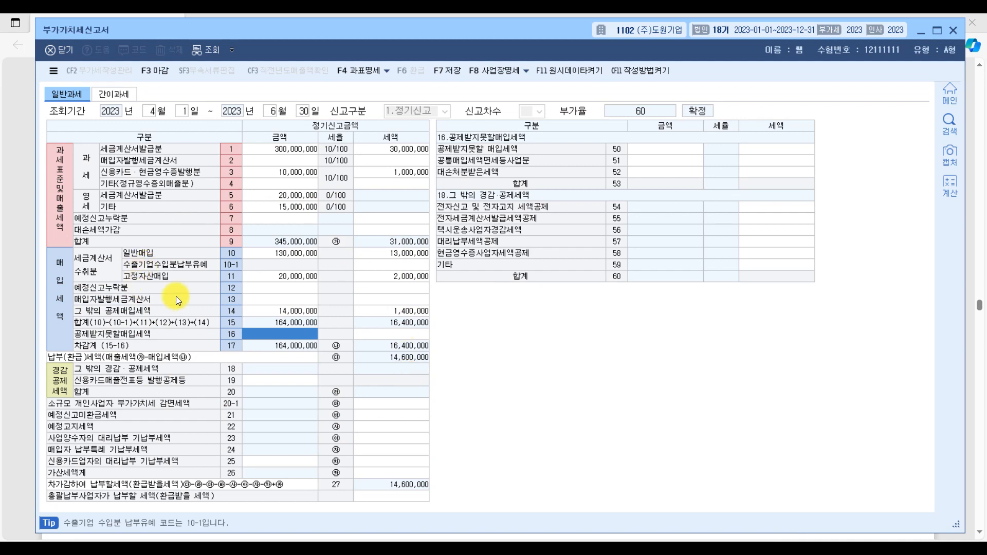
pyautogui.click(285, 251)
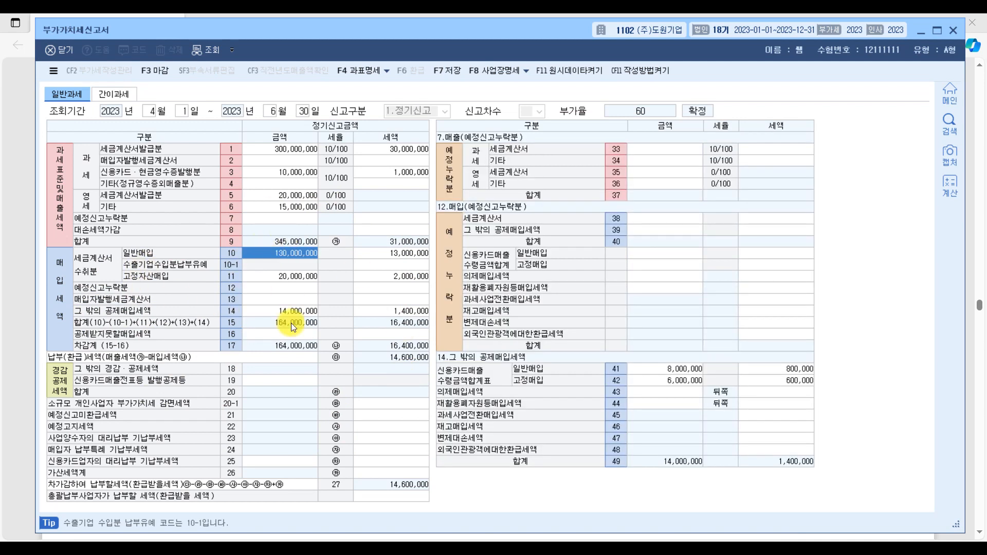
pyautogui.click(301, 335)
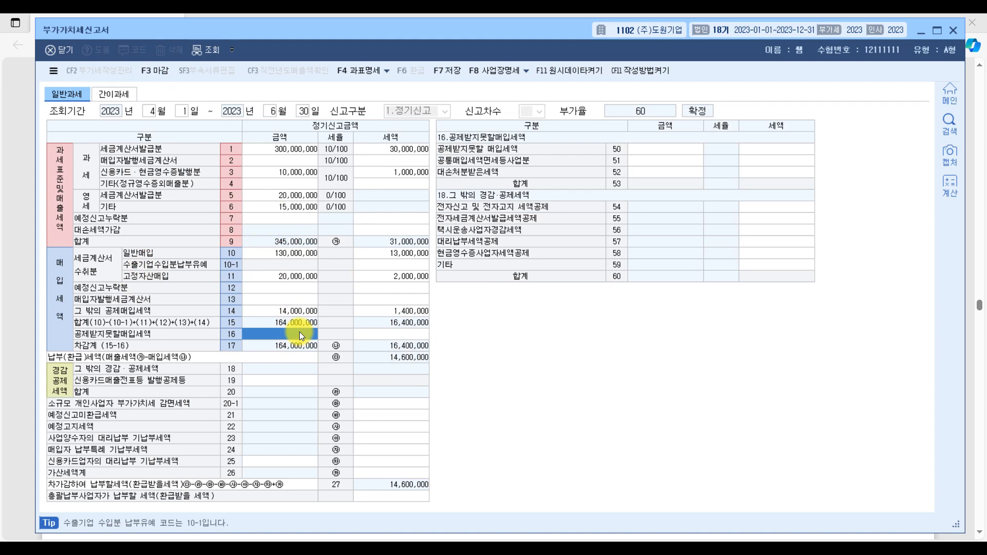
pyautogui.click(300, 253)
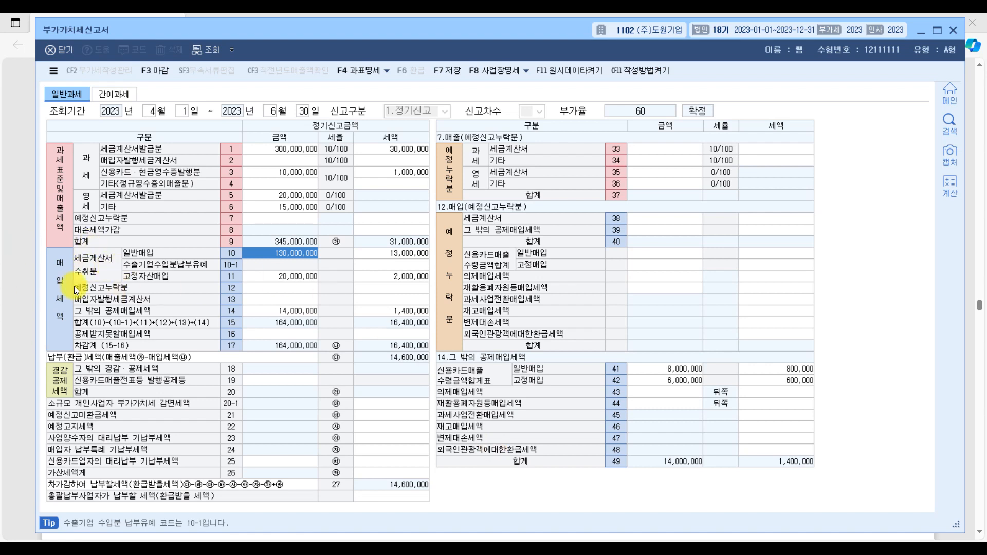
pyautogui.click(285, 334)
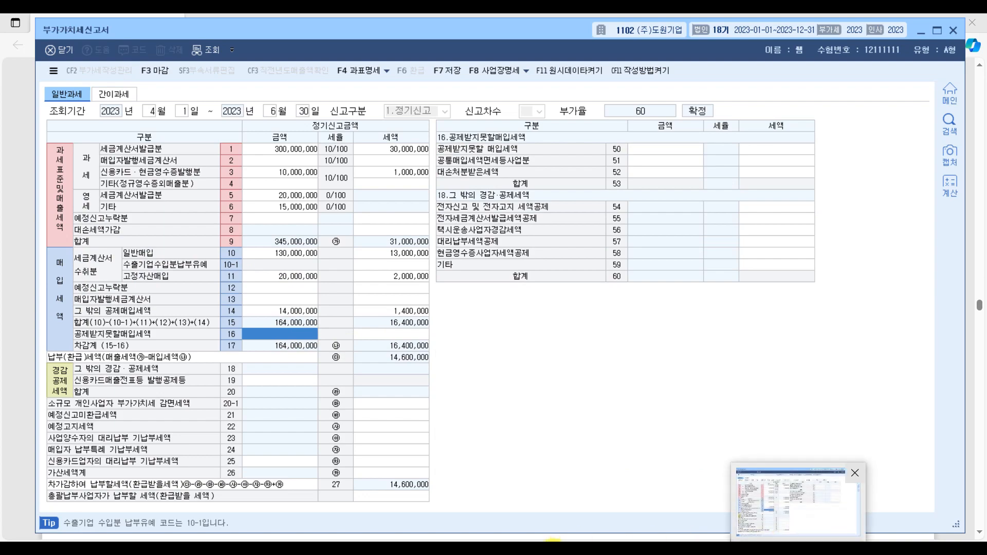
pyautogui.click(560, 550)
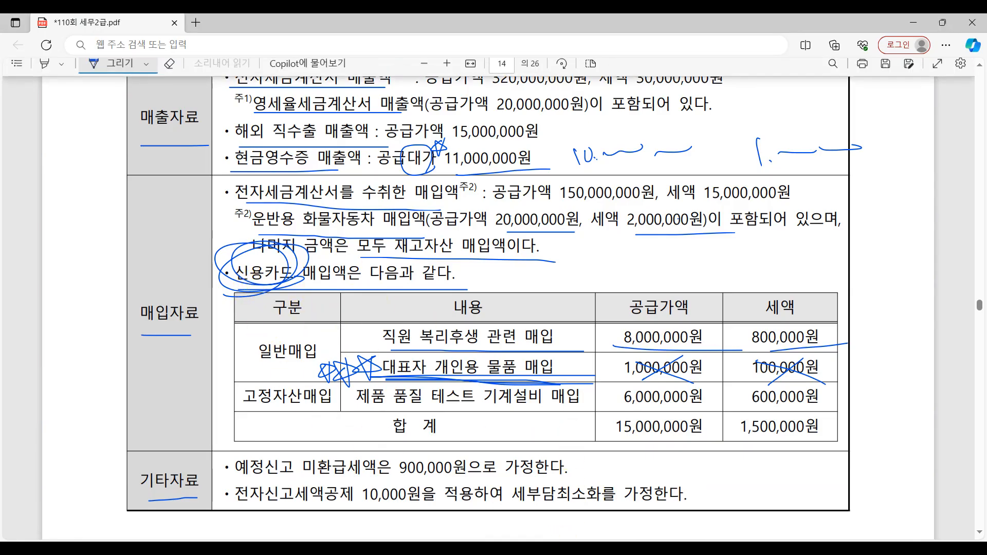
pyautogui.click(794, 549)
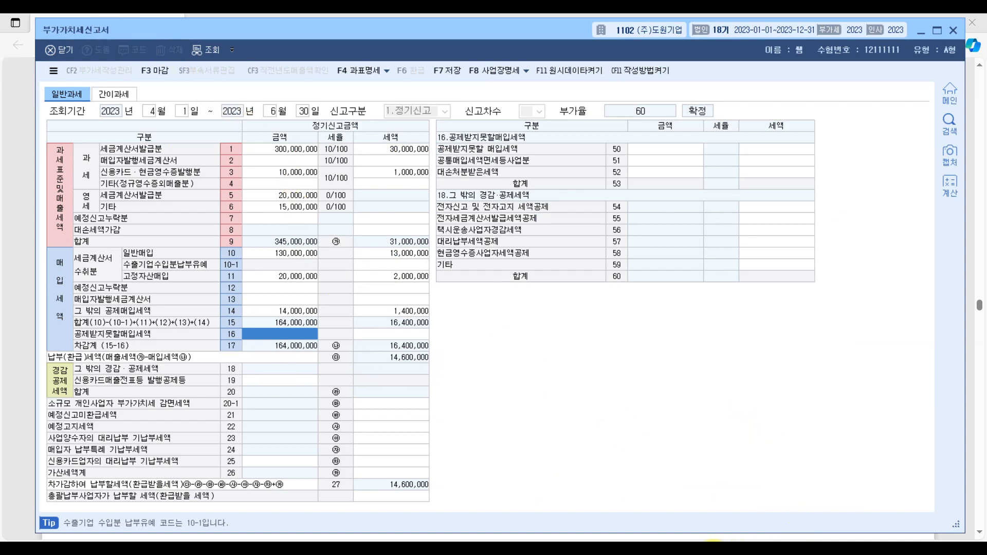
pyautogui.click(575, 549)
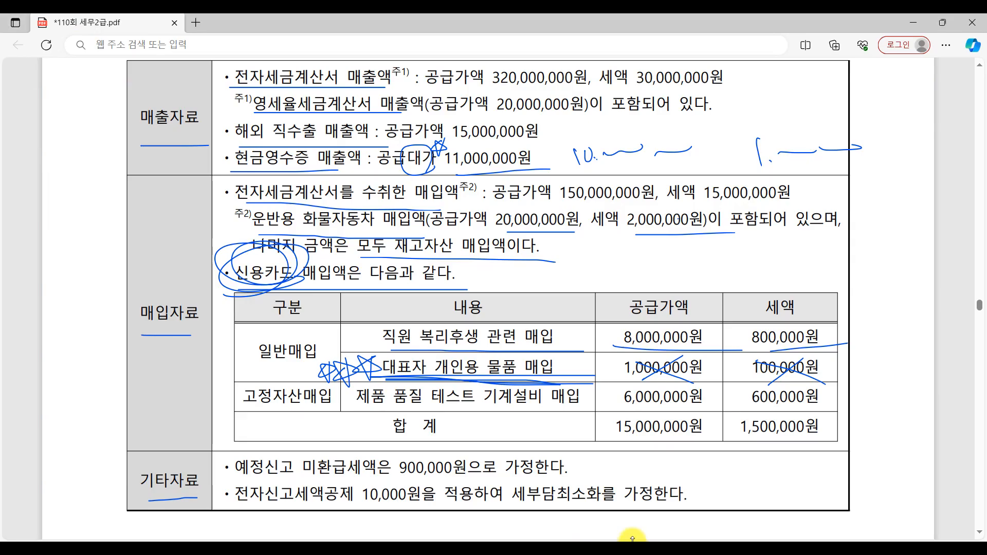
pyautogui.moveTo(799, 548)
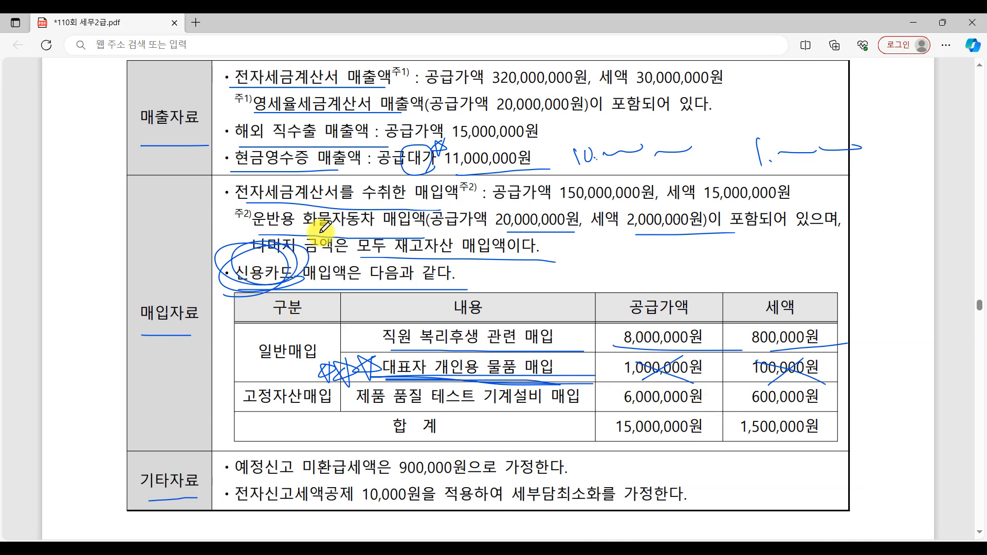
pyautogui.click(804, 550)
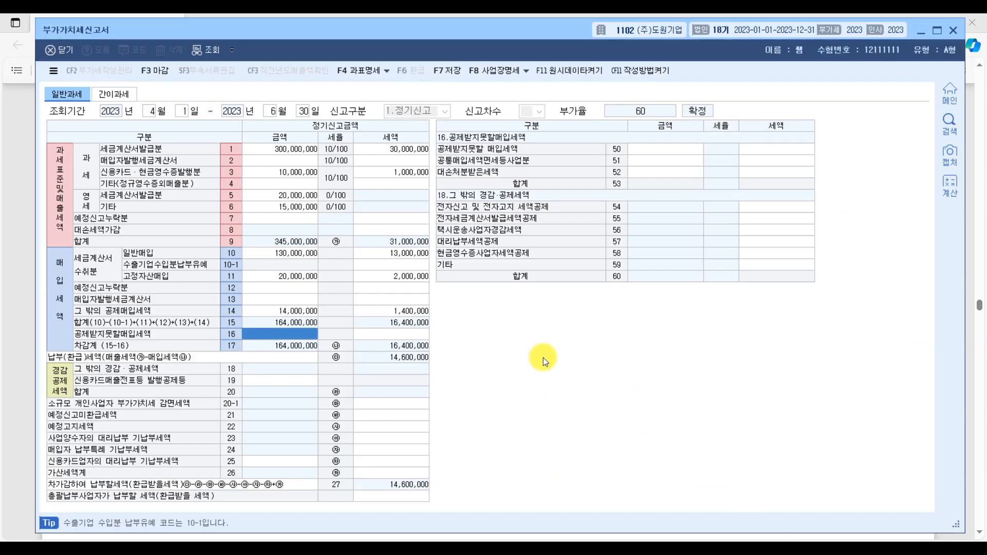
pyautogui.click(298, 254)
pyautogui.click(283, 333)
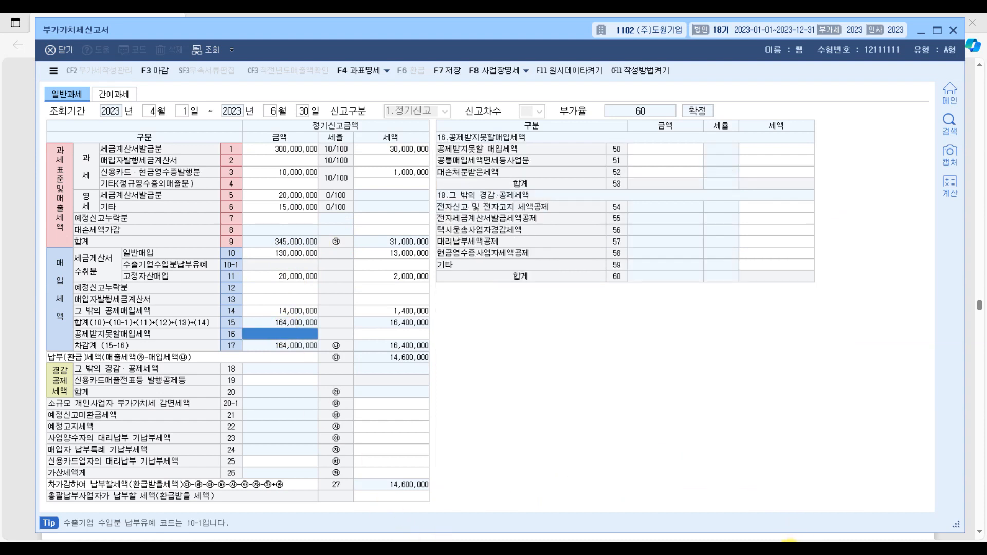
# Step: Return to the exam PDF and draw an arc over 대표자 개인용 물품 매입 in the credit card table
pyautogui.click(789, 544)
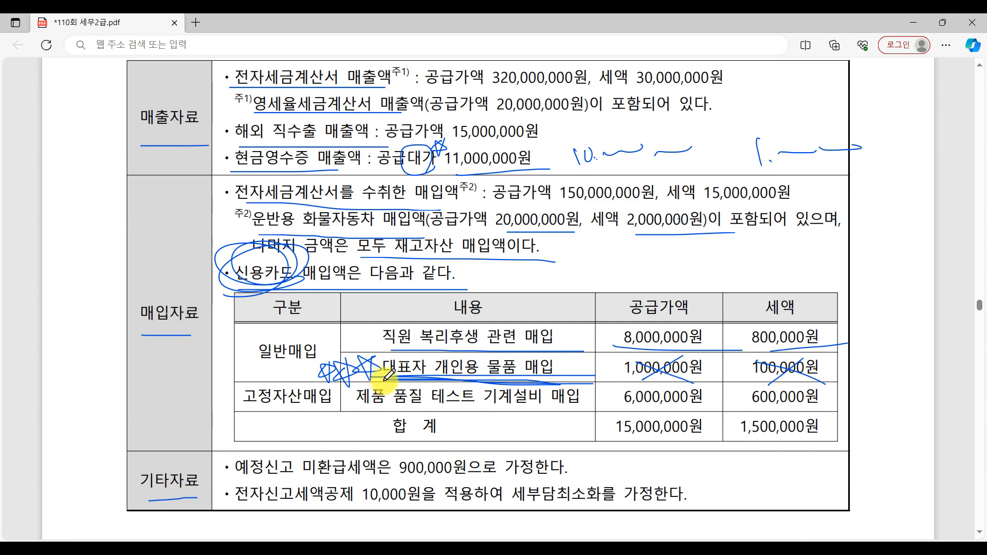
pyautogui.moveTo(385, 378)
pyautogui.mouseDown()
pyautogui.moveTo(421, 373)
pyautogui.moveTo(458, 351)
pyautogui.moveTo(495, 368)
pyautogui.mouseUp()
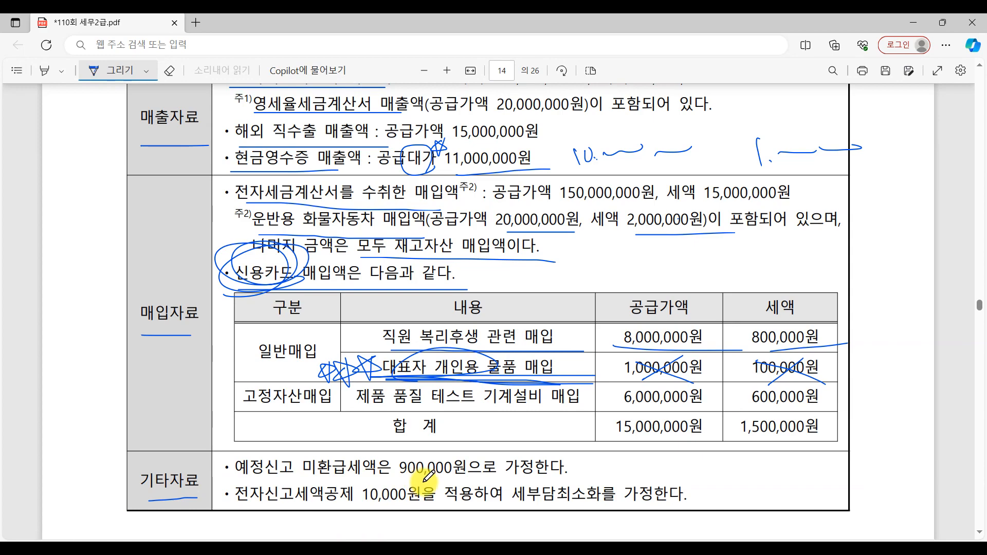
# Step: Switch to KcLep and enter 900,000 as the tax for 예정신고미환급세액 in row 21
pyautogui.click(814, 549)
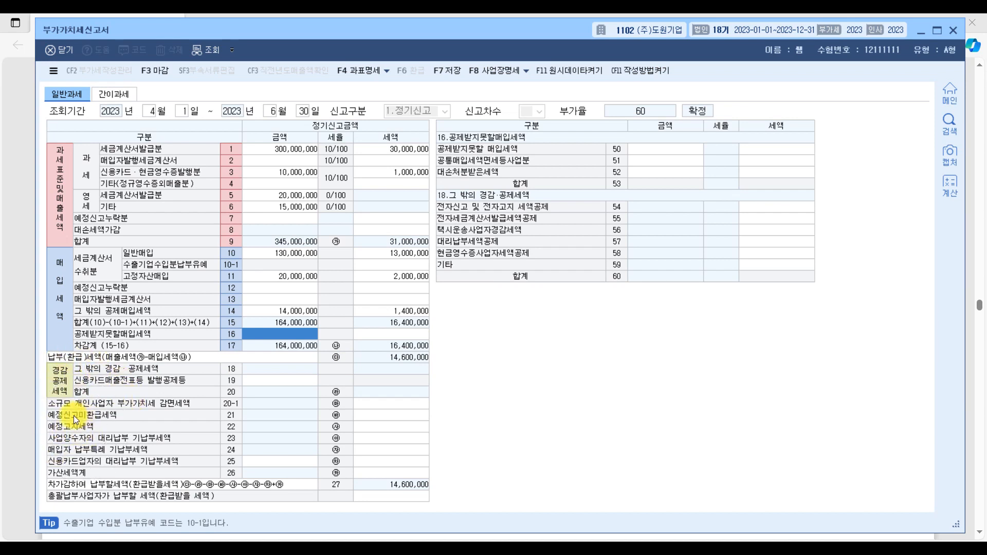
pyautogui.click(379, 421)
pyautogui.write('9000000')
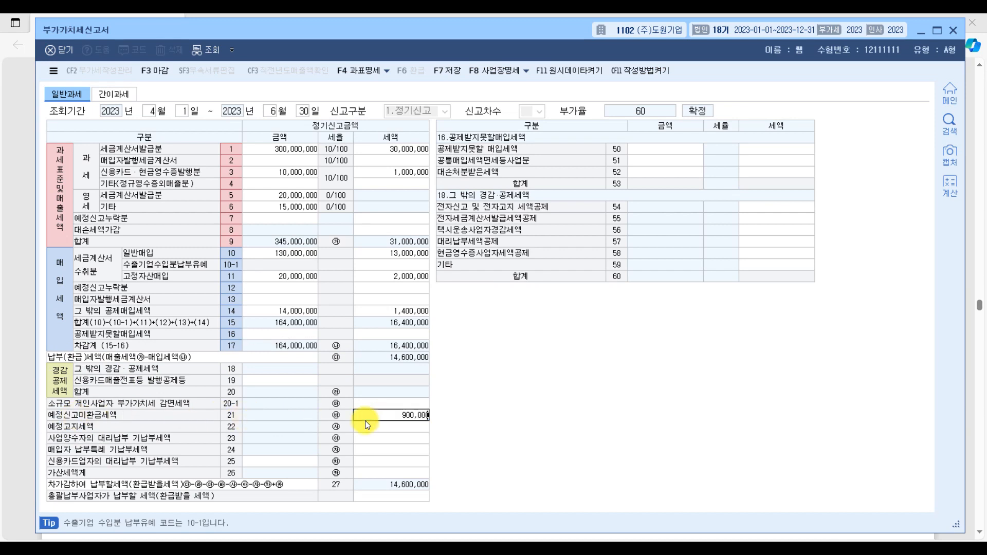
pyautogui.press('Return')
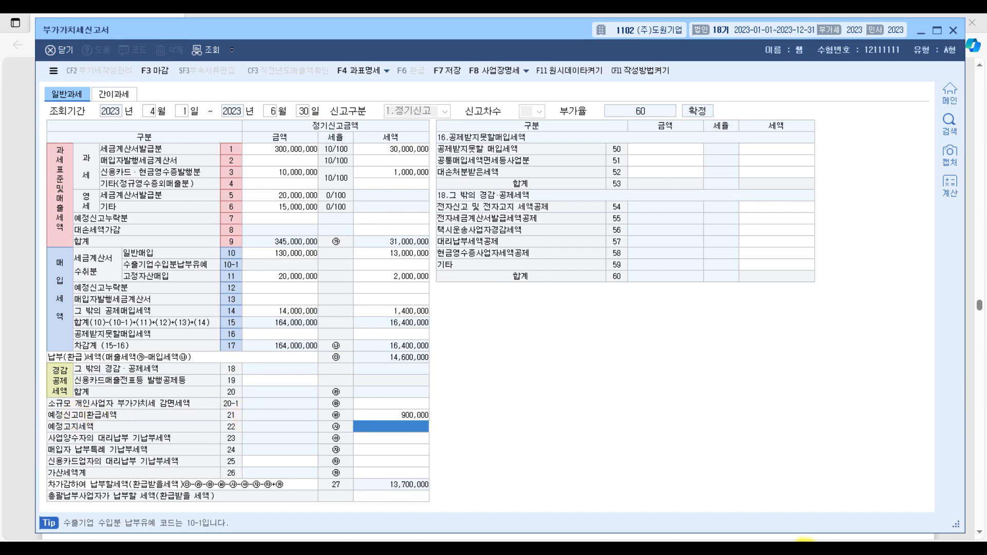
# Step: Underline 전자신고세액공제 10,000원 in the exam PDF's 기타자료 section and go back to KcLep
pyautogui.click(805, 549)
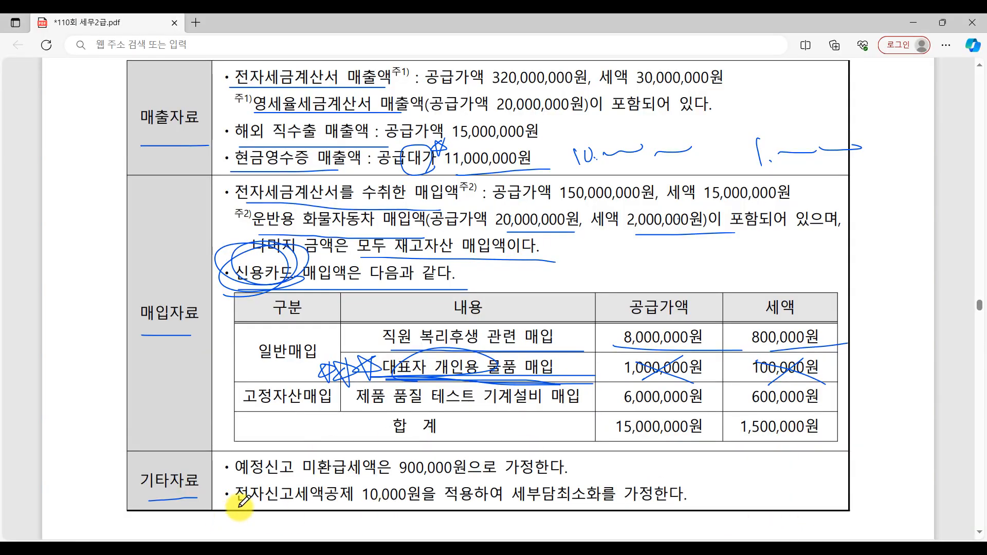
pyautogui.moveTo(239, 508); pyautogui.dragTo(426, 508)
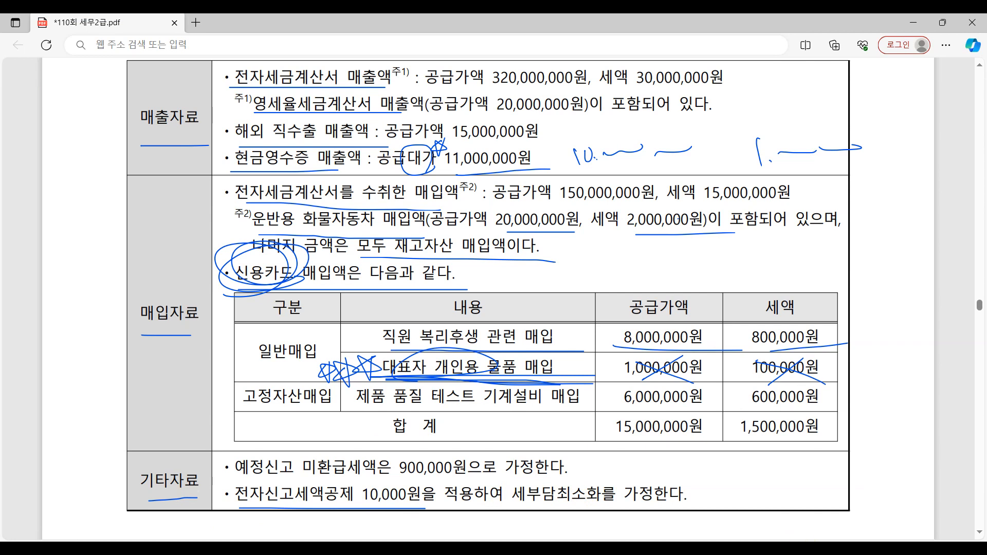
pyautogui.click(799, 550)
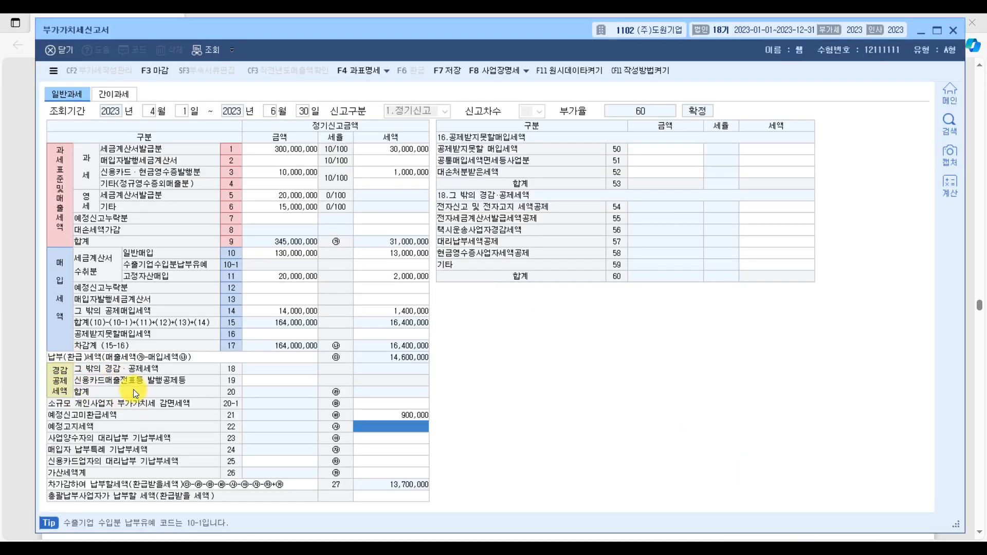
# Step: Enter 10,000 as the tax for 전자신고 및 전자고지 세액공제 in row 54 of the 그 밖의 경감·공제세액 breakdown
pyautogui.click(394, 405)
pyautogui.click(396, 438)
pyautogui.click(398, 408)
pyautogui.click(400, 435)
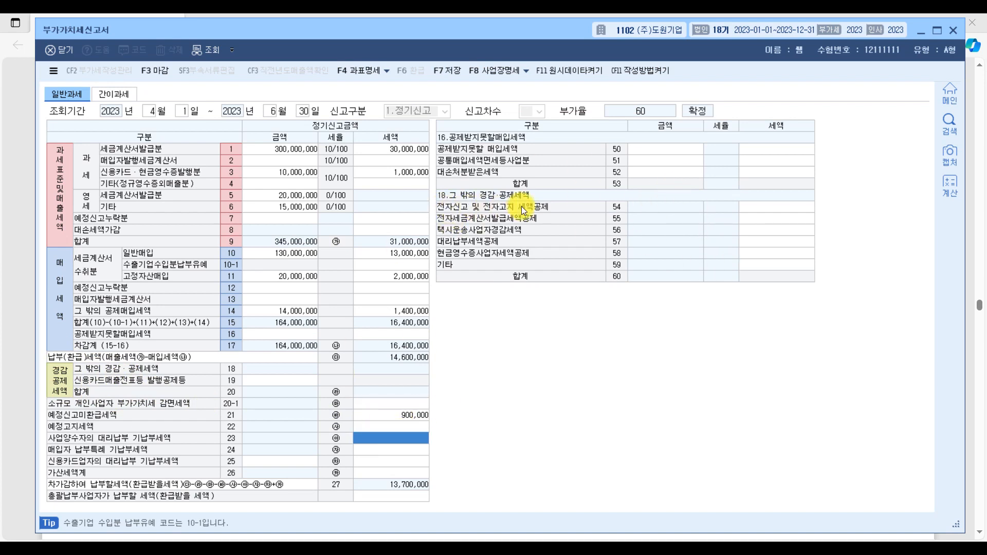
pyautogui.click(748, 206)
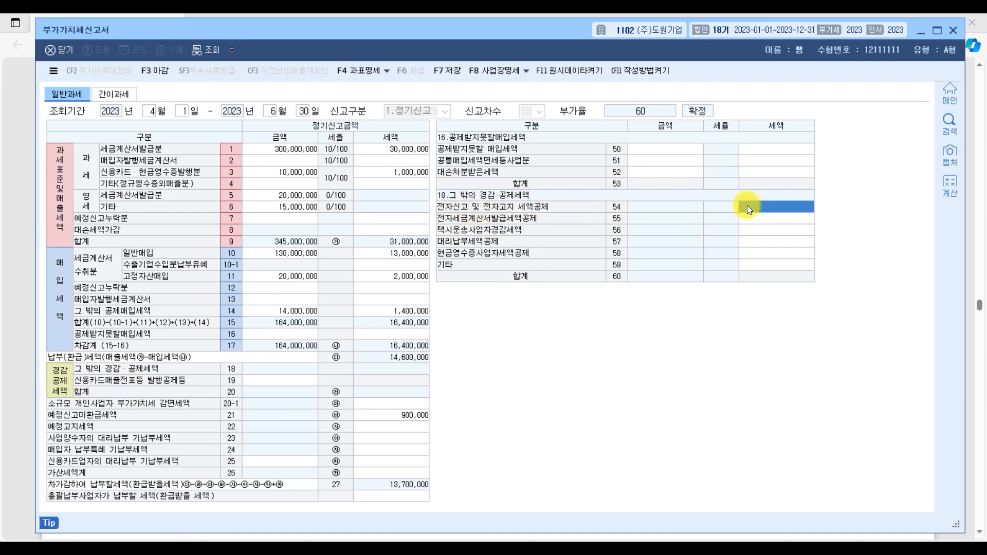
pyautogui.write('100000')
pyautogui.press('Return')
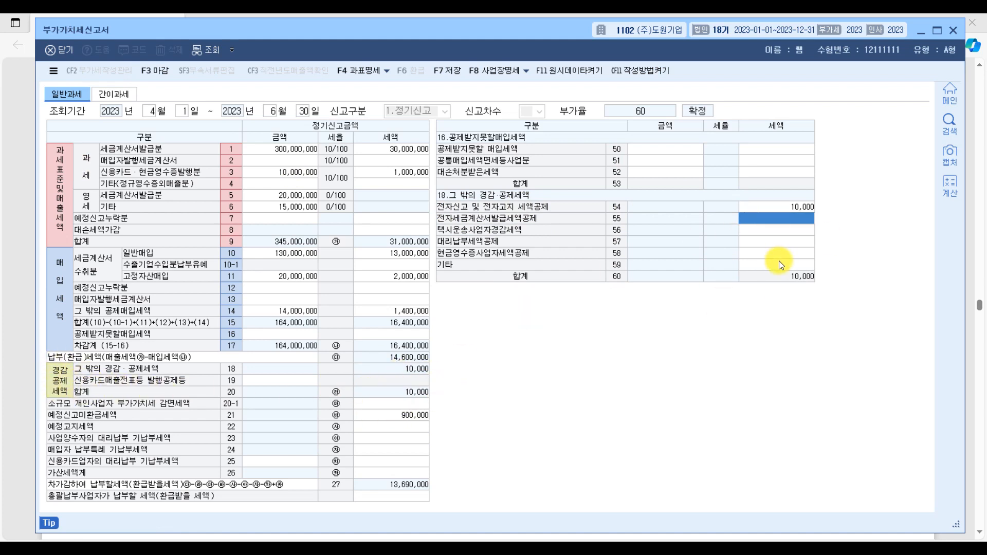
# Step: Return to the exam PDF and review the question's instructions above the 매출자료 table
pyautogui.click(785, 548)
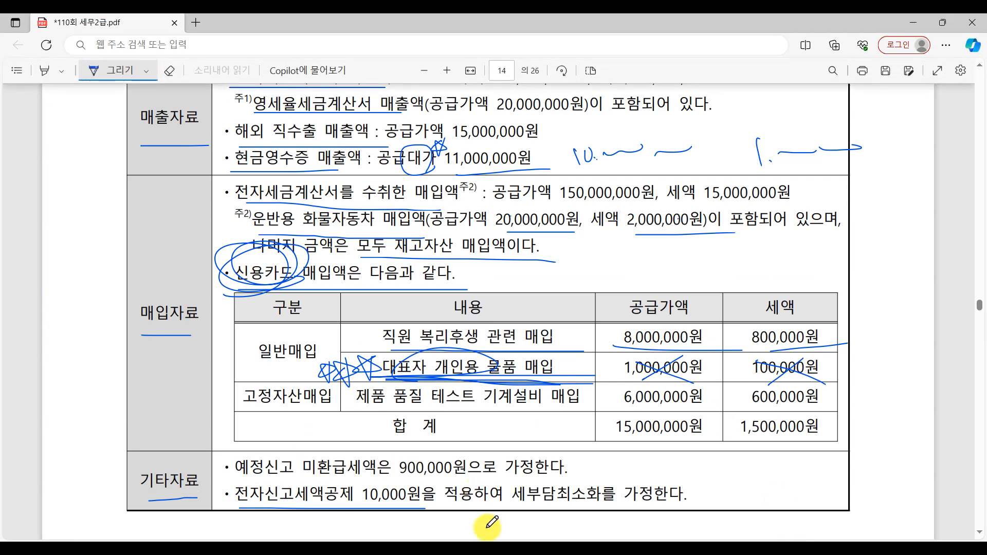
pyautogui.scroll(5, 702, 415)
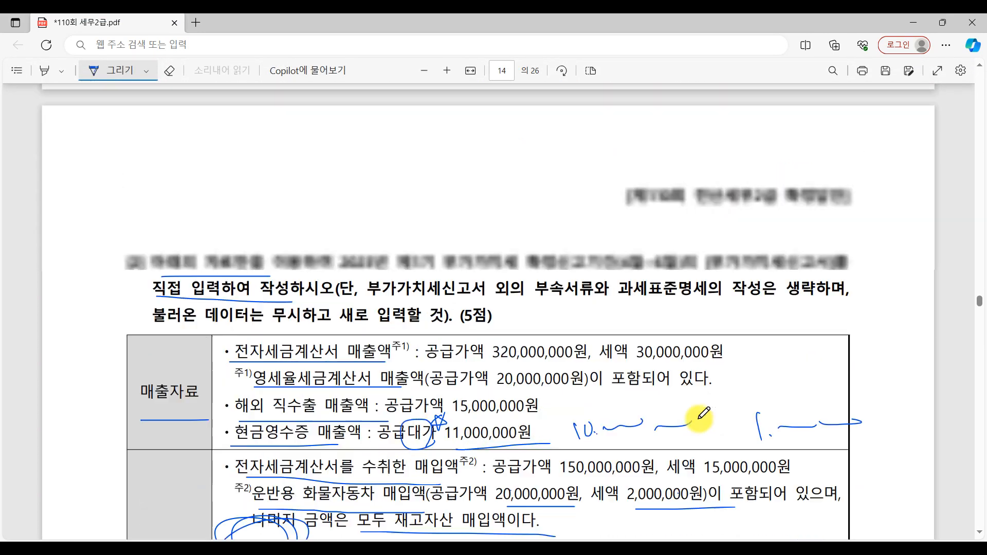
# Step: Review the 매출자료 and 매입자료 tables in the exam PDF, and save and leave the April–June 부가가치세신고서 in KcLep
pyautogui.scroll(-1, 699, 419)
pyautogui.scroll(3, 701, 413)
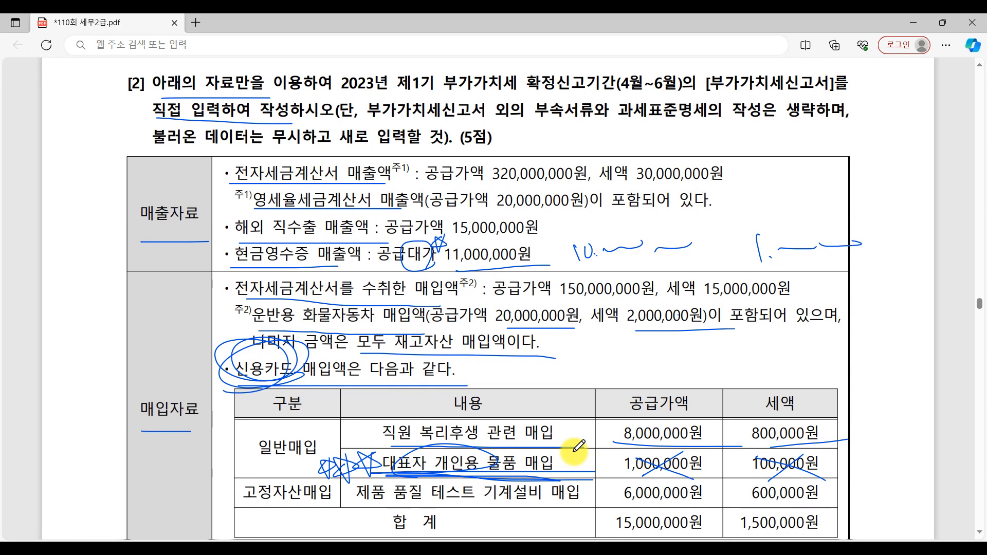
pyautogui.scroll(-4, 579, 448)
pyautogui.scroll(4, 579, 454)
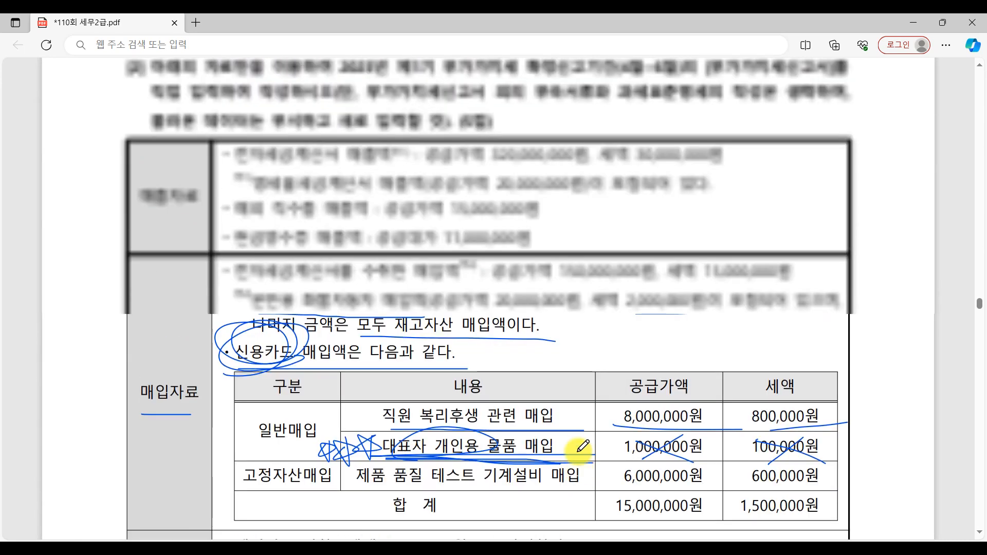
pyautogui.hotkey('alt', 'Tab')
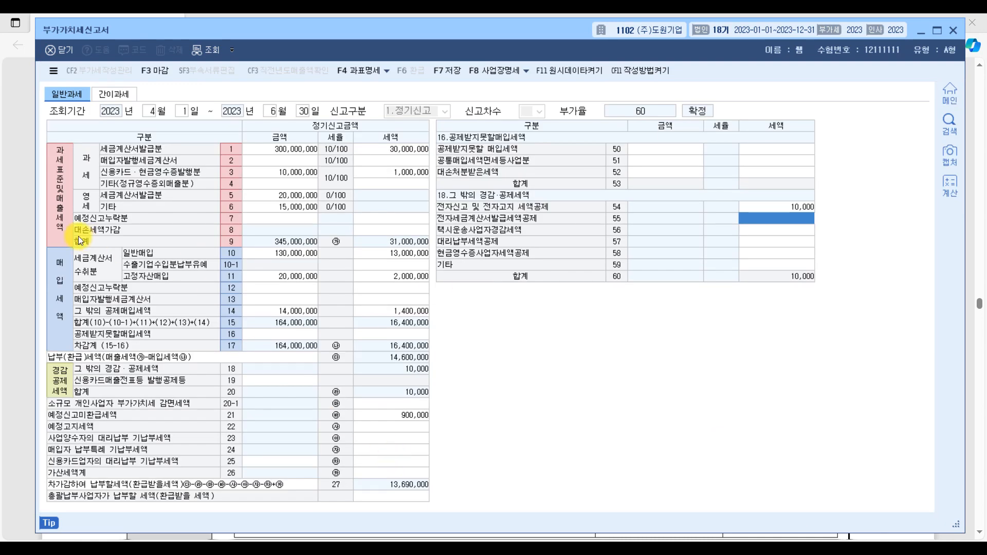
pyautogui.press('Escape')
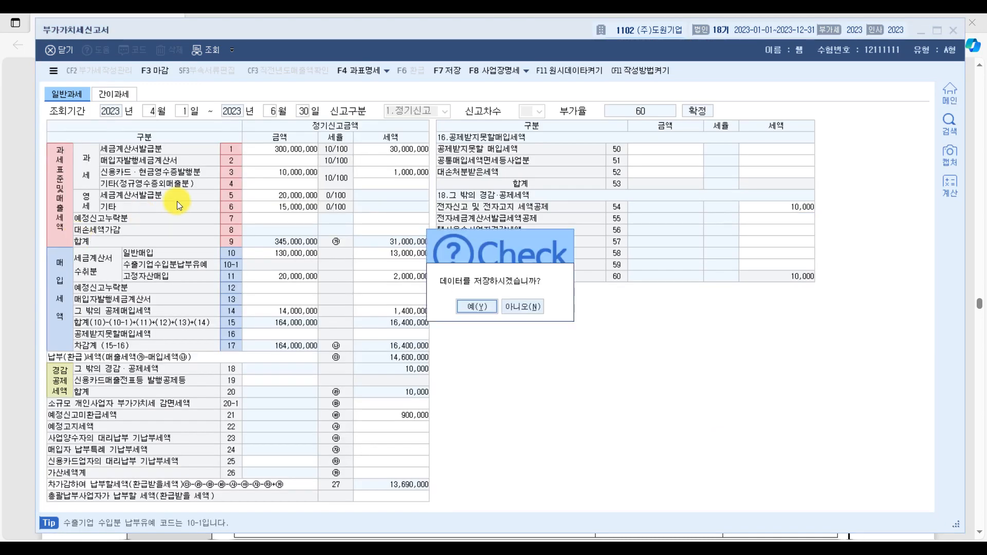
pyautogui.click(466, 302)
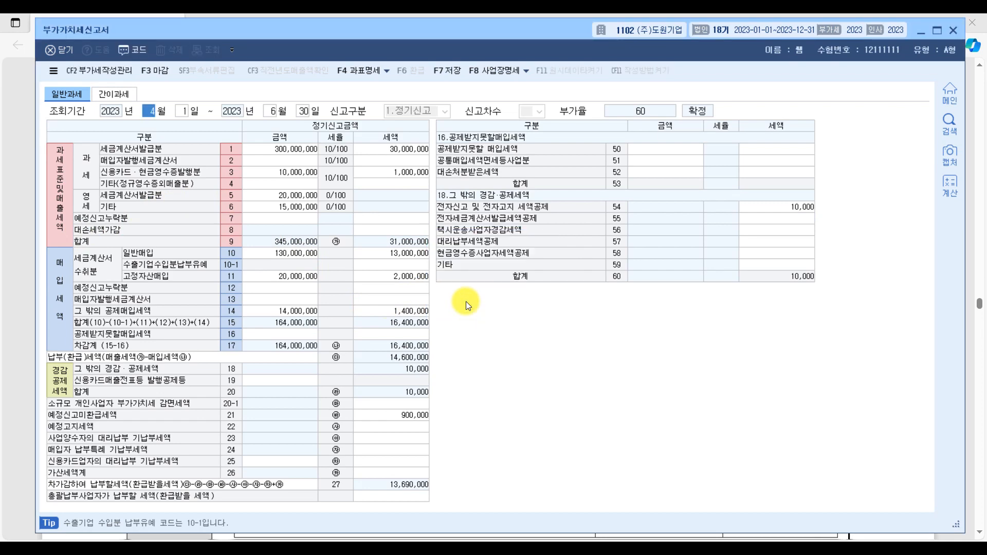
# Step: Go back to the exam PDF and underline 대표자 개인용 물품 매입 in the 매입자료 table again
pyautogui.hotkey('alt', 'Tab')
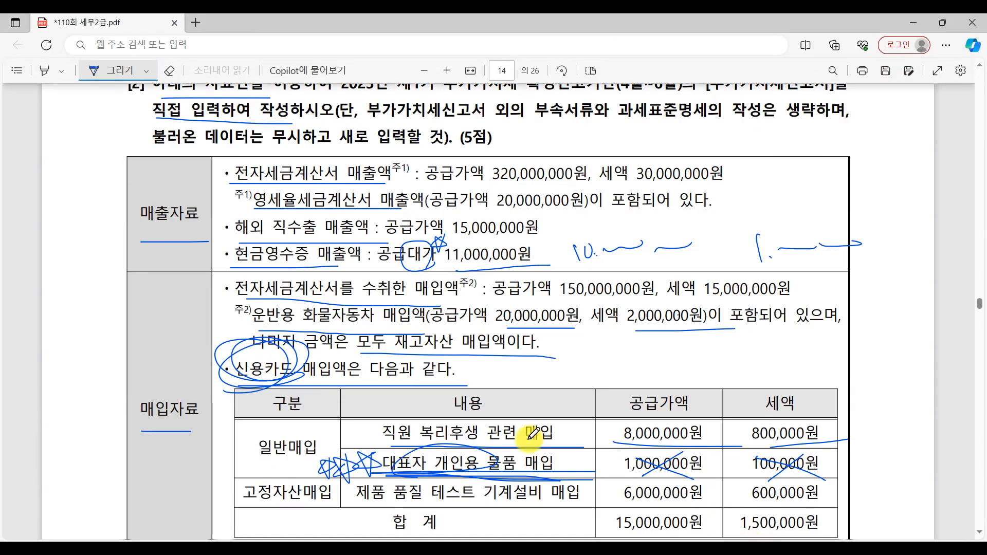
pyautogui.scroll(-3, 530, 433)
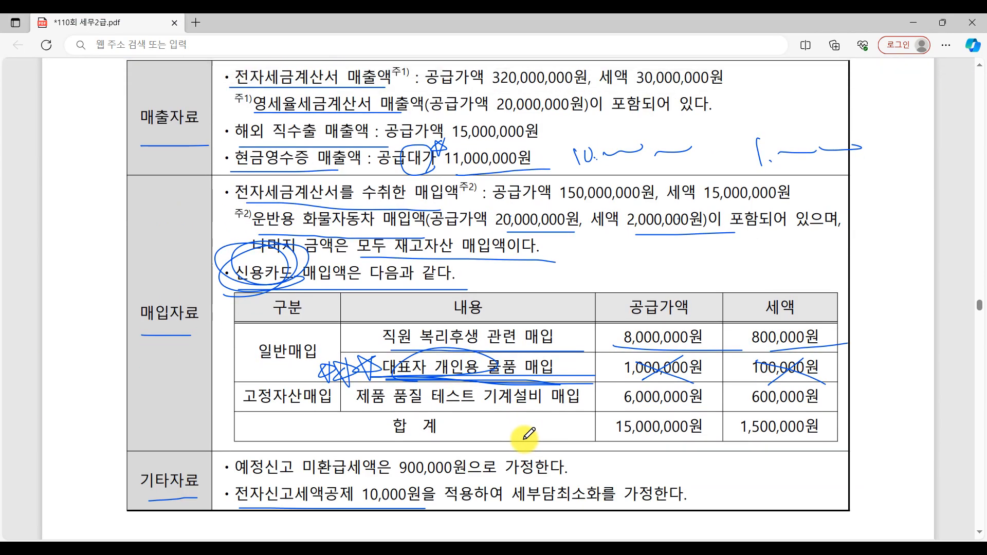
pyautogui.moveTo(395, 373); pyautogui.dragTo(566, 375)
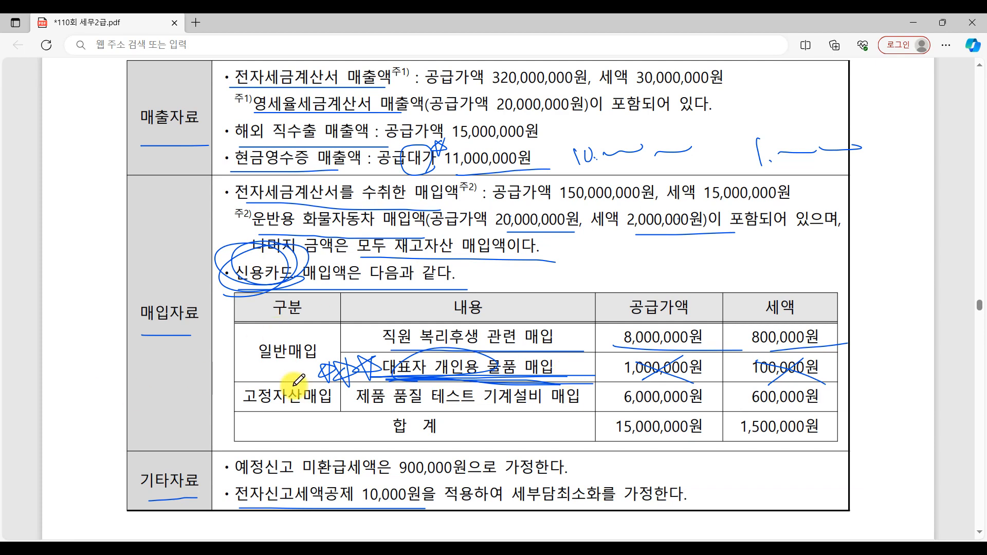
# Step: Find question [3] on electronic filing in the exam PDF and open 부가가치세신고서 in KcLep
pyautogui.scroll(-10, 294, 385)
pyautogui.scroll(-15, 299, 381)
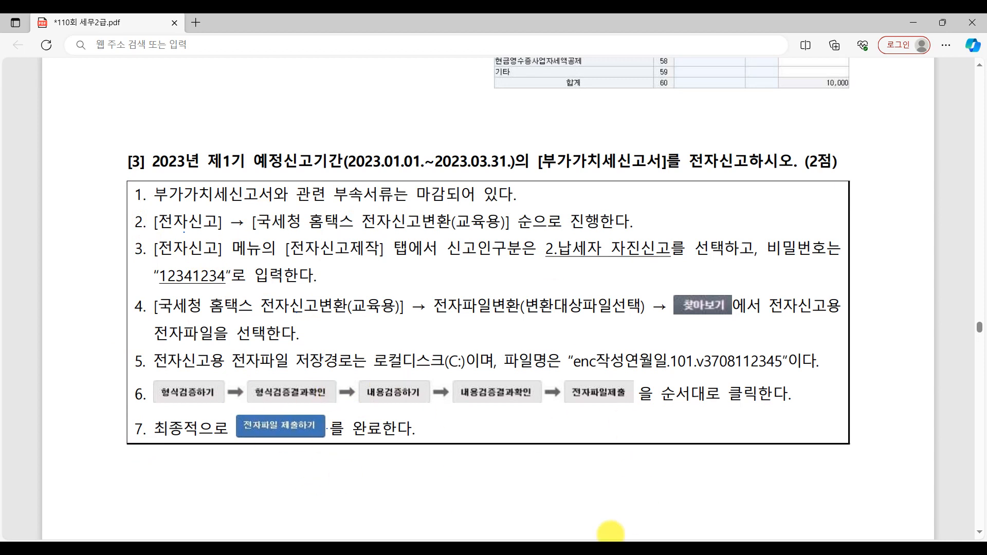
pyautogui.click(523, 551)
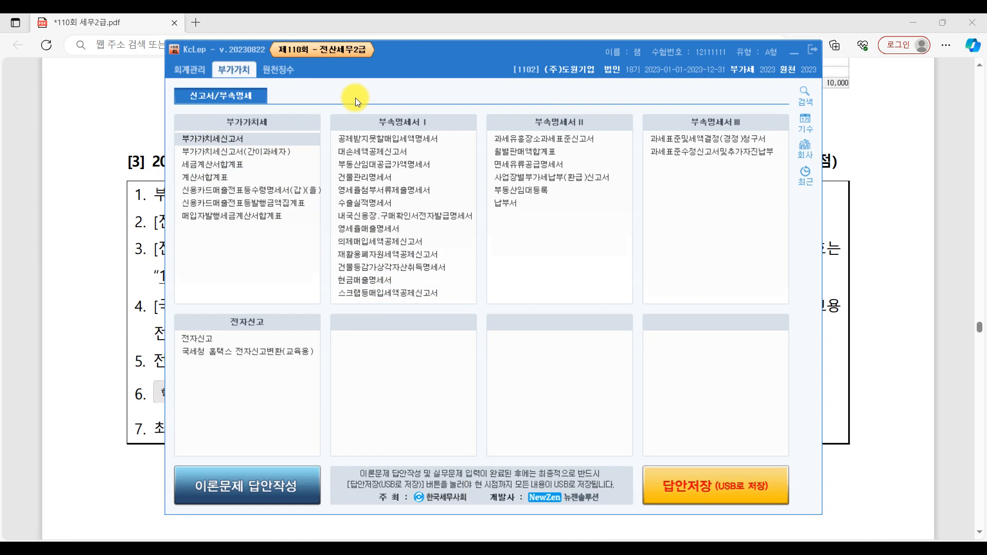
pyautogui.click(233, 140)
pyautogui.doubleClick(234, 141)
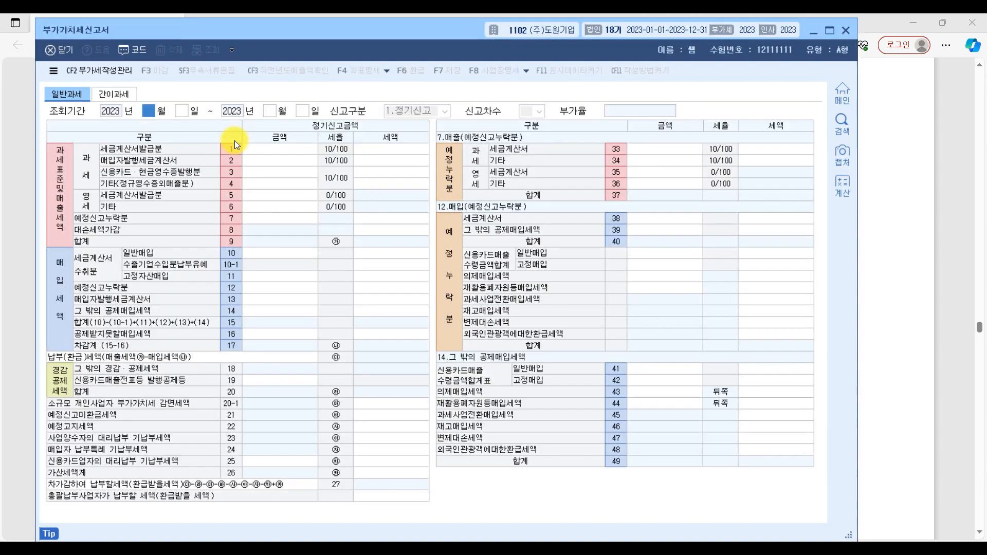
# Step: Look up the 부가가치세신고서 for January 1 to March 31, 2023, check its 마감 status and close it
pyautogui.click(960, 353)
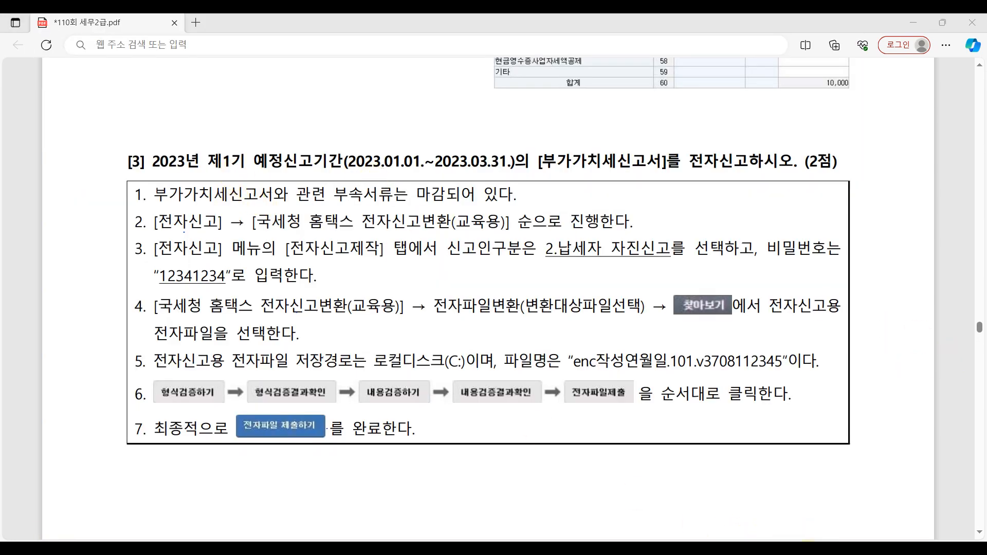
pyautogui.click(801, 549)
pyautogui.write('1')
pyautogui.press('Return')
pyautogui.press('Return')
pyautogui.write('3')
pyautogui.press('Return')
pyautogui.press('Return')
pyautogui.press('Return')
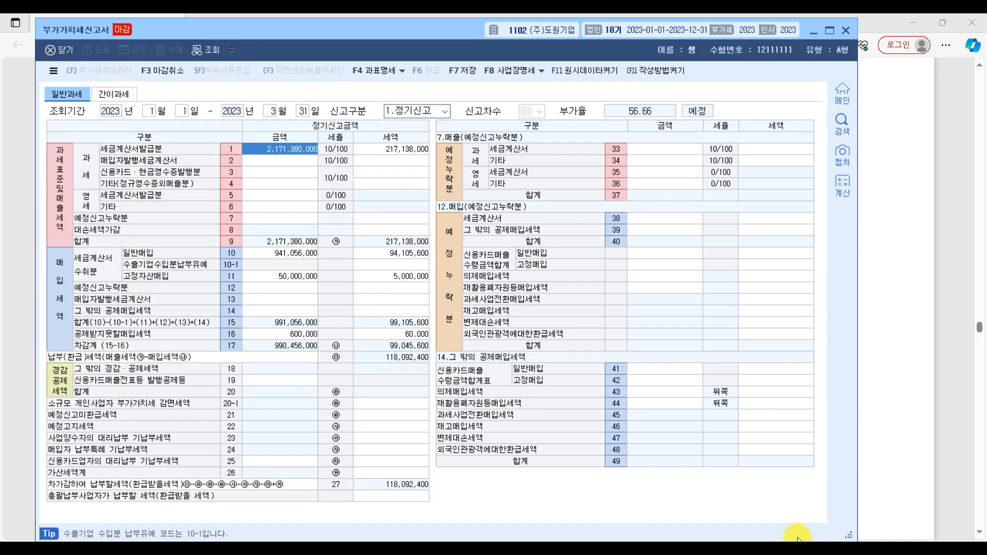
pyautogui.click(125, 33)
pyautogui.click(844, 31)
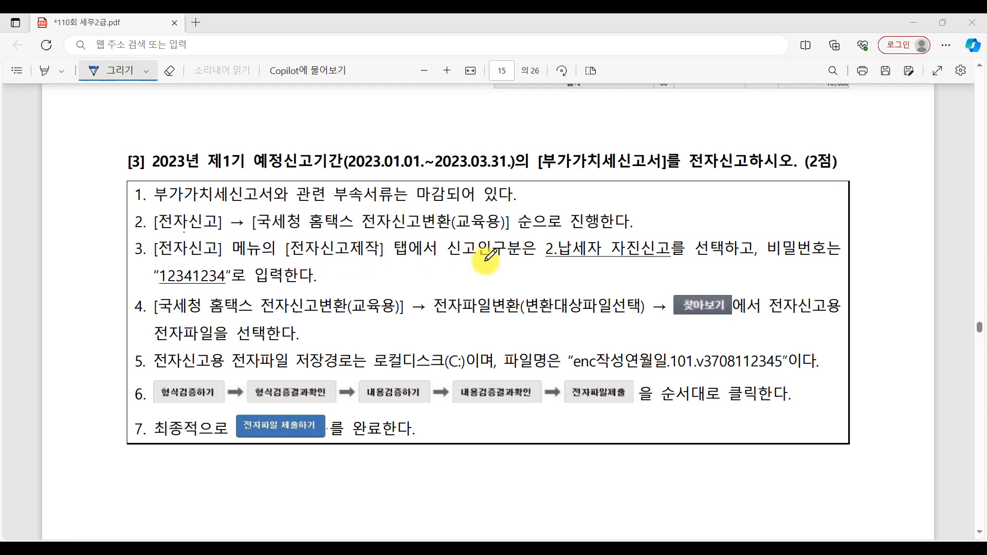
# Step: Circle 2.납세자 자진신고 and underline the password in item 3 of question [3] in the exam PDF
pyautogui.moveTo(554, 263)
pyautogui.mouseDown()
pyautogui.moveTo(686, 206)
pyautogui.moveTo(525, 268)
pyautogui.moveTo(672, 227)
pyautogui.moveTo(515, 274)
pyautogui.moveTo(669, 232)
pyautogui.moveTo(511, 286)
pyautogui.mouseUp()
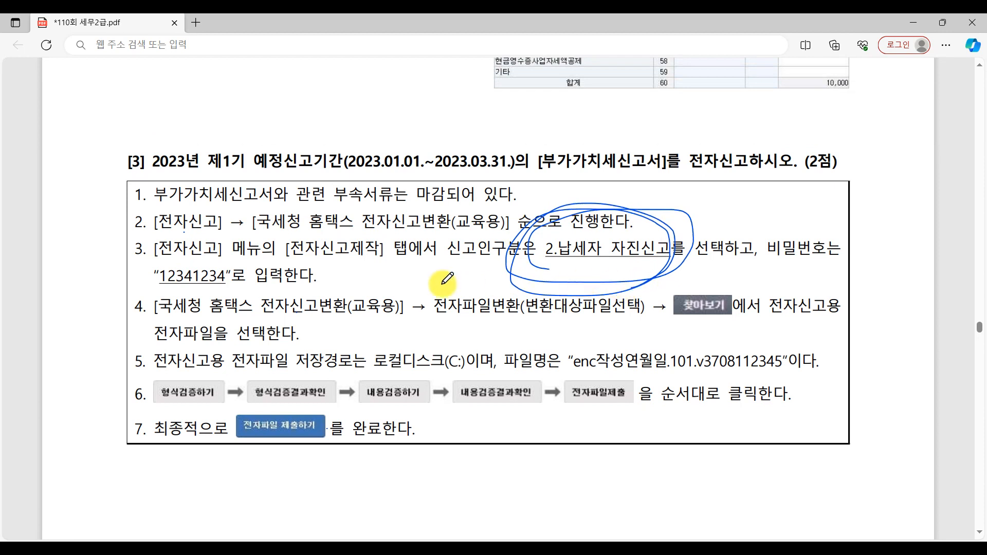
pyautogui.moveTo(155, 282); pyautogui.dragTo(287, 299)
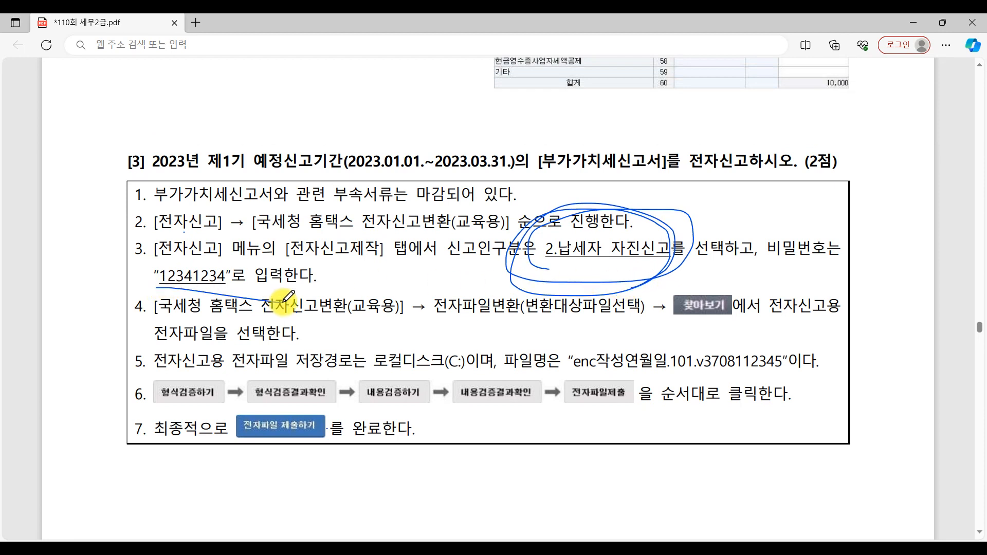
# Step: Switch to KcLep, open 전자신고 and set the 신고년월 on 전자신고제작 to January–March 2023
pyautogui.click(517, 547)
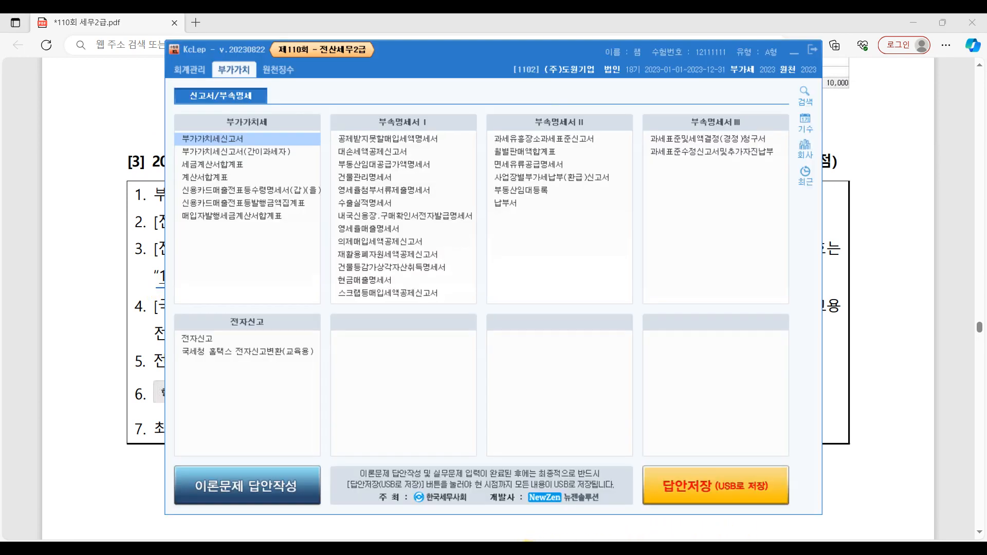
pyautogui.click(212, 336)
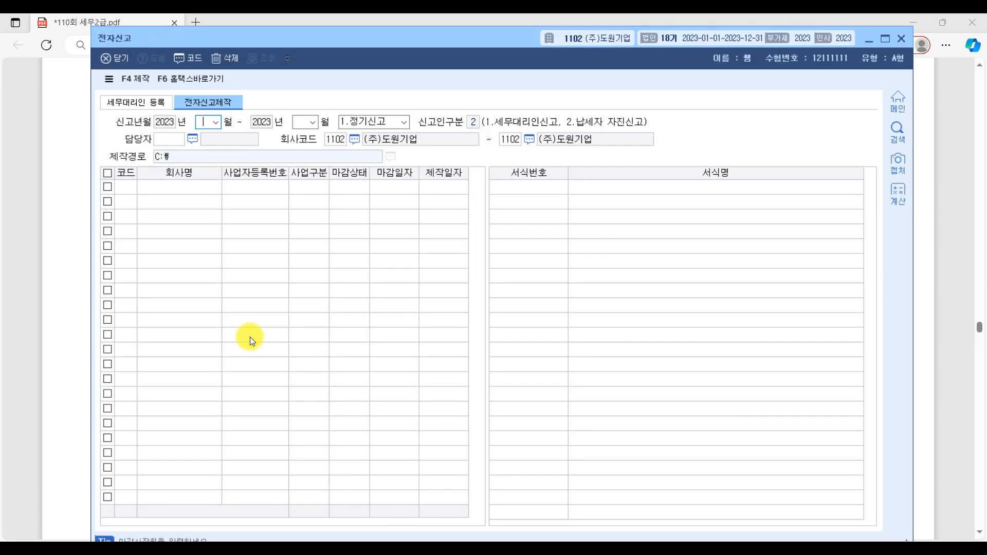
pyautogui.click(217, 102)
pyautogui.write('1')
pyautogui.press('Return')
pyautogui.write('3')
pyautogui.press('Return')
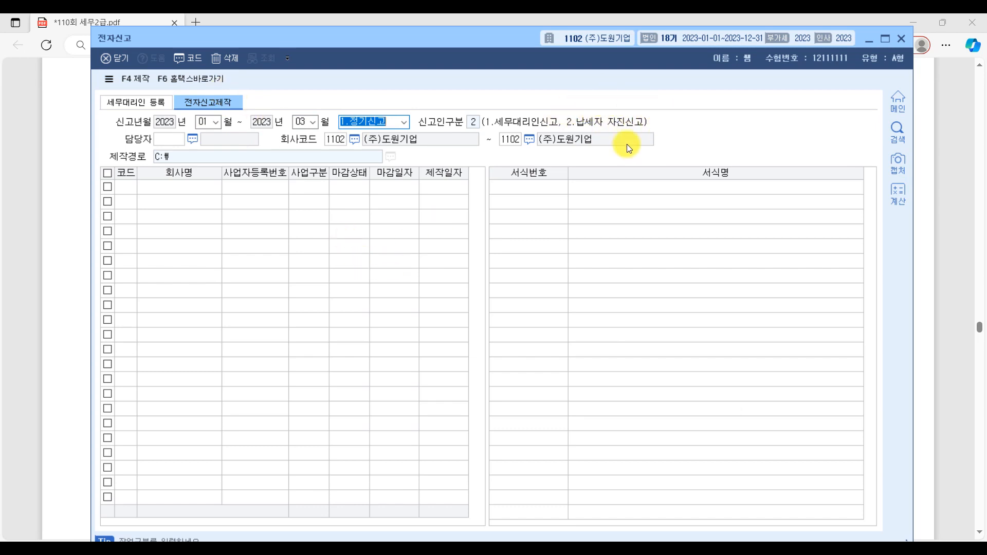
# Step: Check the 신고인구분 instruction in the exam PDF and load the 정기신고 forms in KcLep with 신고인구분 2
pyautogui.click(939, 252)
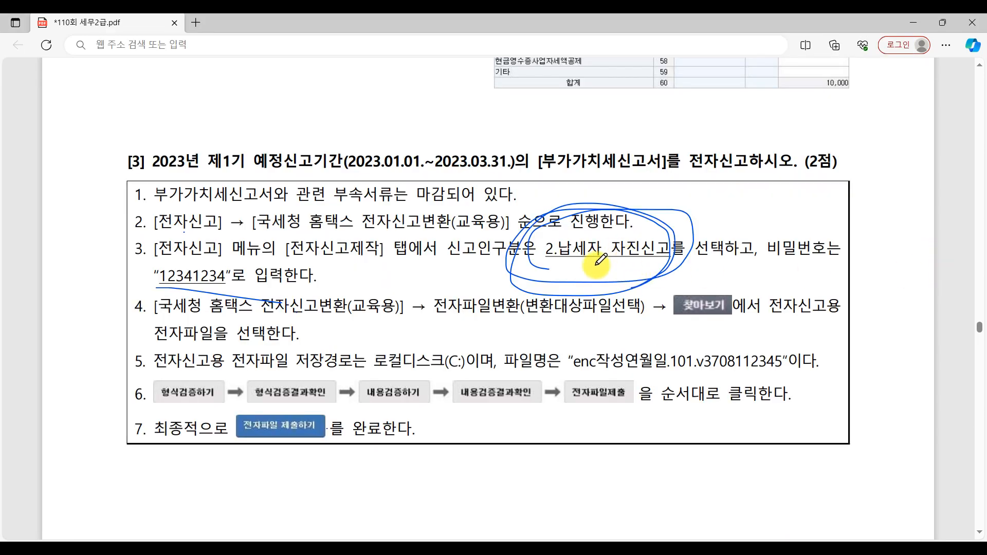
pyautogui.click(823, 550)
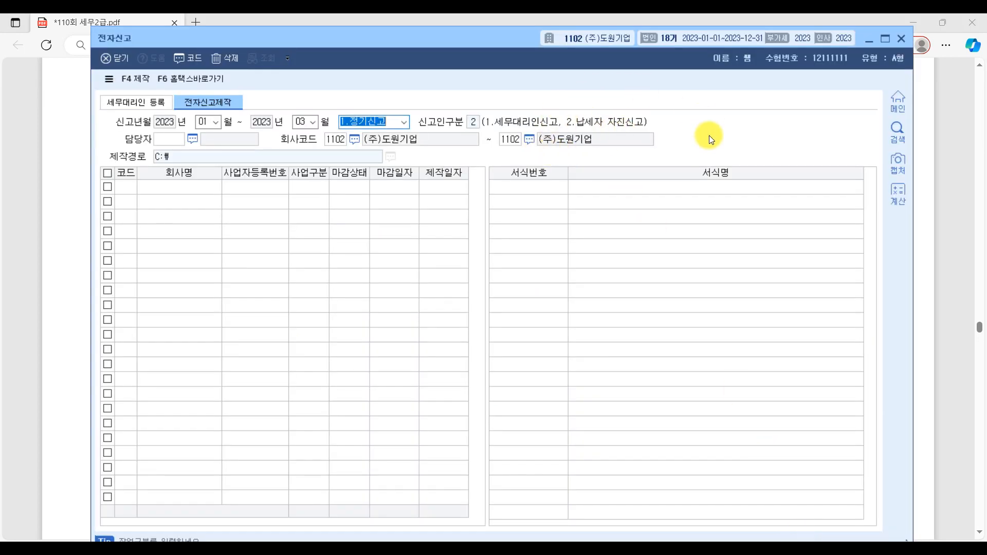
pyautogui.press('Return')
pyautogui.press('Return')
pyautogui.press('Return')
pyautogui.press('Return')
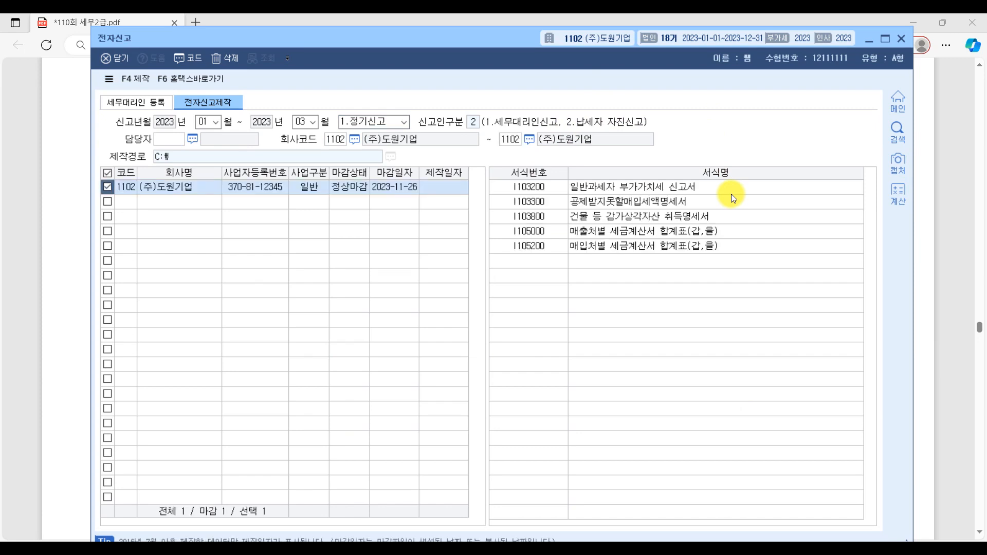
pyautogui.click(667, 187)
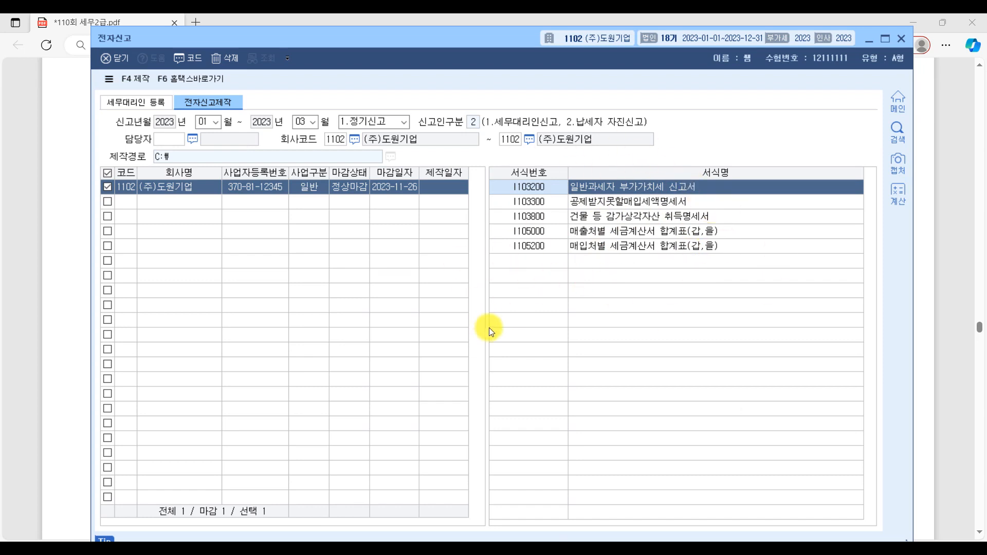
# Step: Produce the electronic filing file for the selected company, entering the file password and its confirmation
pyautogui.click(141, 81)
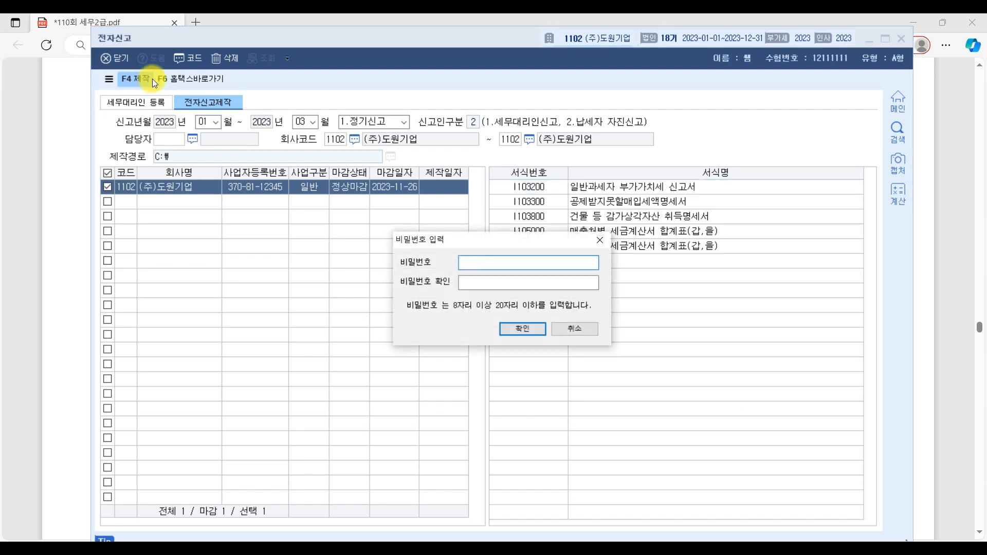
pyautogui.click(476, 263)
pyautogui.click(950, 311)
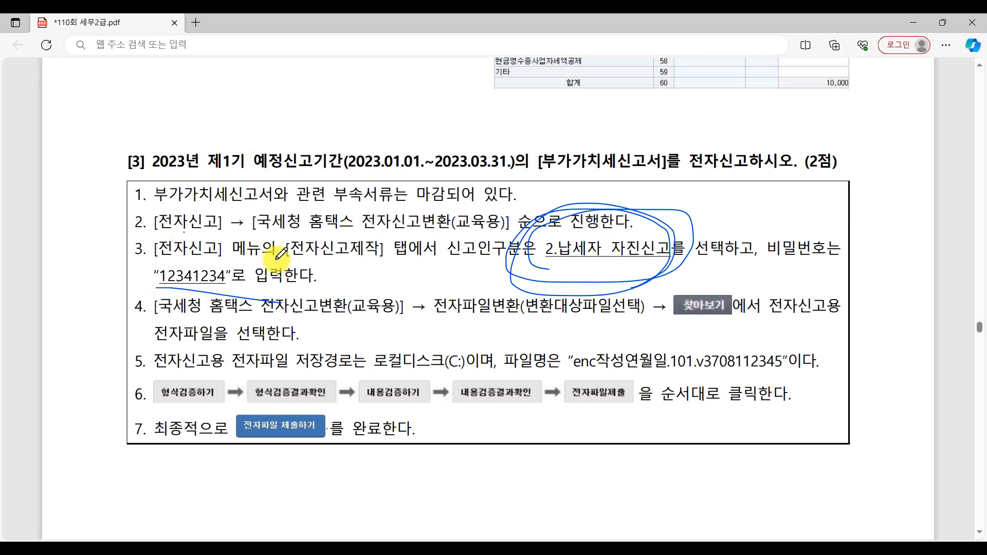
pyautogui.hotkey('alt', 'Tab')
pyautogui.write('12345678')
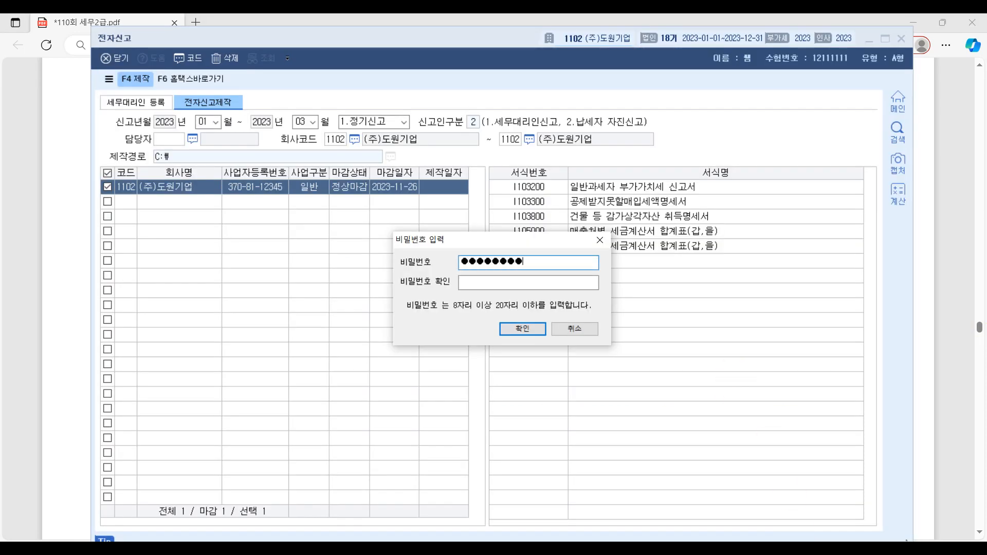
pyautogui.press('Tab')
pyautogui.write('1234')
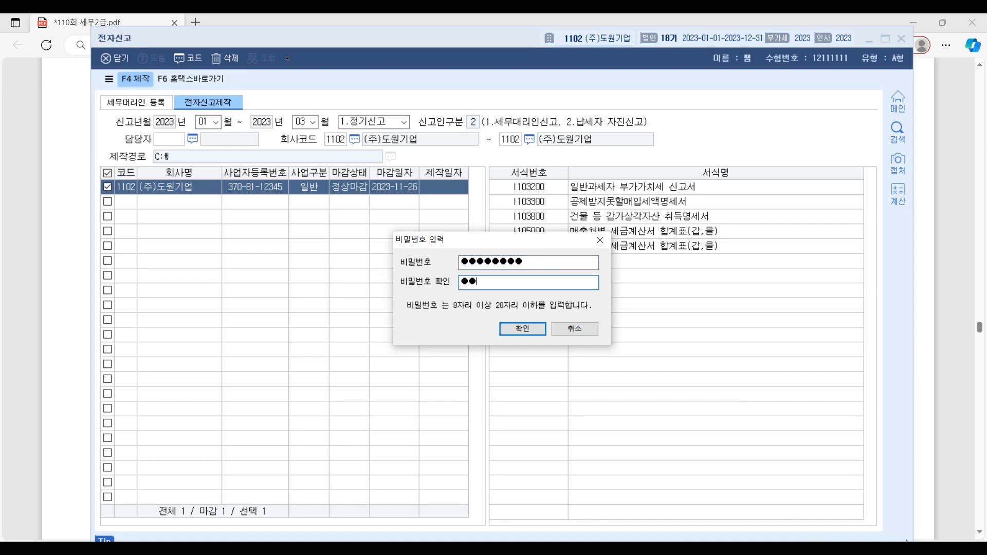
pyautogui.write('56789')
pyautogui.click(529, 332)
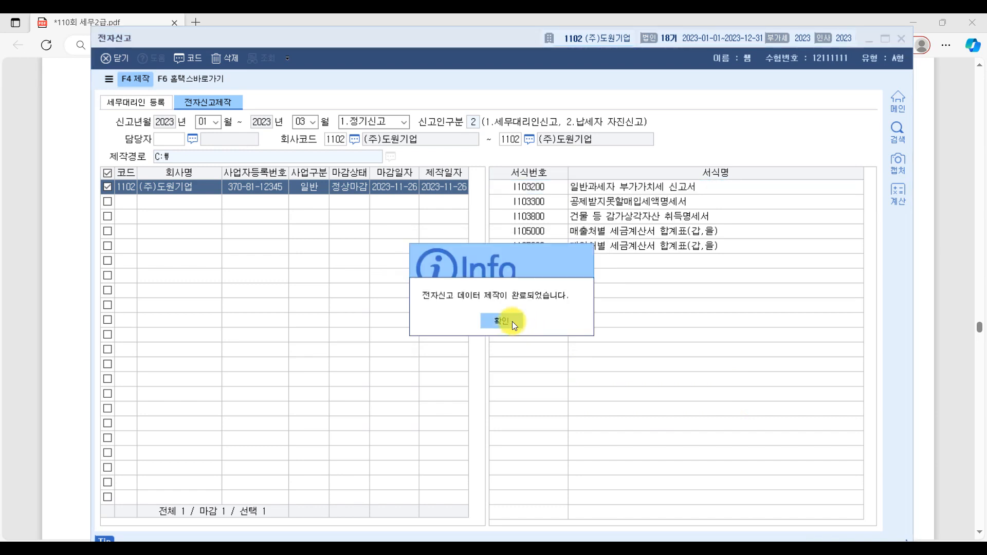
pyautogui.click(512, 322)
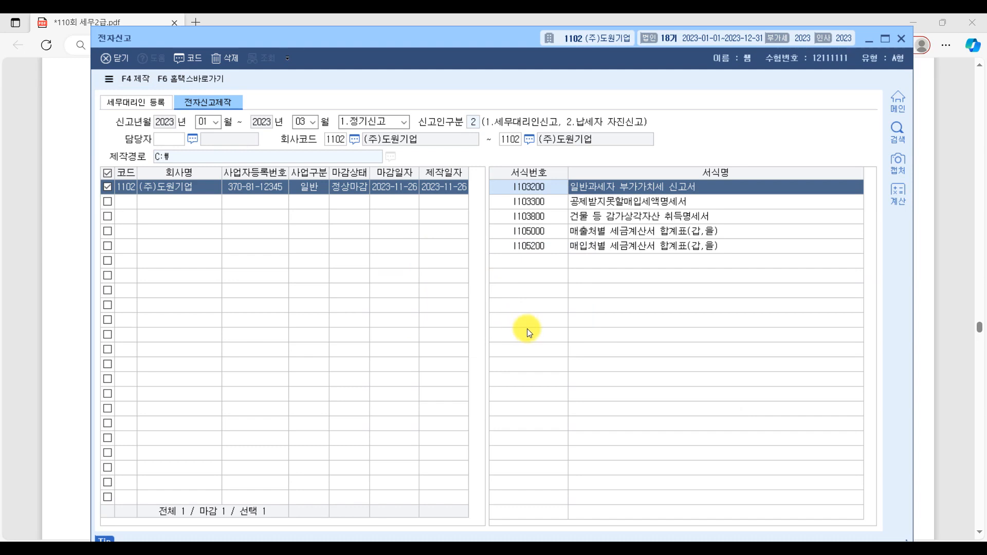
# Step: Open the 국세청 홈택스 전자신고변환(교육용) screen and close its submission procedure guide
pyautogui.click(196, 82)
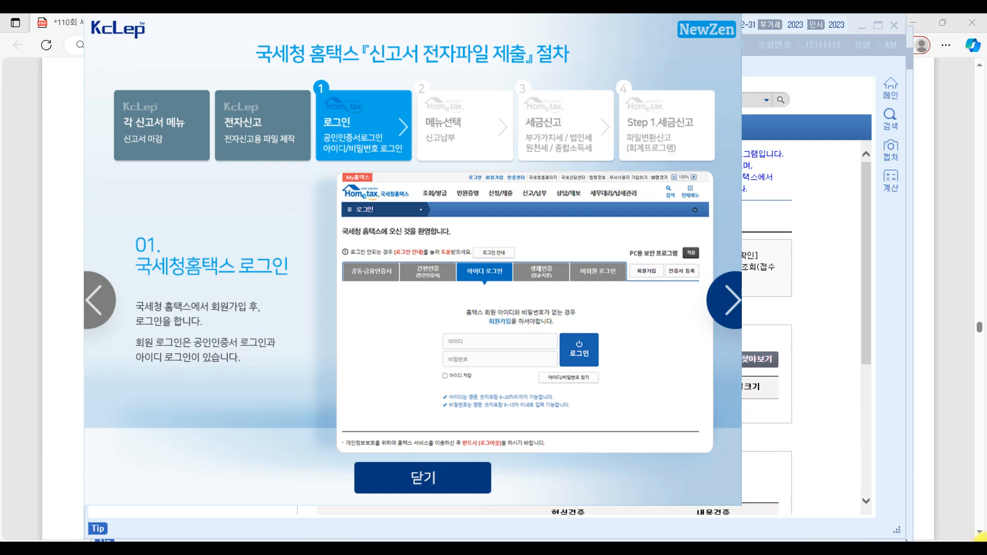
pyautogui.moveTo(756, 540)
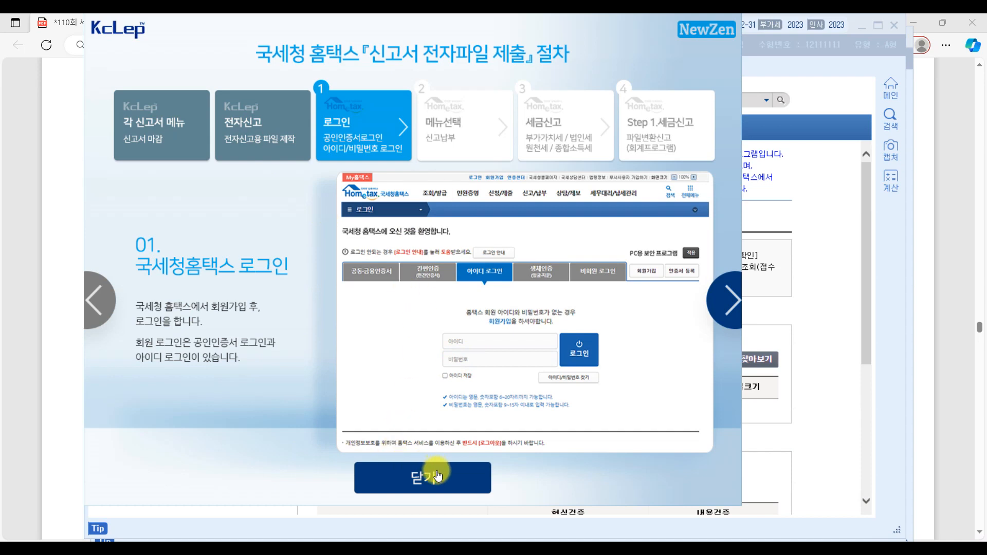
pyautogui.click(436, 477)
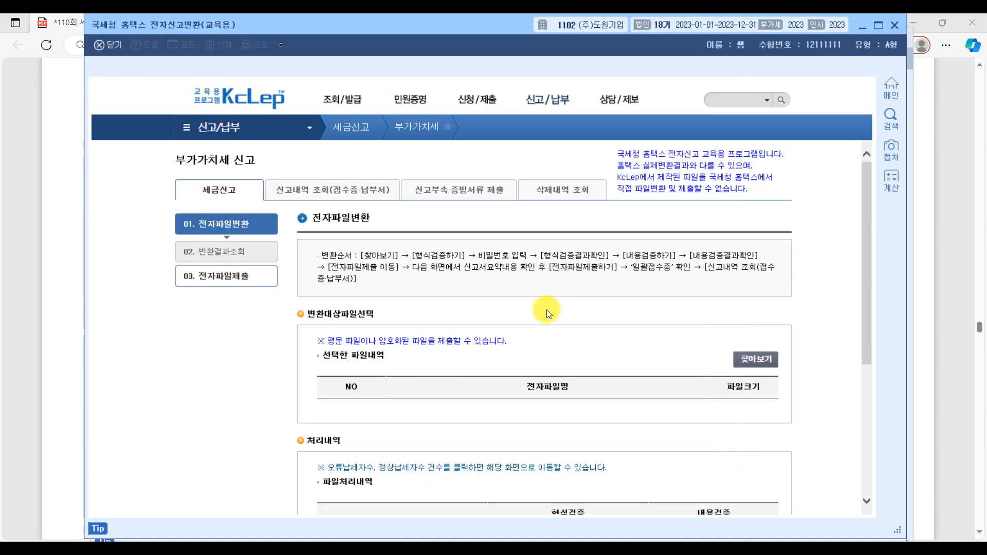
# Step: Underline the electronic file name in item 5 of the exam PDF's question [3] and return to the 홈택스 전자신고변환 screen
pyautogui.click(940, 302)
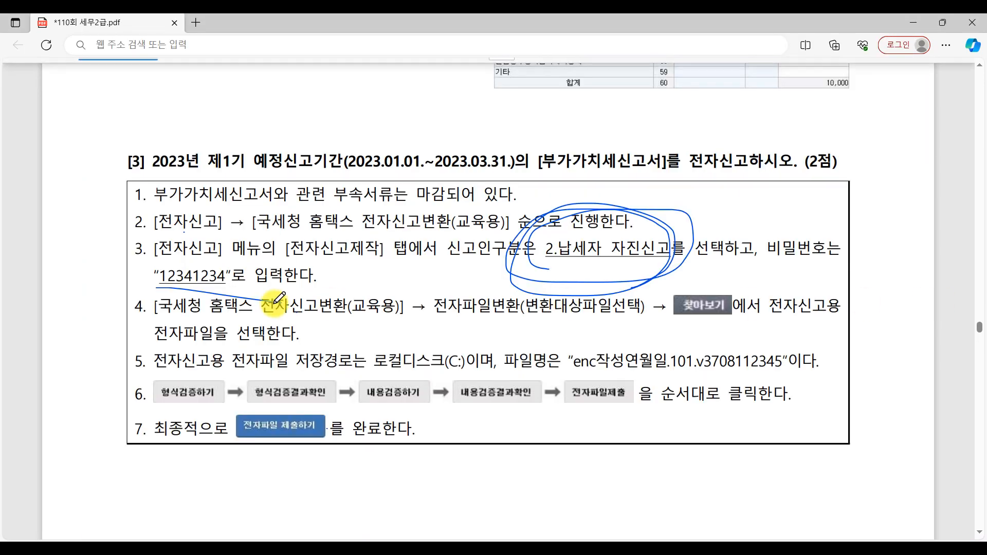
pyautogui.moveTo(572, 370)
pyautogui.mouseDown()
pyautogui.moveTo(778, 364)
pyautogui.moveTo(669, 373)
pyautogui.moveTo(808, 376)
pyautogui.mouseUp()
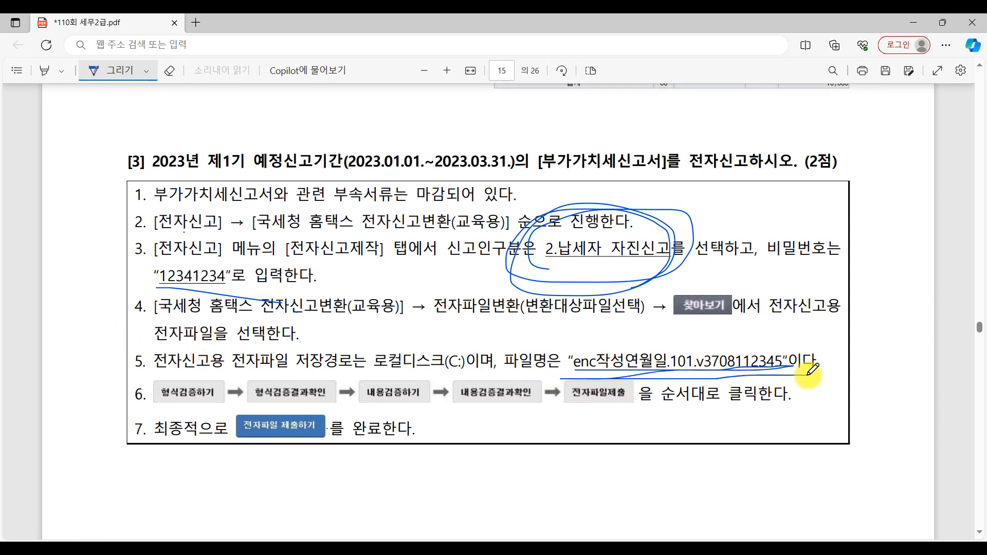
pyautogui.click(793, 546)
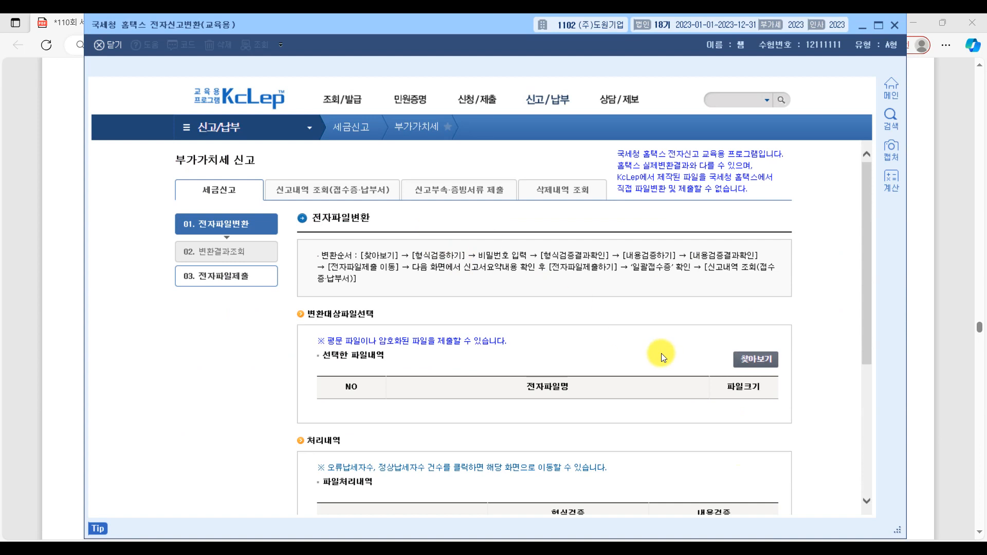
pyautogui.click(767, 364)
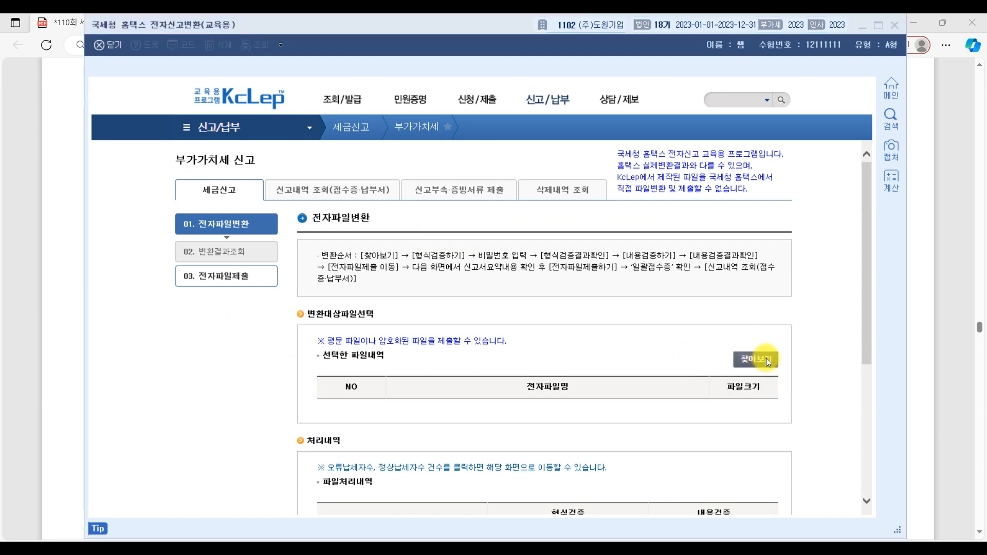
pyautogui.scroll(-4, 511, 238)
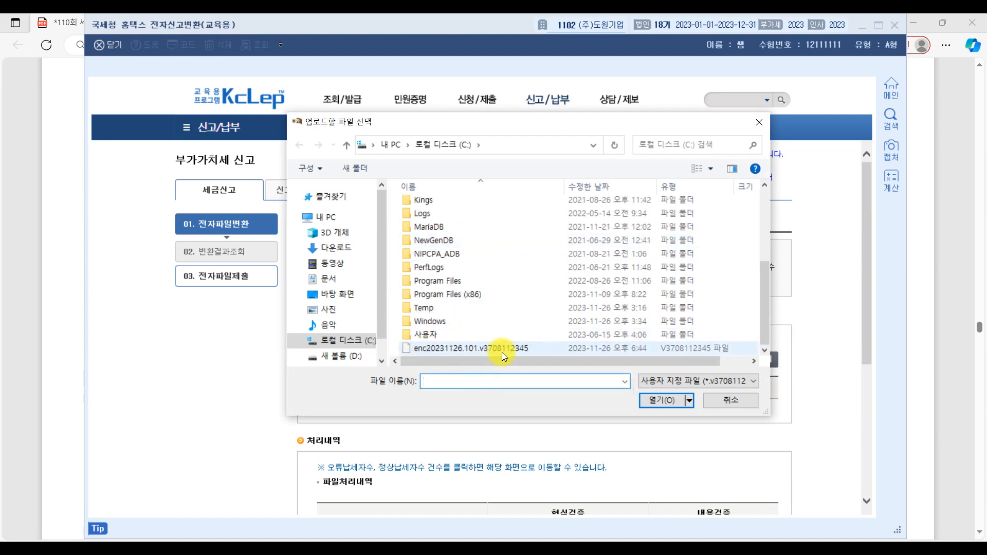
pyautogui.click(536, 350)
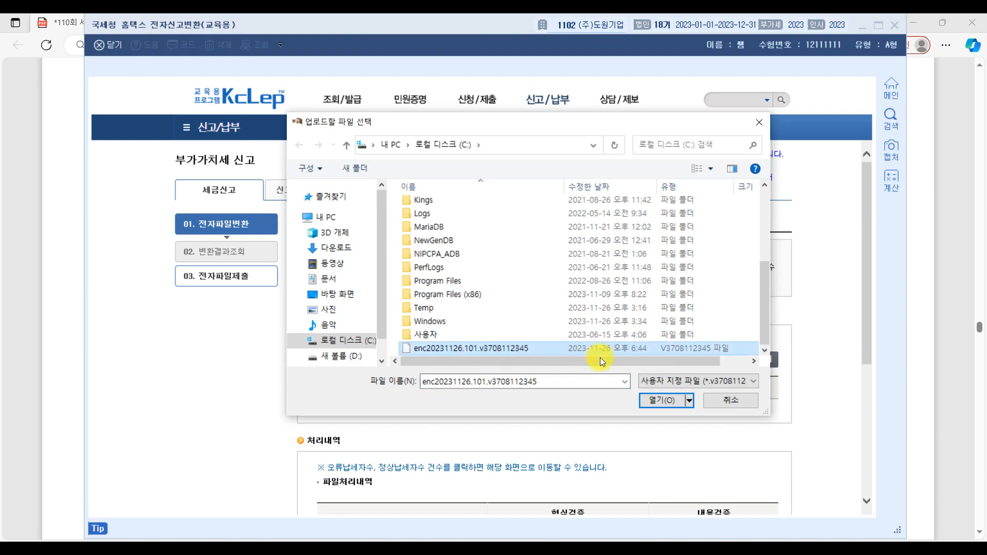
pyautogui.click(650, 399)
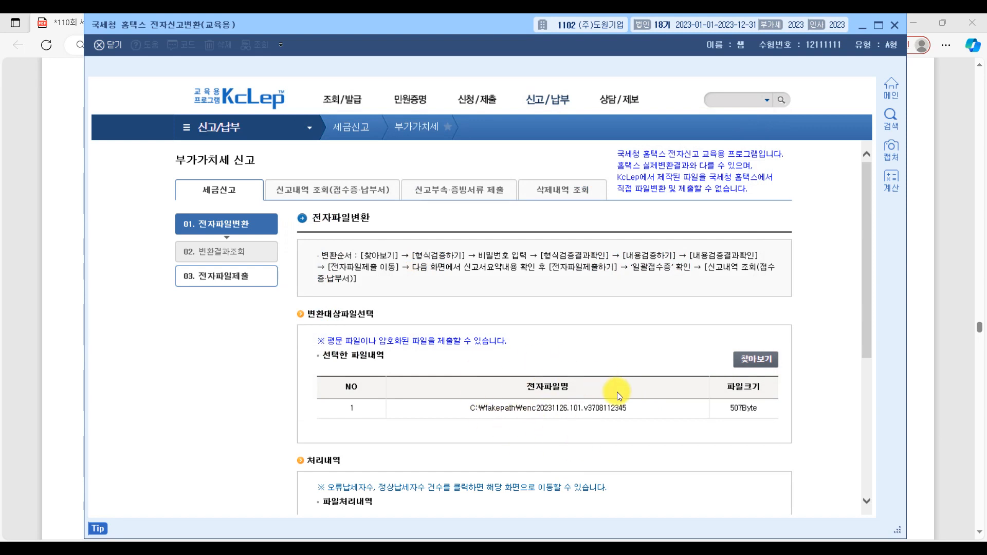
pyautogui.scroll(-5, 618, 391)
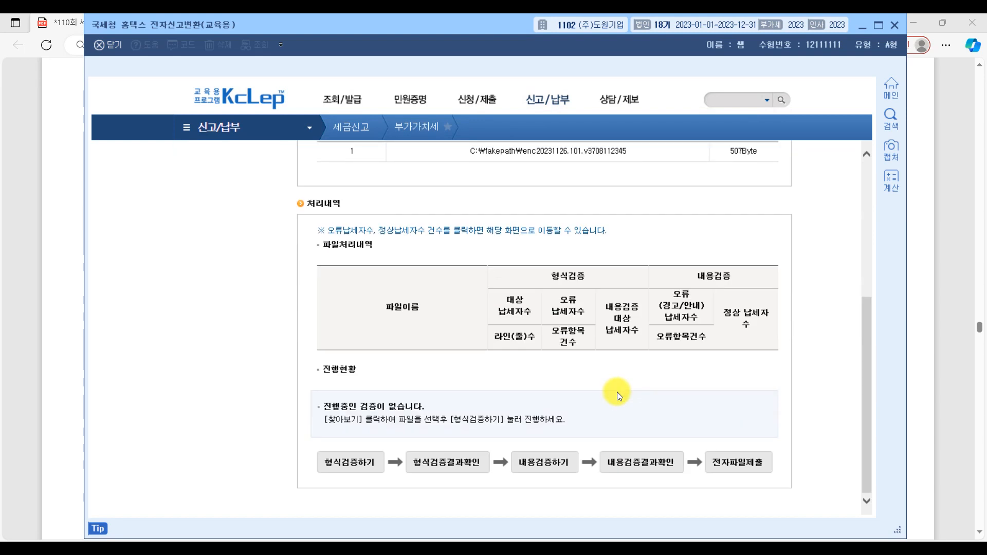
pyautogui.scroll(5, 618, 392)
pyautogui.scroll(-5, 618, 392)
# Step: Underline the verification and submission sequence in item 6 of the exam PDF's question [3] and return to the 홈택스 전자신고변환 screen
pyautogui.click(949, 370)
pyautogui.moveTo(154, 401); pyautogui.dragTo(806, 395)
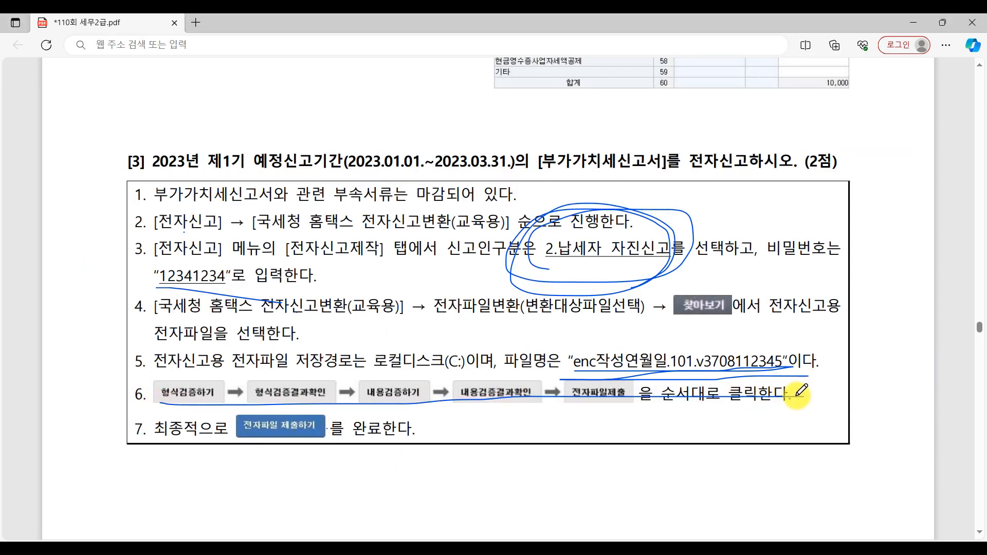
pyautogui.hotkey('alt', 'Tab')
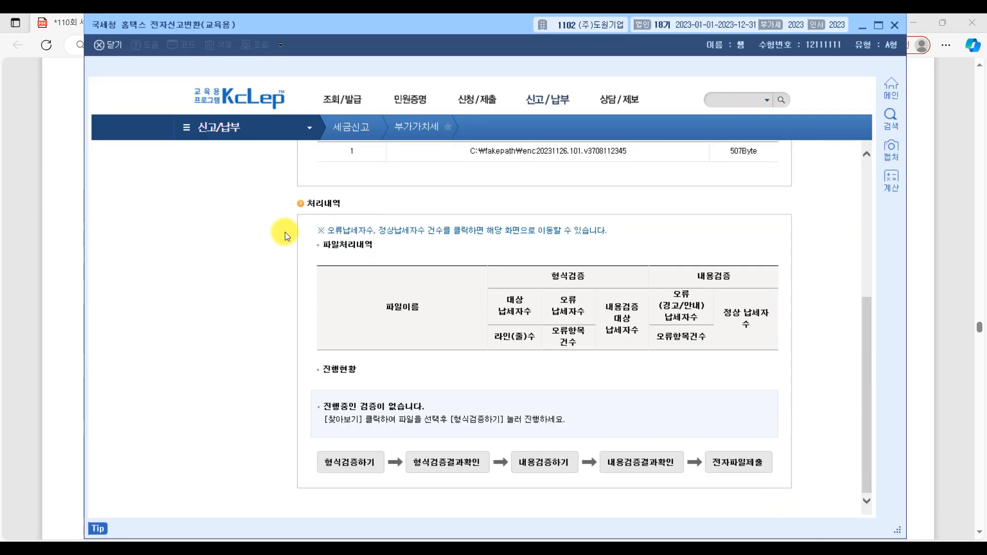
# Step: Run the 형식검증 on the chosen file, entering the file password, and check its result
pyautogui.click(361, 470)
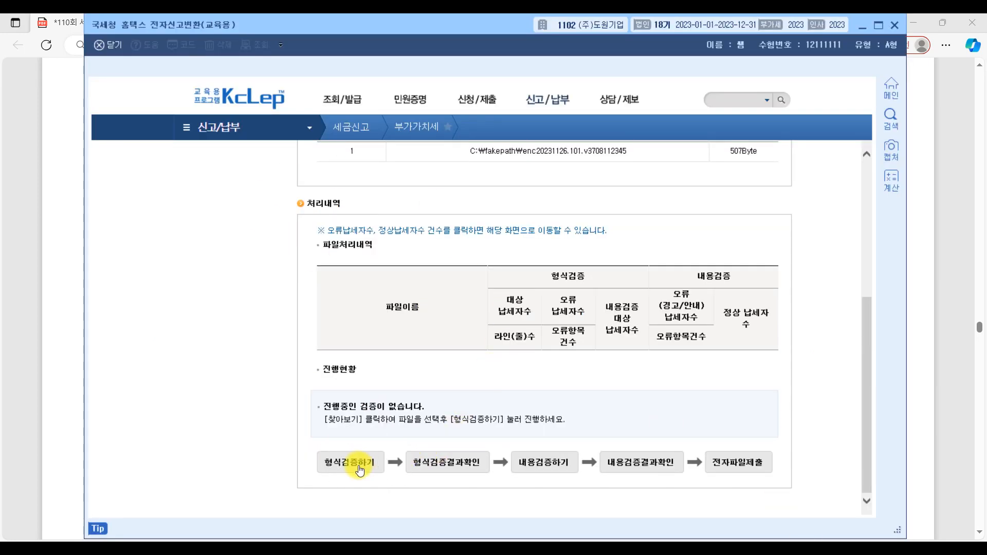
pyautogui.write('12345678')
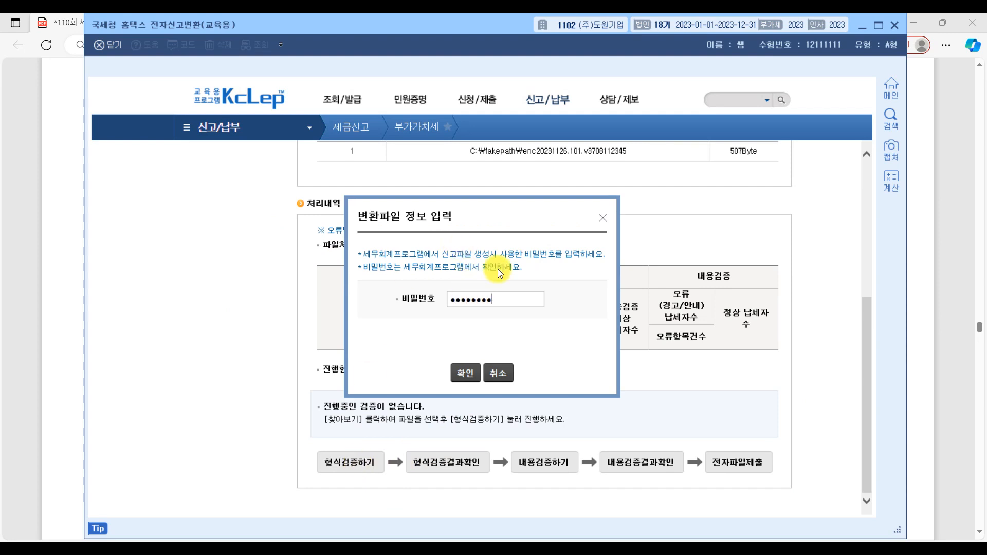
pyautogui.click(465, 374)
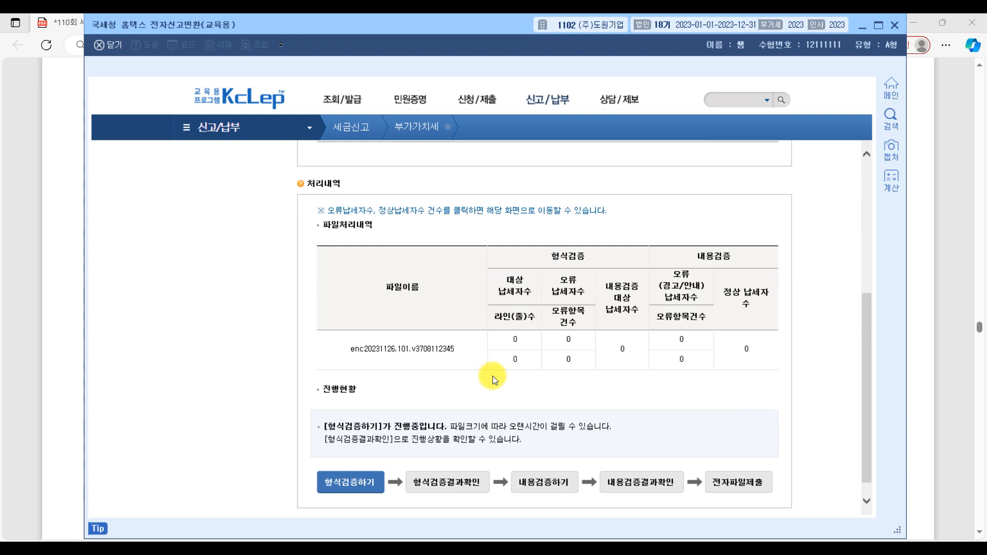
pyautogui.click(458, 485)
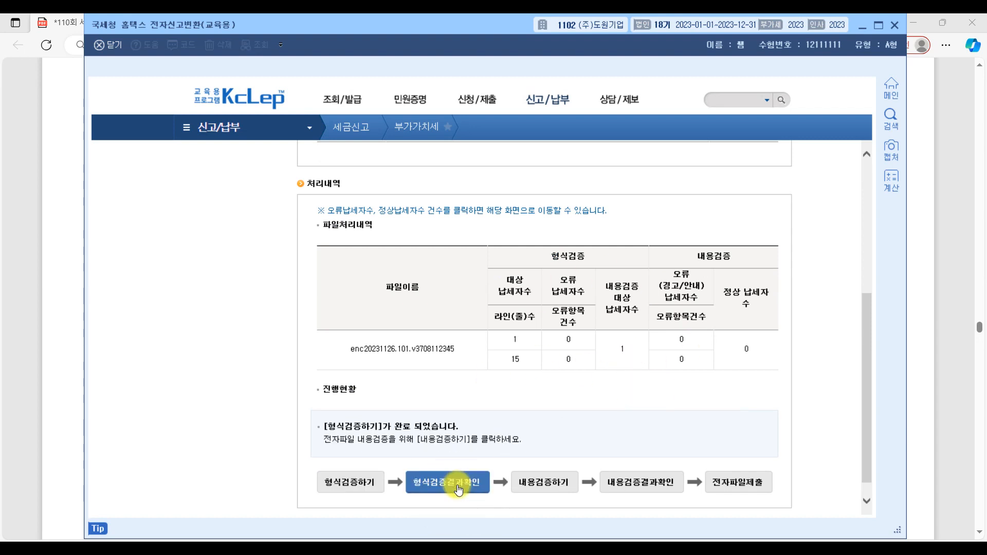
# Step: Run and check the 내용검증 for the file and proceed to the 전자파일 제출 screen
pyautogui.click(548, 486)
pyautogui.click(661, 486)
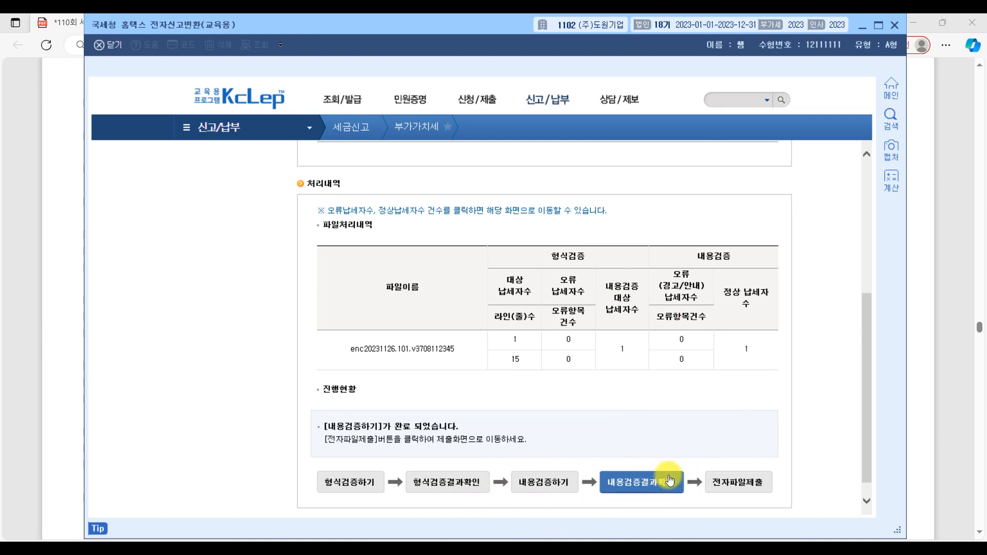
pyautogui.click(740, 486)
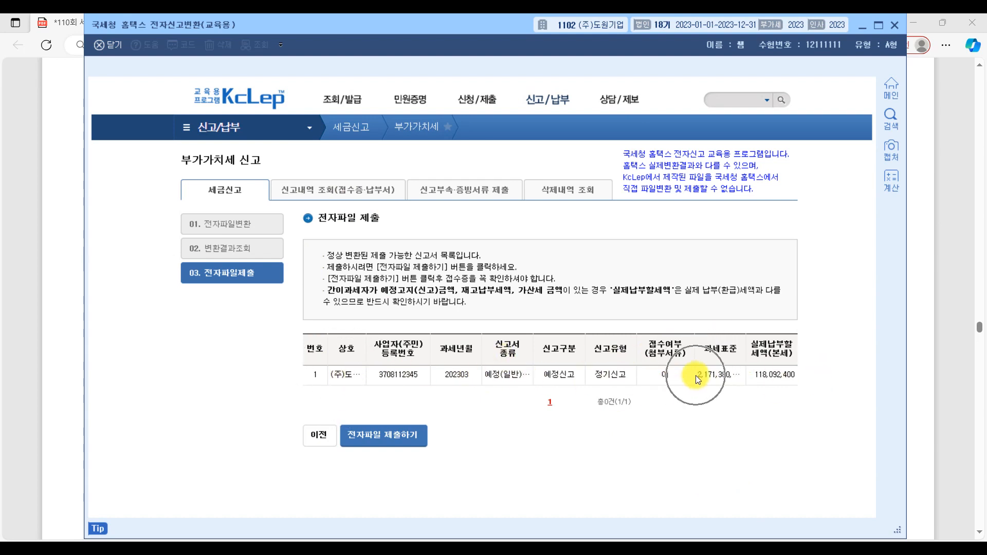
# Step: Request submission of the converted return and mark items 1 to 7 of question [3] in the exam PDF with a side bracket
pyautogui.click(399, 438)
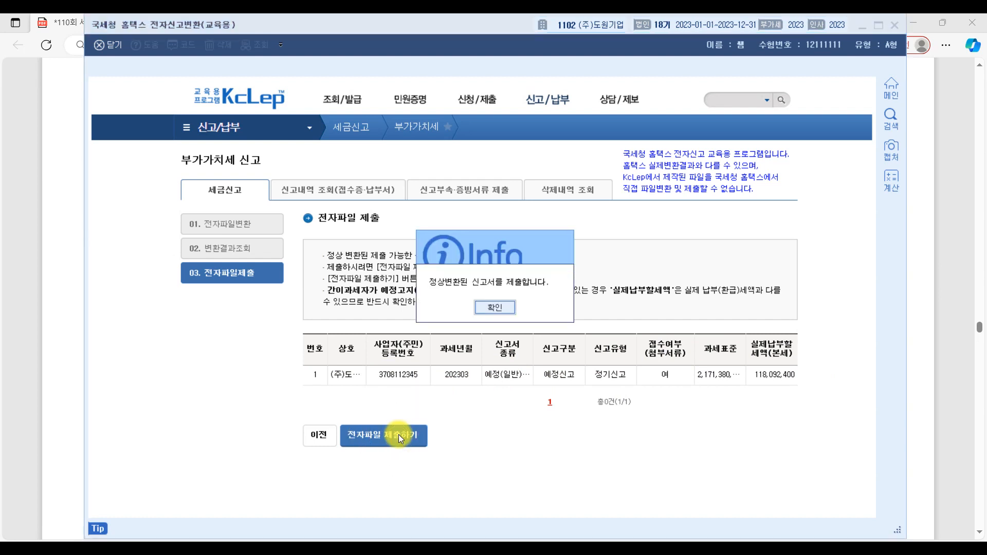
pyautogui.click(772, 550)
pyautogui.hotkey('alt', 'Tab')
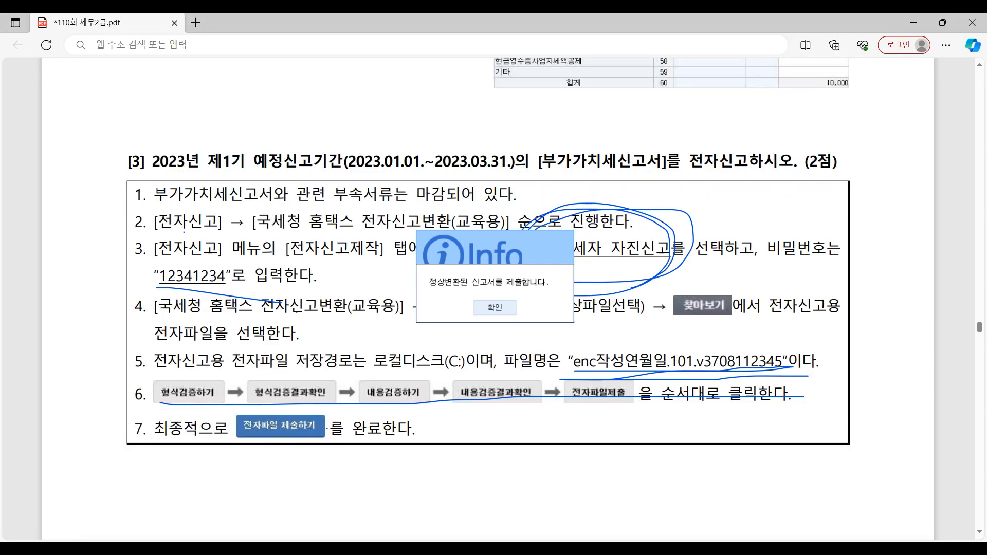
pyautogui.moveTo(155, 189)
pyautogui.mouseDown()
pyautogui.moveTo(142, 466)
pyautogui.moveTo(152, 456)
pyautogui.mouseUp()
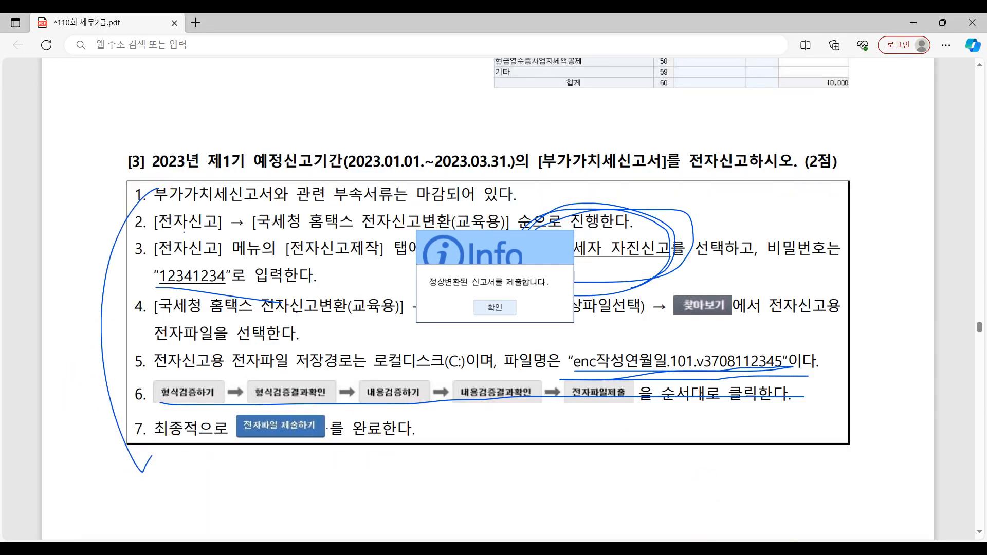
pyautogui.click(803, 504)
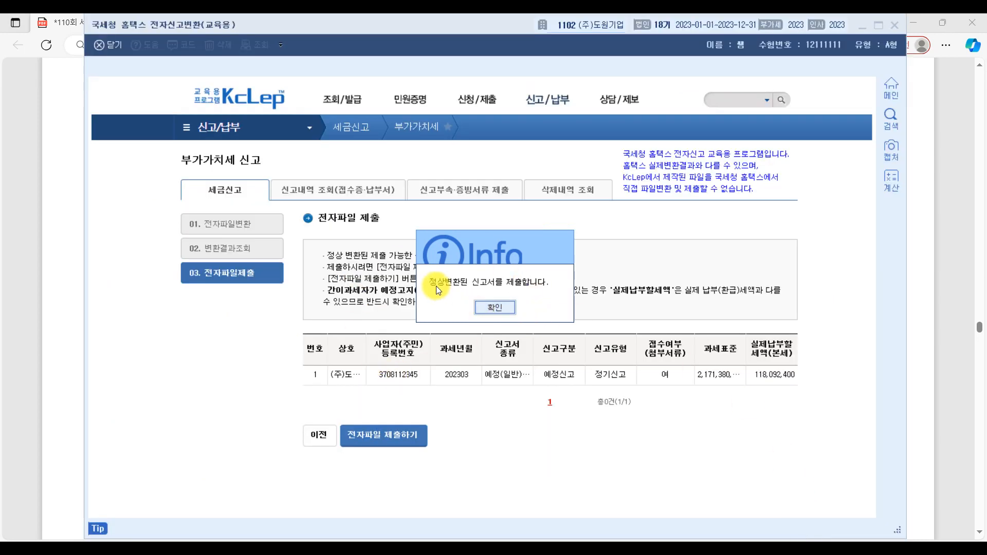
# Step: Confirm the submission of the electronic return, and close its 접수증 and the 홈택스 전자신고변환 screen
pyautogui.click(508, 307)
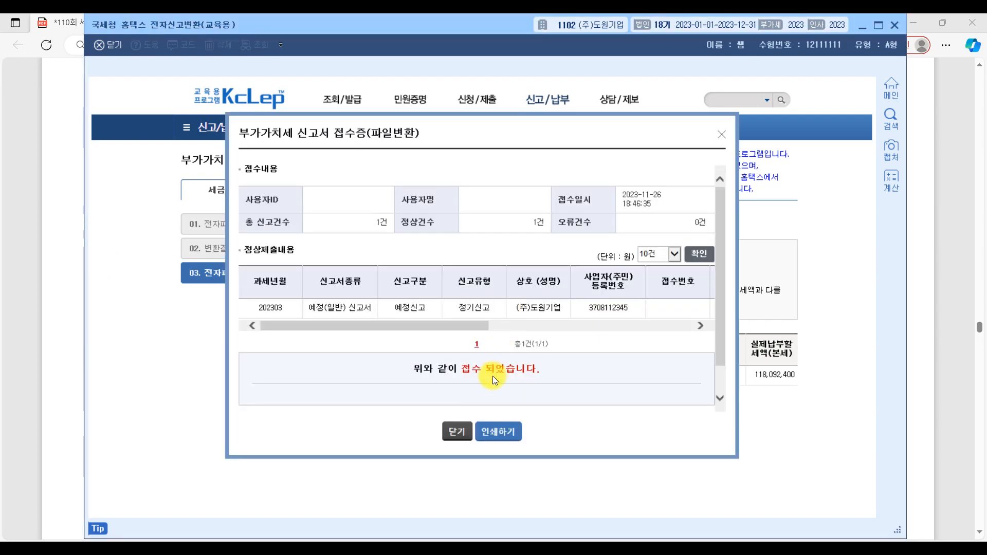
pyautogui.click(455, 432)
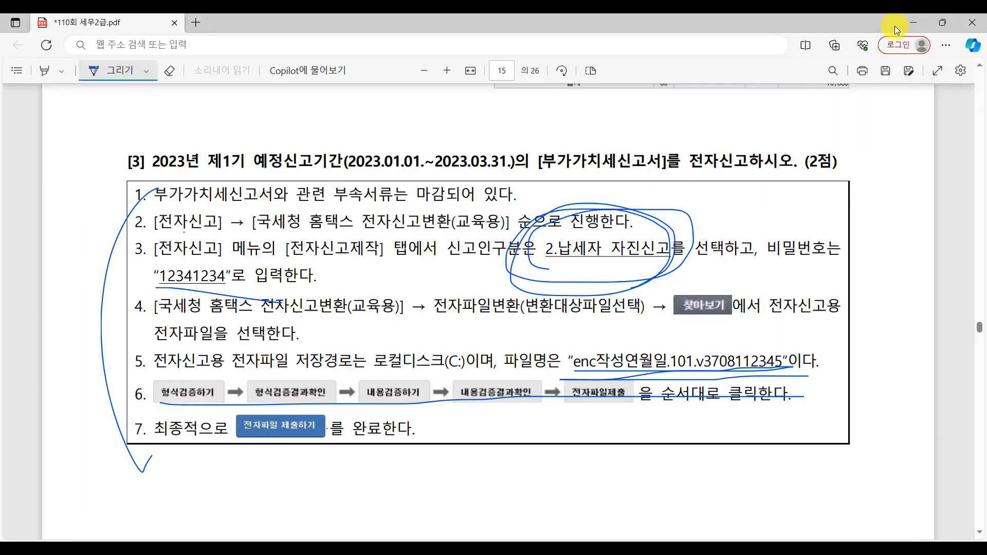
pyautogui.click(895, 25)
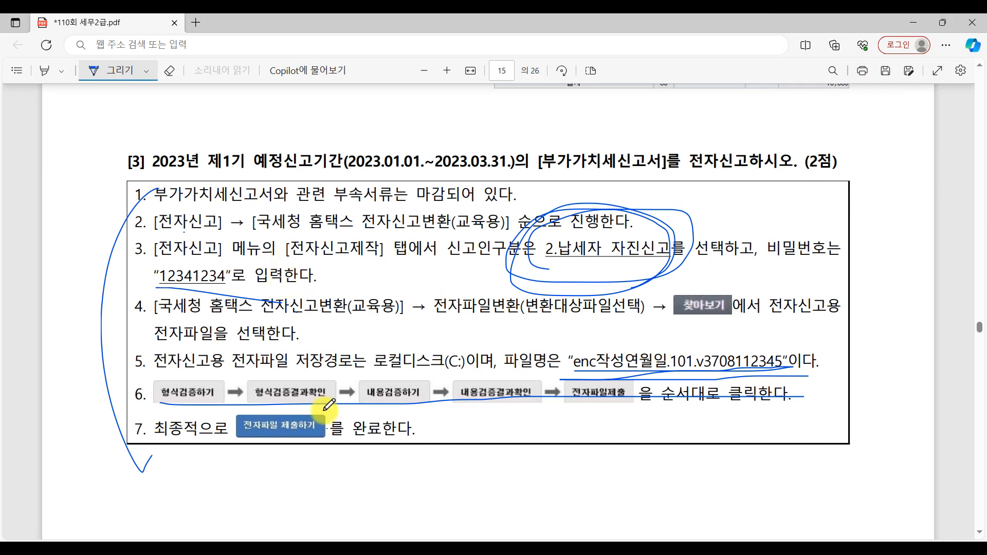
# Step: Circle the (2점) score of question [3] in the exam PDF and draw lines beside and beneath its item box
pyautogui.moveTo(830, 179)
pyautogui.mouseDown()
pyautogui.moveTo(815, 125)
pyautogui.moveTo(804, 199)
pyautogui.mouseUp()
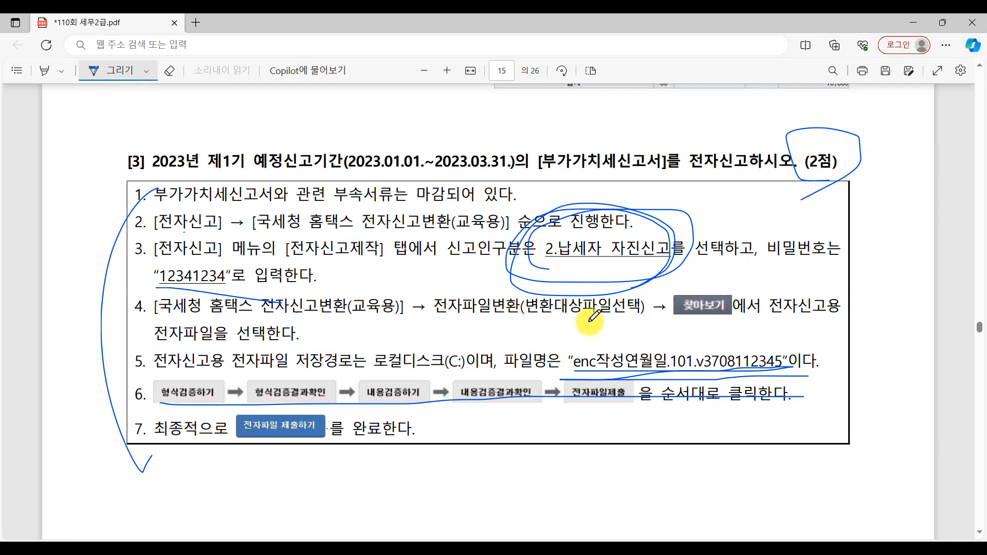
pyautogui.moveTo(137, 194)
pyautogui.mouseDown()
pyautogui.moveTo(100, 423)
pyautogui.moveTo(112, 471)
pyautogui.moveTo(390, 471)
pyautogui.mouseUp()
pyautogui.moveTo(470, 471); pyautogui.dragTo(726, 476)
# Step: Close the 전자신고 and 일반전표입력 windows in KcLep
pyautogui.hotkey('alt', 'Tab')
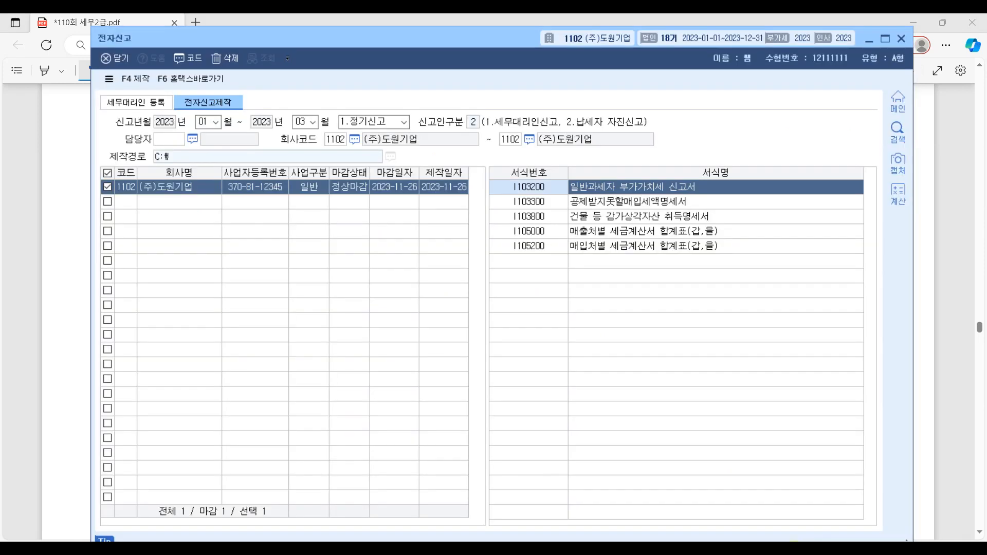
pyautogui.click(902, 39)
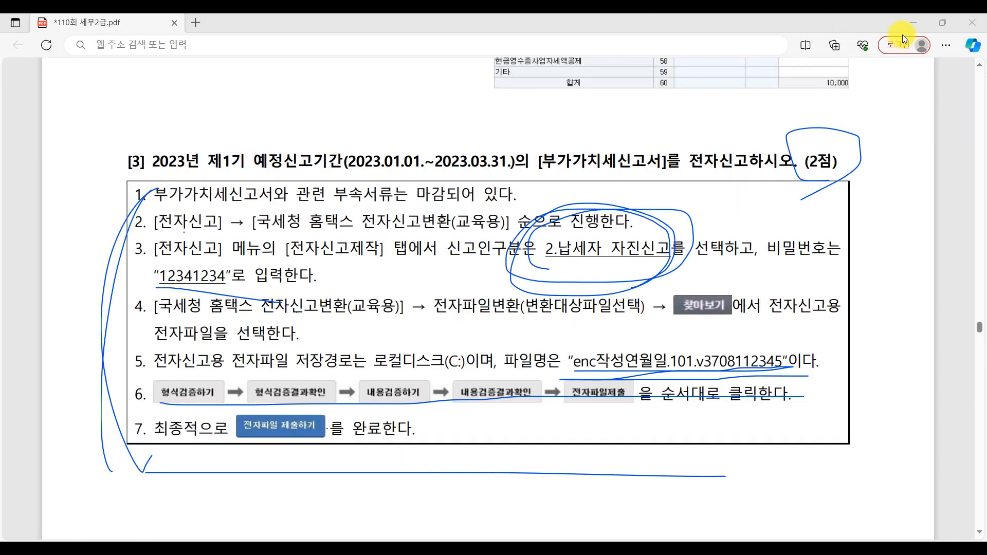
pyautogui.hotkey('alt', 'Tab')
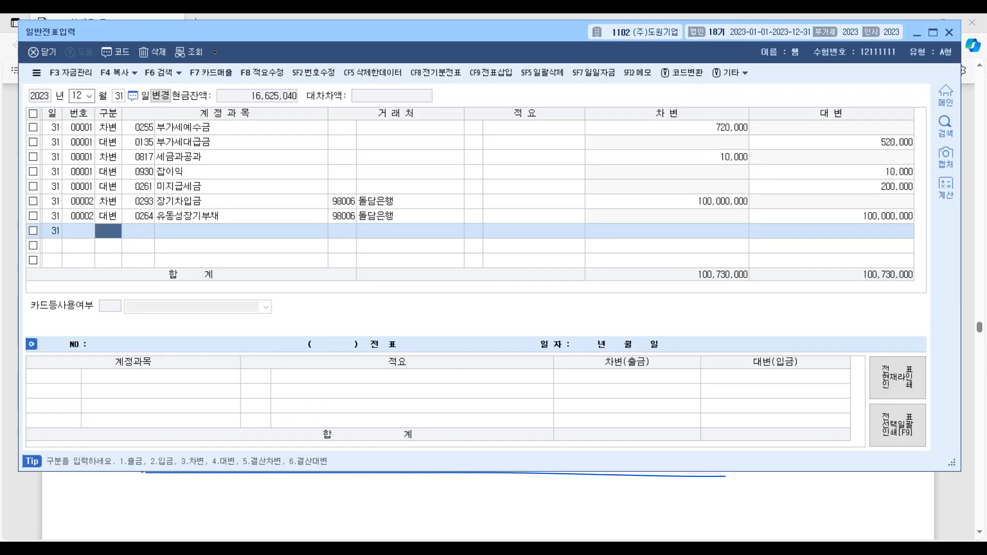
pyautogui.click(950, 33)
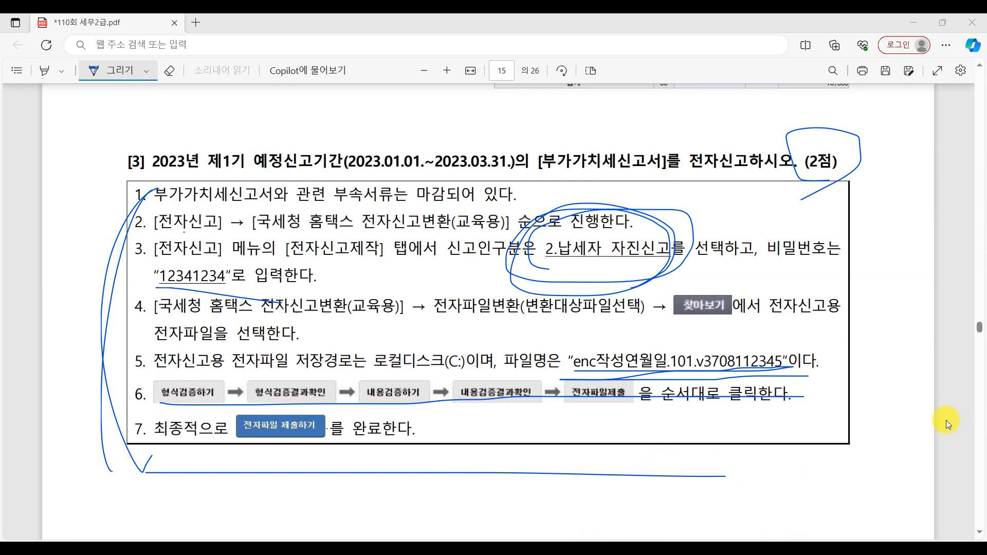
# Step: Go to 문제5 on page 21 of the exam PDF and underline its 원천징수 heading
pyautogui.scroll(-15, 486, 366)
pyautogui.scroll(-15, 493, 359)
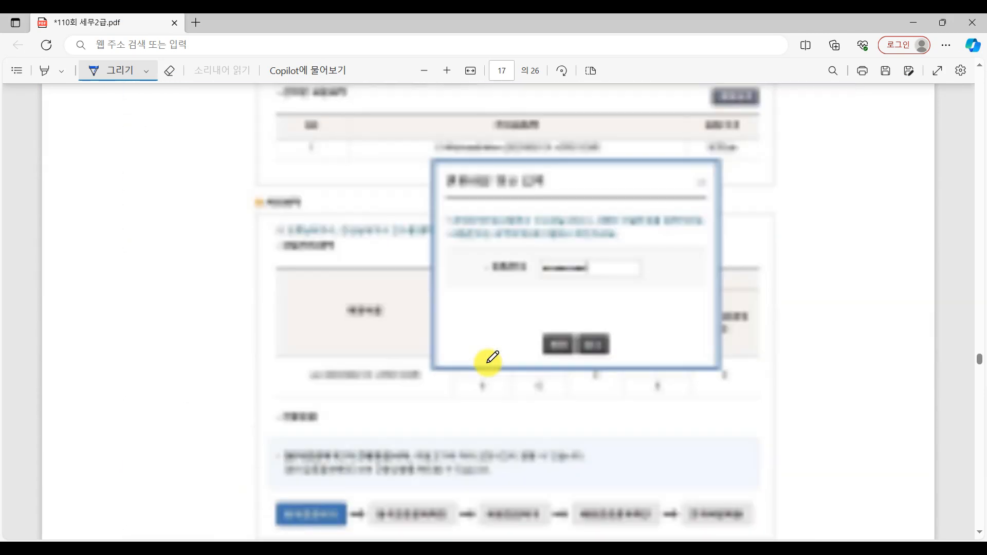
pyautogui.scroll(-15, 493, 358)
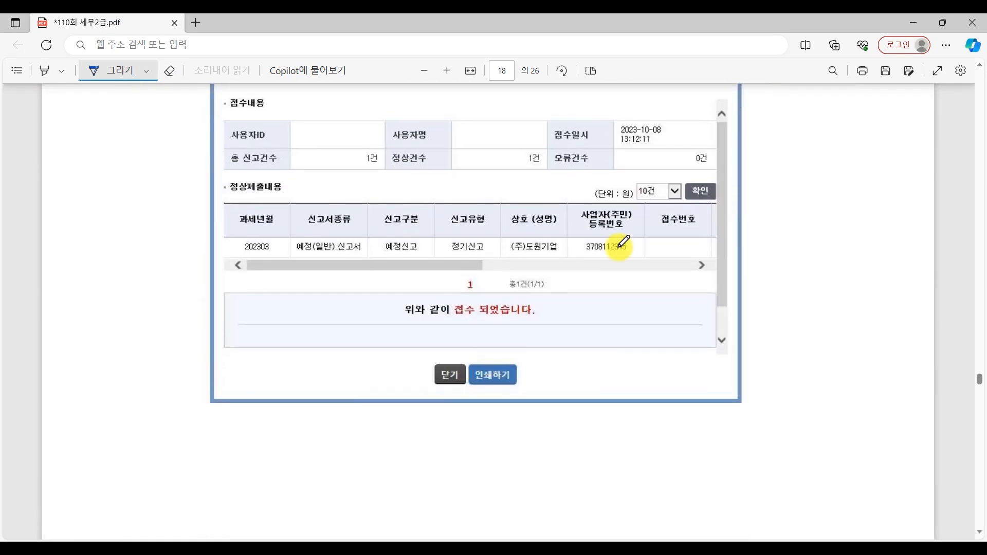
pyautogui.scroll(-15, 650, 369)
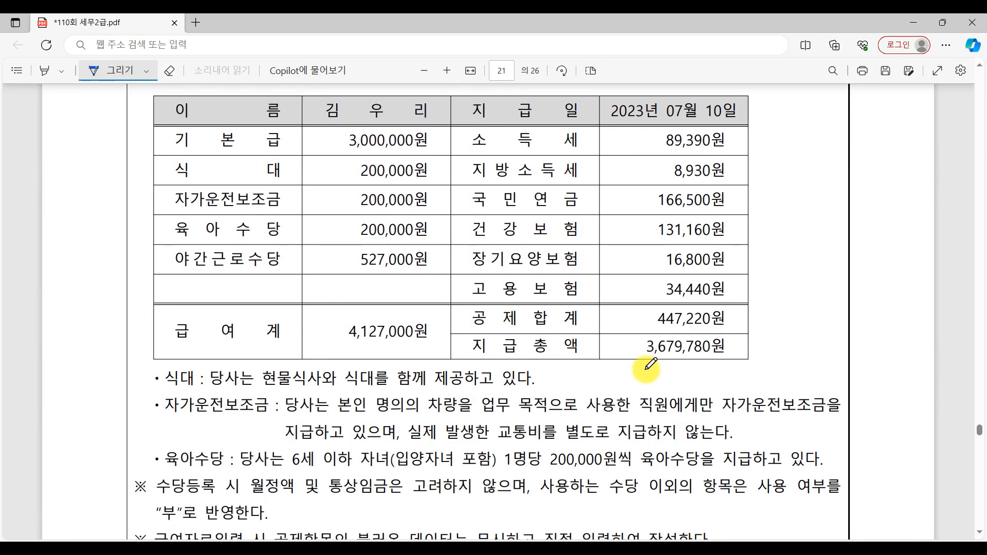
pyautogui.scroll(9, 650, 364)
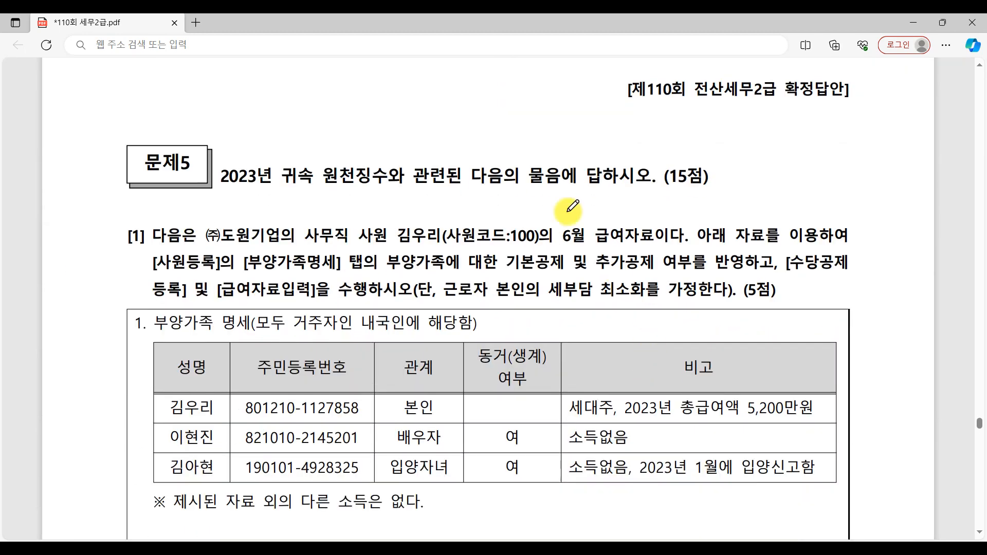
pyautogui.moveTo(284, 196); pyautogui.dragTo(812, 201)
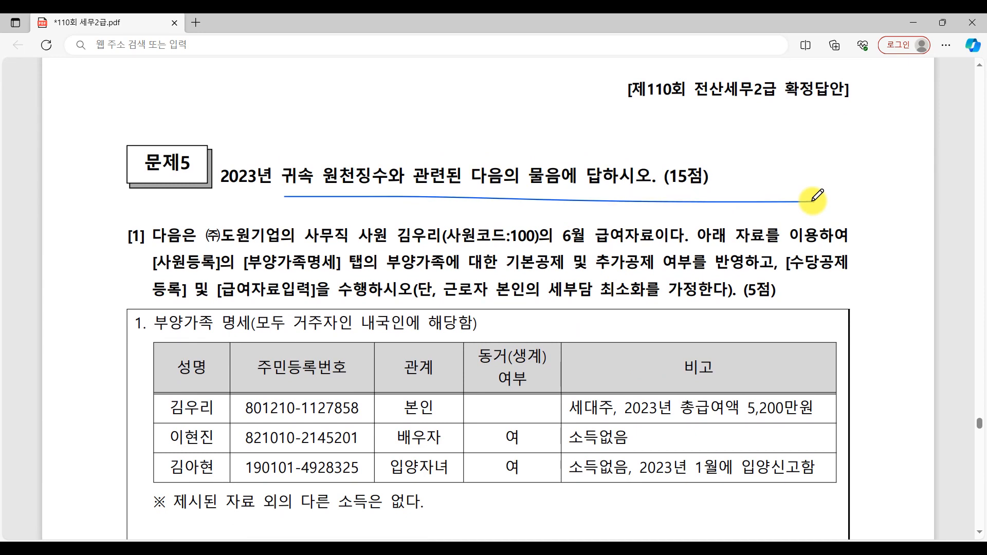
# Step: Display KcLep's 원천징수 functions and underline question number [1] of 문제5 in the exam PDF
pyautogui.click(566, 550)
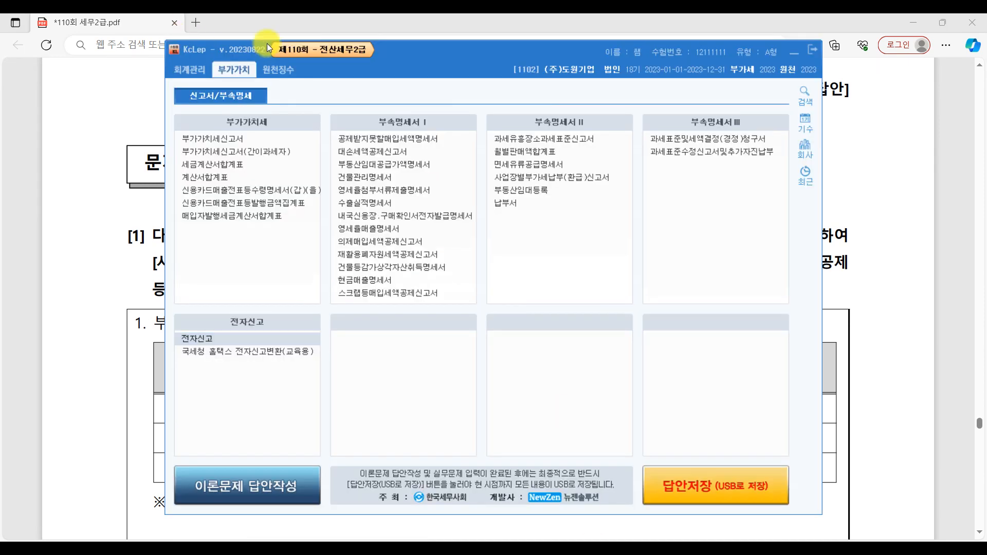
pyautogui.click(282, 65)
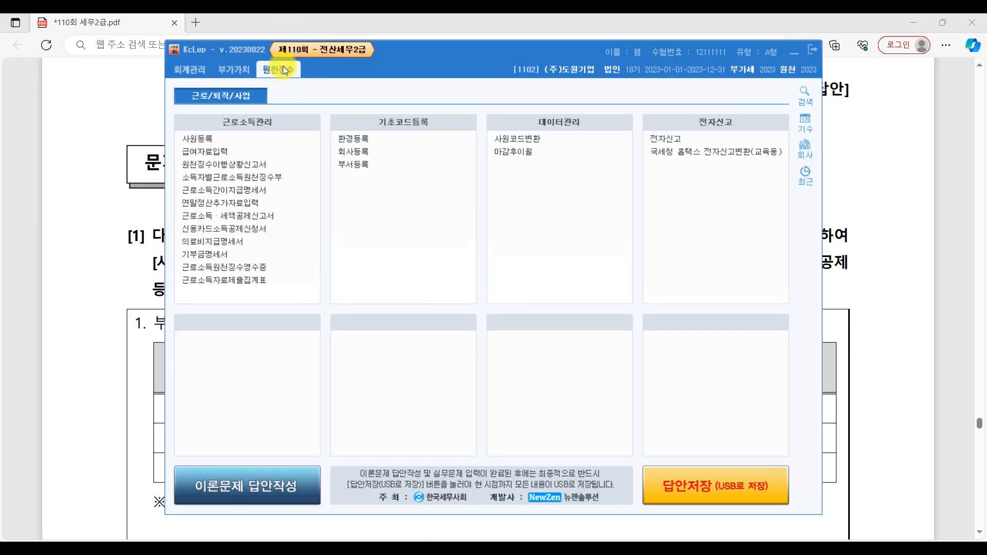
pyautogui.click(961, 231)
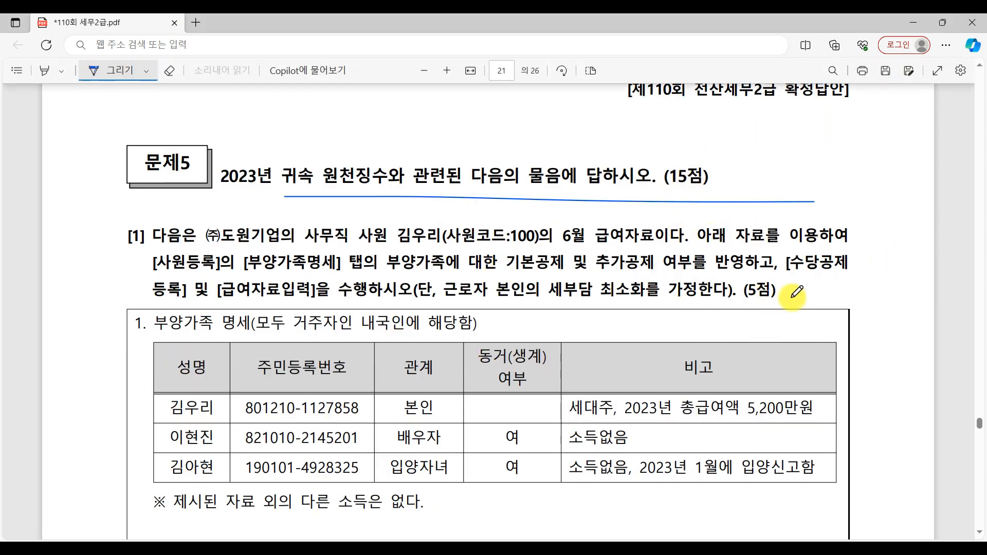
pyautogui.moveTo(114, 252); pyautogui.dragTo(166, 251)
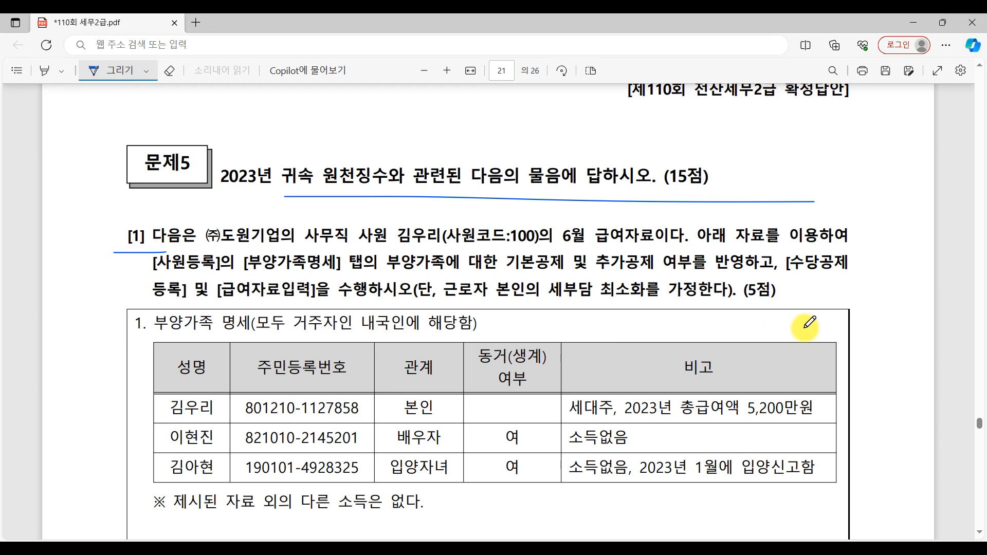
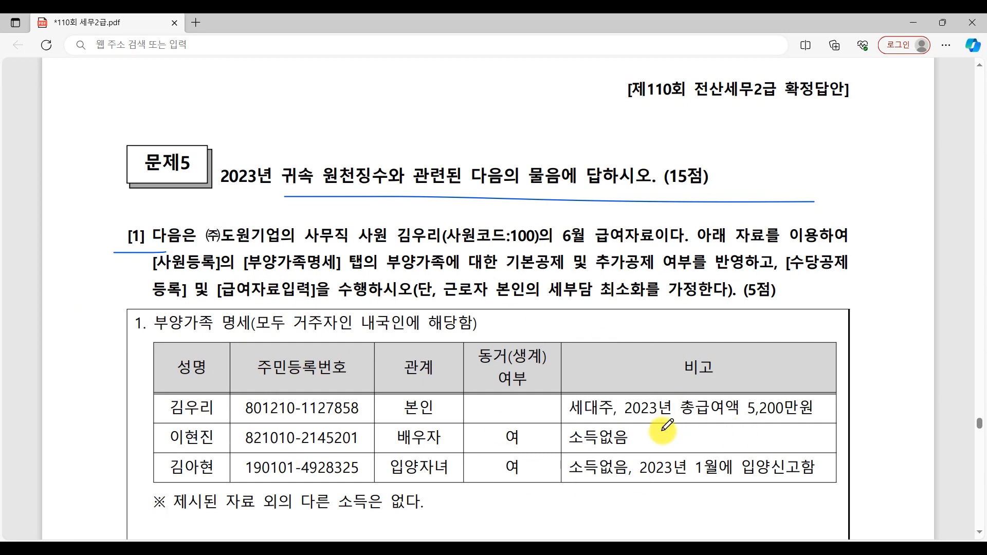
# Step: Switch to KcLep and view the first employee's 기본사항 and 부양가족명세 in 사원등록
pyautogui.hotkey('alt', 'Tab')
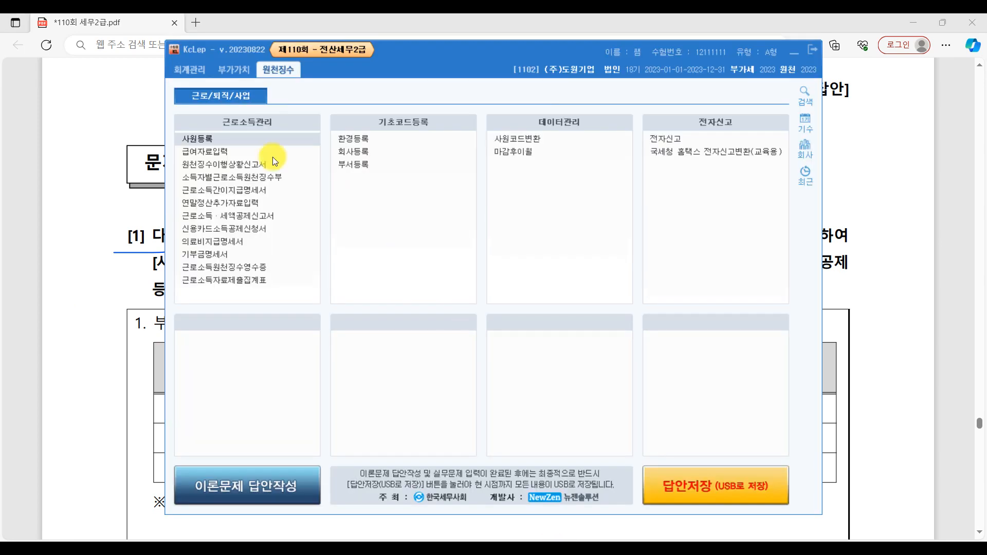
pyautogui.click(213, 143)
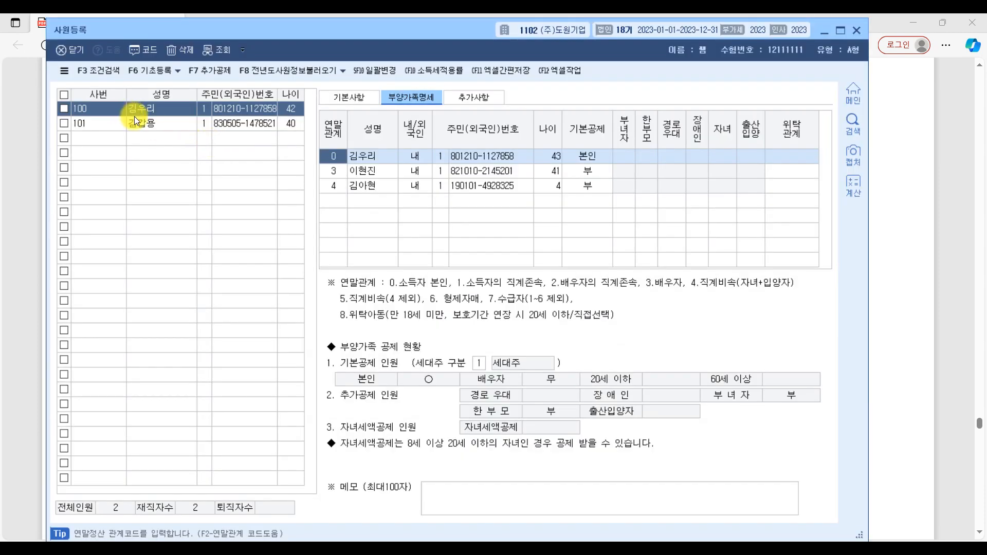
pyautogui.click(134, 117)
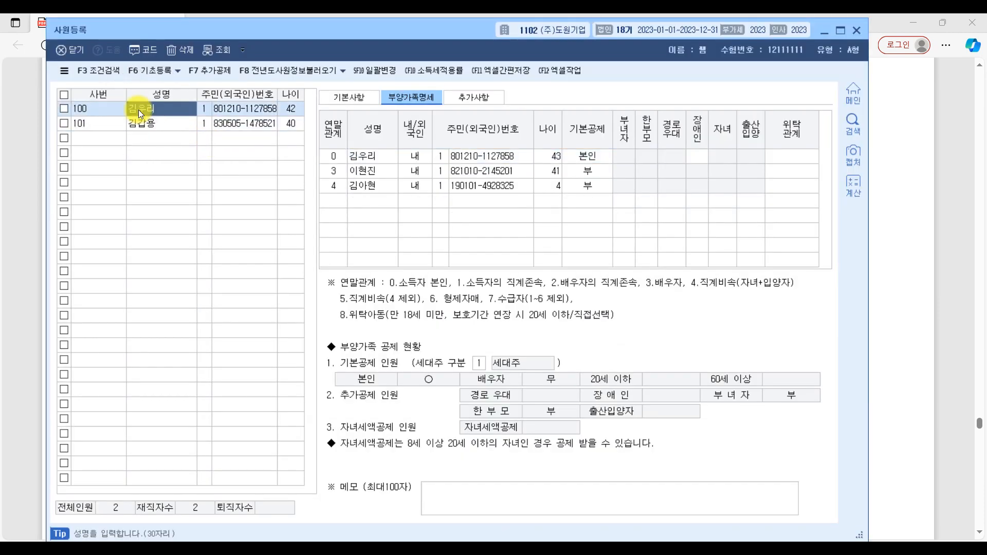
pyautogui.click(360, 97)
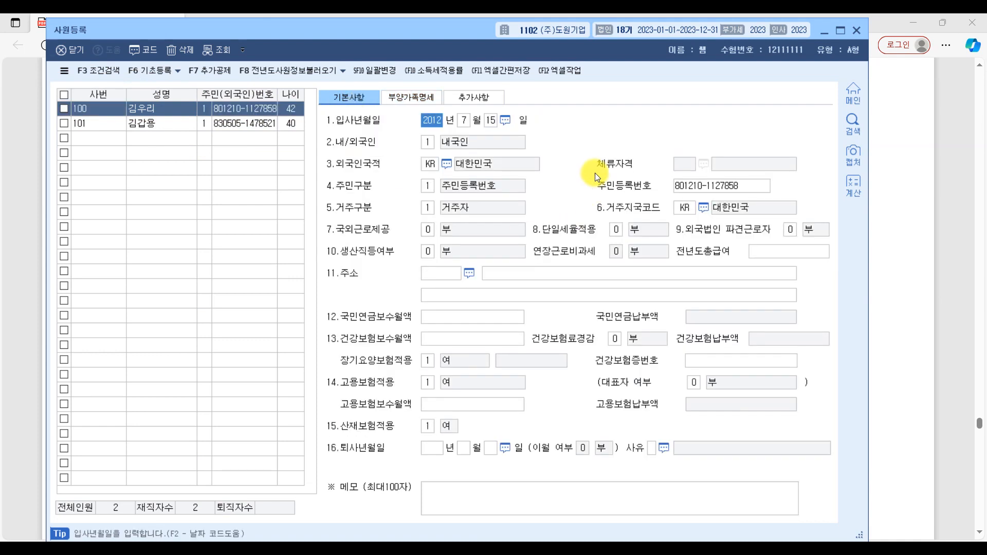
pyautogui.click(415, 101)
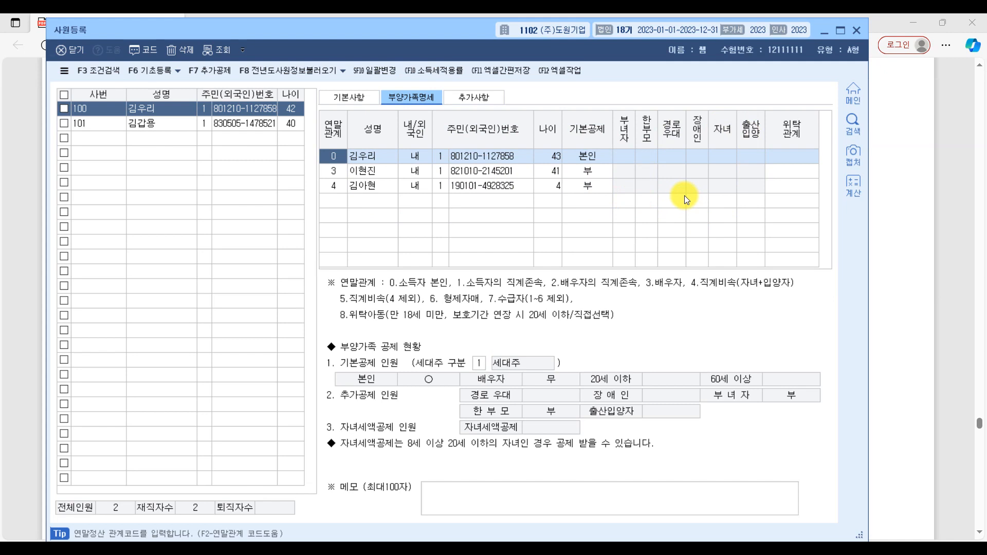
# Step: Switch to the exam PDF and underline the 6월분 급여자료 heading of question [1]
pyautogui.click(950, 261)
pyautogui.scroll(2, 497, 355)
pyautogui.scroll(-3, 495, 361)
pyautogui.moveTo(151, 189); pyautogui.dragTo(330, 189)
# Step: Open 급여자료입력 in KcLep, view its 수당공제등록 list and close that list
pyautogui.hotkey('alt', 'Tab')
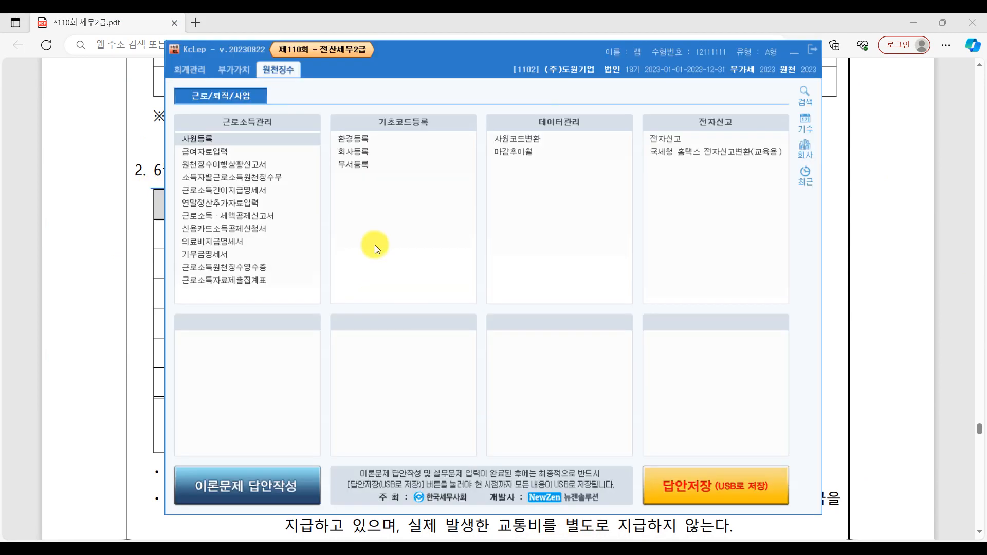
pyautogui.click(198, 150)
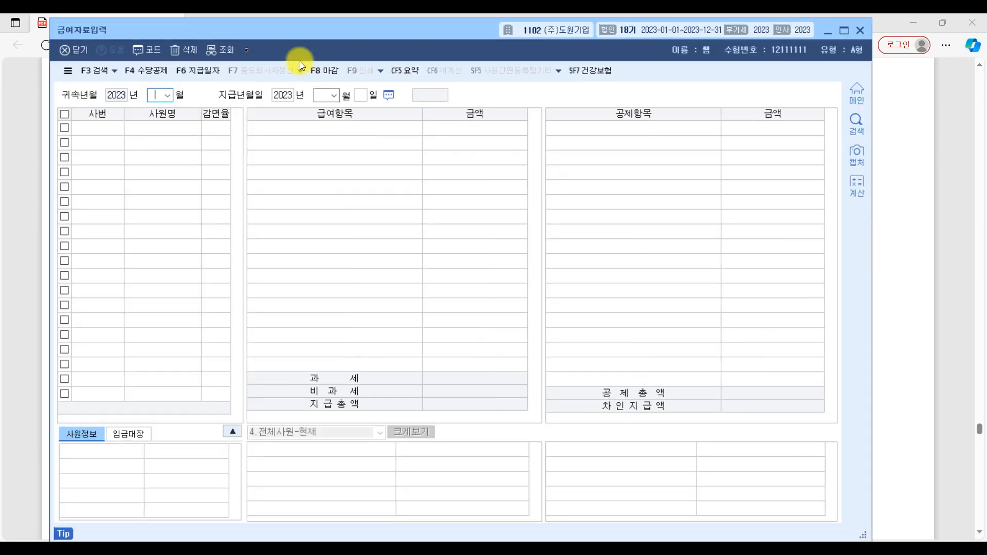
pyautogui.click(156, 73)
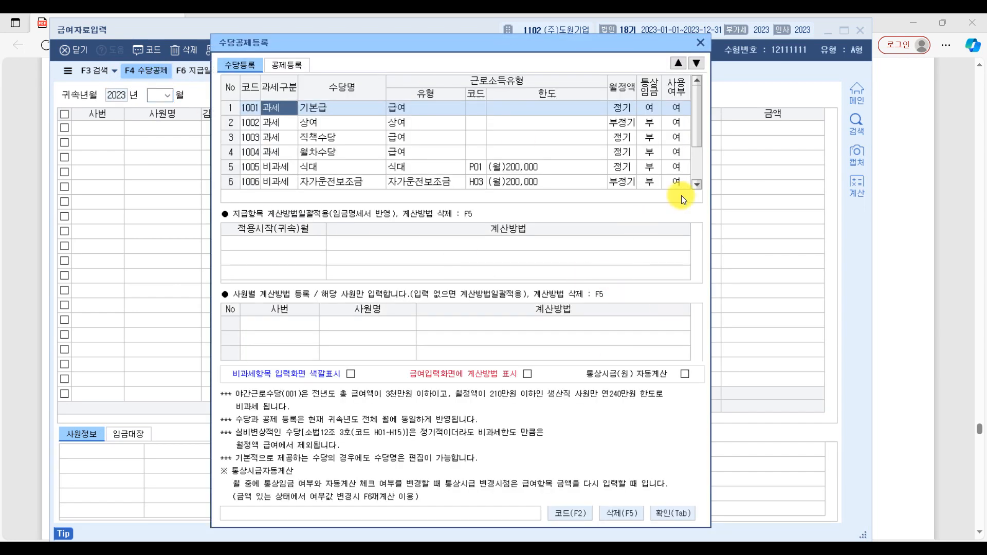
pyautogui.click(700, 43)
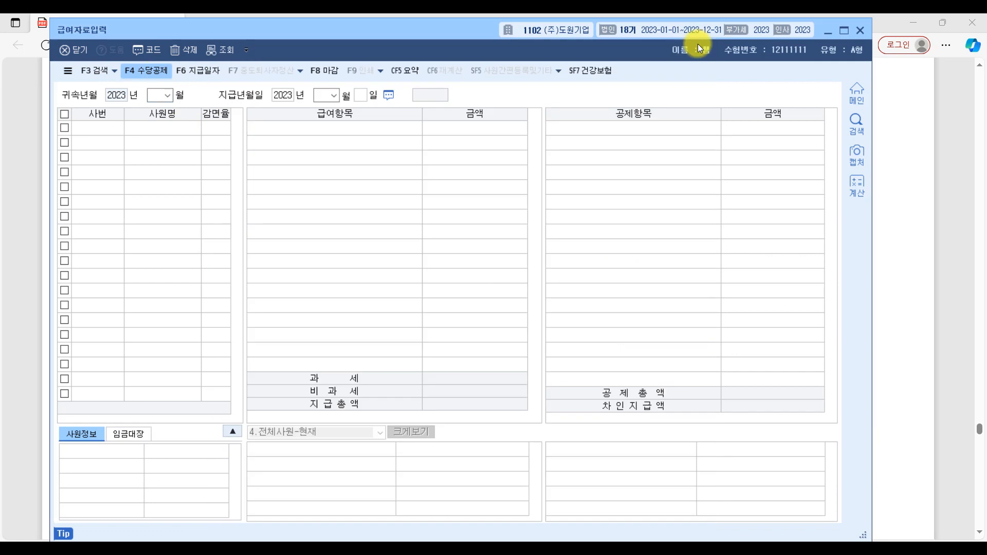
# Step: Review the 6월분 급여자료 and 부양가족 명세 tables of question [1] in the exam PDF
pyautogui.click(950, 220)
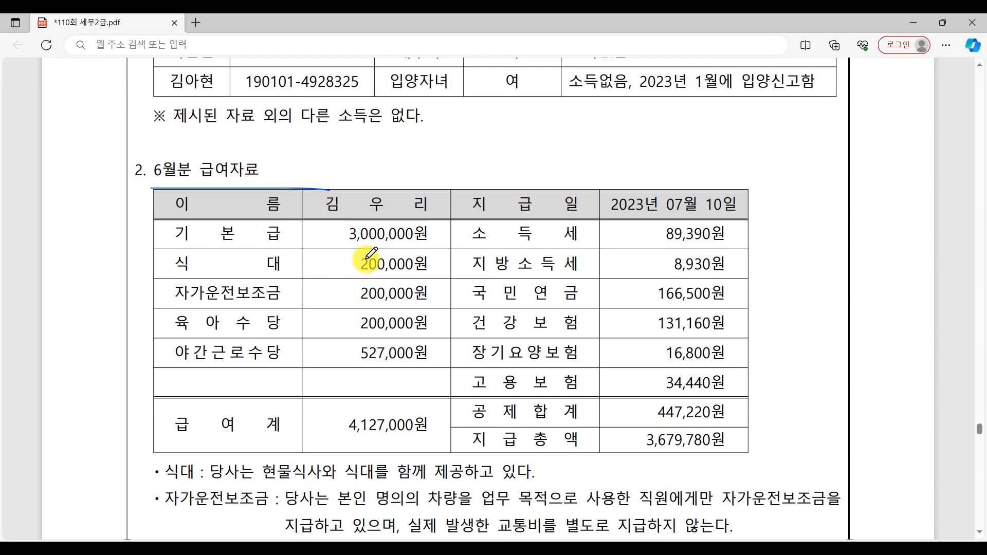
pyautogui.scroll(5, 371, 253)
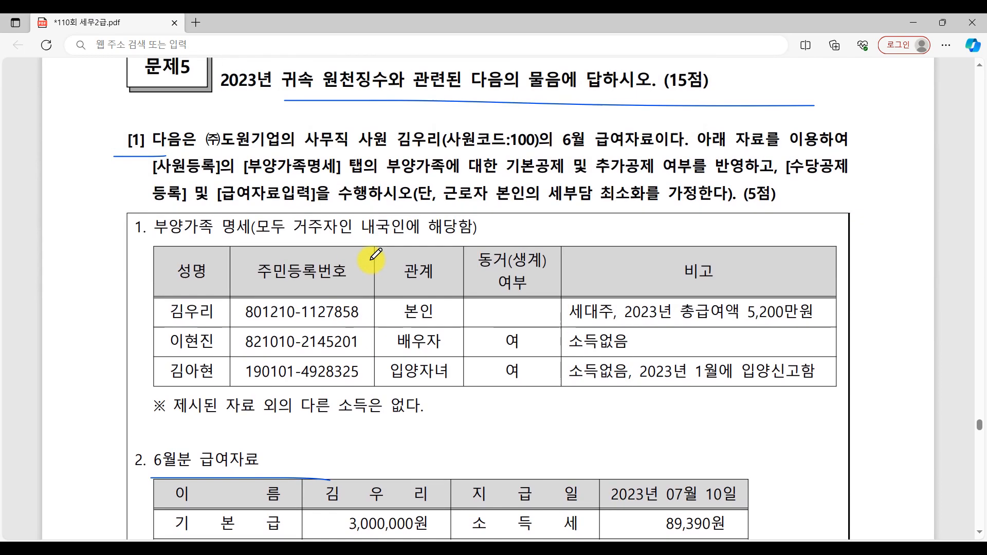
pyautogui.scroll(1, 372, 259)
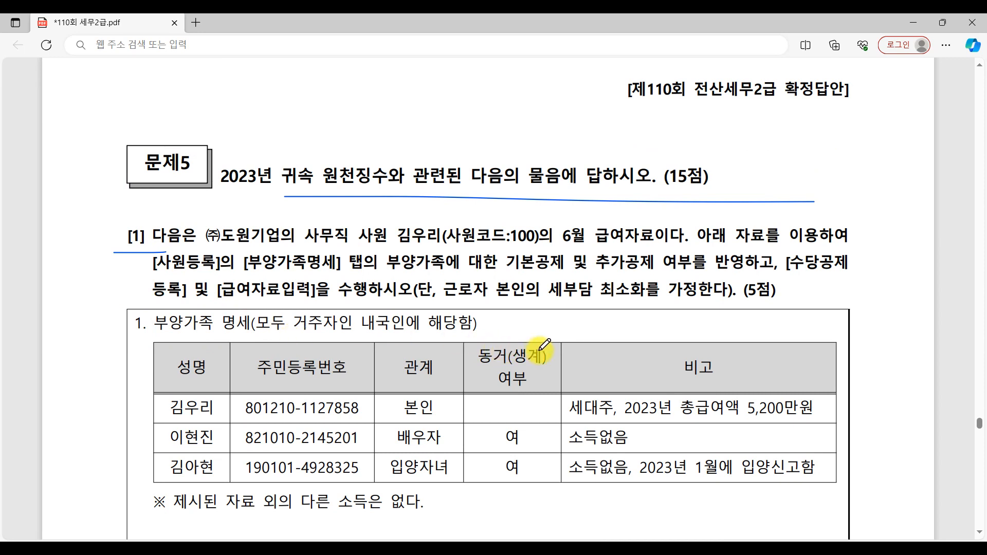
# Step: Return to 사원등록 in KcLep and check the first employee's 기본사항 and the 본인 row's 기본공제 in 부양가족명세
pyautogui.click(489, 548)
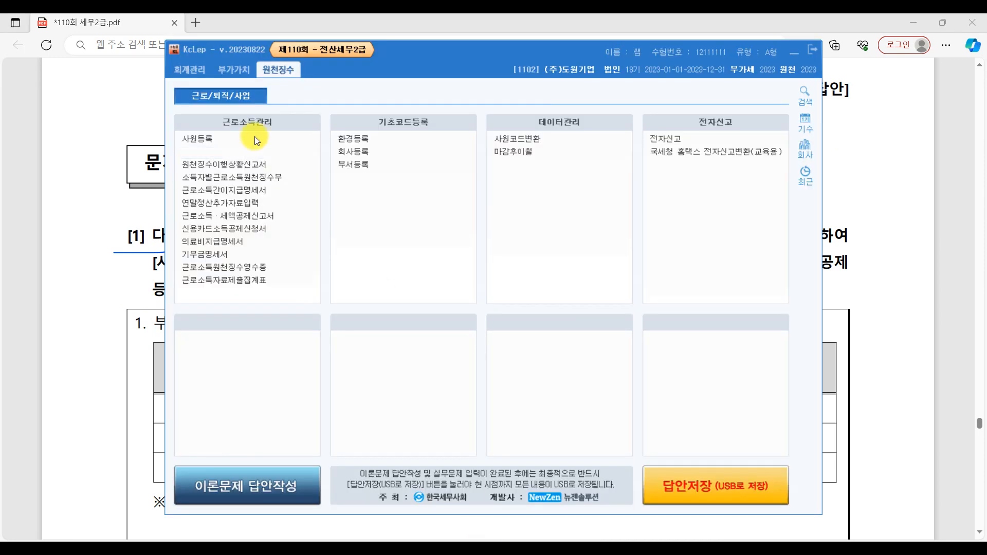
pyautogui.click(224, 141)
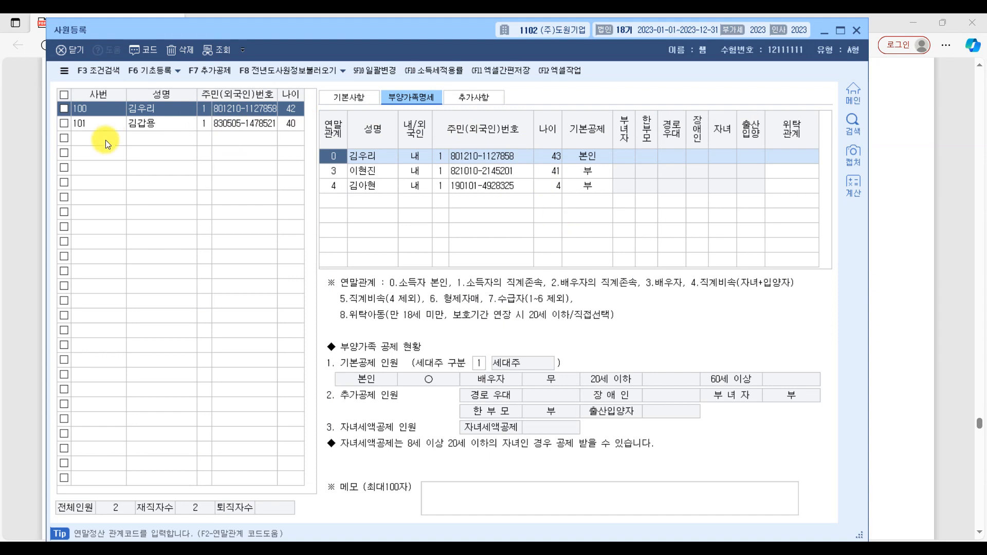
pyautogui.click(152, 109)
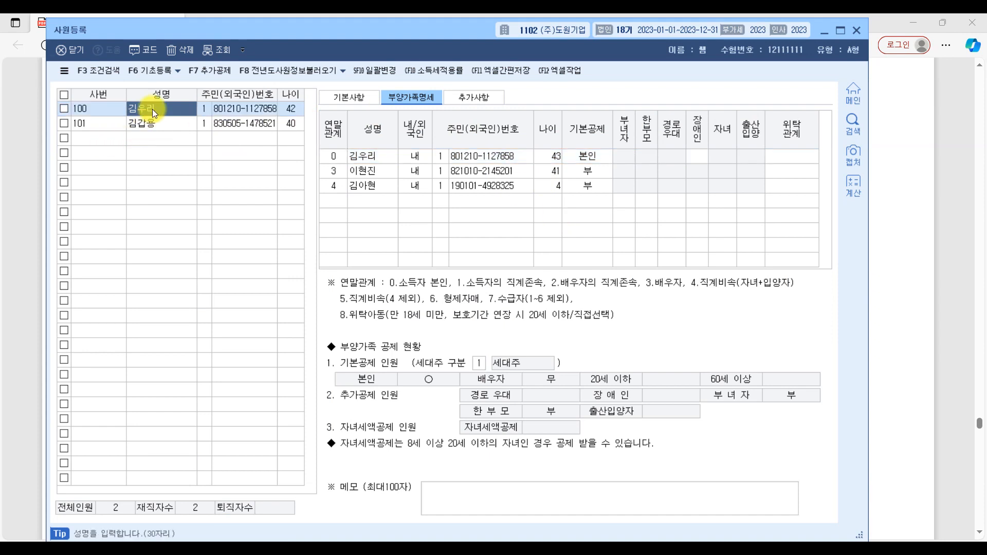
pyautogui.click(337, 99)
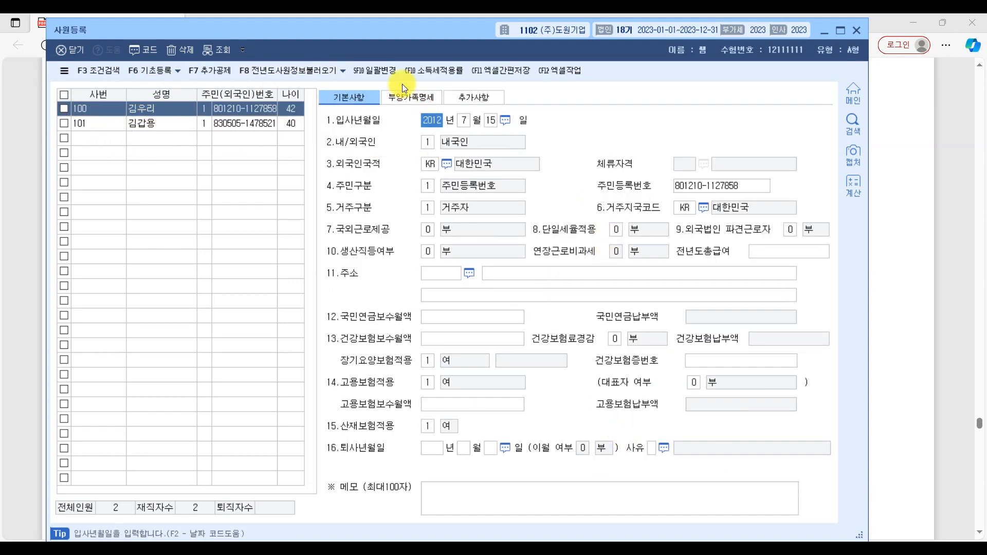
pyautogui.click(420, 104)
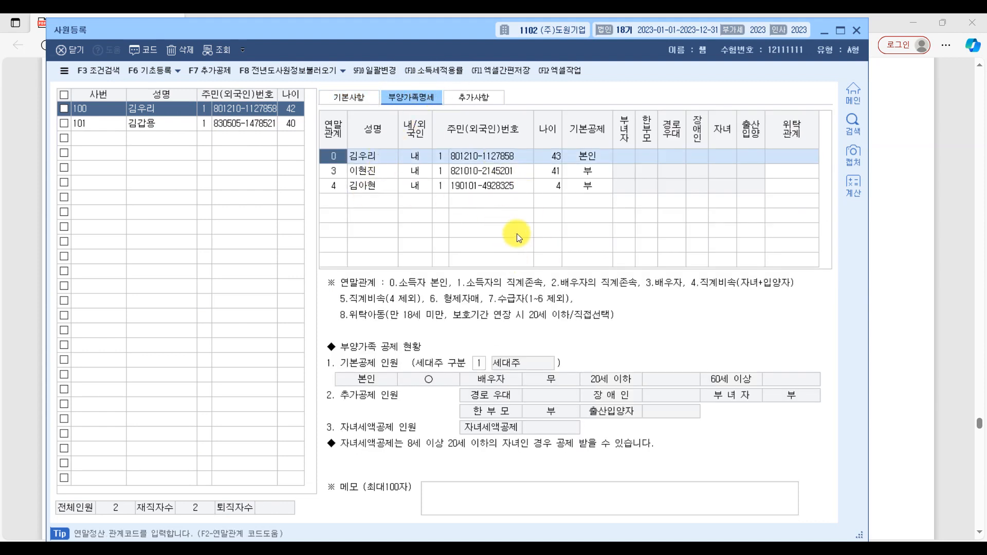
pyautogui.click(595, 156)
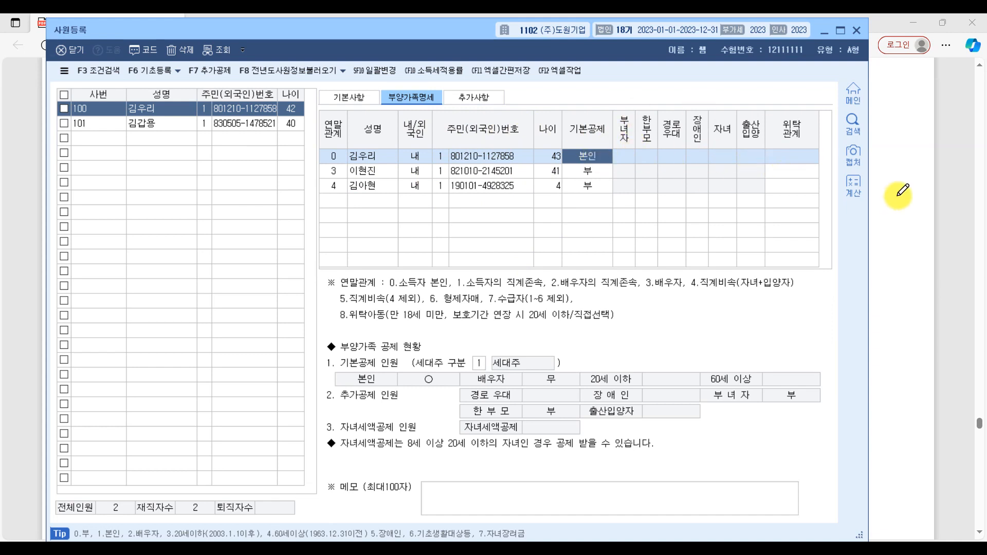
# Step: In the exam PDF's 부양가족 table, cross out the spouse's birth-date digits and underline the spouse's 소득없음 remark
pyautogui.click(943, 194)
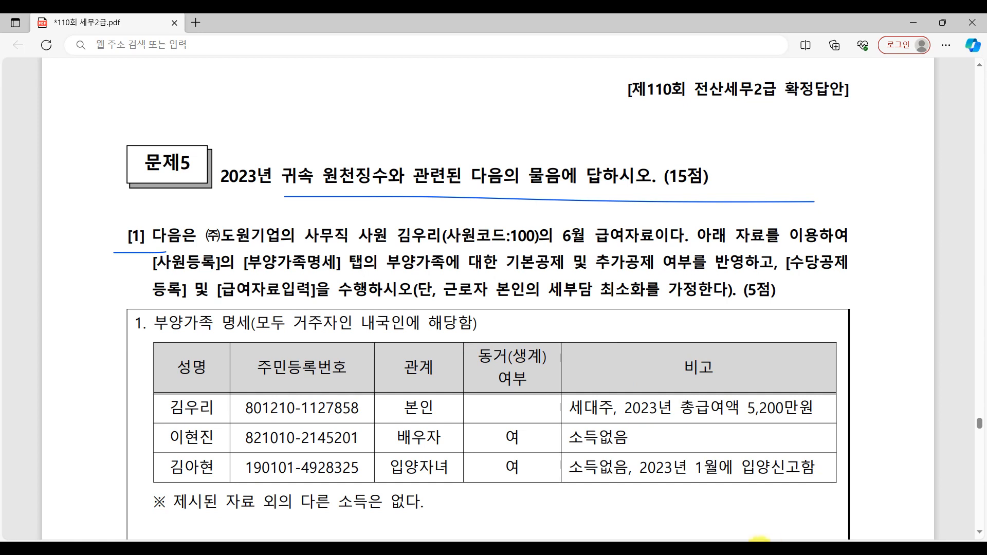
pyautogui.click(728, 548)
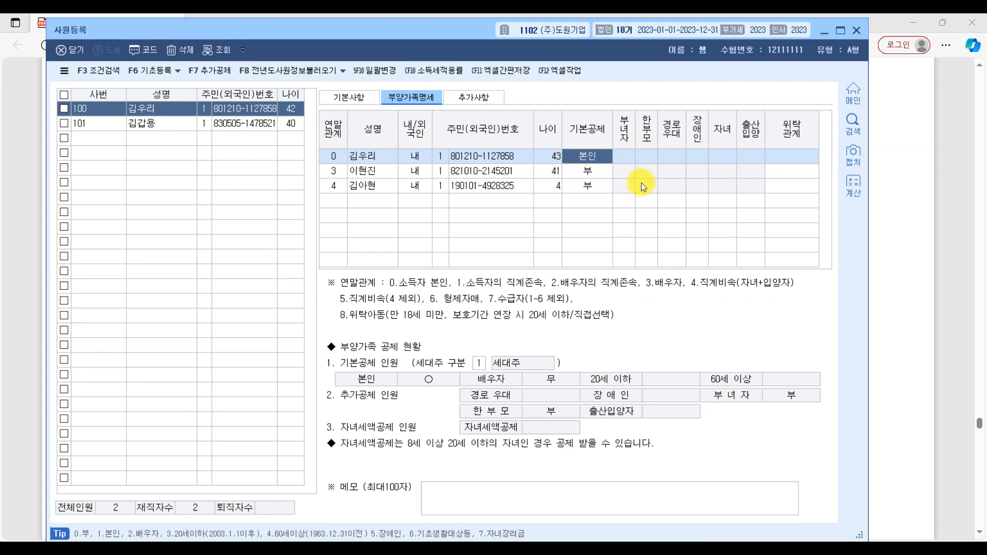
pyautogui.click(379, 173)
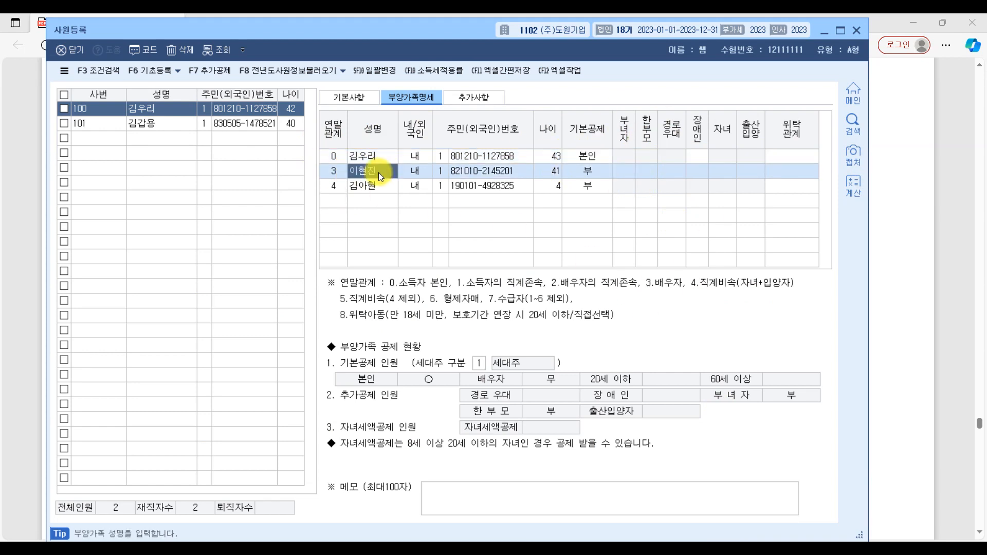
pyautogui.click(938, 347)
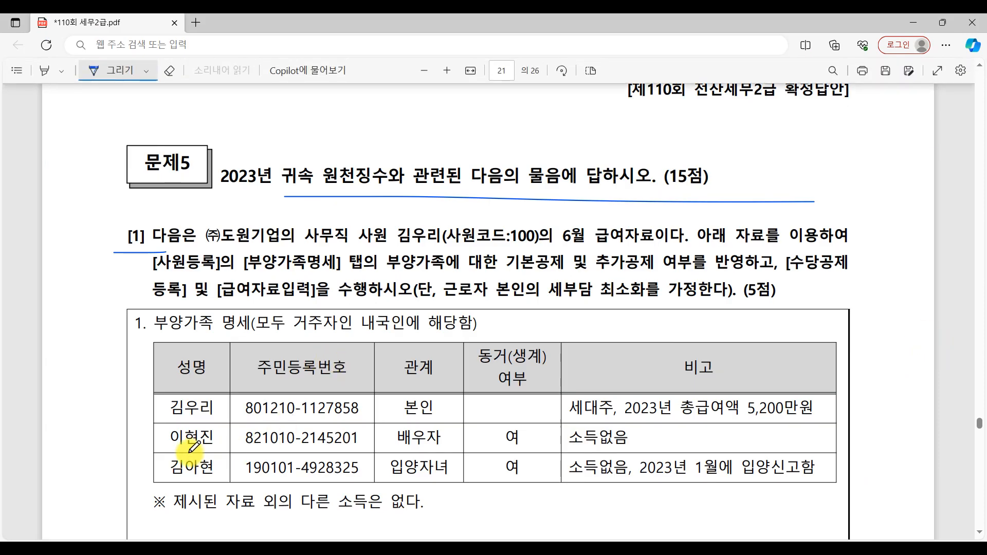
pyautogui.moveTo(251, 454)
pyautogui.mouseDown()
pyautogui.moveTo(287, 428)
pyautogui.moveTo(285, 449)
pyautogui.mouseUp()
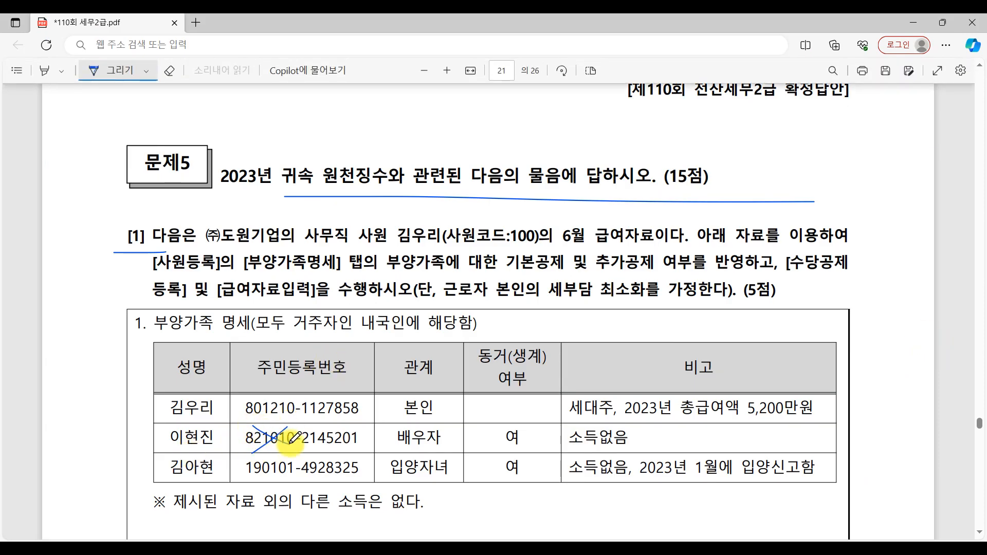
pyautogui.moveTo(567, 452); pyautogui.dragTo(671, 449)
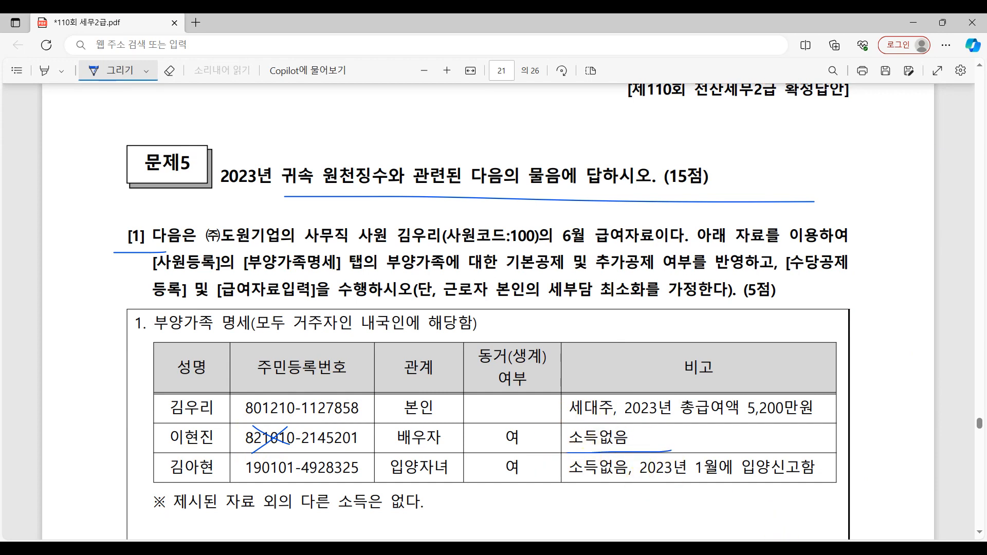
# Step: Set the spouse's 기본공제 to 배우자 in KcLep's 부양가족명세
pyautogui.click(782, 540)
pyautogui.click(755, 551)
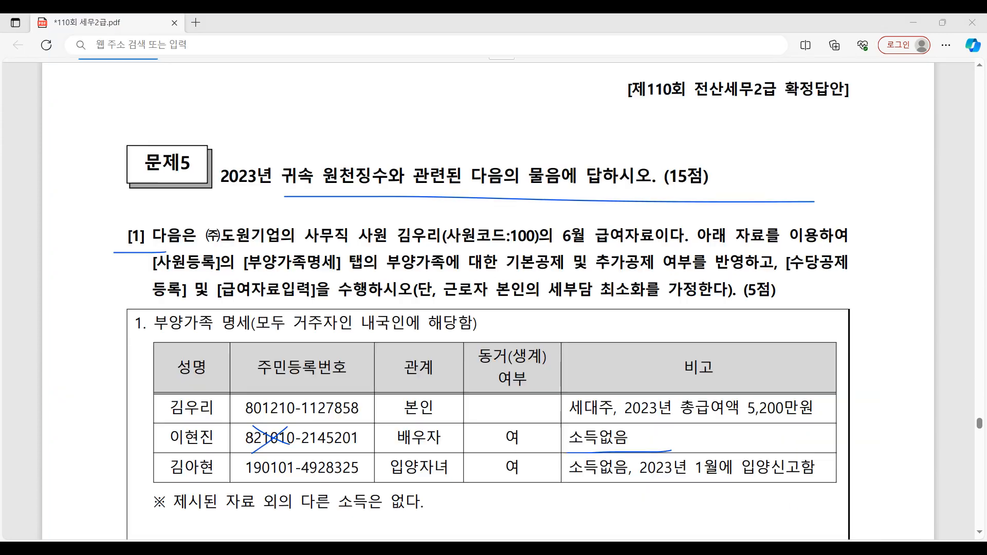
pyautogui.click(730, 550)
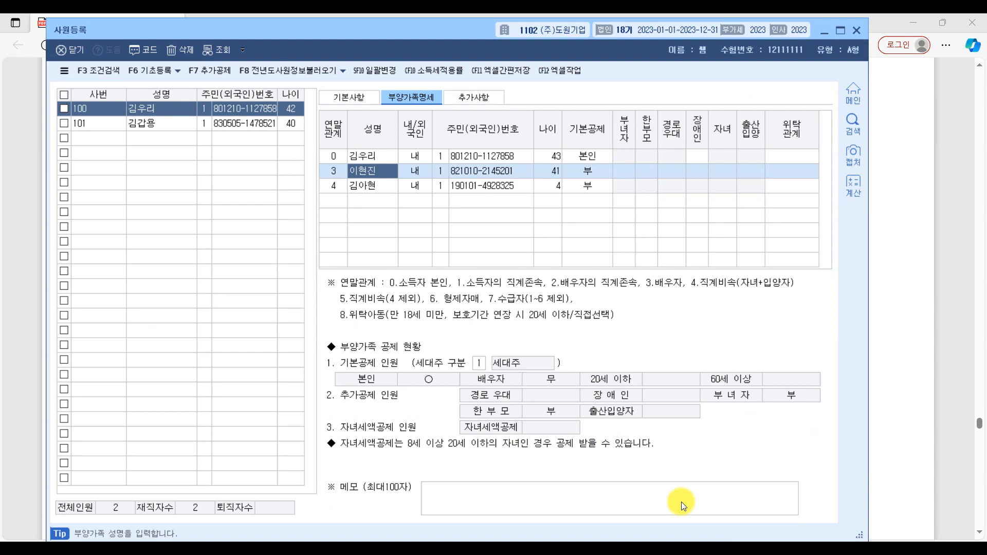
pyautogui.click(599, 173)
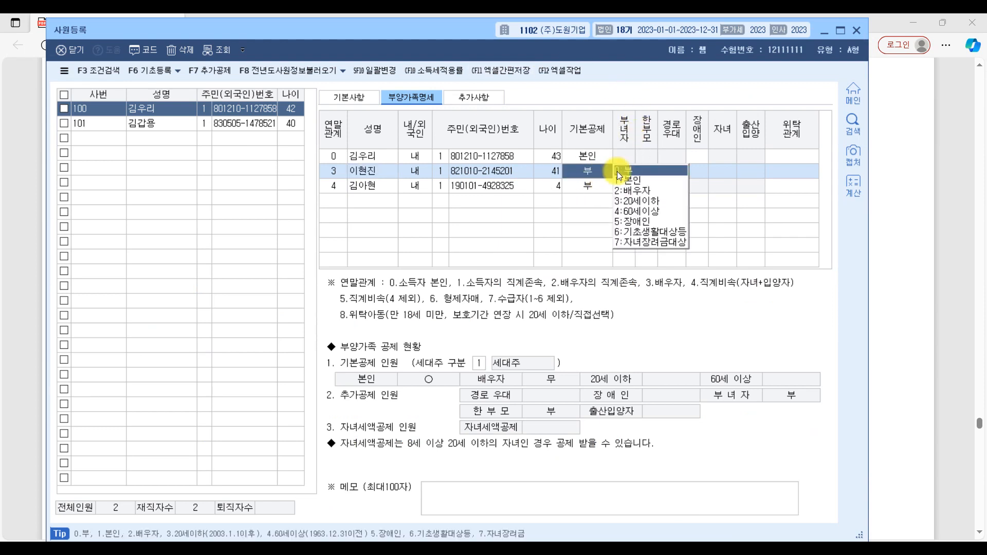
pyautogui.click(644, 189)
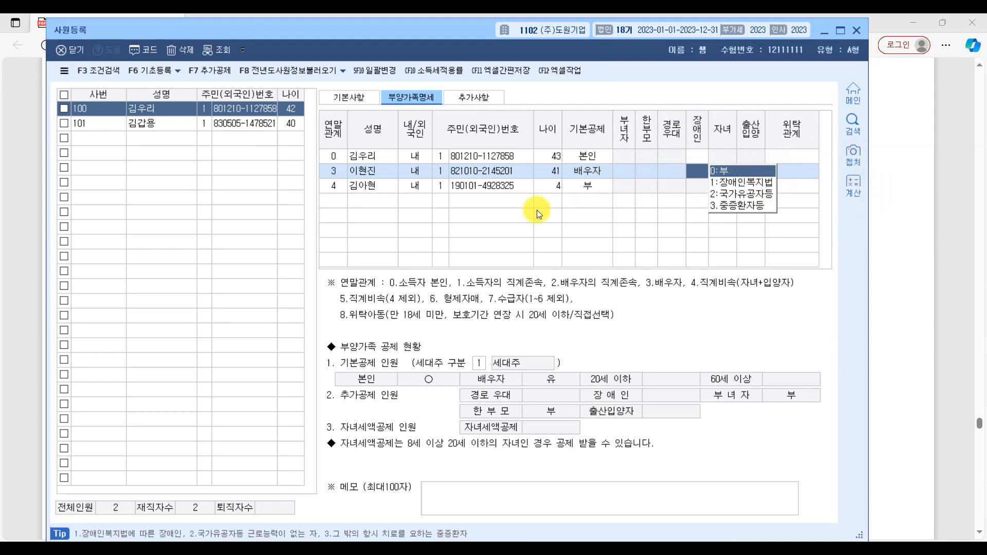
# Step: Select the adopted child's row in 부양가족명세 and underline the child's name in the exam PDF's 부양가족 table
pyautogui.click(350, 186)
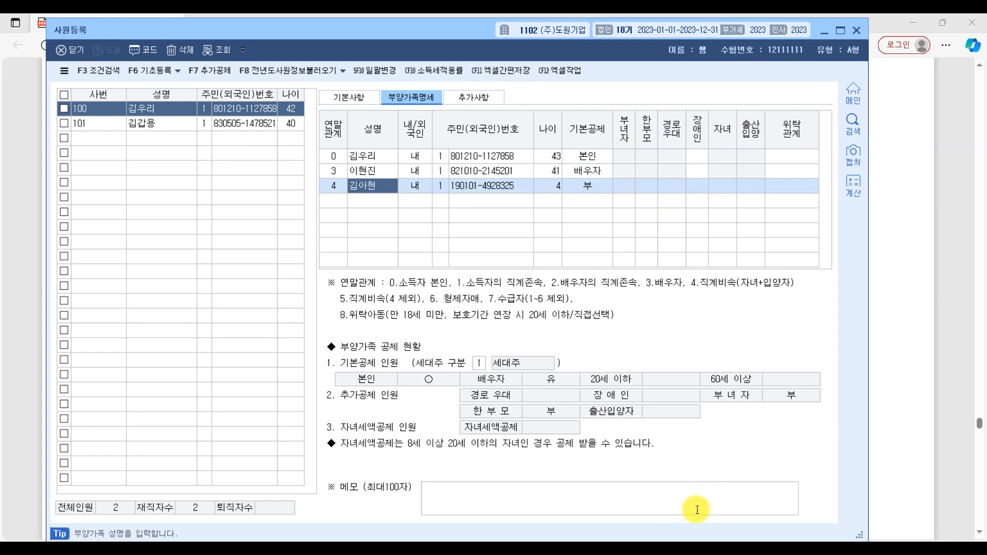
pyautogui.click(521, 548)
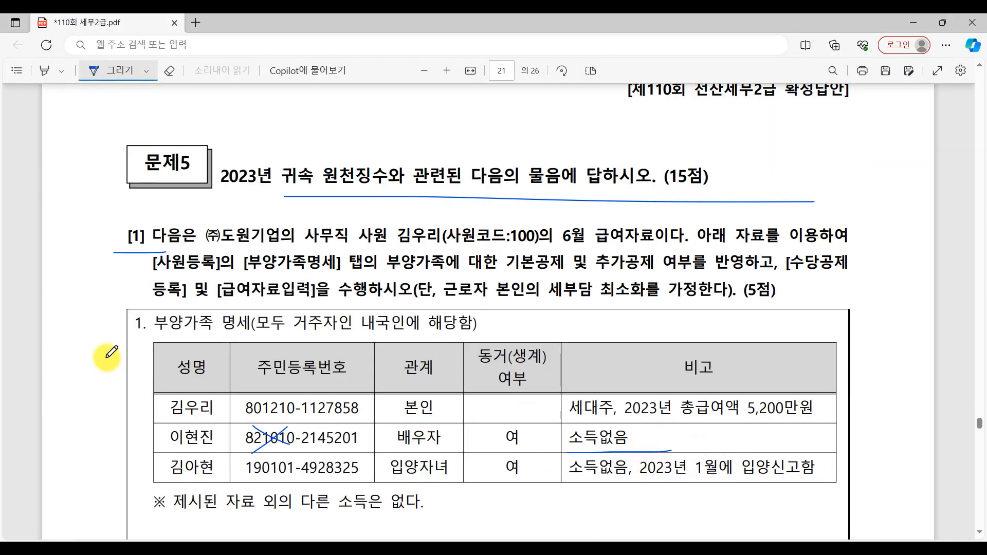
pyautogui.moveTo(177, 481); pyautogui.dragTo(228, 480)
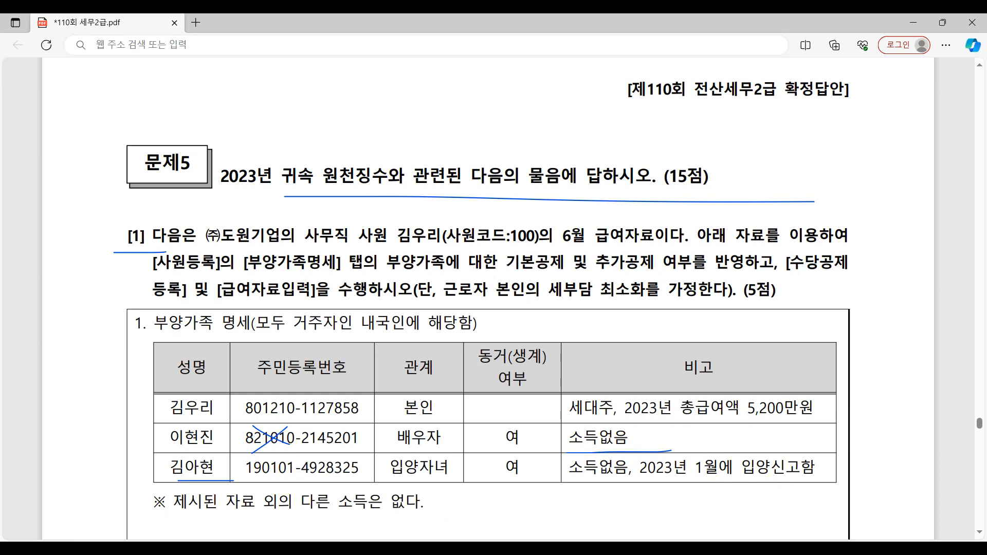
# Step: Set the adopted child's 기본공제 to 20세이하 in KcLep's 부양가족명세, leaving 장애인 blank
pyautogui.click(726, 550)
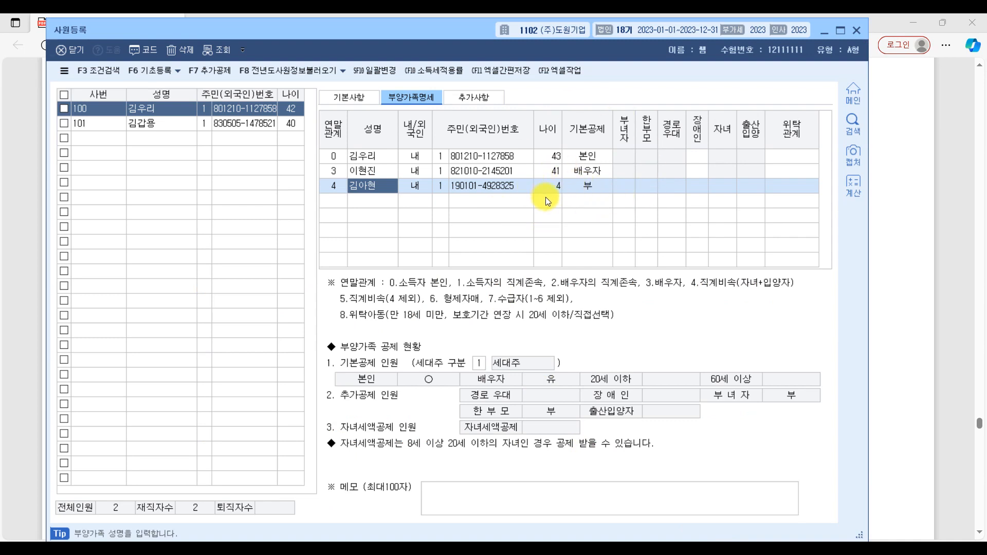
pyautogui.click(601, 187)
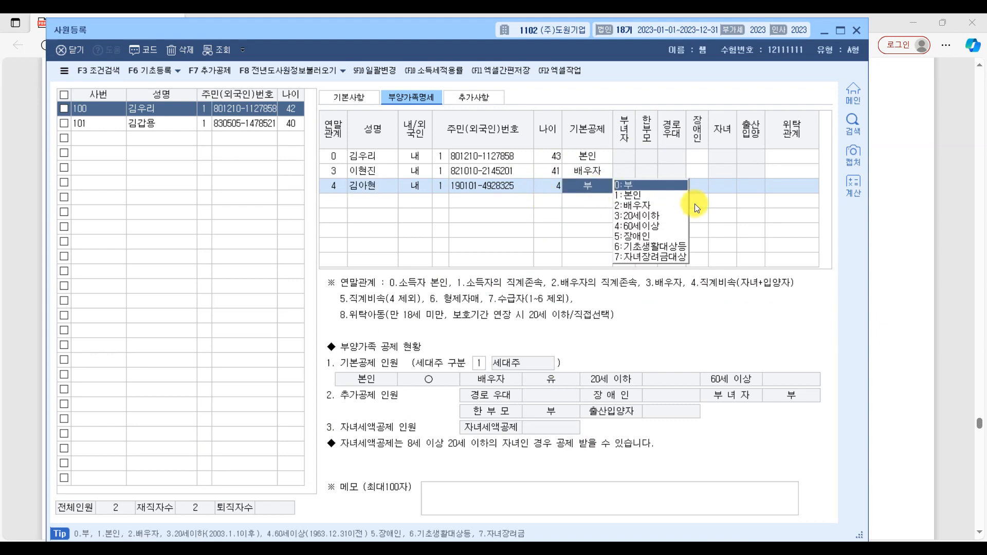
pyautogui.click(662, 218)
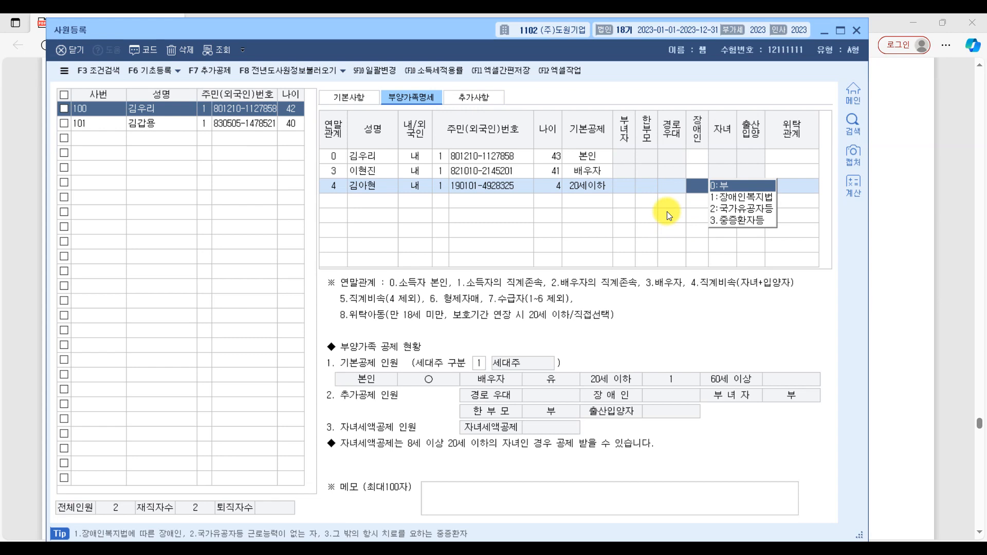
pyautogui.click(809, 185)
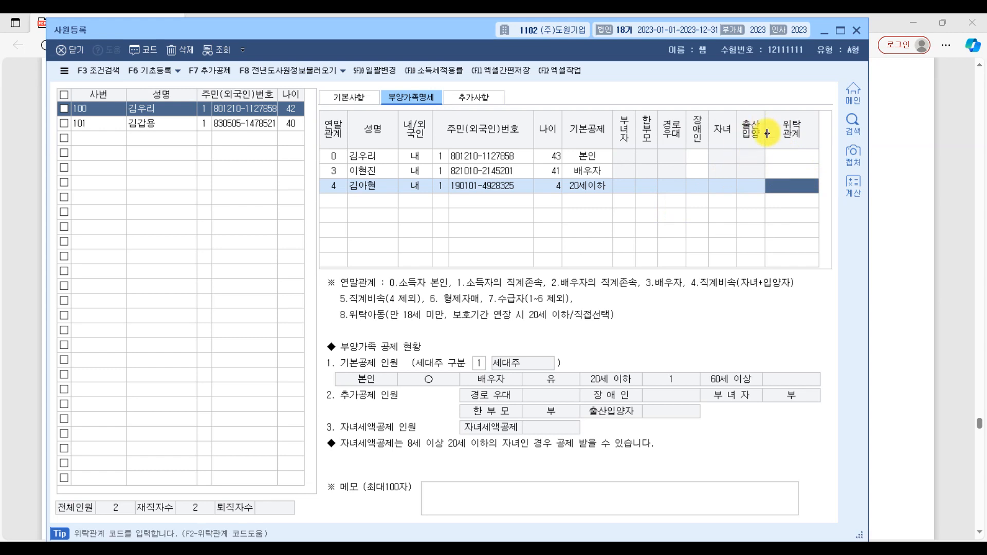
# Step: Set the adopted child's 출산입양 to 첫째 in 부양가족명세
pyautogui.click(746, 189)
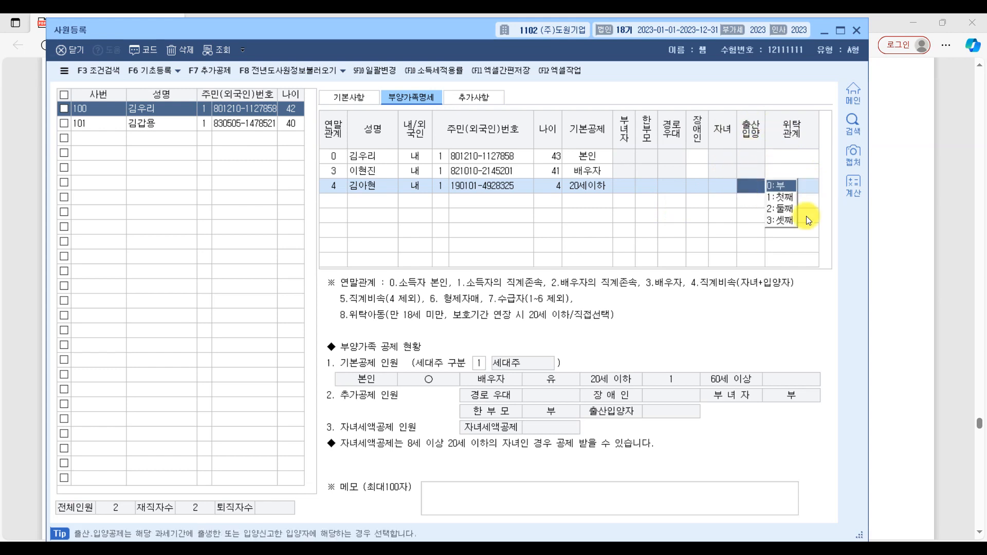
pyautogui.click(949, 390)
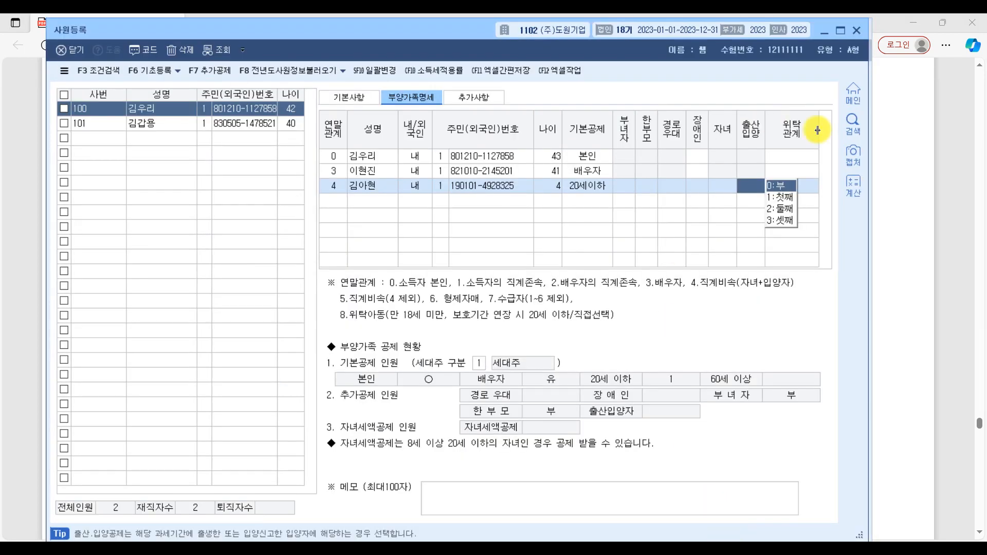
pyautogui.click(785, 200)
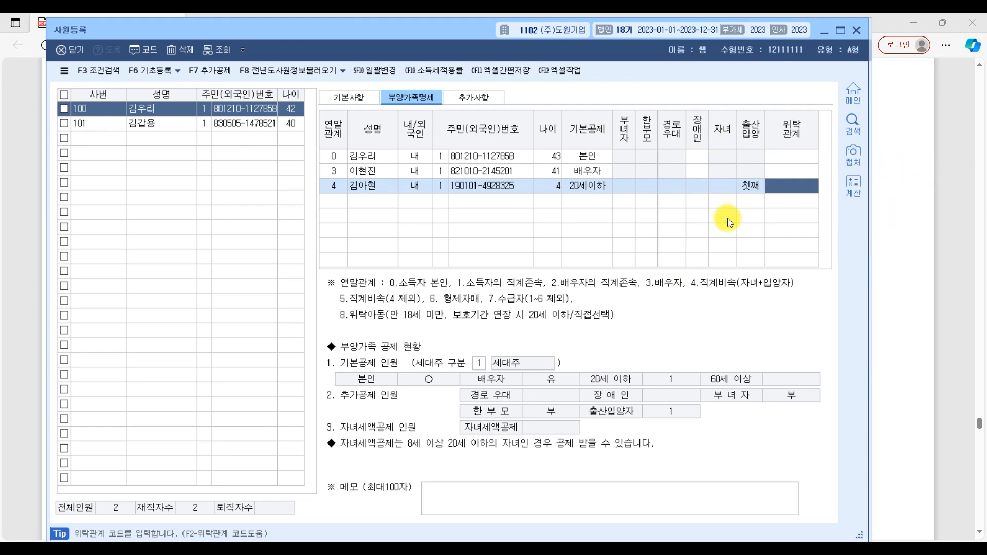
# Step: Switch to the exam PDF and underline 입양신고함 in the adopted child's 비고 remark of the 부양가족 table
pyautogui.click(936, 193)
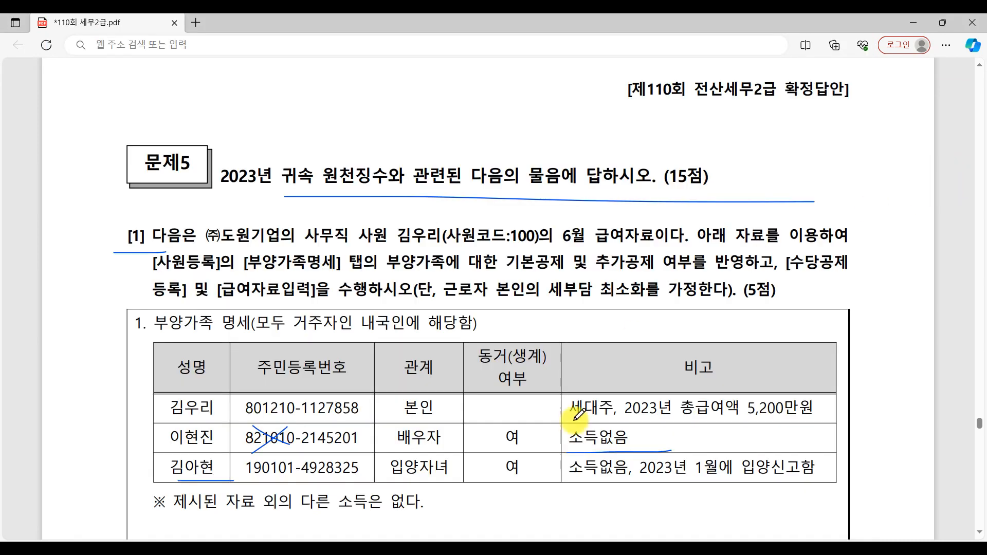
pyautogui.scroll(-3, 567, 492)
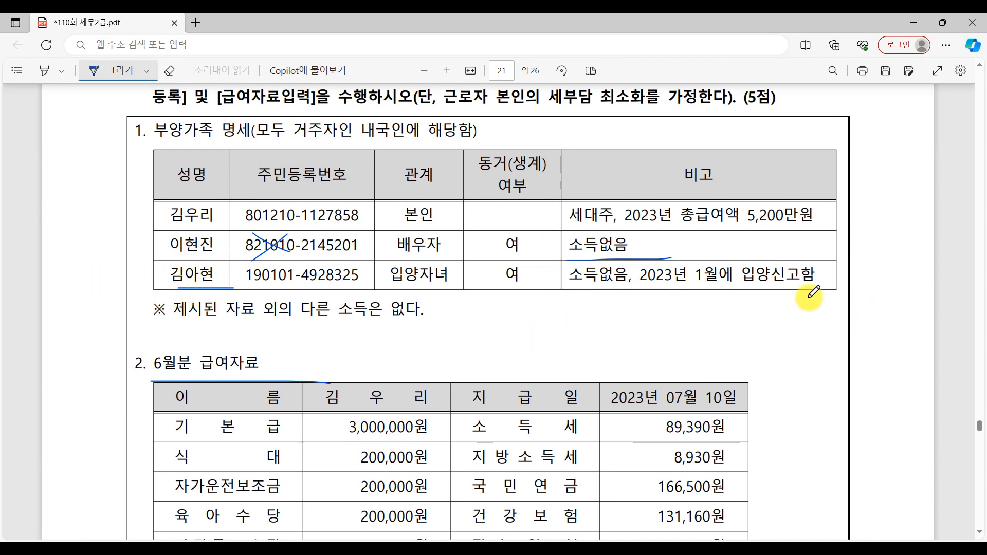
pyautogui.moveTo(712, 292); pyautogui.dragTo(862, 292)
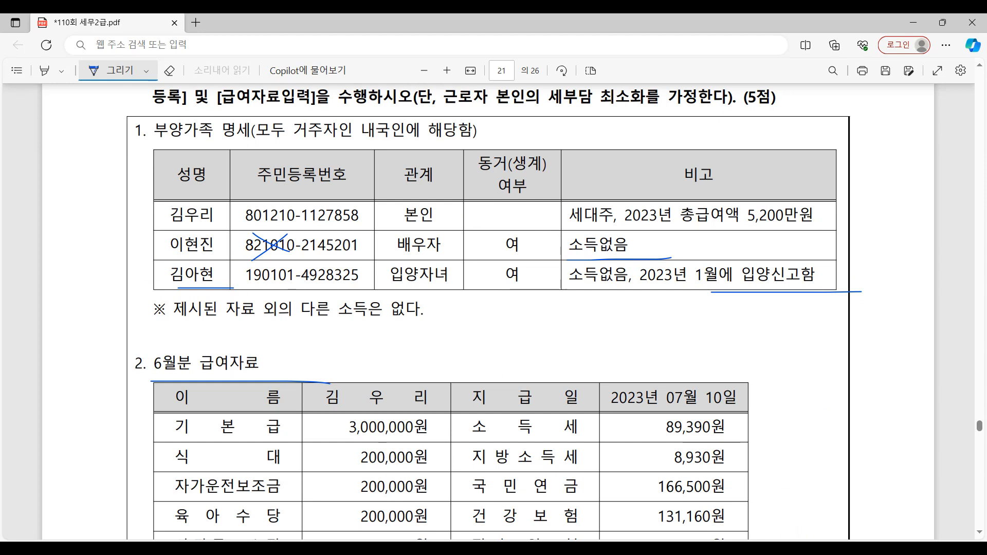
# Step: Return to KcLep and close the 사원등록 window
pyautogui.moveTo(793, 548)
pyautogui.click(792, 501)
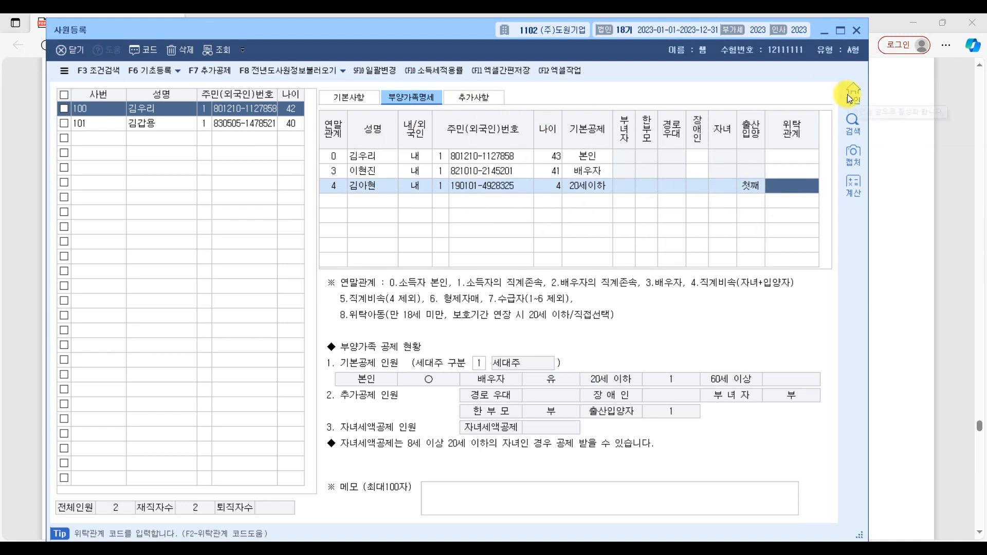
pyautogui.click(855, 30)
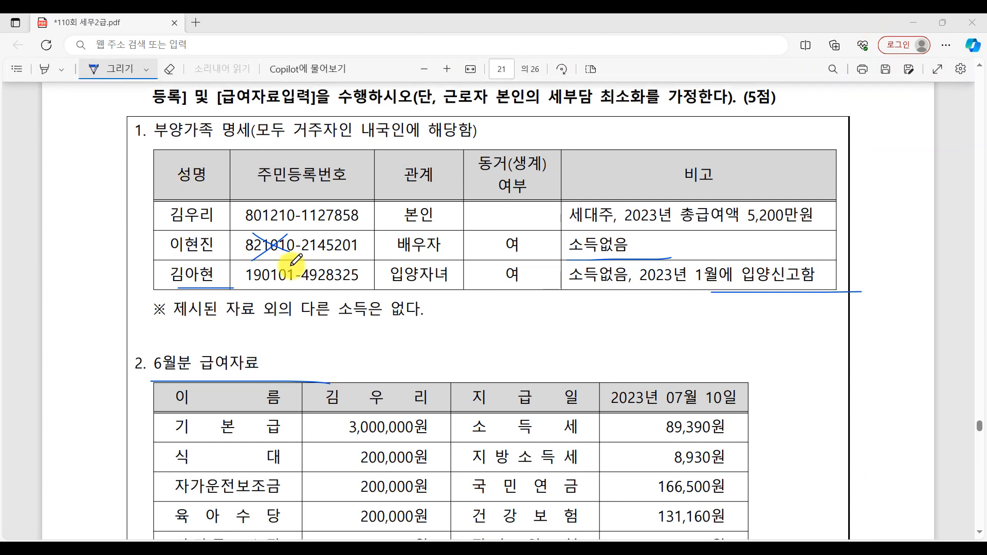
# Step: In the exam PDF, underline the 6월분 급여자료 heading and handwrite 과 beside 기본급 in the pay table
pyautogui.scroll(-4, 569, 316)
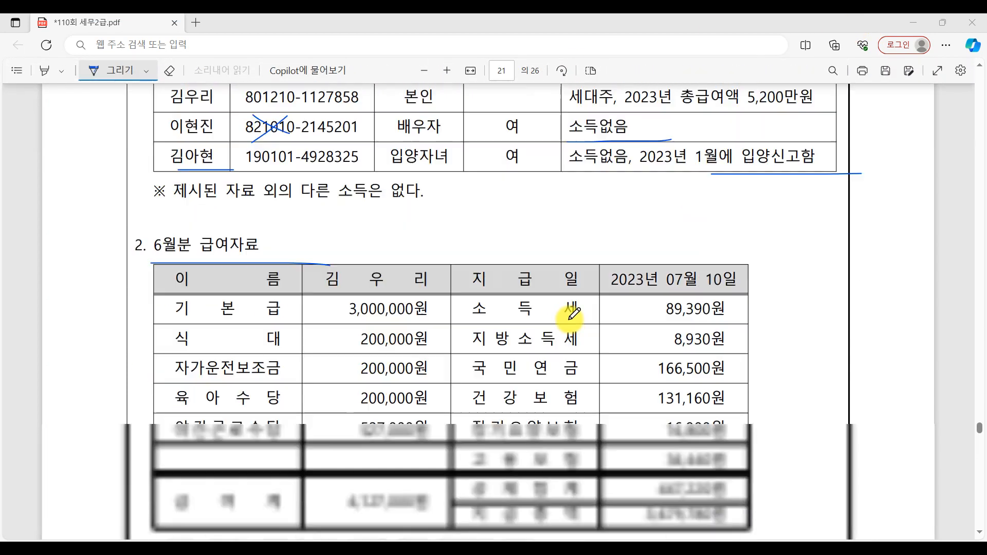
pyautogui.moveTo(117, 176); pyautogui.dragTo(364, 194)
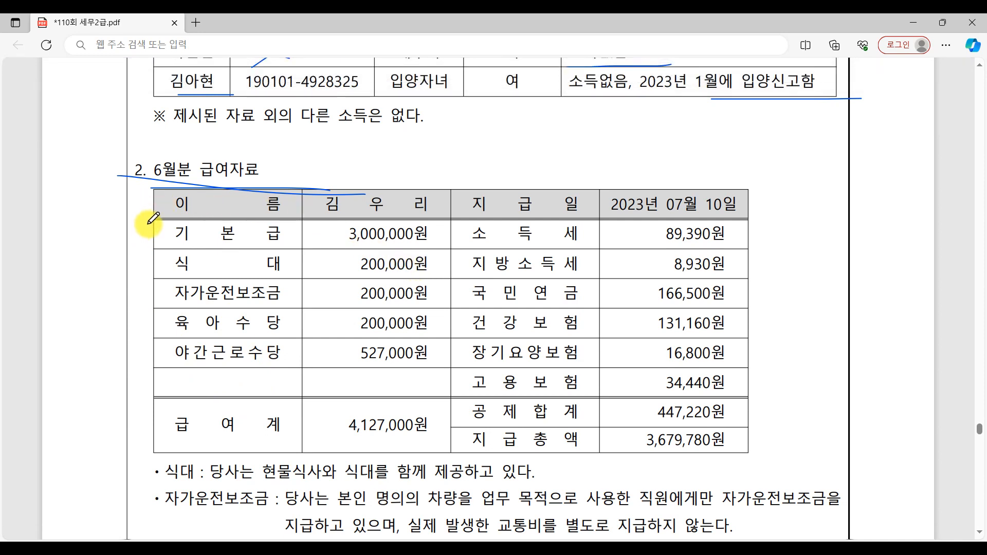
pyautogui.moveTo(163, 235); pyautogui.dragTo(168, 235)
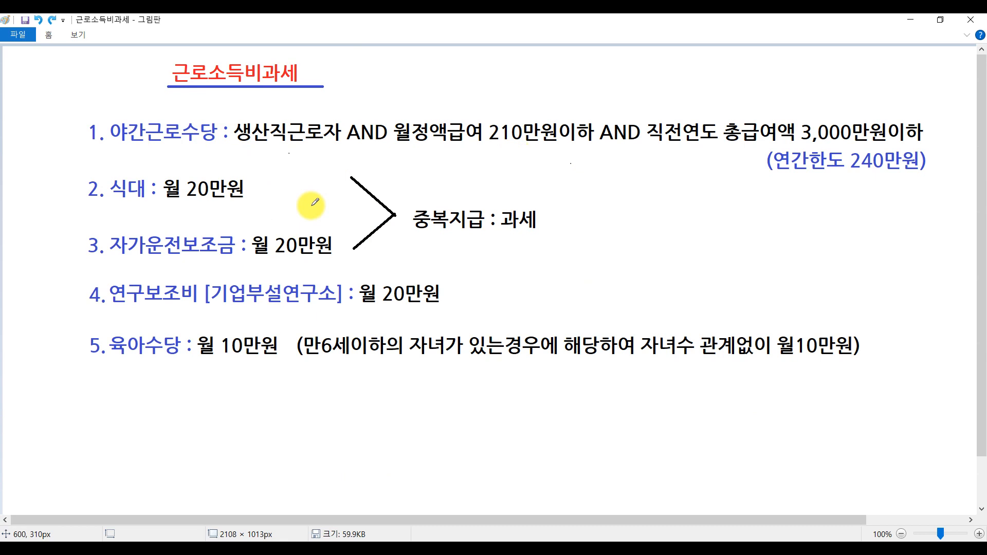
# Step: In the 근로소득비과세 notes in Paint, underline the five allowance names and the 월 20만원 and 월 10만원 limits of items 2 to 5
pyautogui.moveTo(106, 148); pyautogui.dragTo(127, 149)
pyautogui.moveTo(110, 201); pyautogui.dragTo(129, 201)
pyautogui.moveTo(106, 314); pyautogui.dragTo(132, 315)
pyautogui.moveTo(113, 365); pyautogui.dragTo(136, 367)
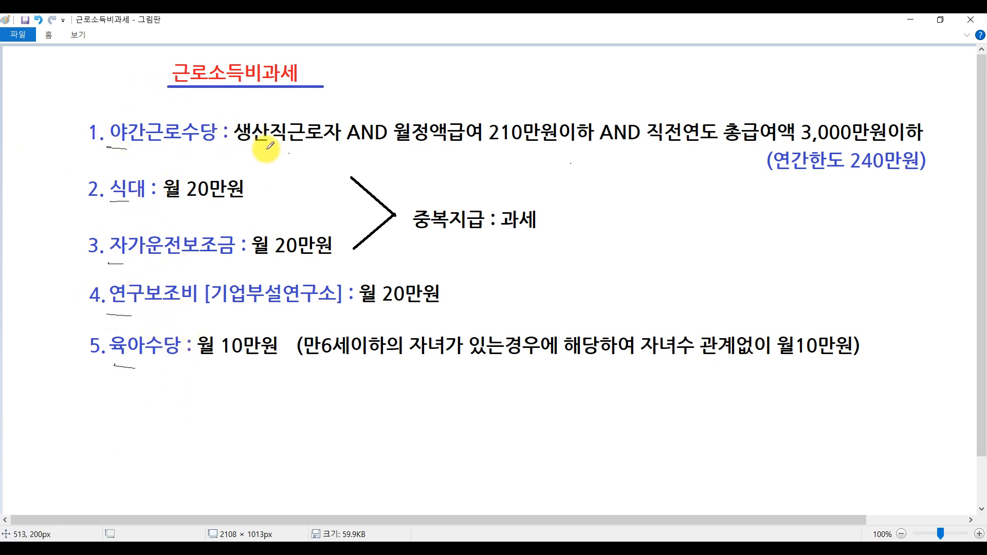
pyautogui.moveTo(180, 202); pyautogui.dragTo(278, 202)
pyautogui.moveTo(251, 260); pyautogui.dragTo(354, 266)
pyautogui.moveTo(368, 313); pyautogui.dragTo(472, 311)
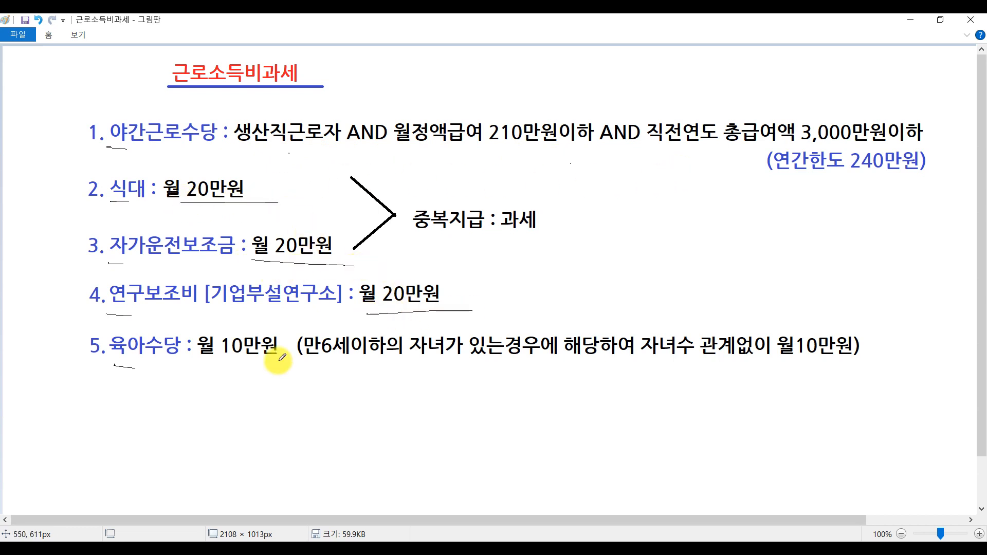
pyautogui.moveTo(216, 373); pyautogui.dragTo(344, 367)
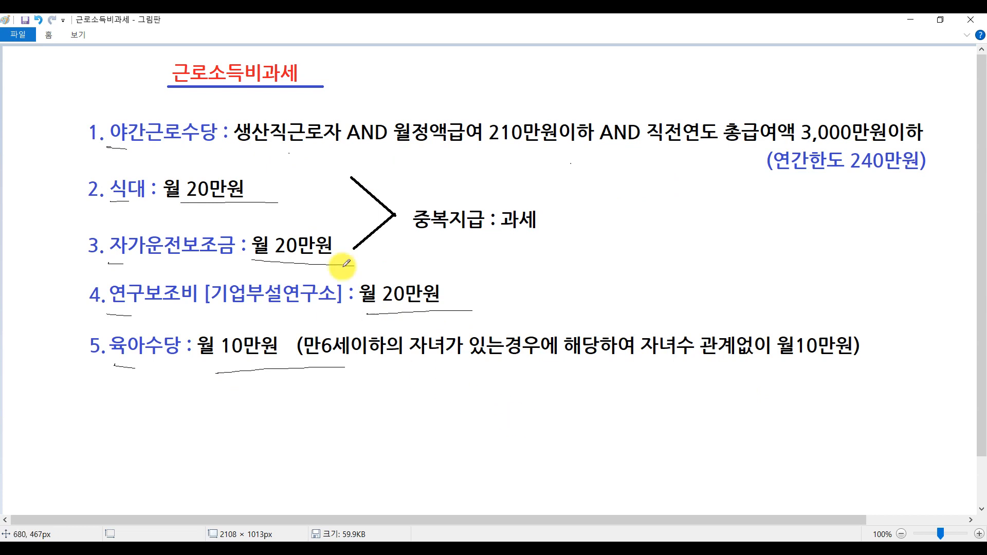
# Step: Underline and circle 식대 in the Paint notes, trace the bracket joining items 2 and 3, and underline 중복지급 : 과세
pyautogui.moveTo(107, 200); pyautogui.dragTo(157, 201)
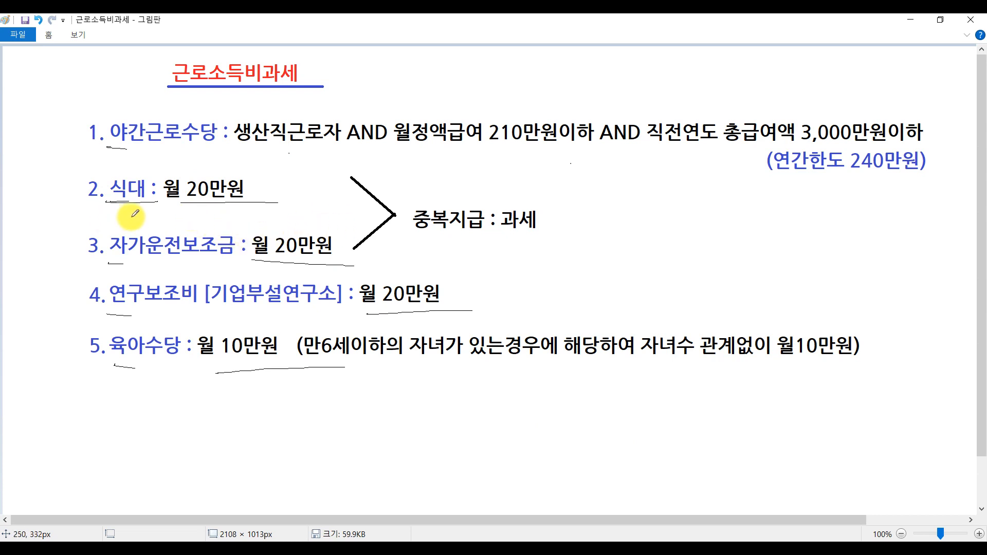
pyautogui.moveTo(148, 200)
pyautogui.mouseDown()
pyautogui.moveTo(99, 191)
pyautogui.moveTo(136, 211)
pyautogui.mouseUp()
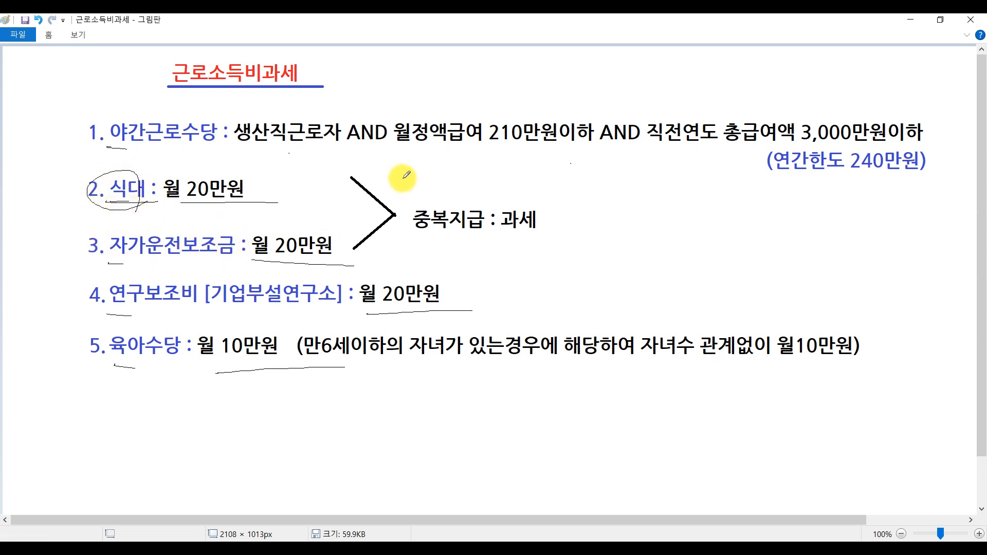
pyautogui.moveTo(335, 178)
pyautogui.mouseDown()
pyautogui.moveTo(399, 213)
pyautogui.moveTo(369, 257)
pyautogui.mouseUp()
pyautogui.moveTo(407, 230); pyautogui.dragTo(566, 240)
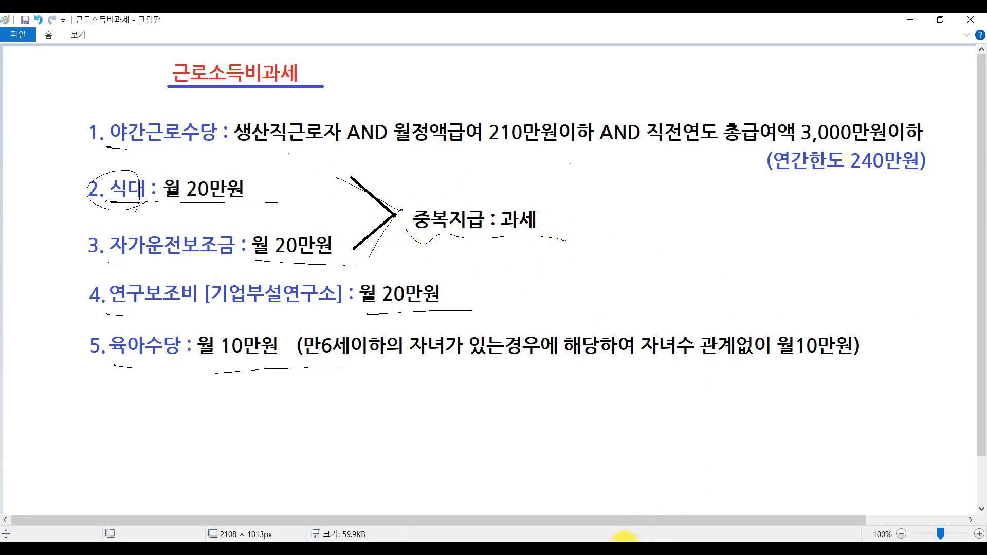
# Step: Switch to the exam PDF and handwrite 비 beside 식대, 자가운전보조금, 육아수당 and 야간근로수당 in the pay table
pyautogui.click(628, 548)
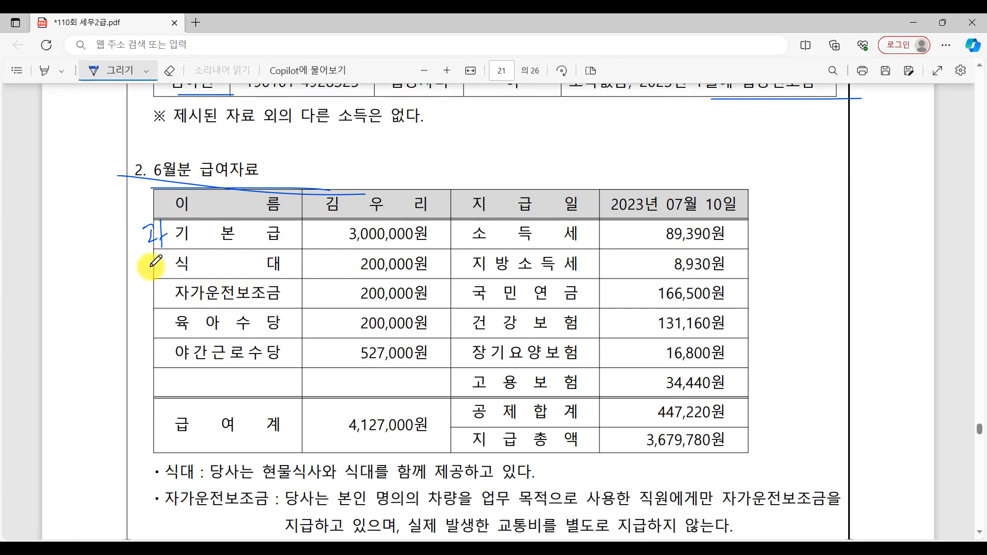
pyautogui.moveTo(143, 269); pyautogui.dragTo(155, 280)
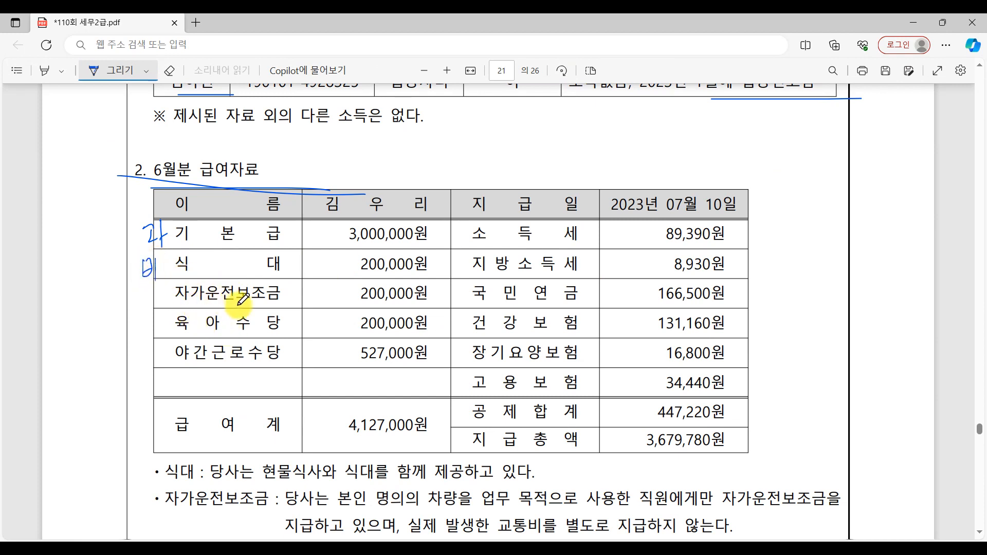
pyautogui.moveTo(147, 303); pyautogui.dragTo(150, 305)
pyautogui.moveTo(153, 289)
pyautogui.mouseDown()
pyautogui.moveTo(148, 336)
pyautogui.moveTo(157, 366)
pyautogui.mouseUp()
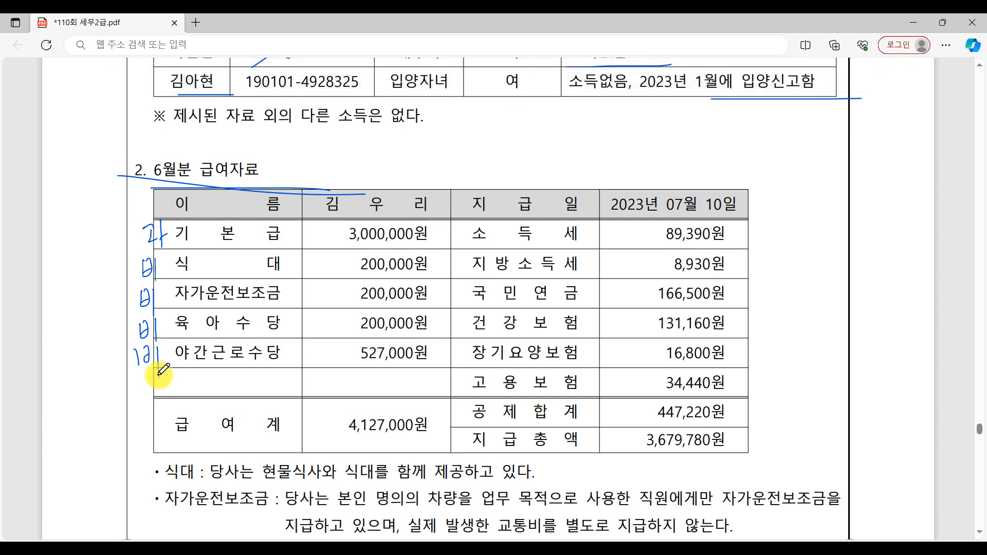
# Step: Underline the 식대 note about 현물식사 being provided together, and cross out 식대's 비 mark, writing 과 beside it
pyautogui.scroll(-2, 164, 369)
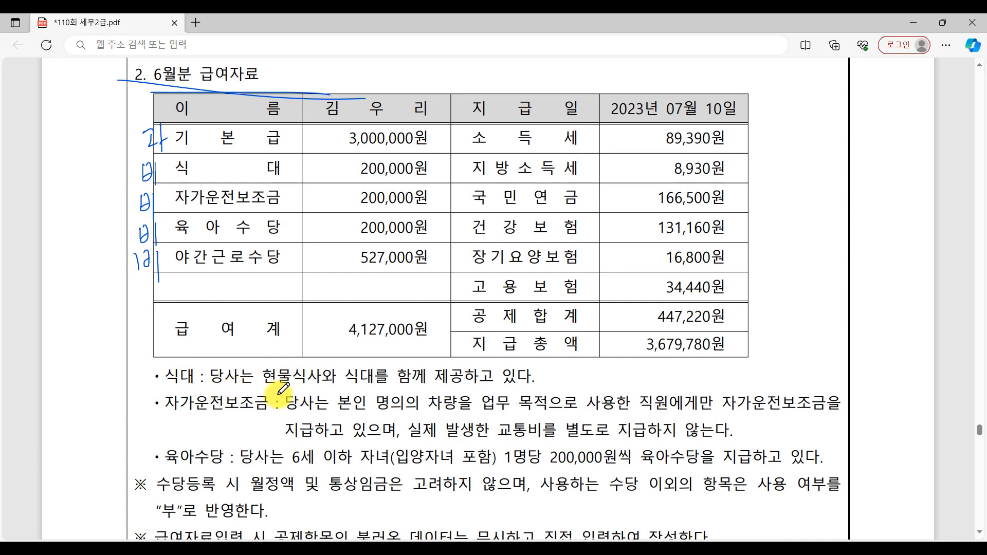
pyautogui.moveTo(278, 392); pyautogui.dragTo(332, 395)
pyautogui.moveTo(417, 389); pyautogui.dragTo(563, 381)
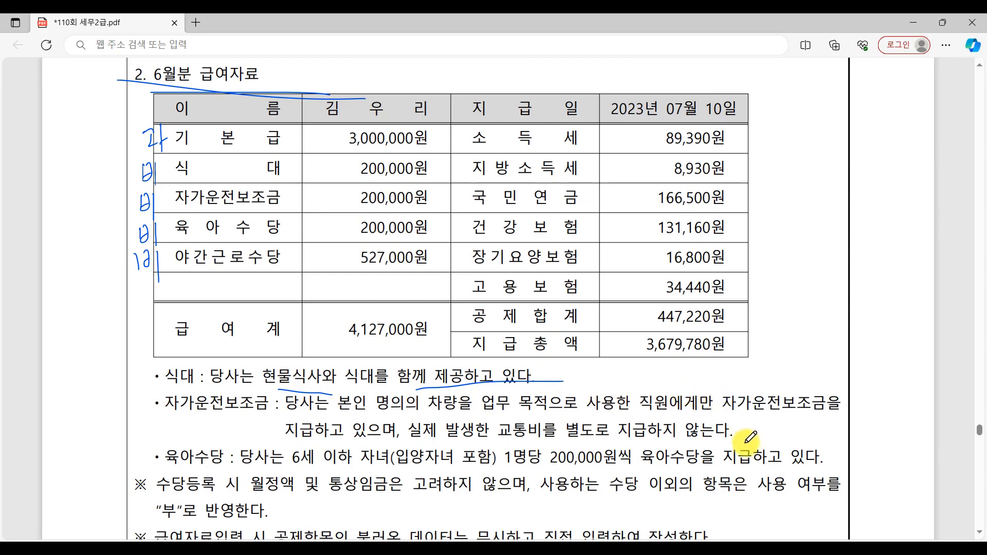
pyautogui.click(736, 548)
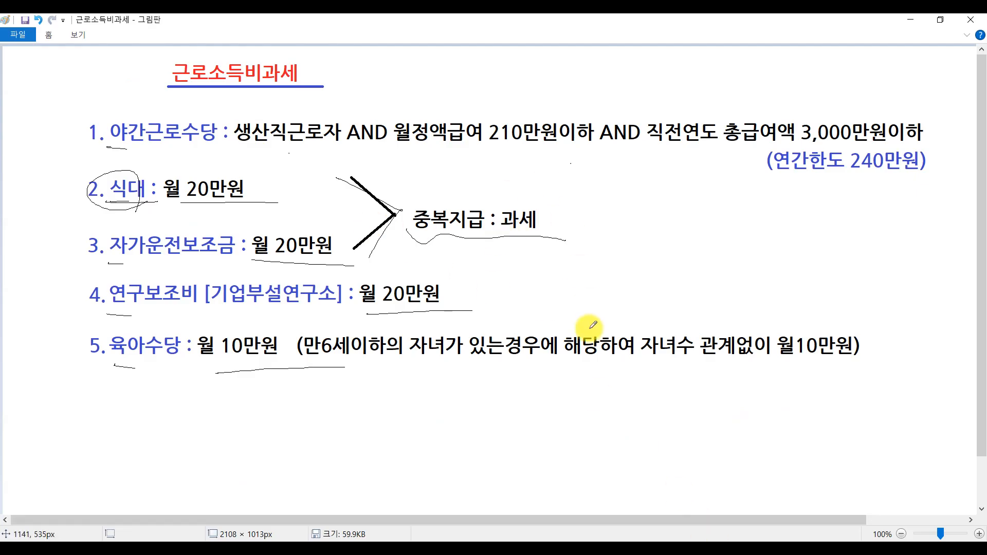
pyautogui.click(731, 534)
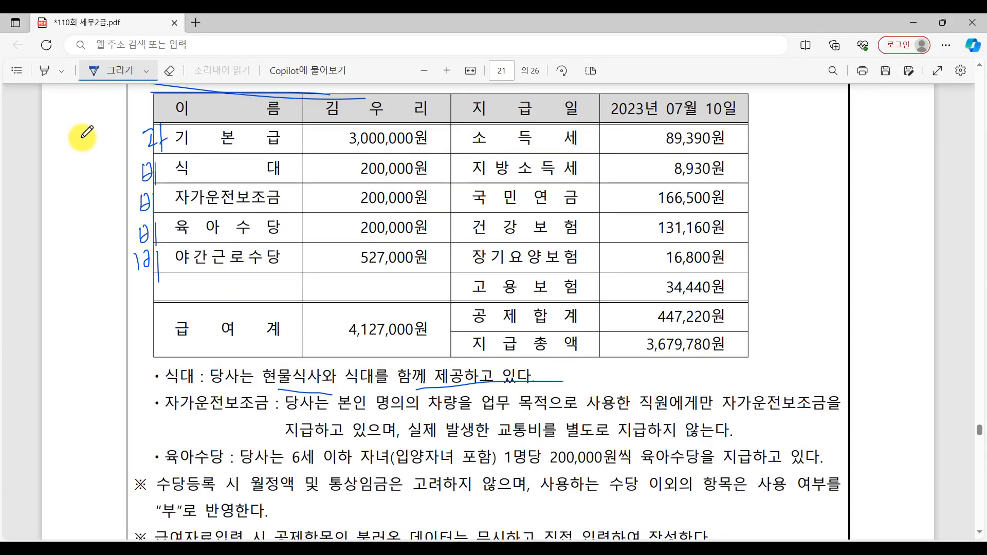
pyautogui.moveTo(162, 162)
pyautogui.mouseDown()
pyautogui.moveTo(132, 190)
pyautogui.moveTo(151, 175)
pyautogui.moveTo(170, 189)
pyautogui.mouseUp()
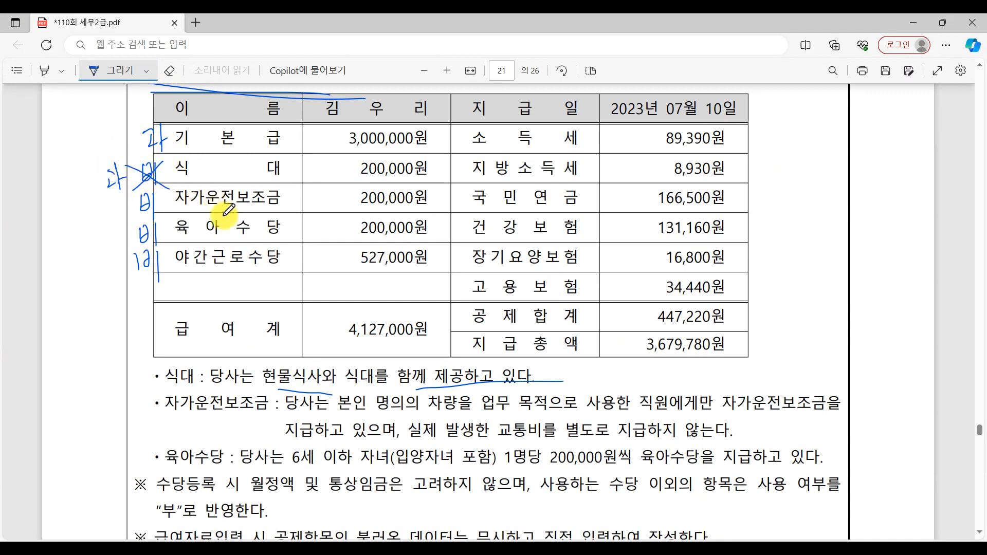
# Step: Underline 당사는 본인 명의 and 자가운전보조금 in the 자가운전보조금 note, and circle the 비 marks beside 자가운전보조금 and 육아수당
pyautogui.moveTo(287, 414); pyautogui.dragTo(407, 415)
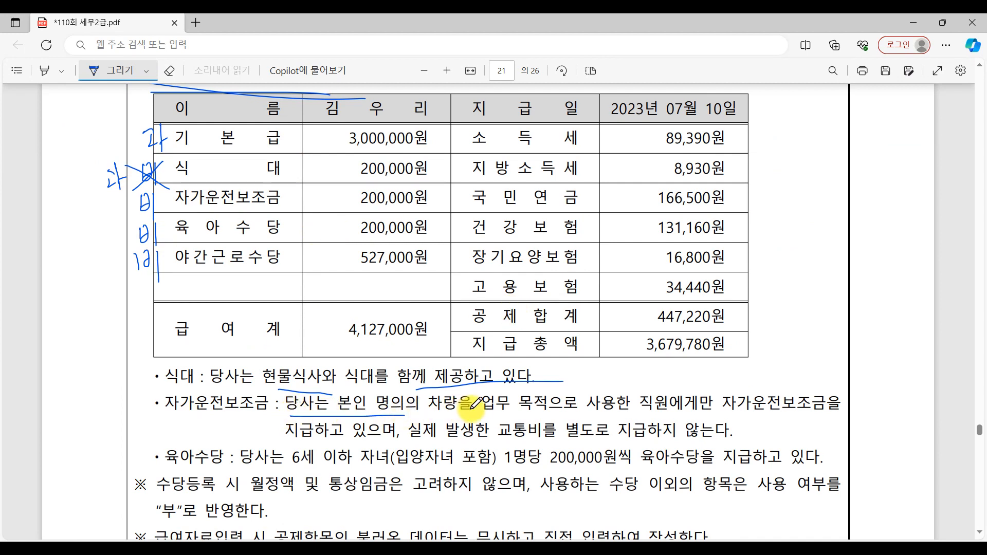
pyautogui.moveTo(729, 412); pyautogui.dragTo(854, 419)
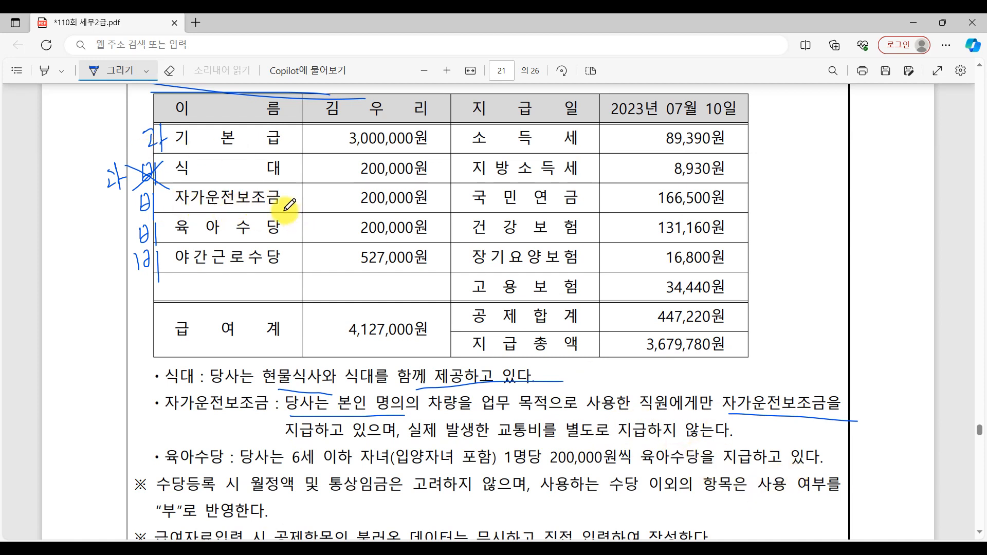
pyautogui.moveTo(136, 211)
pyautogui.mouseDown()
pyautogui.moveTo(150, 185)
pyautogui.moveTo(156, 215)
pyautogui.mouseUp()
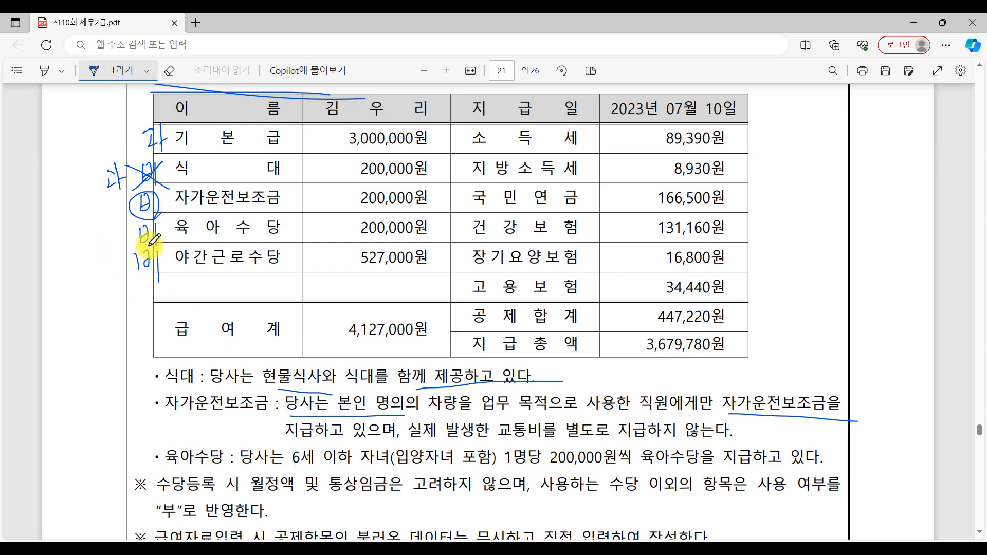
pyautogui.moveTo(149, 218); pyautogui.dragTo(168, 237)
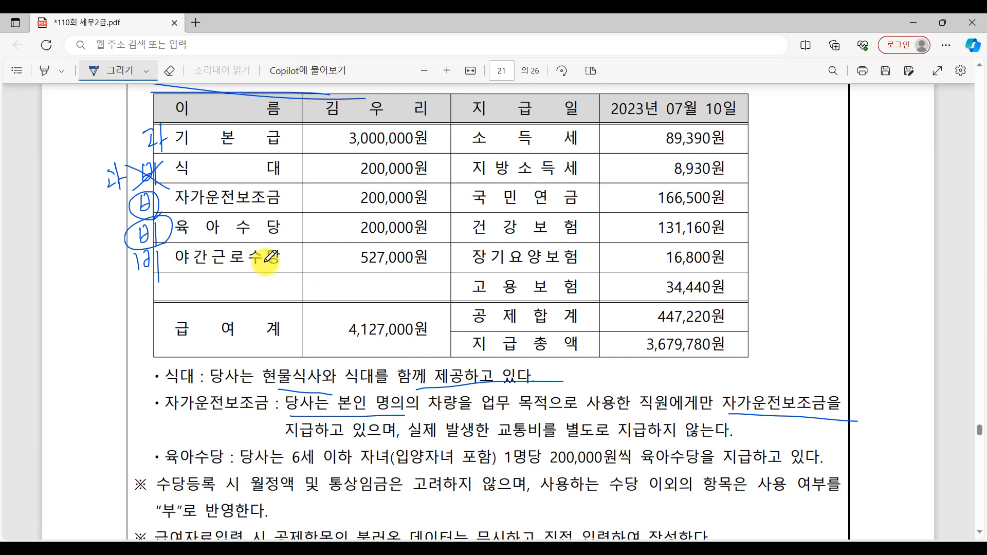
# Step: Underline 사무직 사원 and the employee's name in the text of question [1] in the exam PDF
pyautogui.scroll(8, 425, 357)
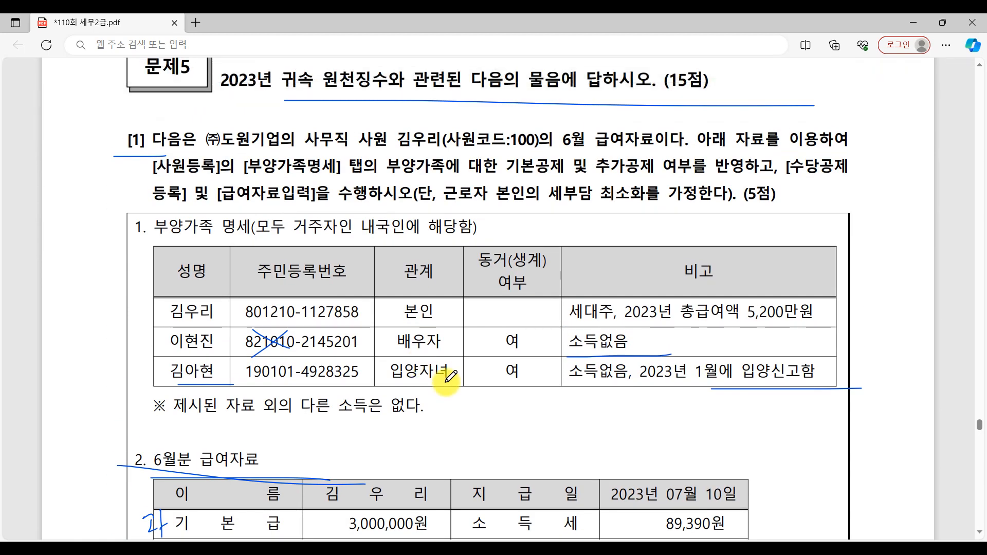
pyautogui.scroll(2, 451, 379)
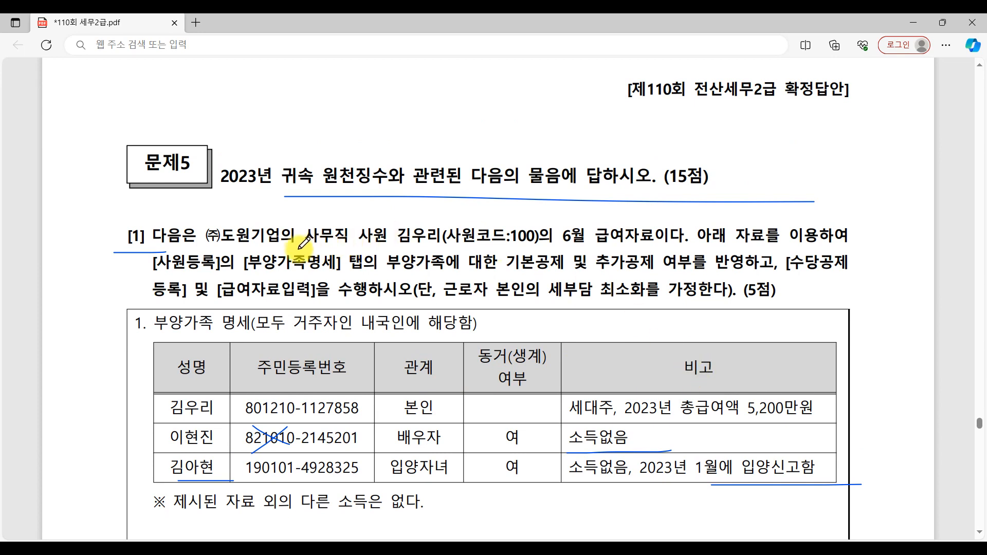
pyautogui.moveTo(297, 246); pyautogui.dragTo(433, 246)
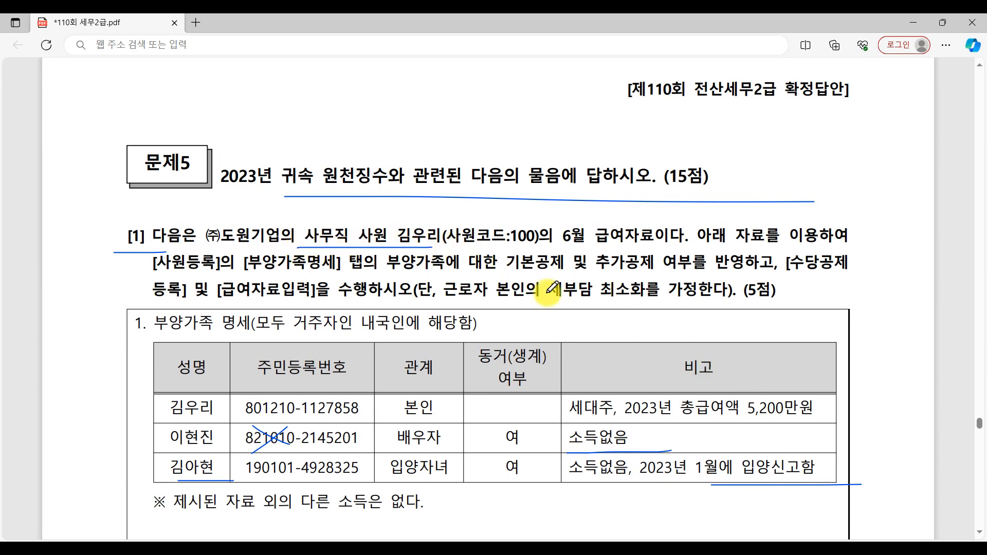
# Step: Switch to the 근로소득비과세 notes in Paint, underline 야간근로수당 and circle its 생산직 condition
pyautogui.click(708, 547)
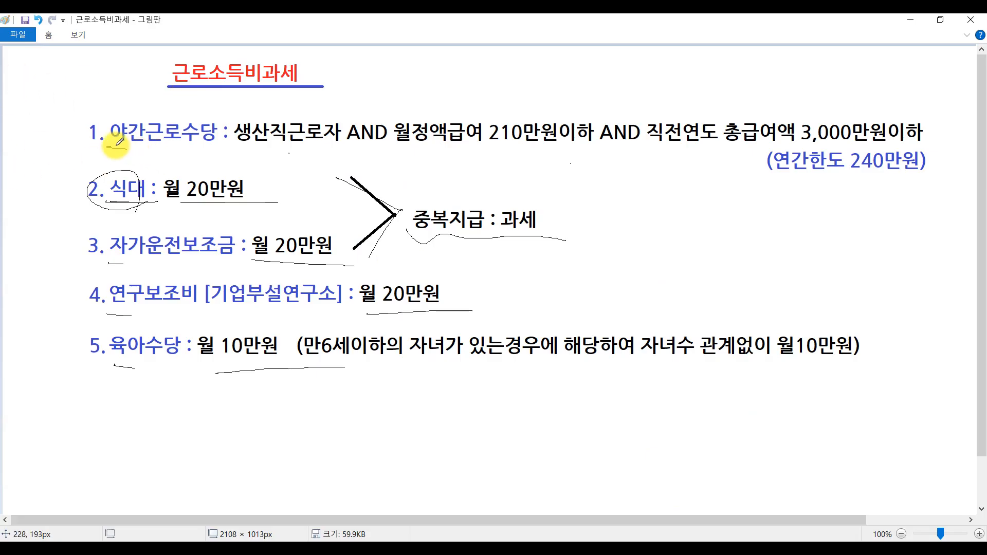
pyautogui.moveTo(105, 147); pyautogui.dragTo(240, 152)
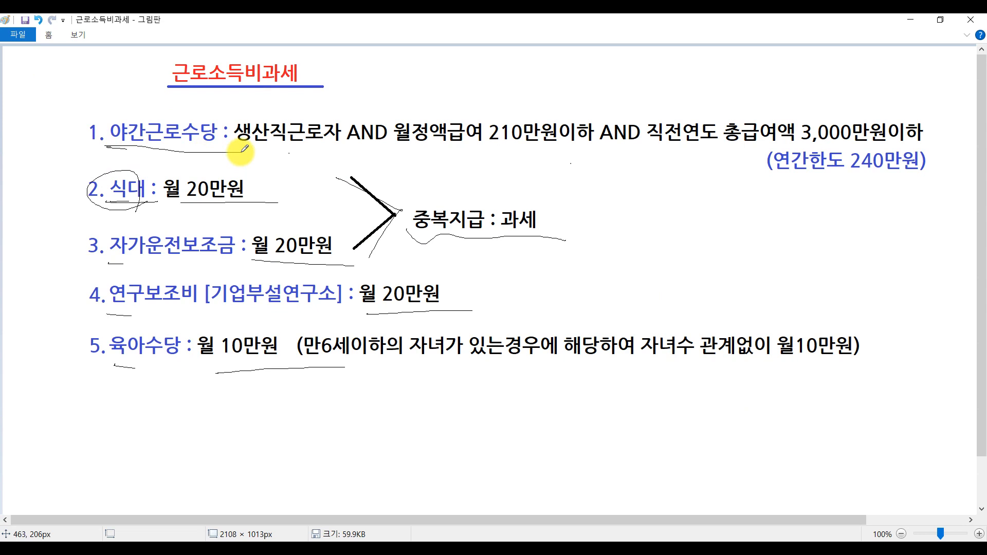
pyautogui.moveTo(294, 143); pyautogui.dragTo(281, 153)
pyautogui.moveTo(257, 96)
pyautogui.mouseDown()
pyautogui.moveTo(295, 160)
pyautogui.moveTo(261, 88)
pyautogui.moveTo(303, 162)
pyautogui.mouseUp()
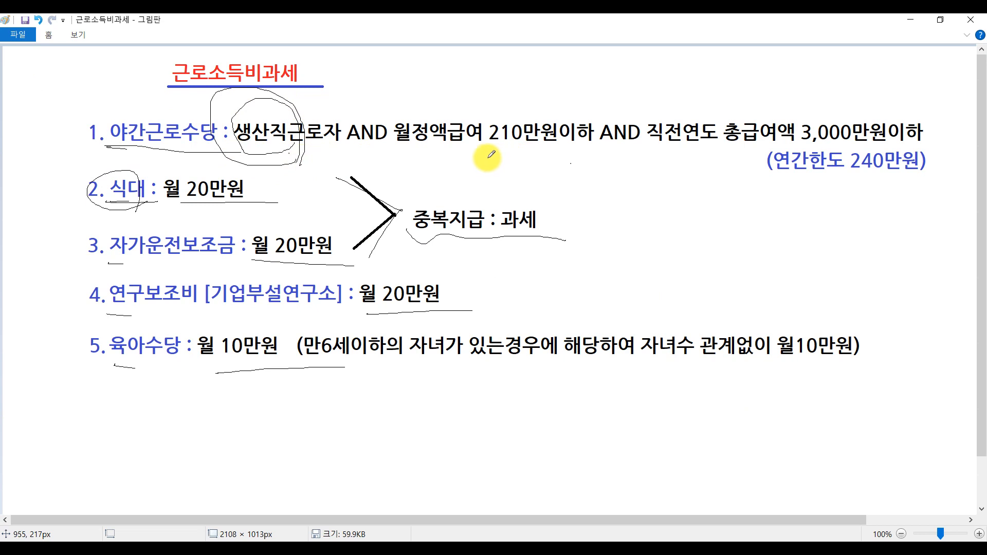
# Step: Underline the 월정액급여 210만원이하 condition in the Paint notes, and underline 사무직 사원 again in question [1] of the exam PDF
pyautogui.moveTo(464, 152); pyautogui.dragTo(579, 160)
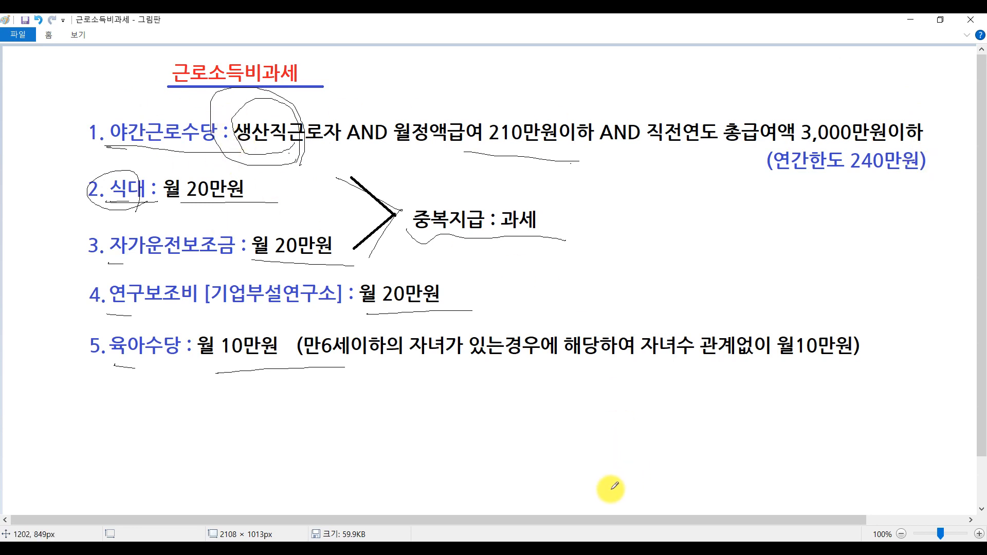
pyautogui.click(629, 546)
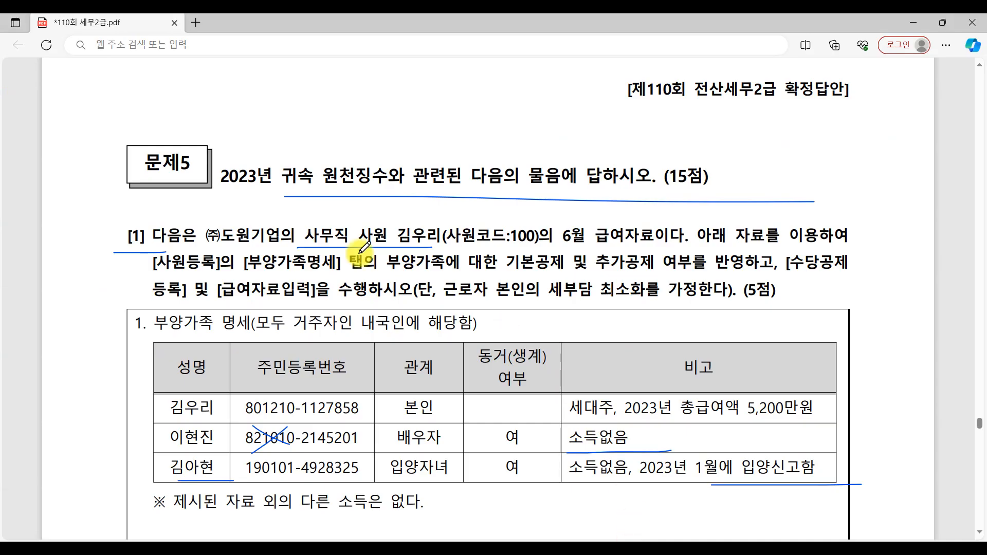
pyautogui.moveTo(309, 246); pyautogui.dragTo(408, 234)
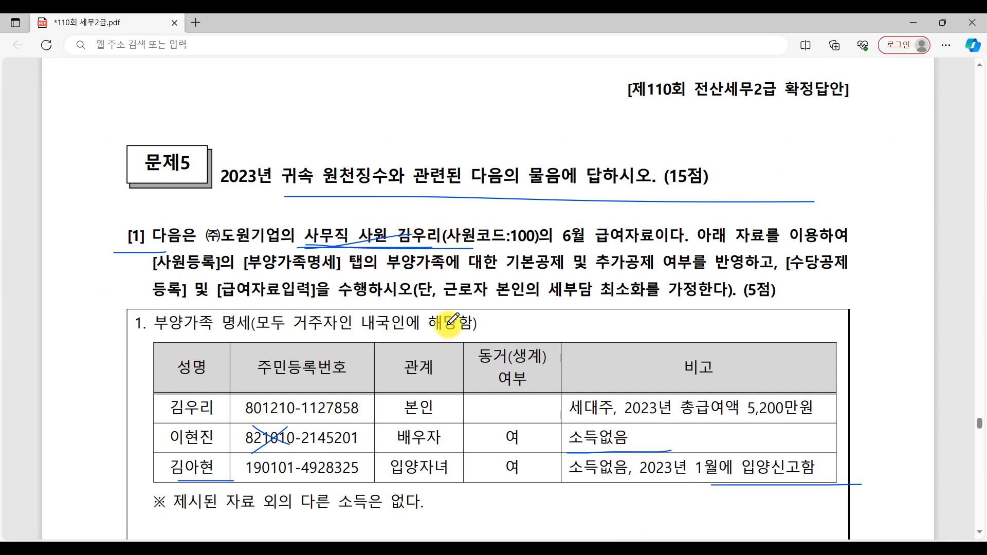
# Step: Cross out the 비 mark beside 야간근로수당 in the 6월분 급여자료 table, write 과 next to it, and circle 야간근로수당
pyautogui.scroll(-8, 451, 329)
pyautogui.scroll(-1, 451, 337)
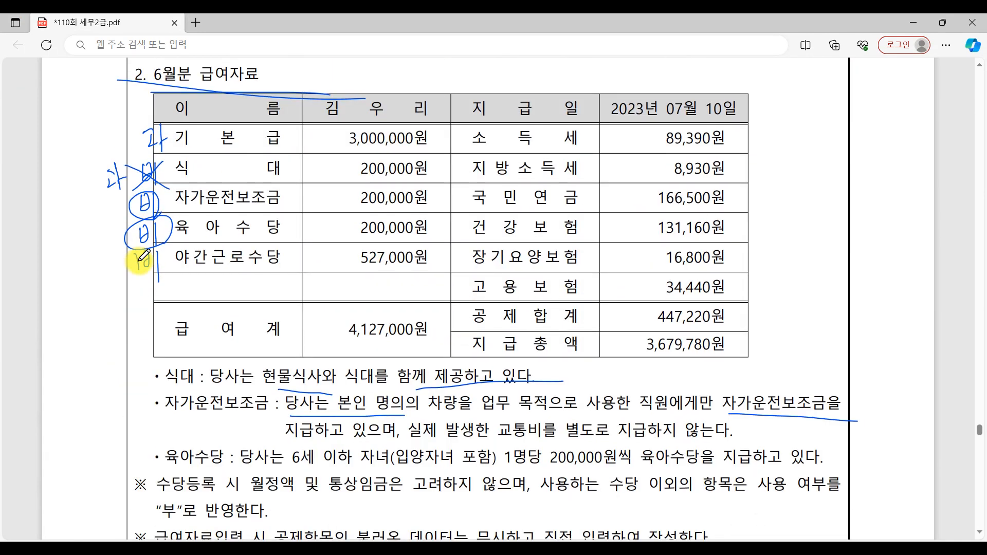
pyautogui.moveTo(94, 260); pyautogui.dragTo(108, 274)
pyautogui.moveTo(108, 256); pyautogui.dragTo(109, 280)
pyautogui.moveTo(108, 270)
pyautogui.mouseDown()
pyautogui.moveTo(138, 284)
pyautogui.moveTo(157, 267)
pyautogui.moveTo(171, 276)
pyautogui.mouseUp()
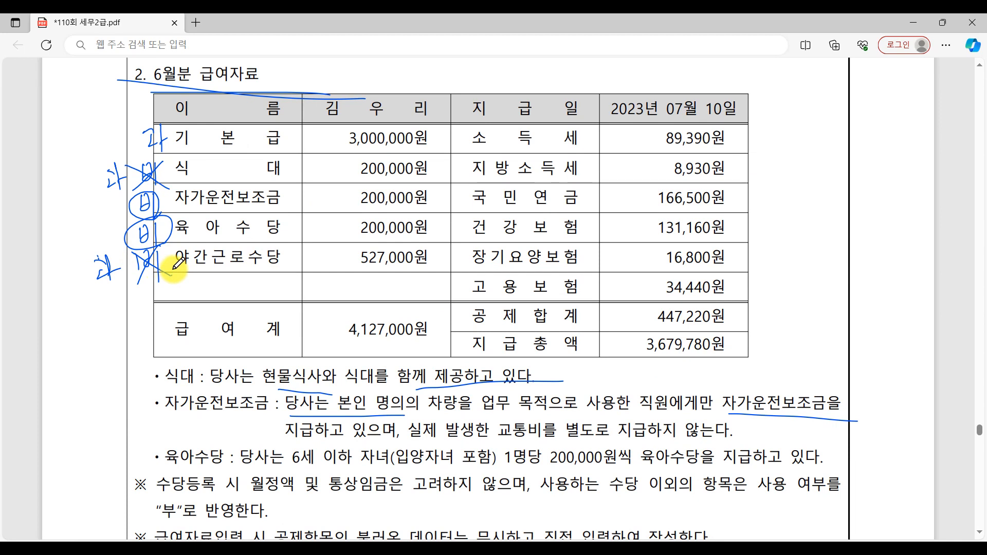
pyautogui.scroll(-4, 447, 399)
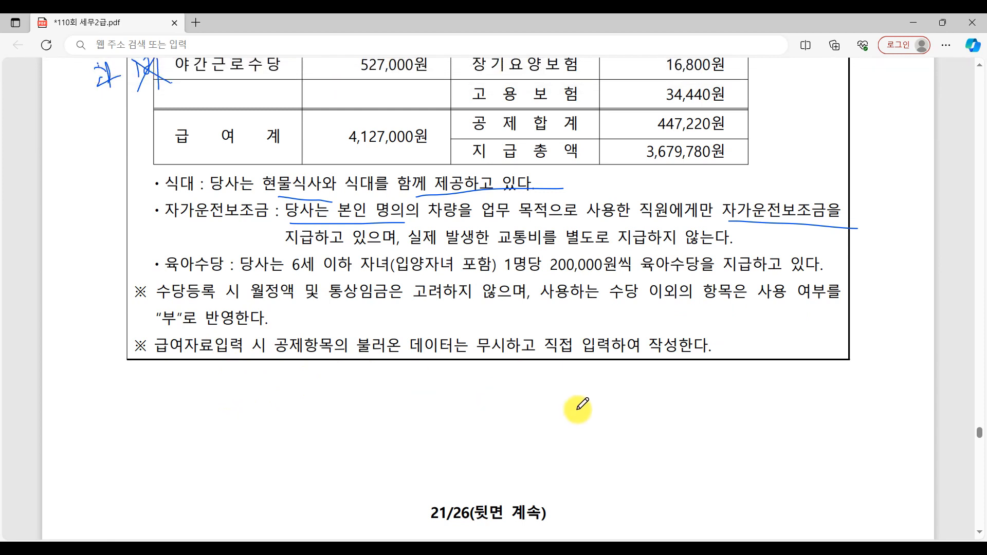
pyautogui.scroll(7, 756, 421)
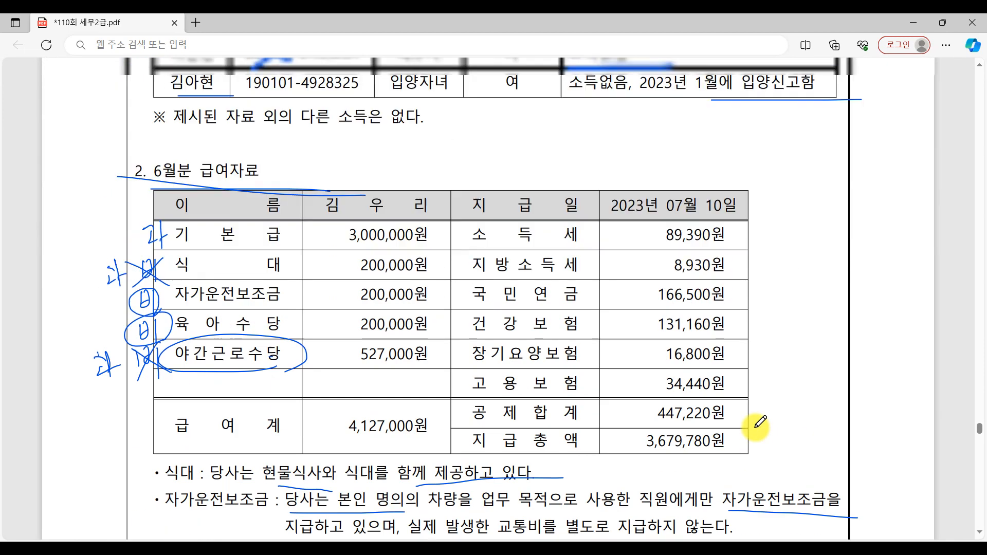
pyautogui.scroll(-2, 756, 421)
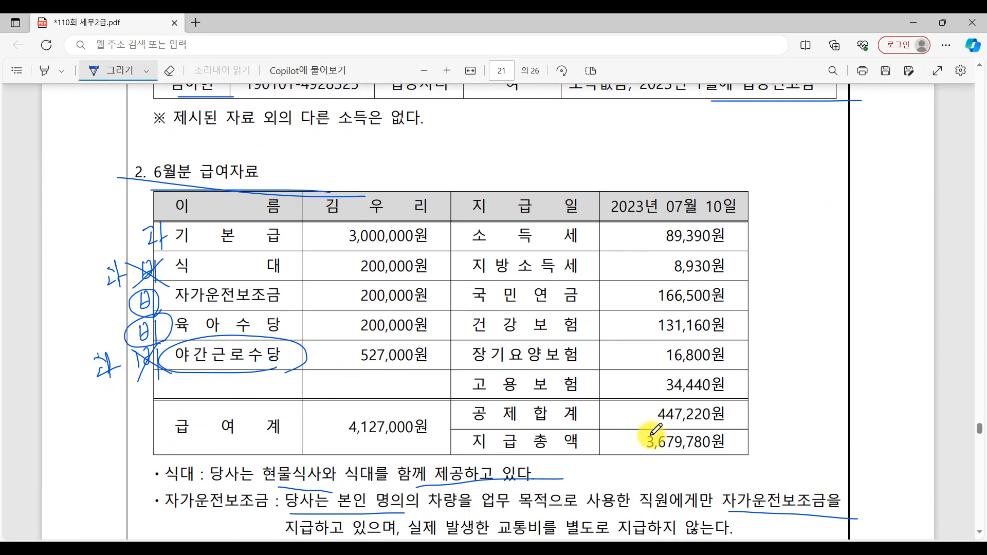
# Step: Switch to KcLep, open 수당공제등록 within 급여자료입력, and compare its 식대 entry with the exam's June pay table
pyautogui.hotkey('alt', 'Tab')
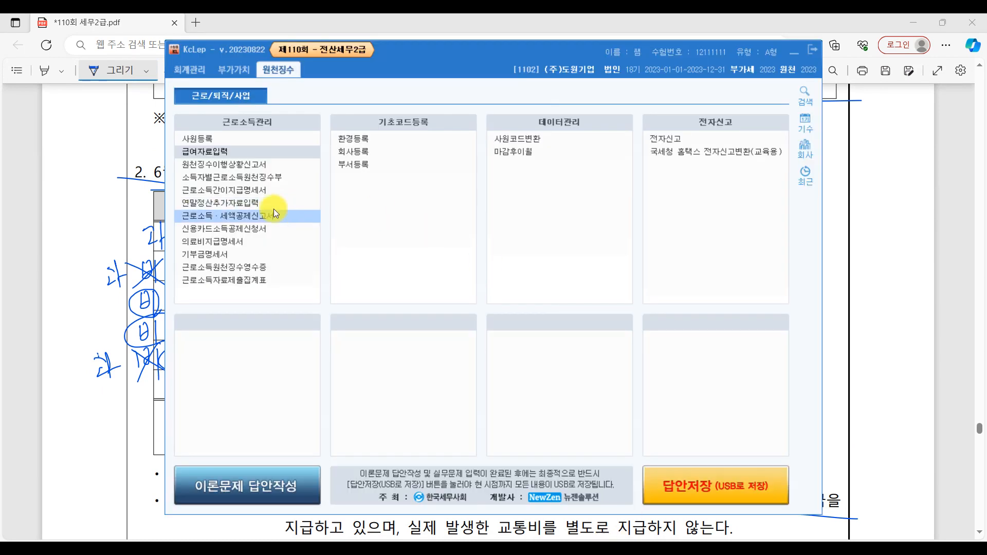
pyautogui.click(248, 151)
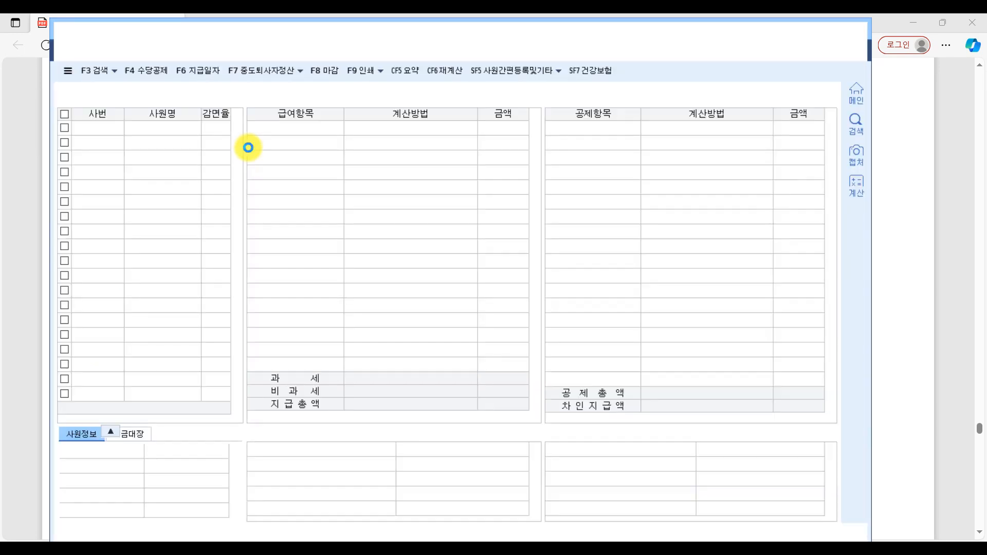
pyautogui.click(146, 71)
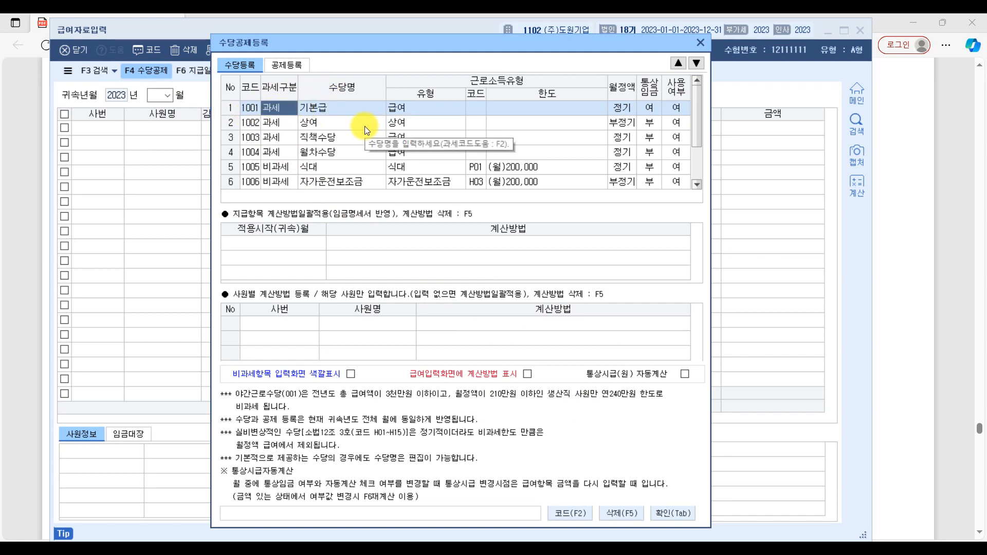
pyautogui.click(314, 168)
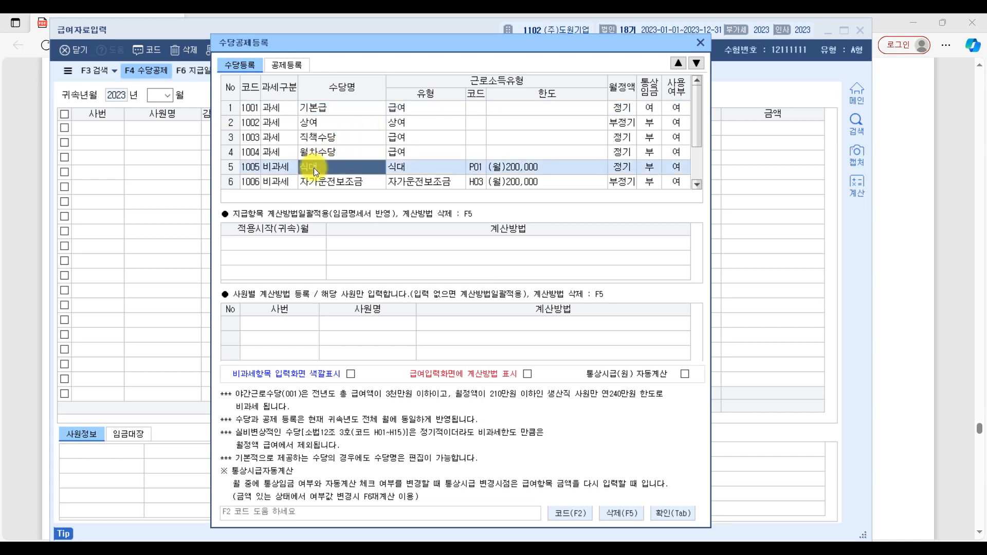
pyautogui.click(962, 280)
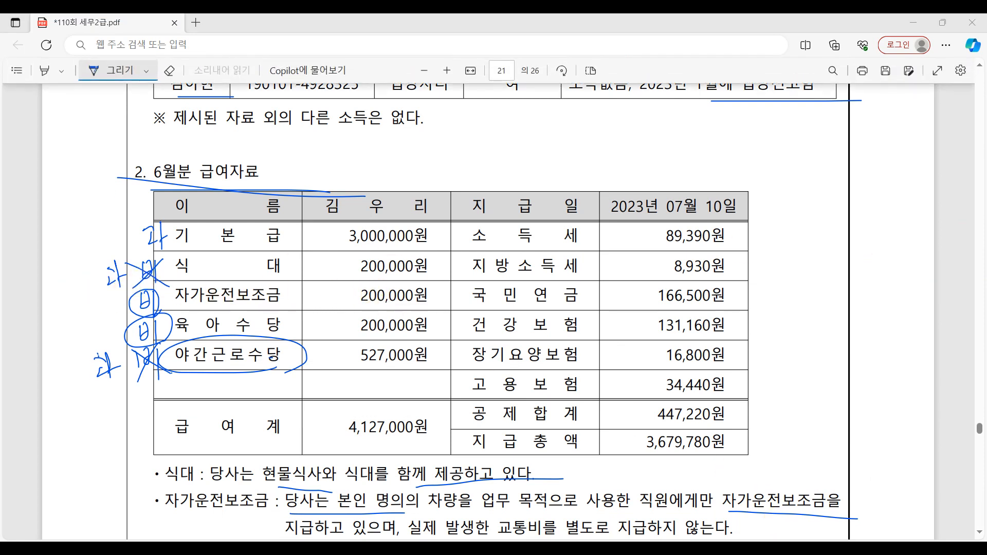
pyautogui.click(785, 552)
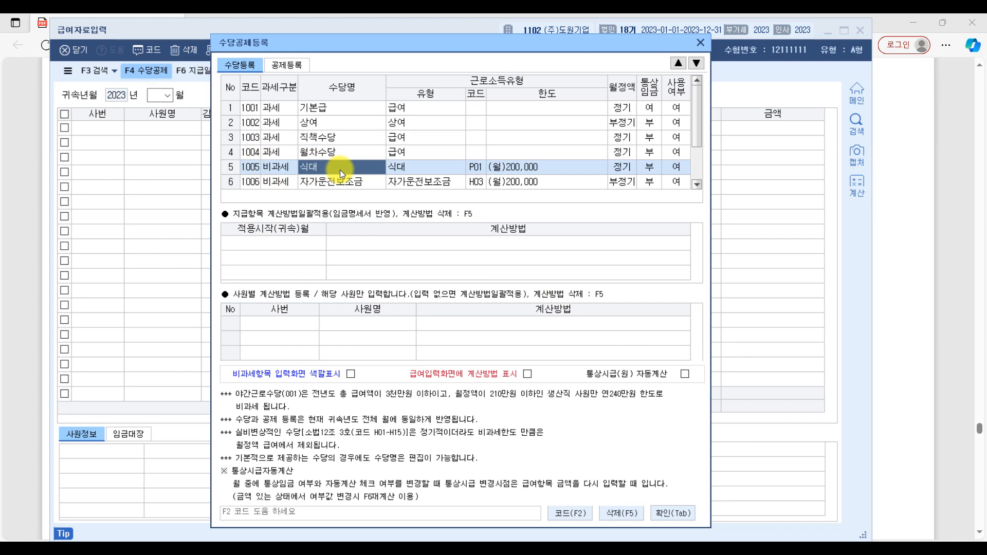
# Step: Add a new 과세 allowance named 식대 in the first empty row of 수당등록
pyautogui.scroll(-2, 340, 170)
pyautogui.click(268, 181)
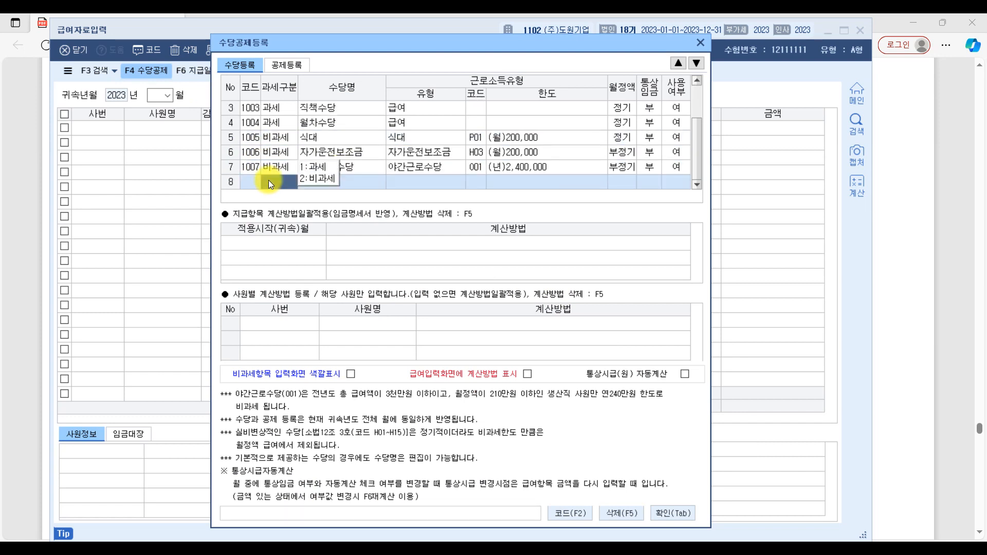
pyautogui.click(319, 167)
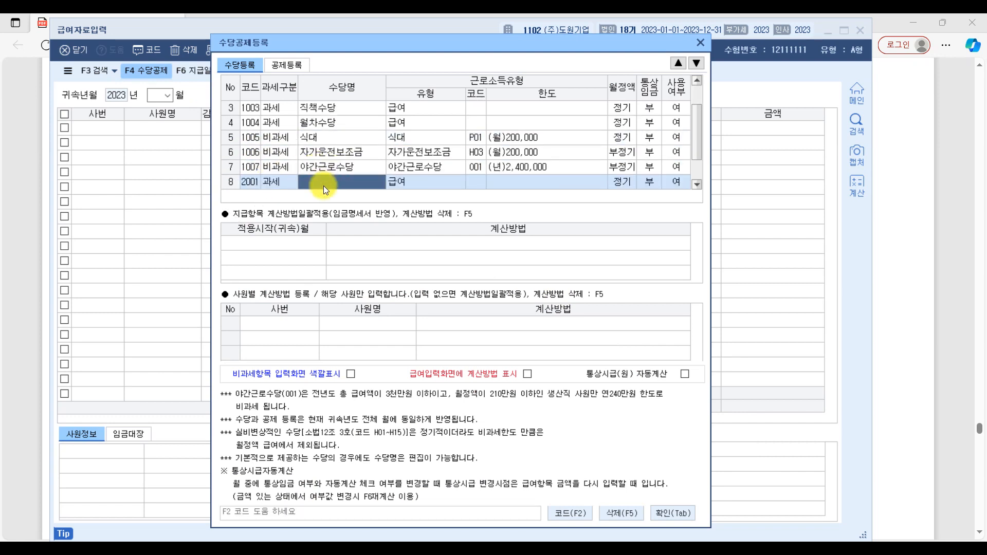
pyautogui.write('식대')
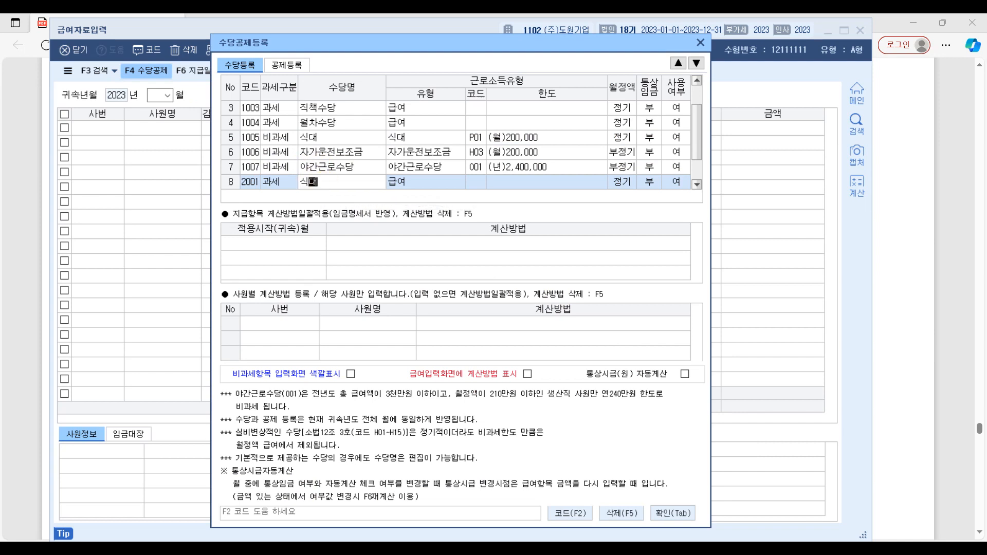
pyautogui.press('Return')
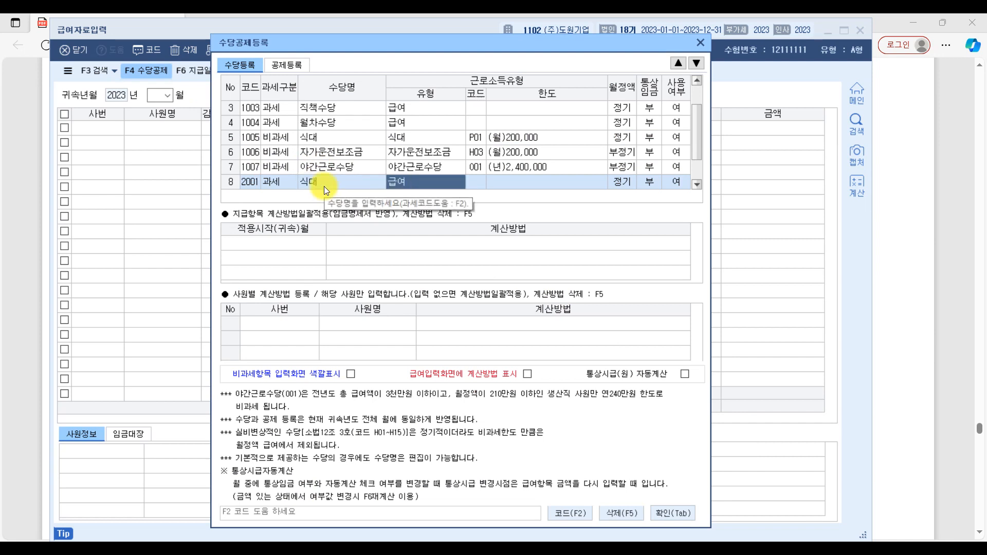
# Step: Move the new 과세 식대 allowance up the list to directly below 상여
pyautogui.click(334, 184)
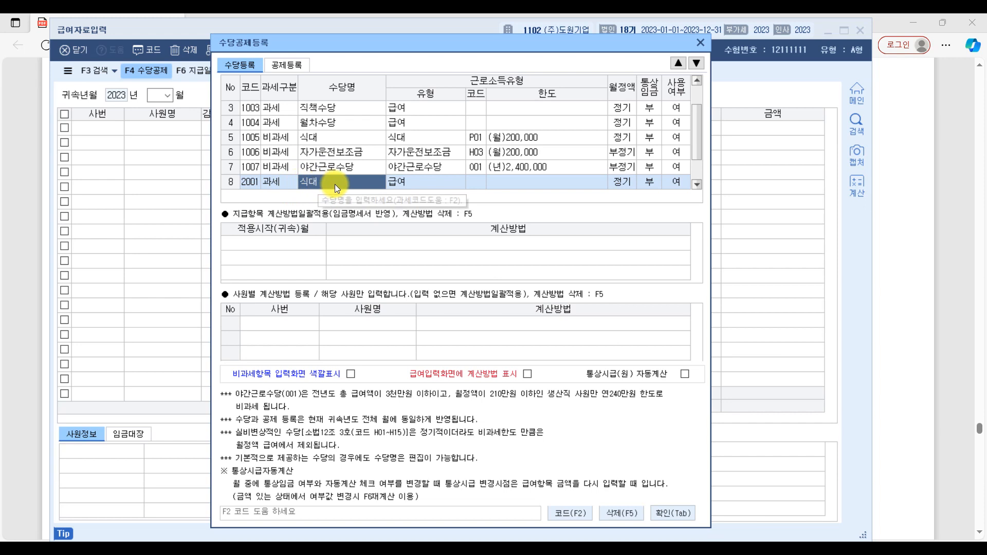
pyautogui.scroll(1, 336, 184)
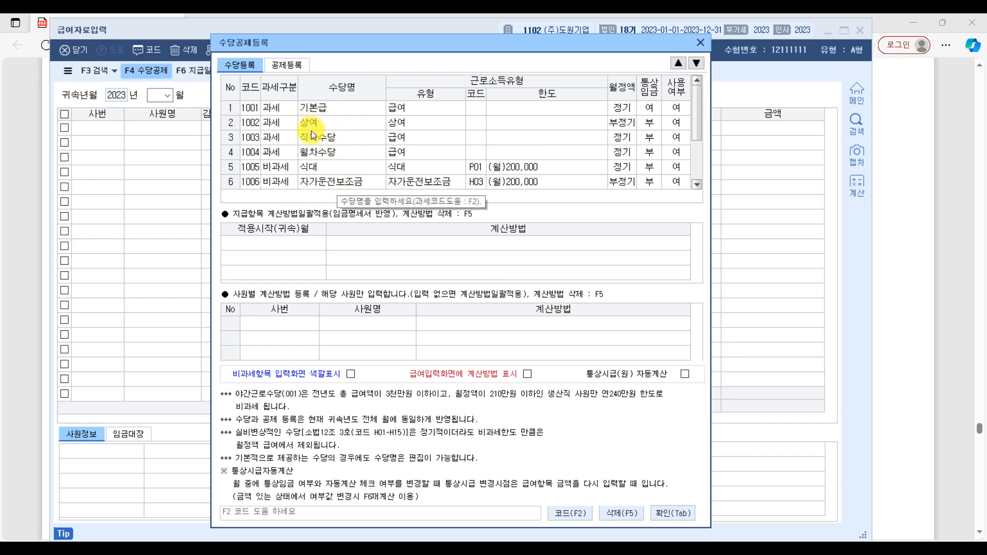
pyautogui.click(679, 63)
pyautogui.click(679, 62)
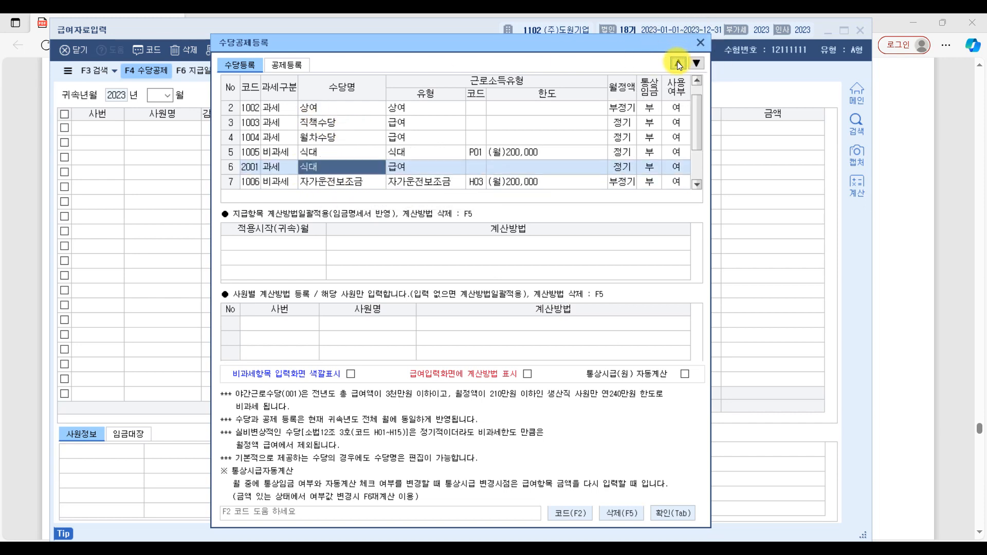
pyautogui.click(679, 63)
pyautogui.click(679, 63)
pyautogui.click(679, 63)
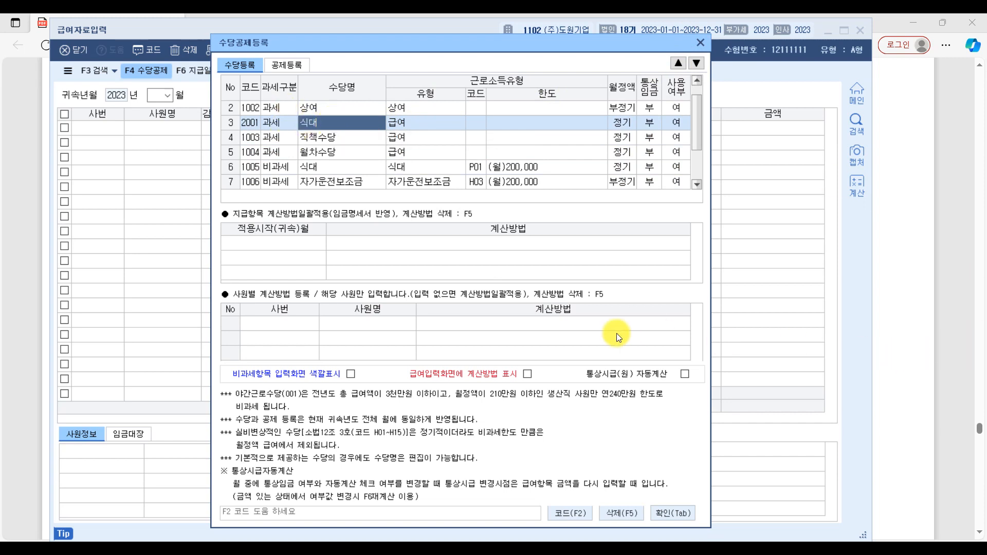
# Step: Move the 비과세 자가운전보조금 allowance up the list to directly below the 과세 식대 row
pyautogui.click(342, 182)
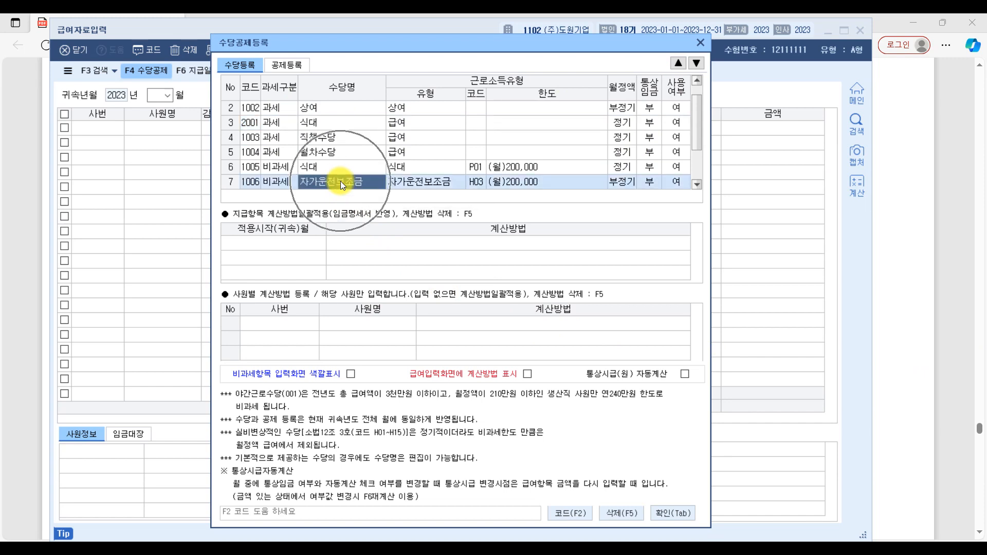
pyautogui.click(680, 64)
pyautogui.click(679, 63)
pyautogui.click(679, 64)
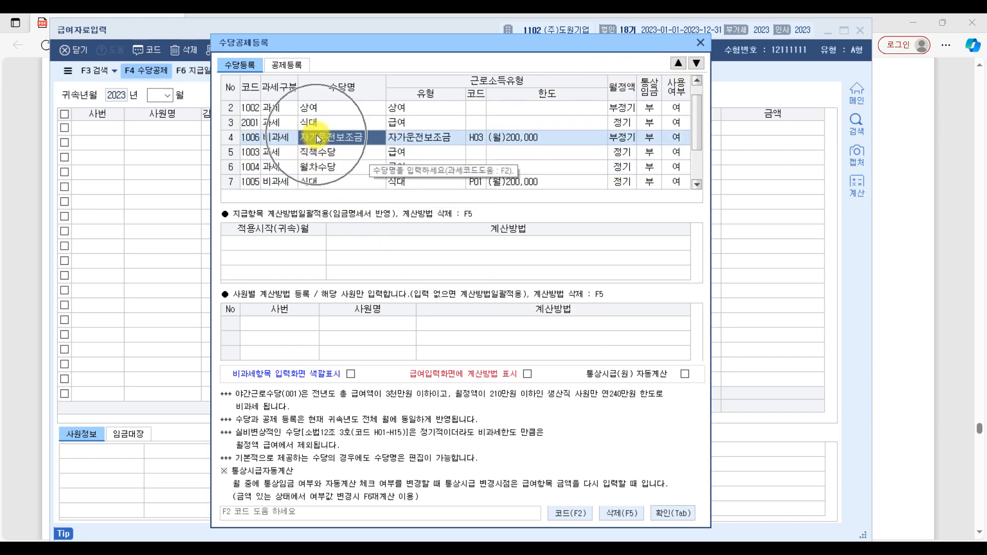
pyautogui.click(678, 63)
pyautogui.click(679, 68)
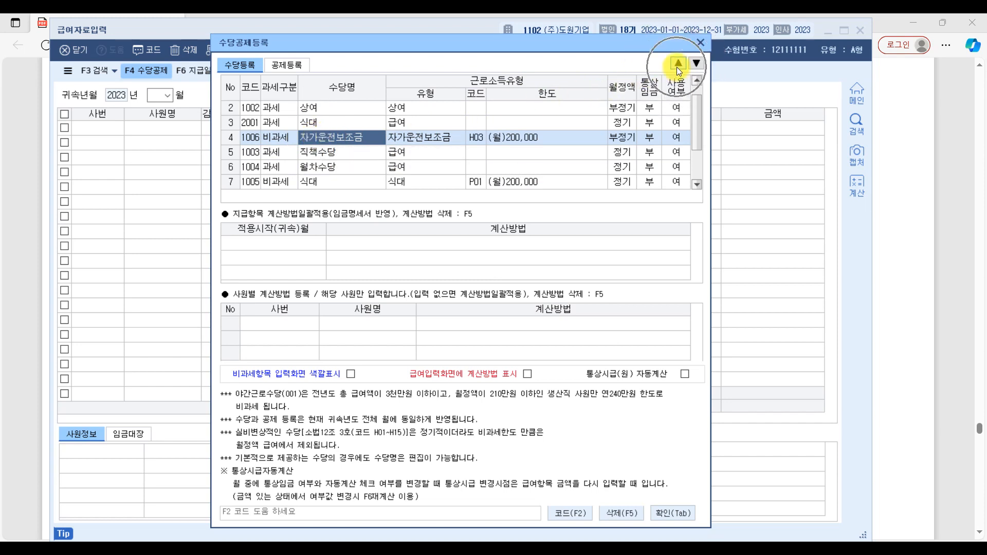
pyautogui.click(679, 68)
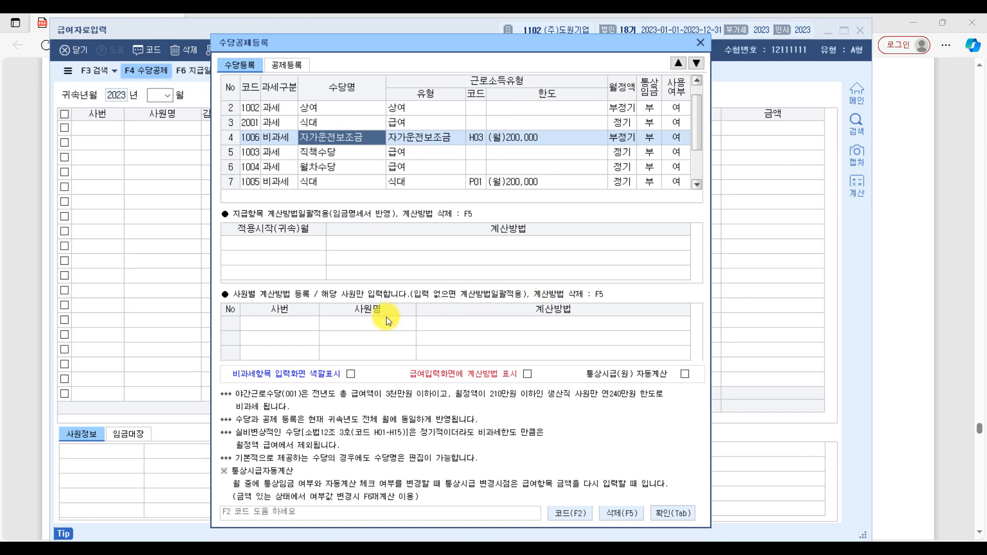
# Step: Add a new 비과세 allowance named 육아수당 in the first empty row of 수당등록
pyautogui.scroll(-2, 298, 174)
pyautogui.click(287, 183)
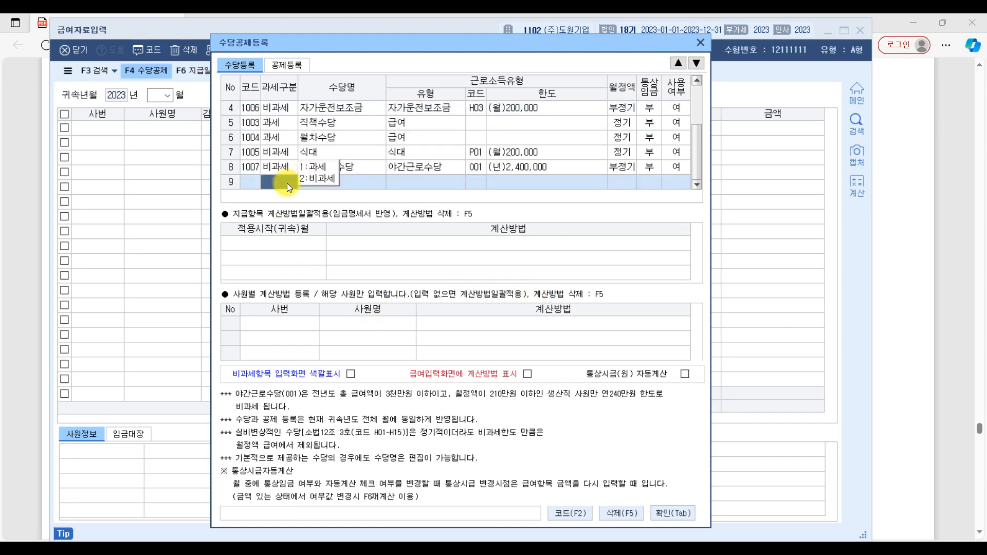
pyautogui.click(329, 181)
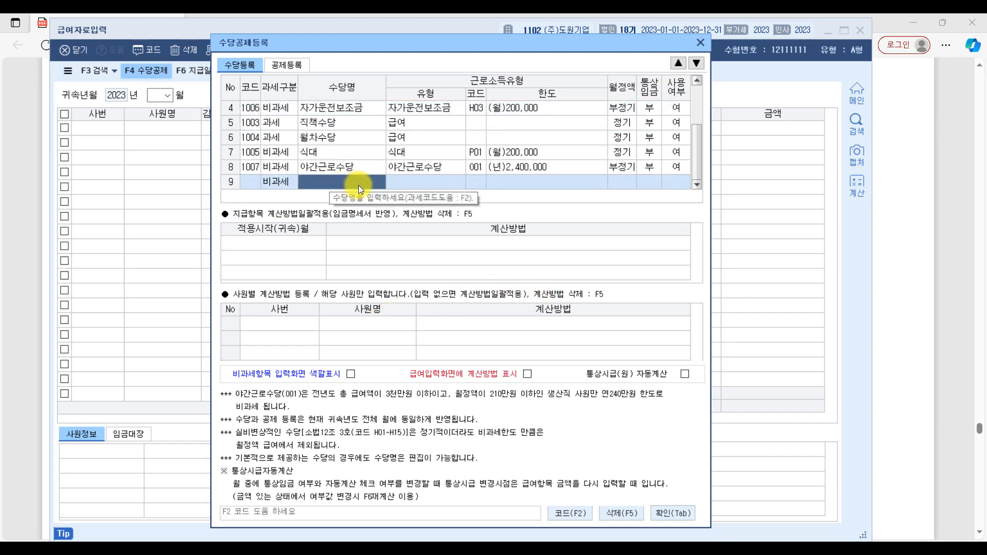
pyautogui.write('ㅇ육아수당')
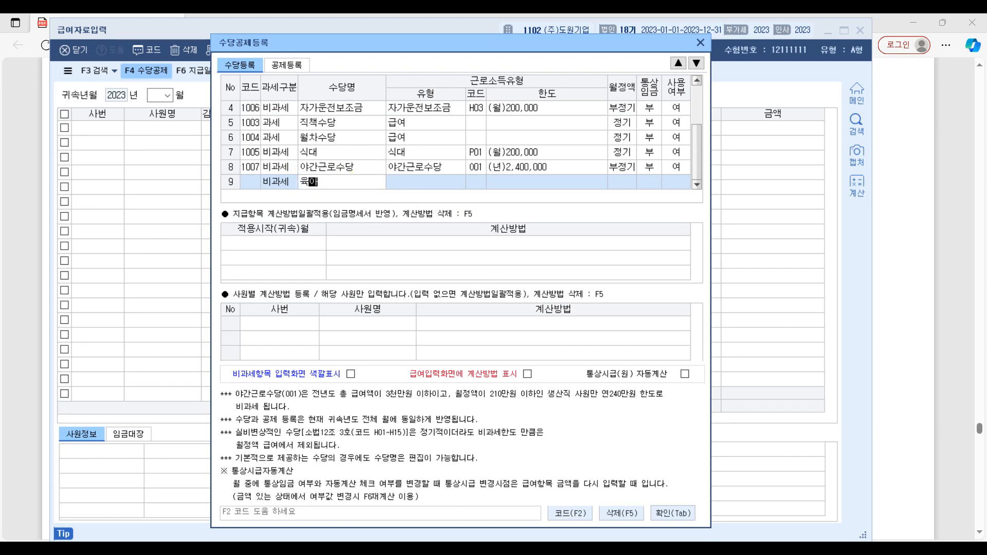
pyautogui.press('Return')
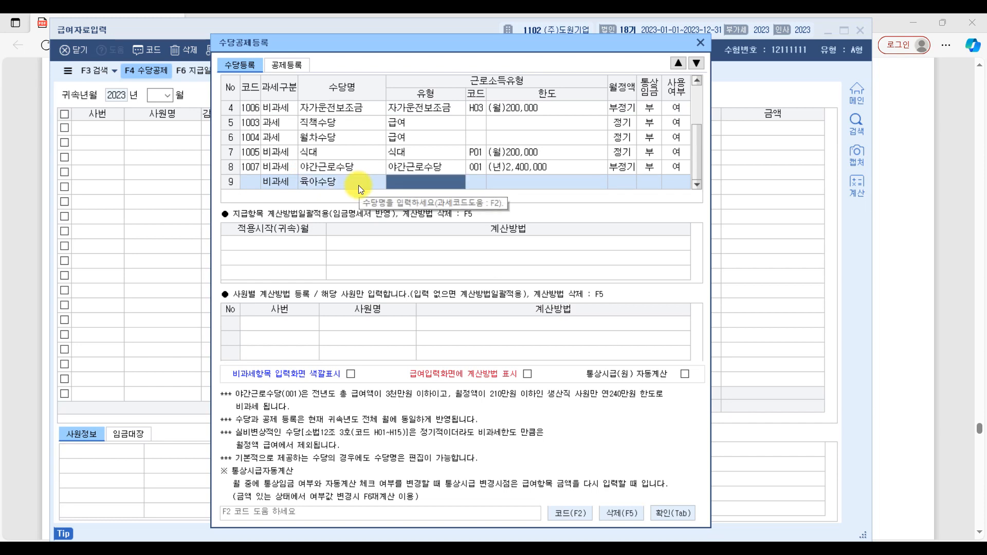
# Step: Look up 육아수당 in the 비과세 codes and assign code Q01 as the 육아수당 row's 근로소득유형
pyautogui.click(271, 181)
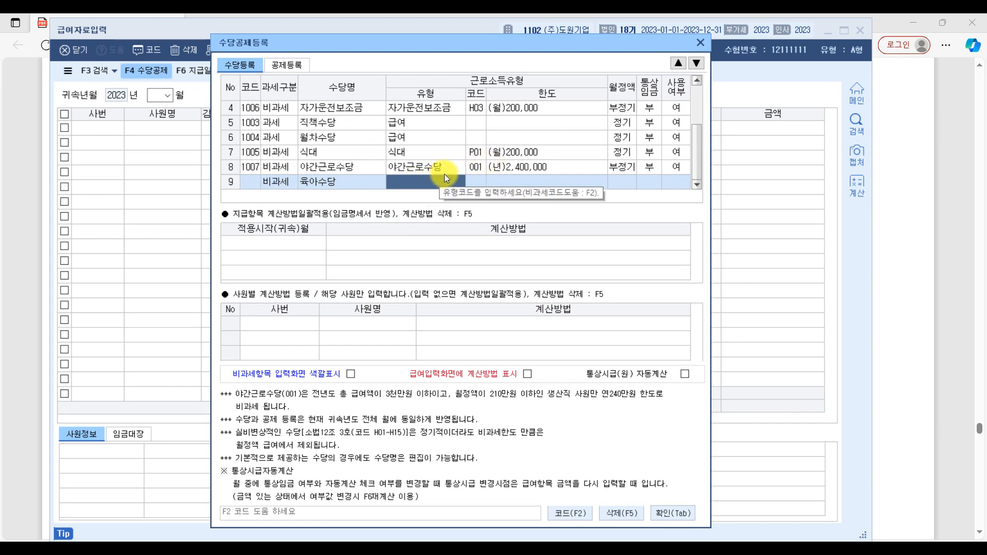
pyautogui.press('F2')
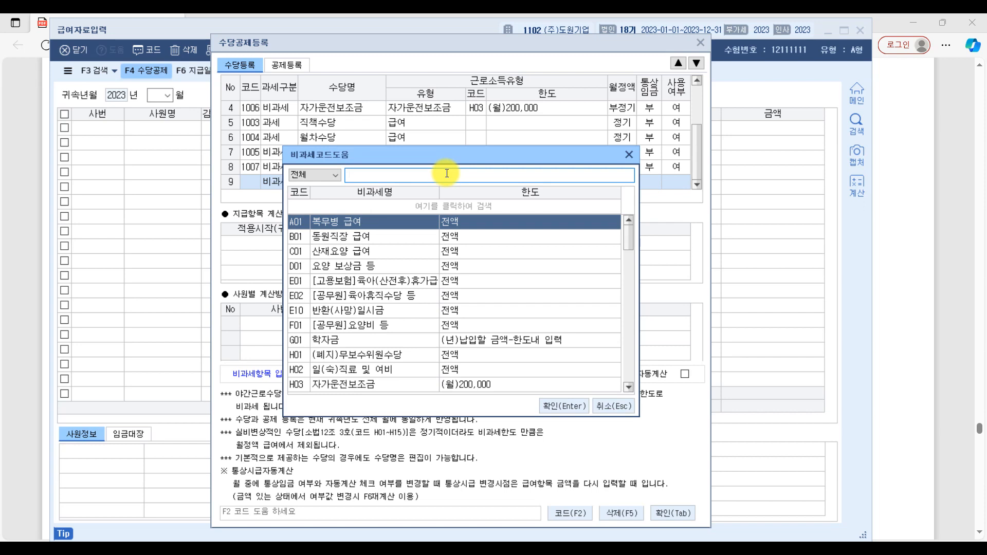
pyautogui.write('육아')
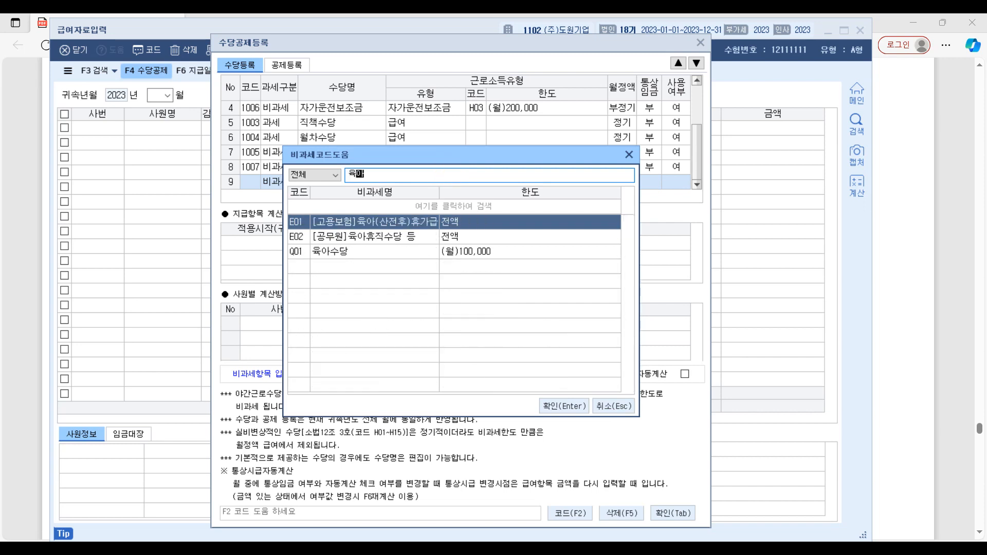
pyautogui.write('수당')
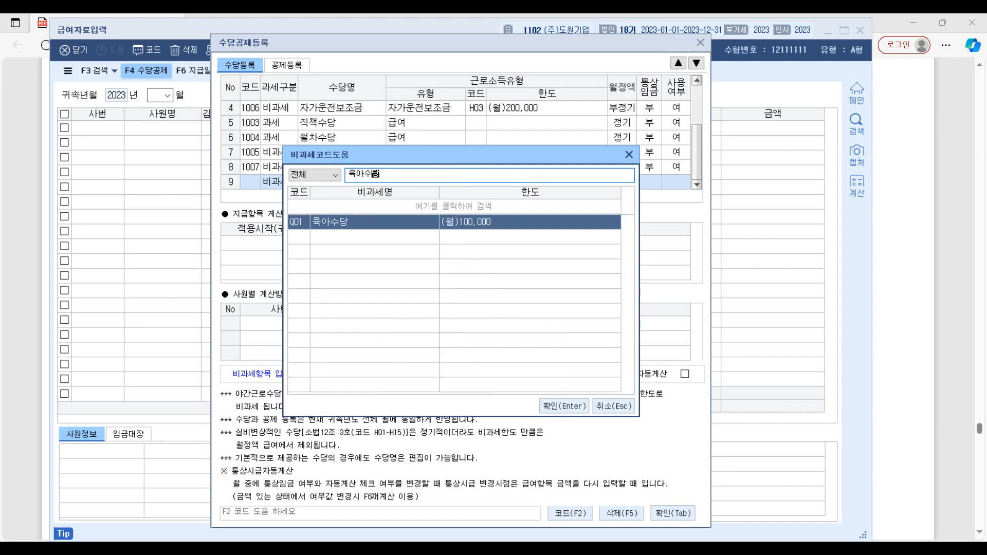
pyautogui.press('Return')
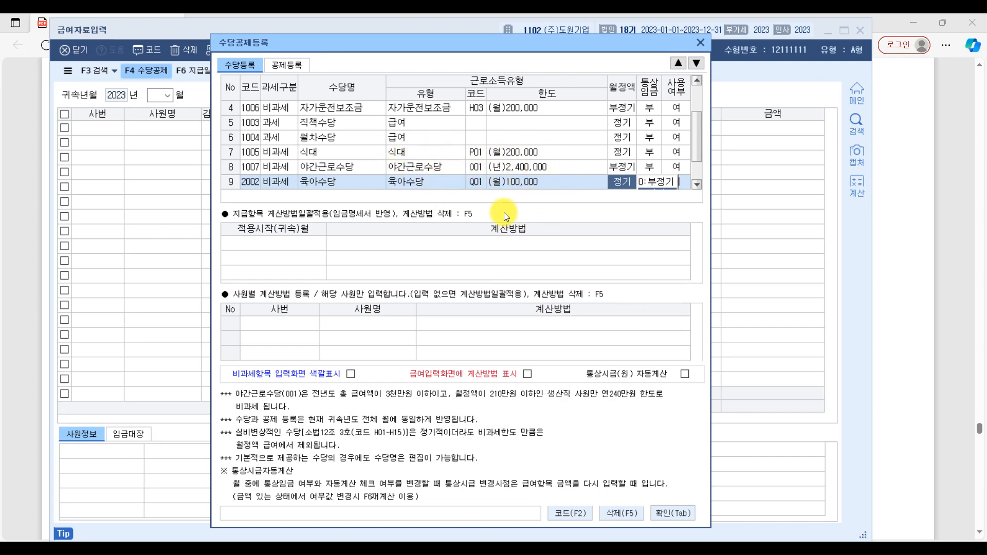
# Step: Move the 비과세 육아수당 allowance up the list to directly below 자가운전보조금
pyautogui.click(313, 181)
pyautogui.scroll(1, 408, 180)
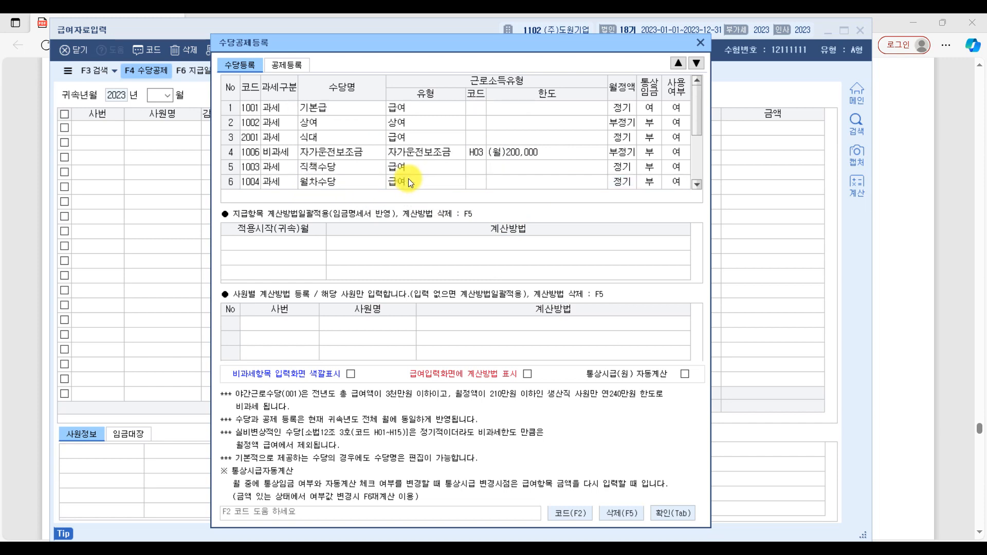
pyautogui.click(678, 63)
pyautogui.click(678, 63)
pyautogui.click(678, 62)
pyautogui.click(678, 62)
pyautogui.scroll(2, 335, 158)
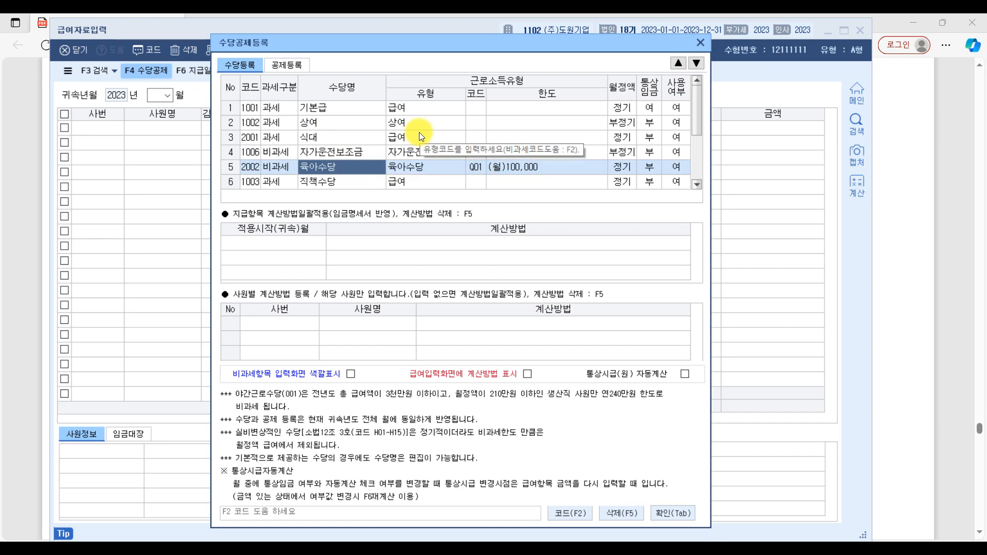
# Step: Move the 비과세 야간근로수당 allowance up the list to directly below 육아수당
pyautogui.scroll(-4, 418, 132)
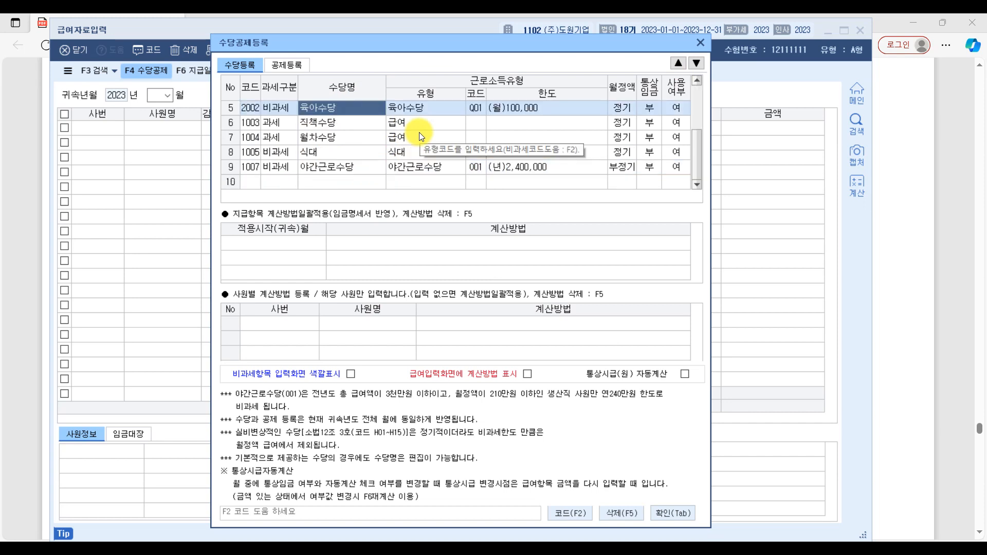
pyautogui.click(339, 169)
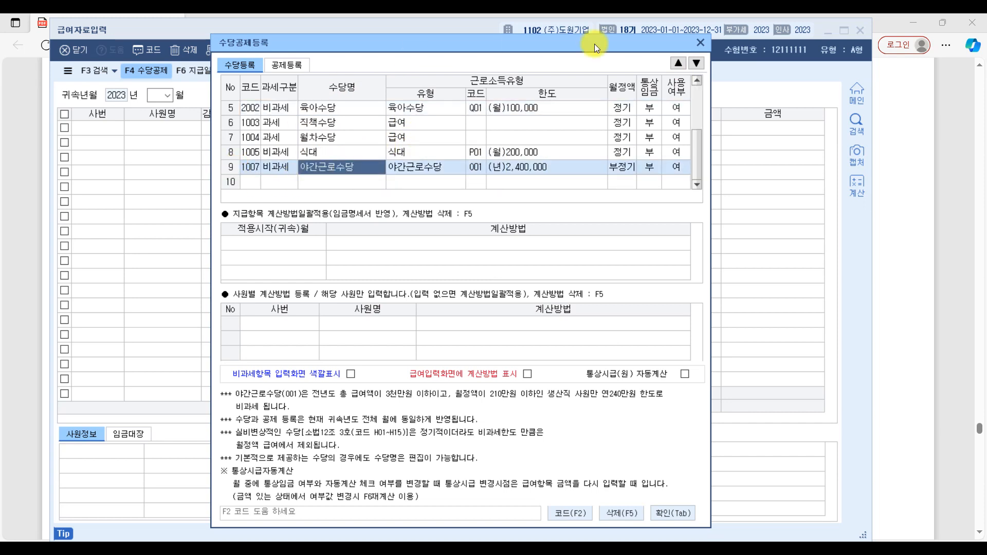
pyautogui.click(675, 62)
pyautogui.click(676, 63)
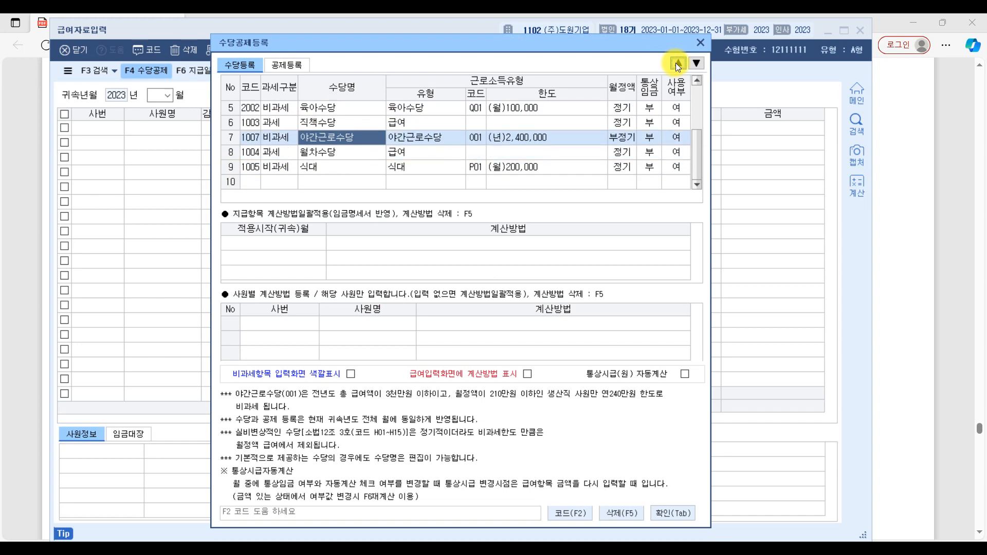
pyautogui.click(676, 63)
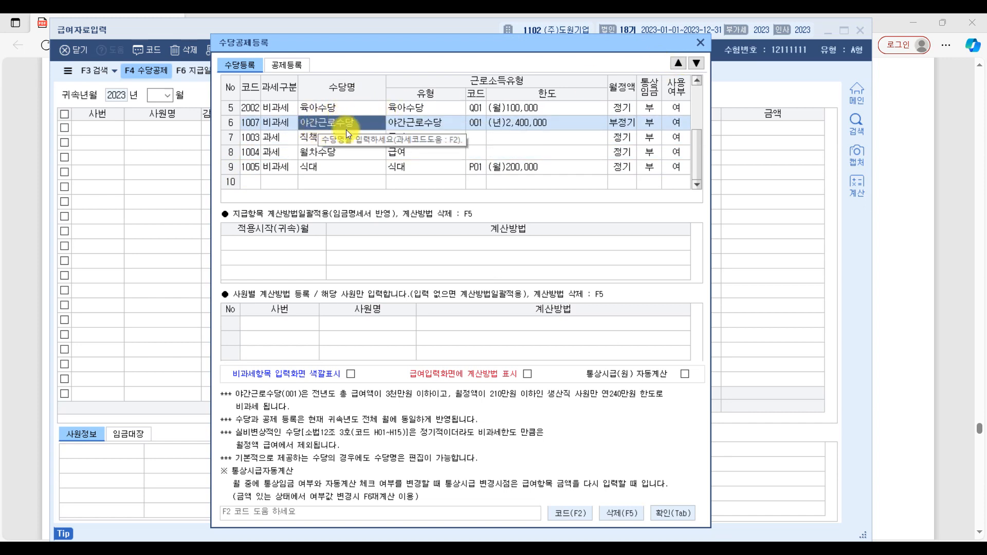
# Step: Switch to the exam PDF, check the 수당등록 instructions, and circle 사무직 사원 in question [1]
pyautogui.click(977, 336)
pyautogui.scroll(-2, 267, 401)
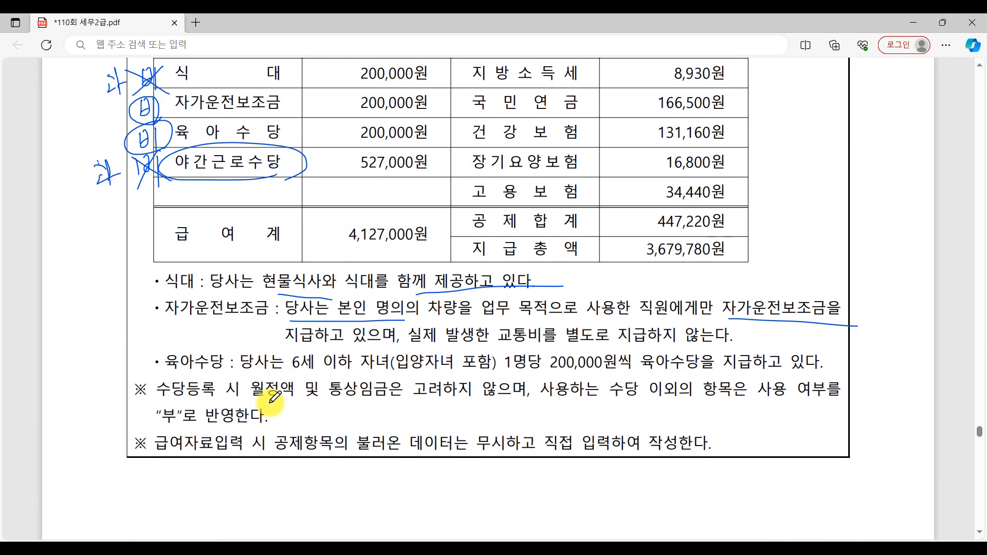
pyautogui.scroll(6, 270, 399)
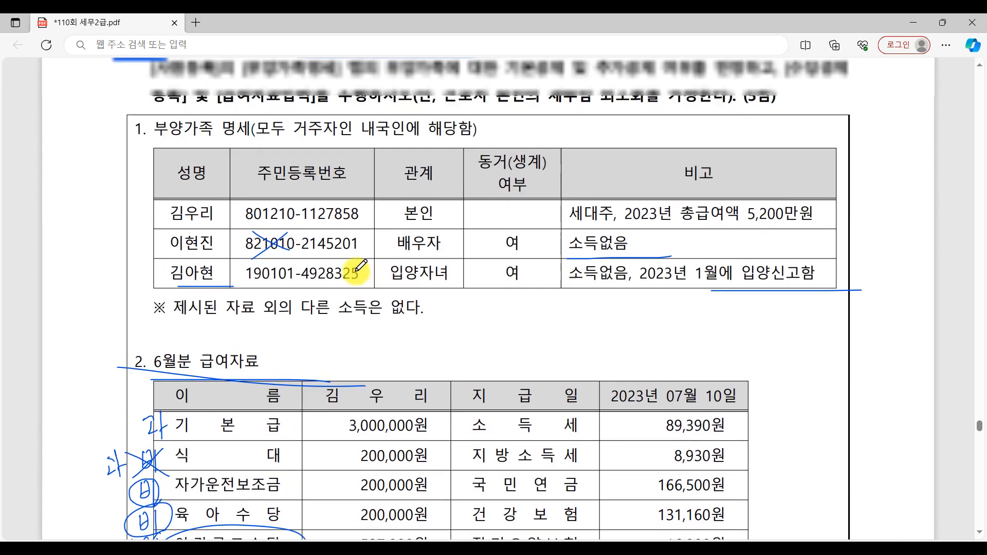
pyautogui.scroll(2, 360, 174)
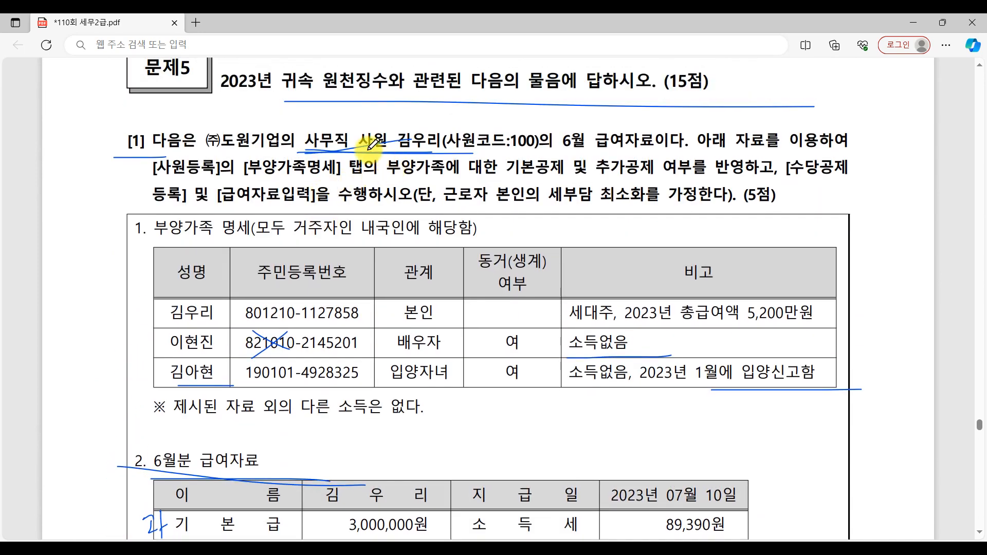
pyautogui.moveTo(305, 153)
pyautogui.mouseDown()
pyautogui.moveTo(352, 153)
pyautogui.moveTo(294, 150)
pyautogui.moveTo(364, 152)
pyautogui.mouseUp()
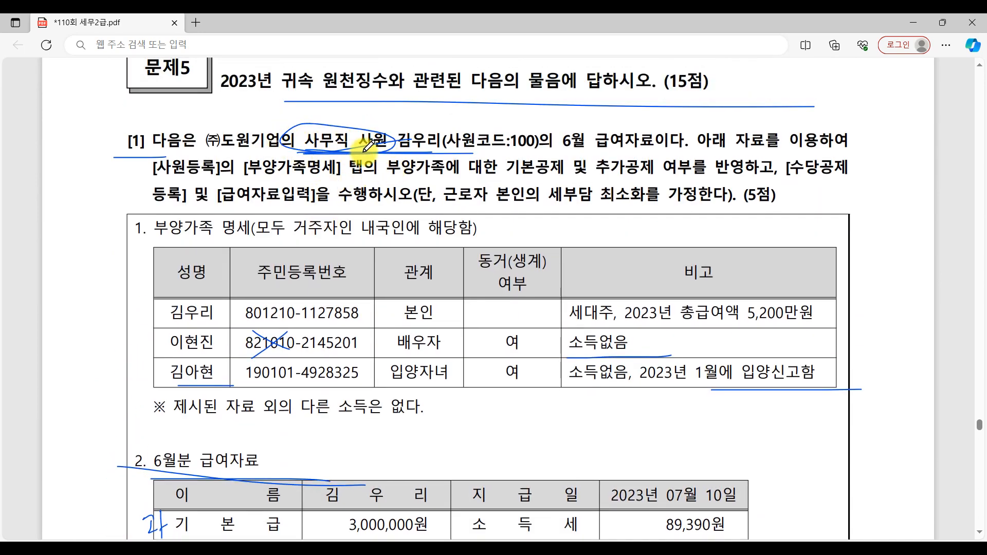
pyautogui.click(778, 547)
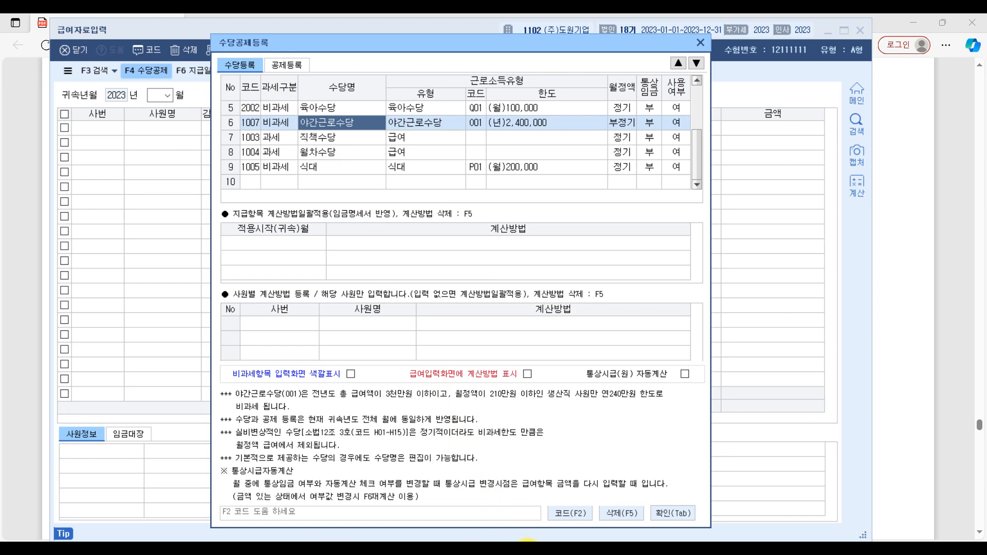
pyautogui.click(501, 548)
pyautogui.click(199, 140)
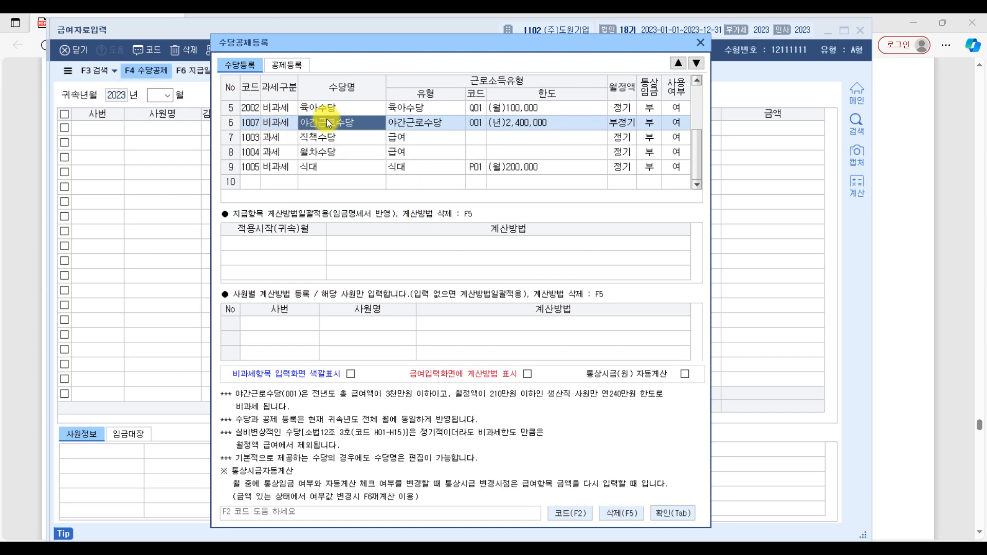
# Step: Set 사용여부 to 부 for the unused 직책수당, 월차수당 and 비과세 식대 allowances in 수당등록
pyautogui.click(320, 138)
pyautogui.click(319, 152)
pyautogui.click(319, 164)
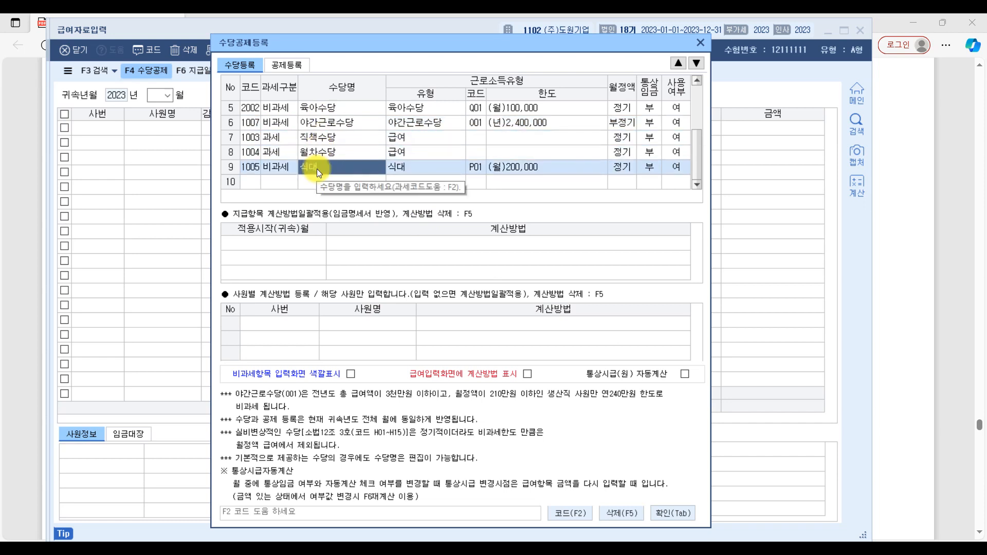
pyautogui.click(326, 136)
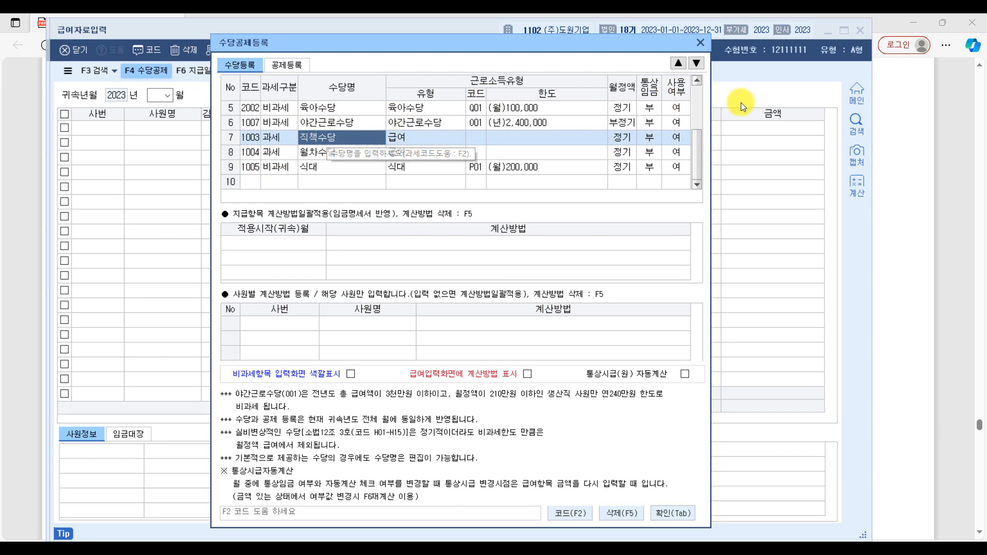
pyautogui.click(680, 141)
pyautogui.click(656, 141)
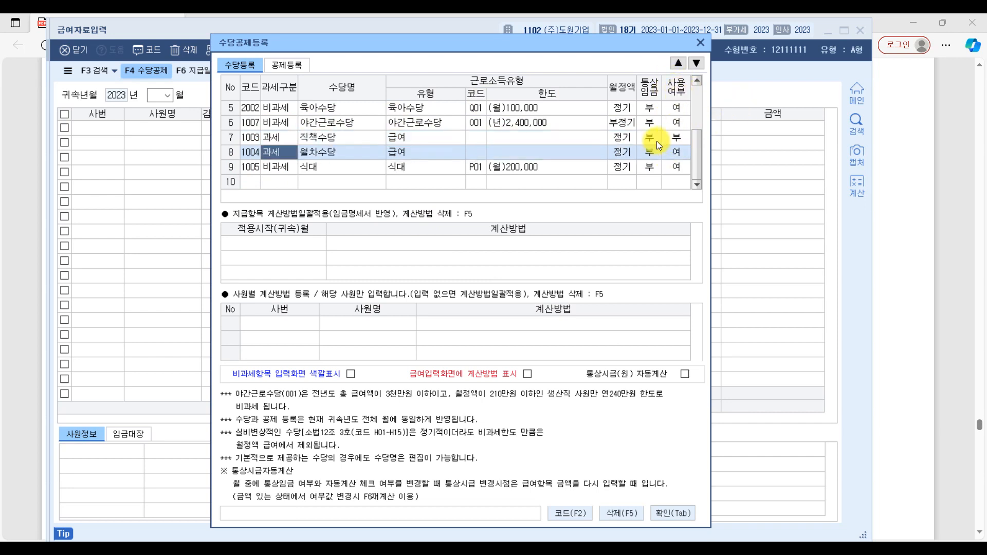
pyautogui.click(676, 151)
pyautogui.click(654, 156)
pyautogui.click(674, 167)
pyautogui.click(649, 167)
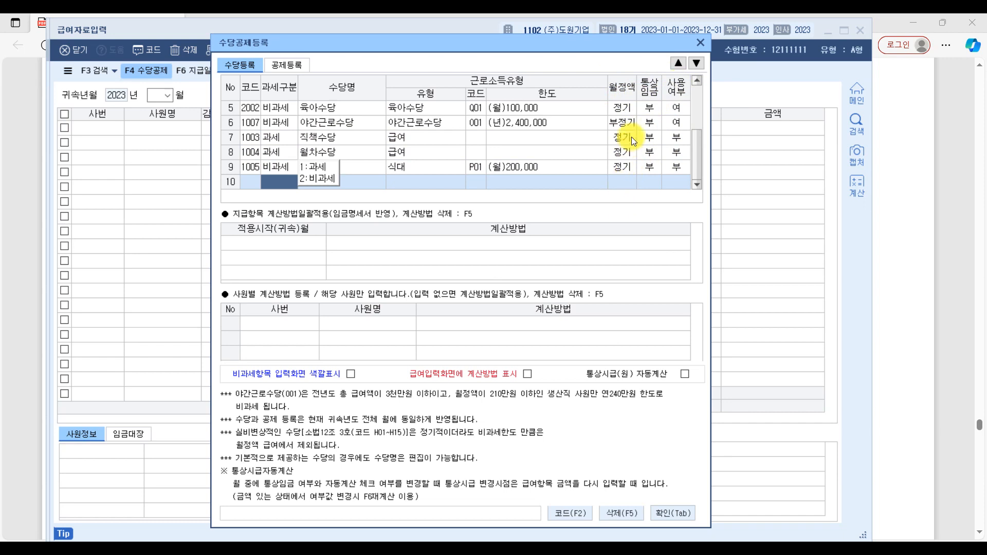
pyautogui.click(333, 138)
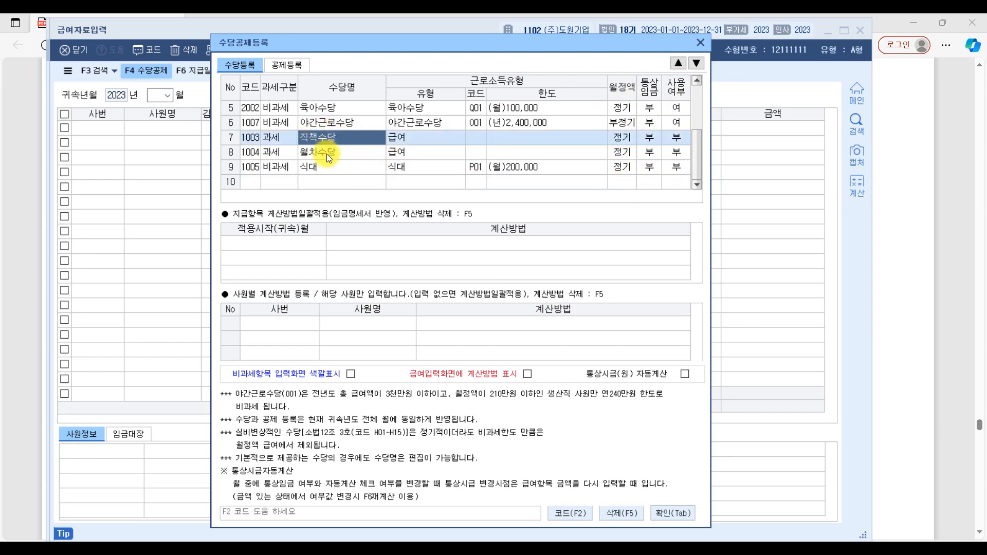
pyautogui.click(326, 153)
pyautogui.click(319, 167)
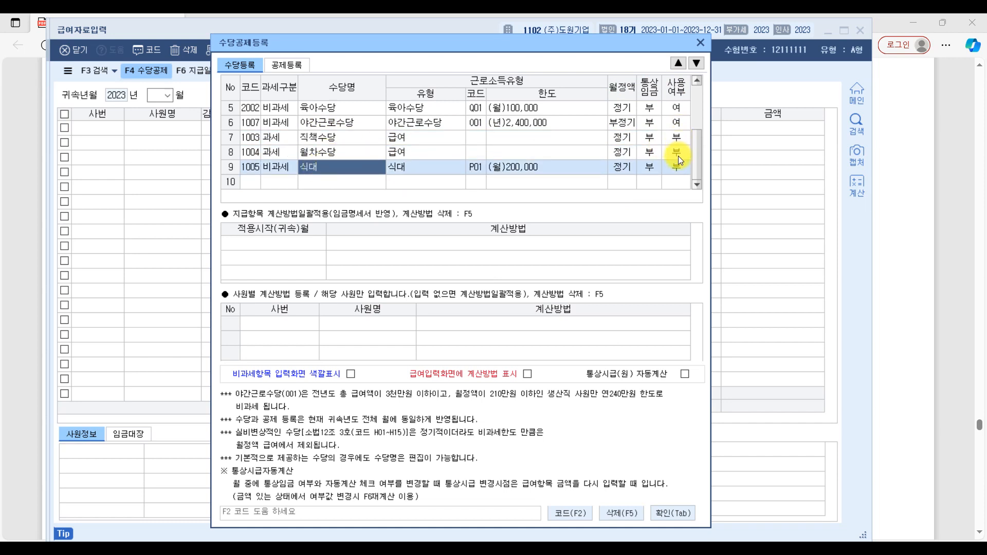
pyautogui.scroll(2, 678, 163)
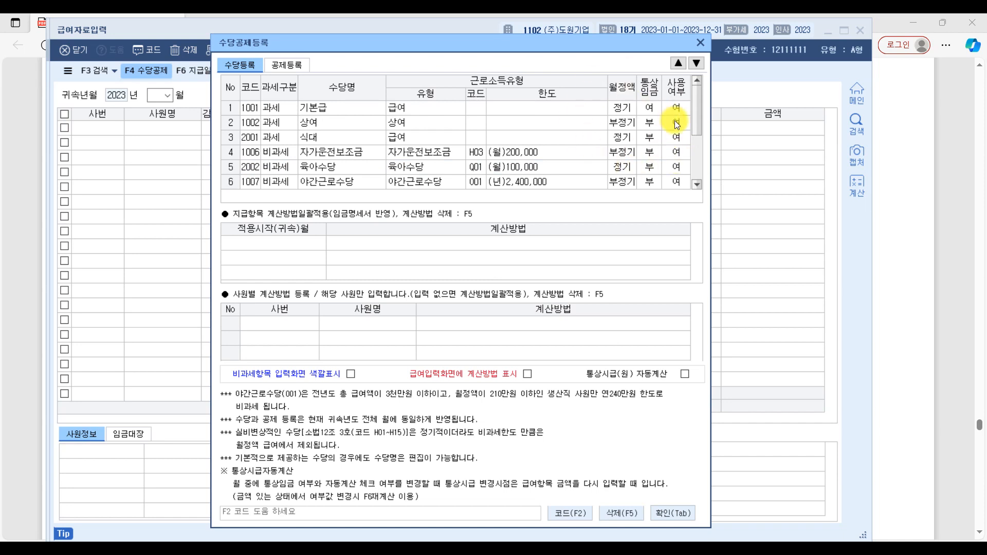
# Step: Set 사용여부 to 부 for 학자금상환 in 공제등록 and confirm the 수당공제등록 settings
pyautogui.click(287, 64)
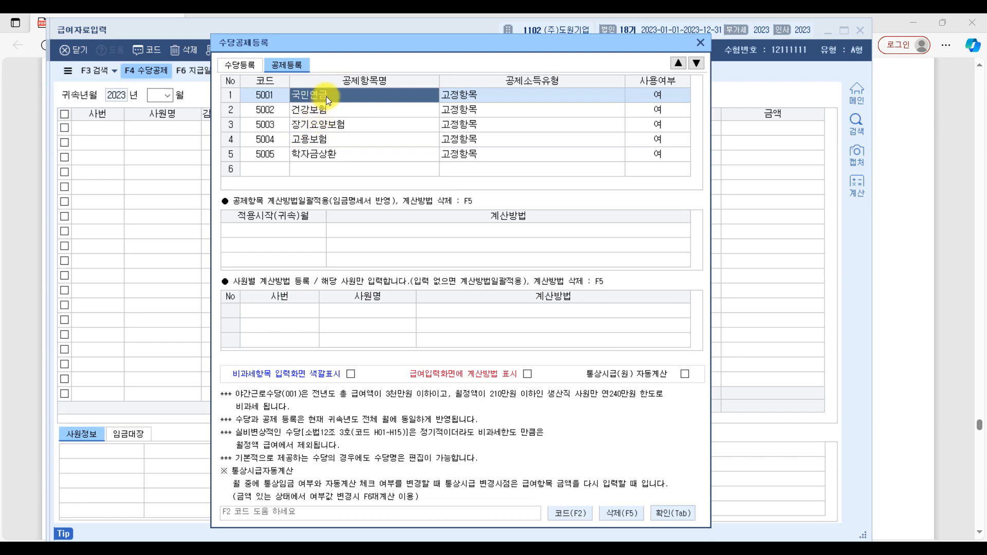
pyautogui.click(327, 153)
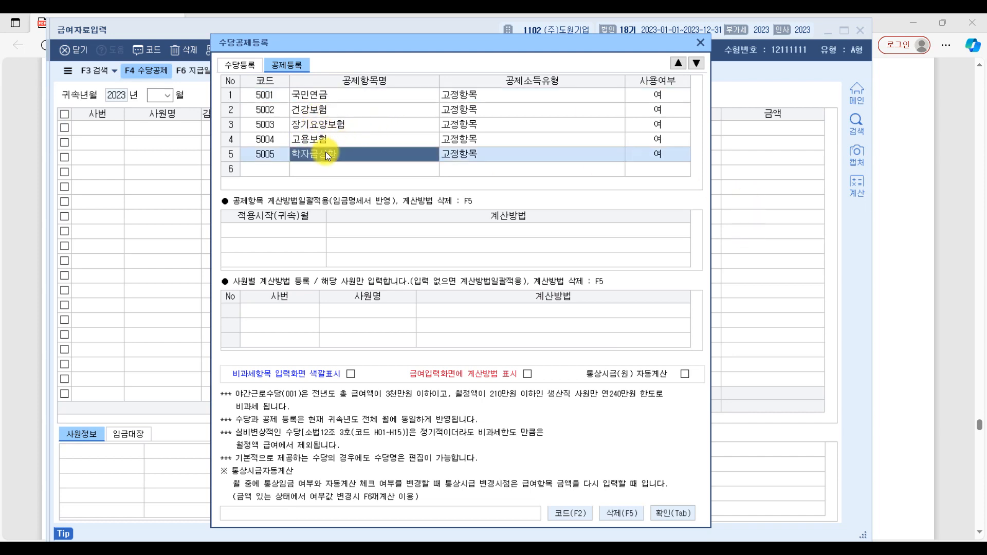
pyautogui.click(676, 155)
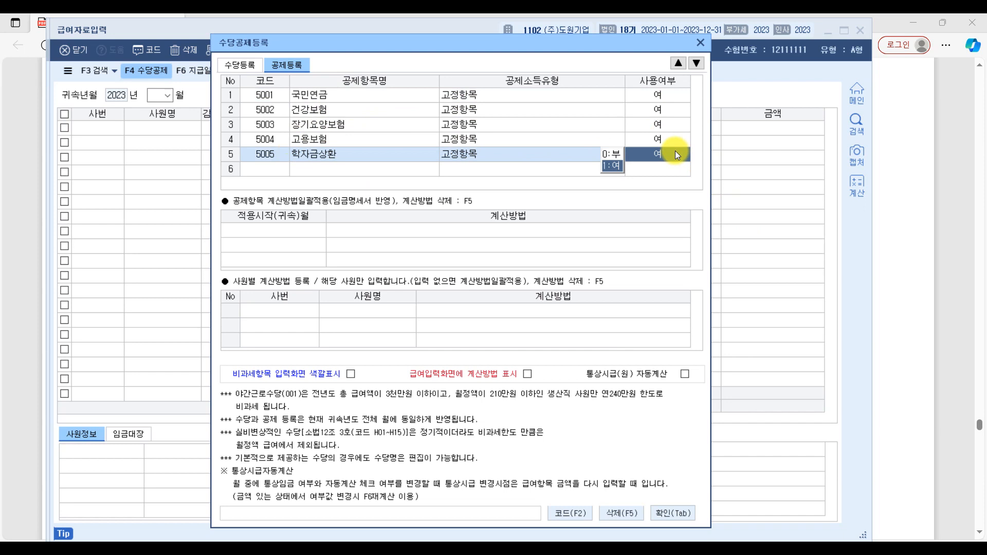
pyautogui.click(618, 154)
pyautogui.press('Return')
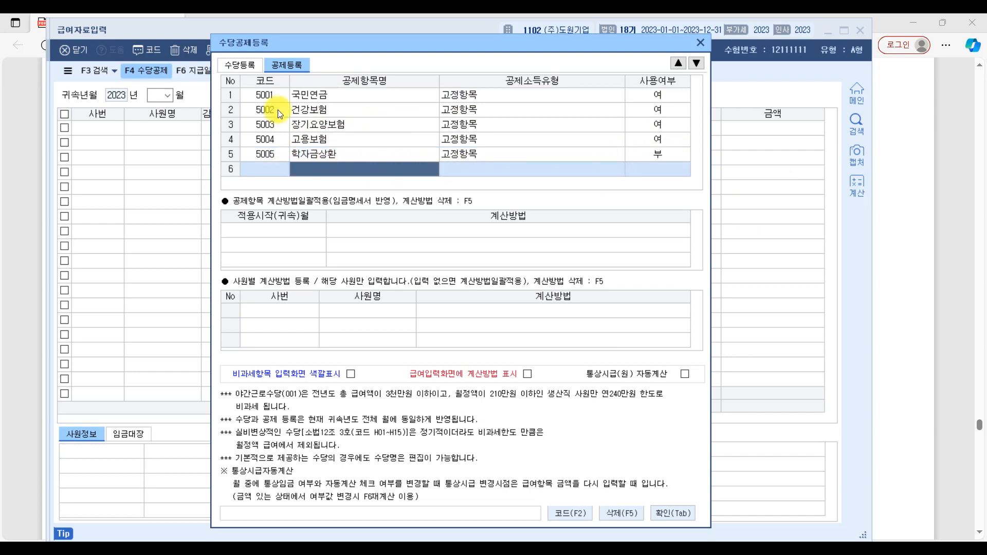
pyautogui.click(307, 92)
pyautogui.click(308, 109)
pyautogui.click(311, 124)
pyautogui.click(315, 140)
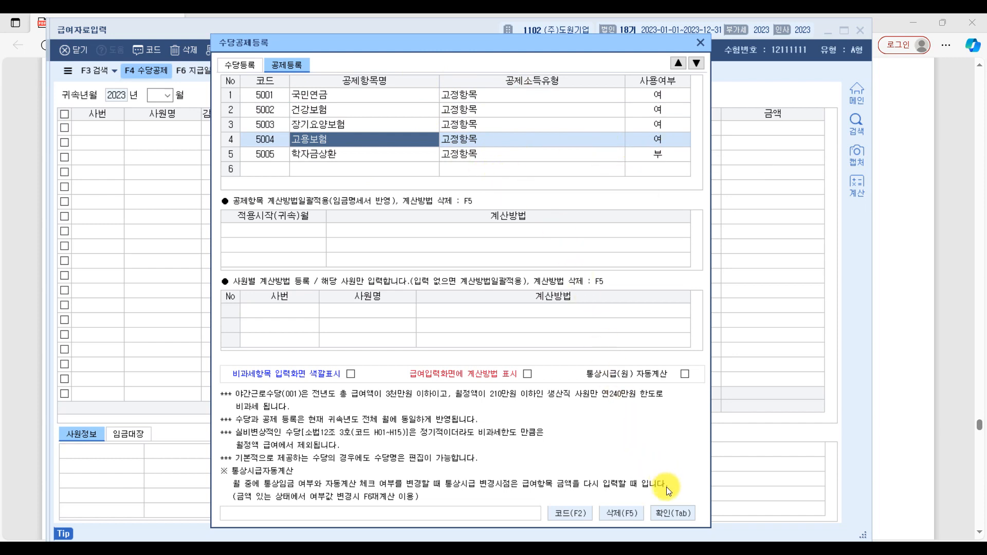
pyautogui.click(673, 507)
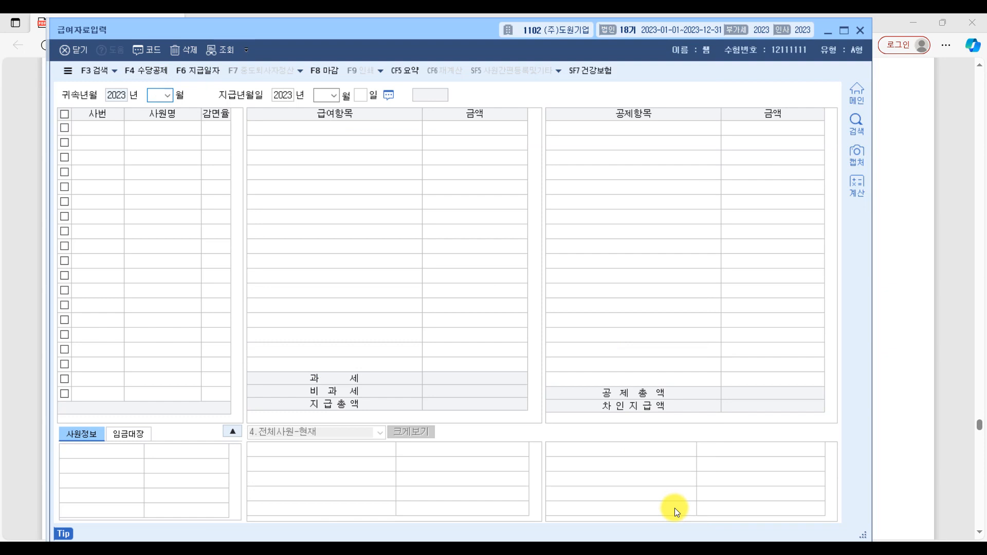
# Step: Set the 귀속년월 month to 06, and mark the 지급일 2023년 07월 10일 in the exam PDF's salary table
pyautogui.write('06')
pyautogui.press('Return')
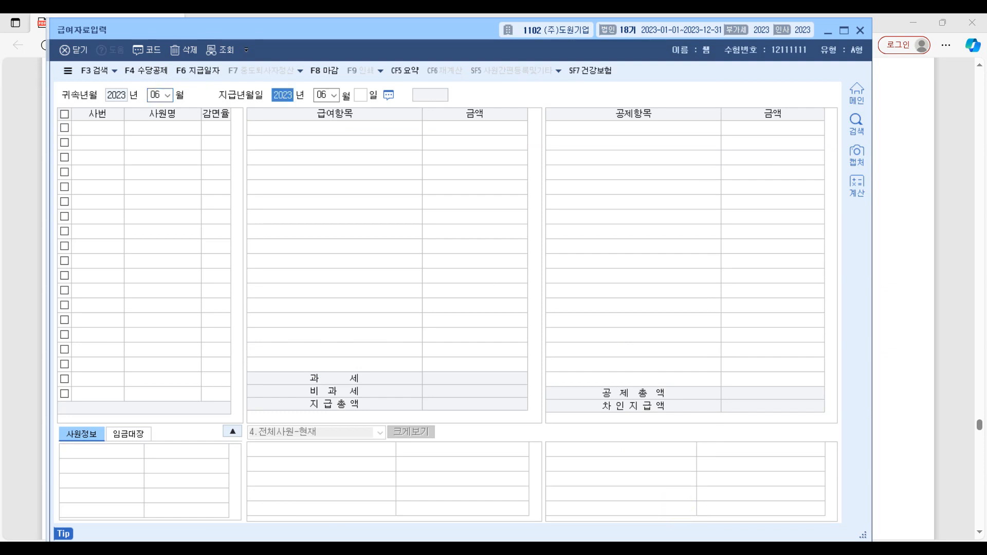
pyautogui.click(951, 358)
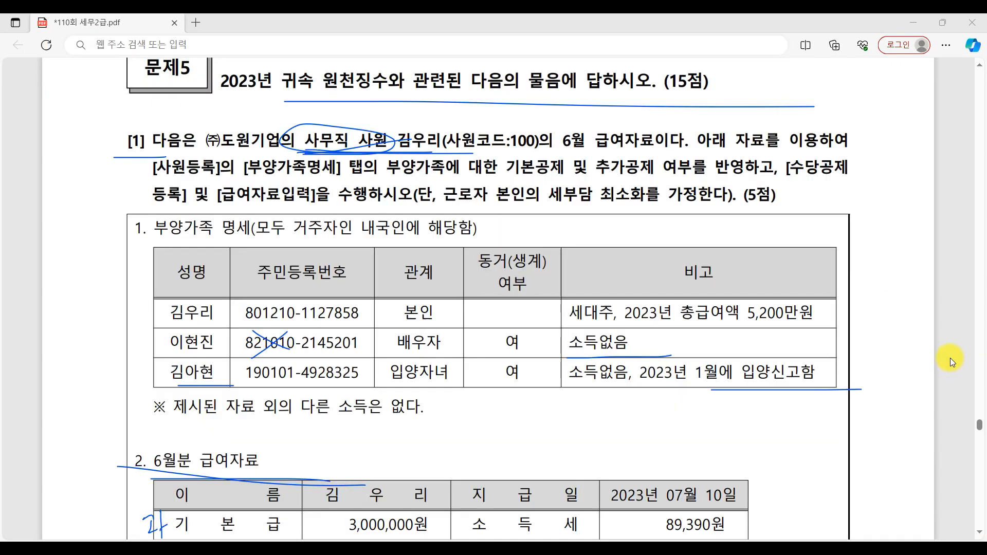
pyautogui.scroll(-1, 558, 411)
pyautogui.scroll(-4, 558, 411)
pyautogui.moveTo(538, 220)
pyautogui.mouseDown()
pyautogui.moveTo(524, 216)
pyautogui.moveTo(600, 198)
pyautogui.moveTo(778, 216)
pyautogui.mouseUp()
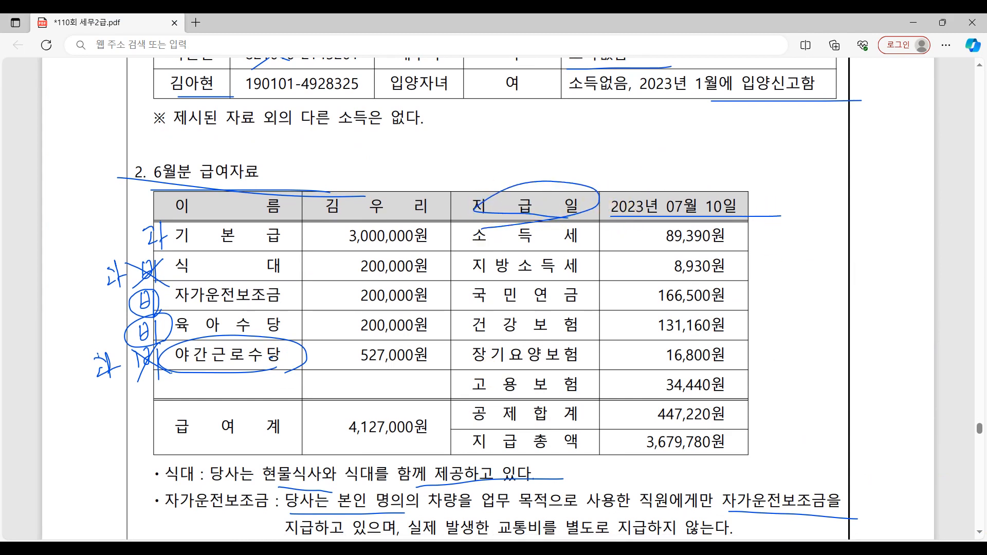
# Step: Close the 사원등록 window and set the 지급년월일 in 급여자료입력 to 2023년 07월 10일
pyautogui.click(796, 547)
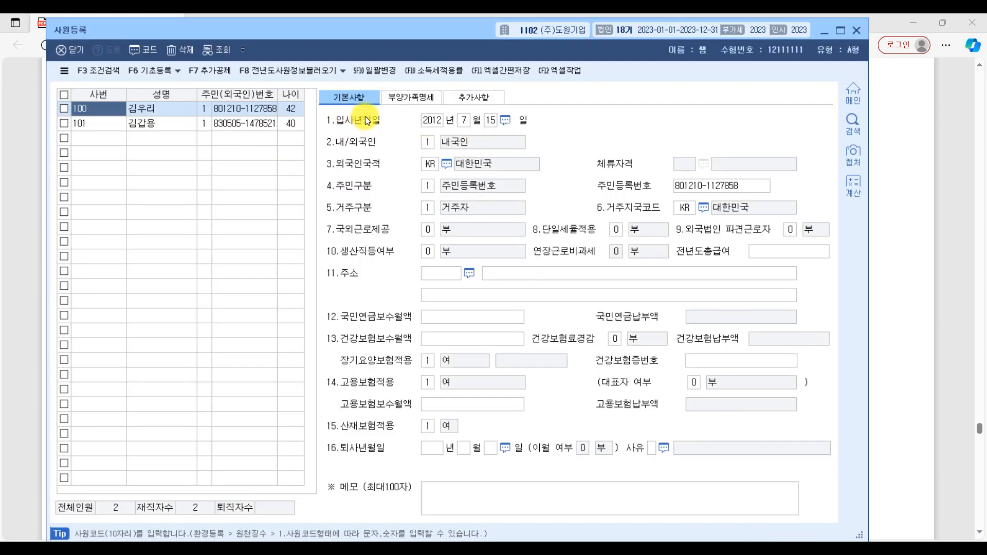
pyautogui.click(855, 30)
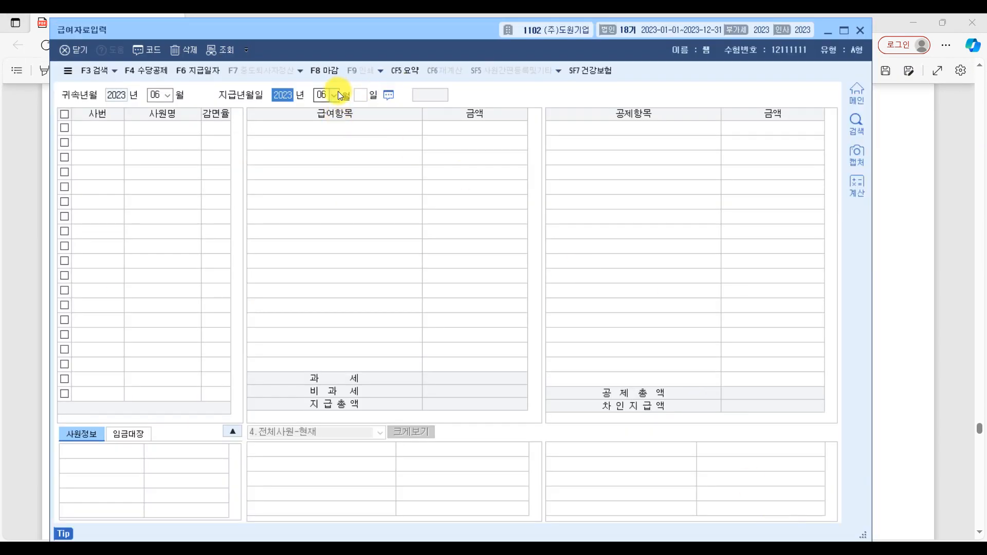
pyautogui.click(337, 93)
pyautogui.write('07')
pyautogui.press('Return')
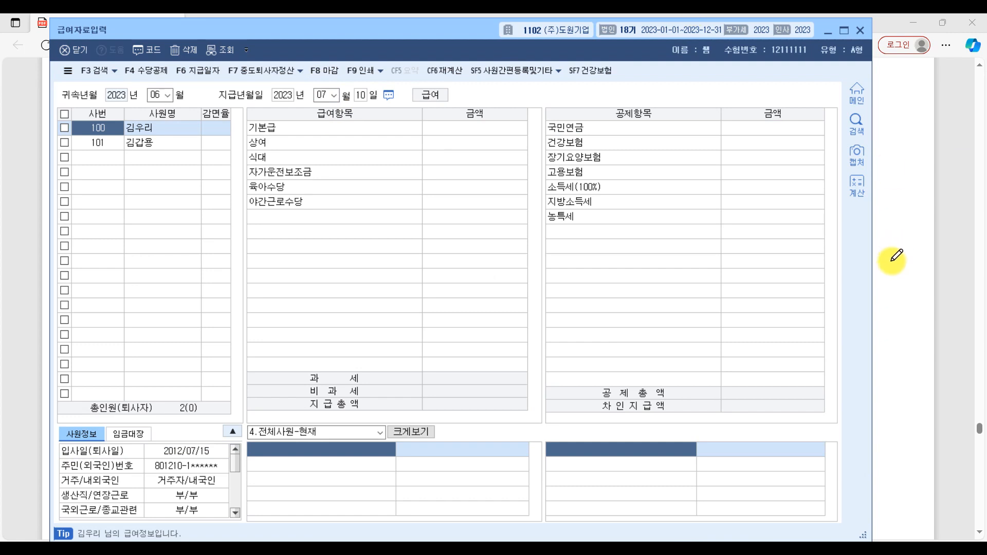
# Step: Circle 6월 급여 in question [1] of the exam PDF and bring up the 6월분 급여자료 table for its amounts
pyautogui.click(970, 257)
pyautogui.scroll(5, 541, 273)
pyautogui.moveTo(605, 247)
pyautogui.mouseDown()
pyautogui.moveTo(579, 252)
pyautogui.moveTo(630, 208)
pyautogui.moveTo(619, 201)
pyautogui.moveTo(570, 249)
pyautogui.mouseUp()
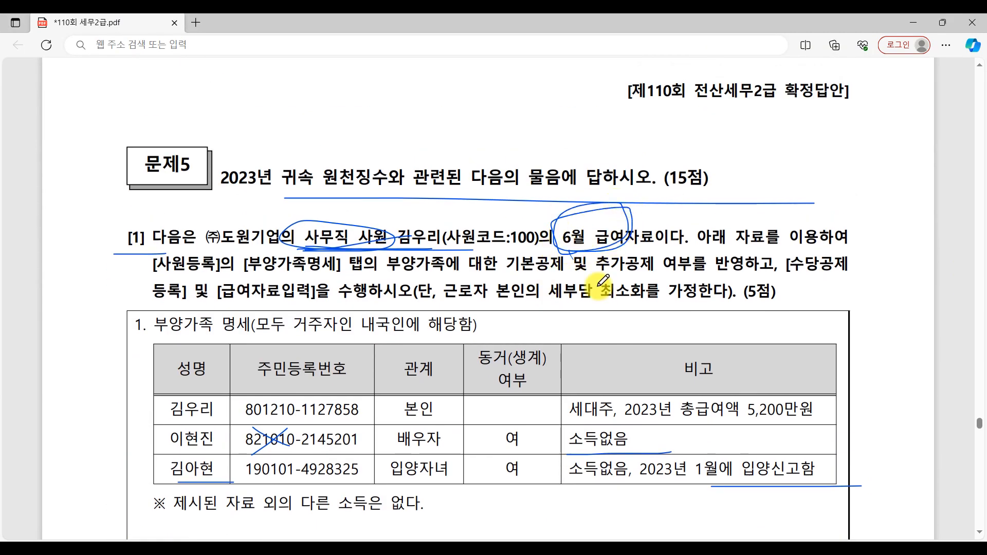
pyautogui.click(777, 547)
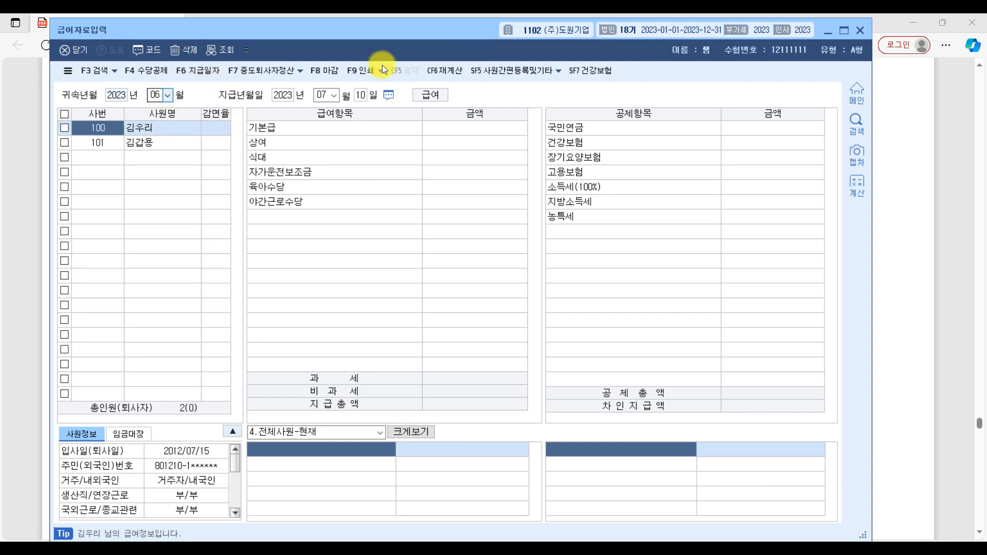
pyautogui.click(943, 230)
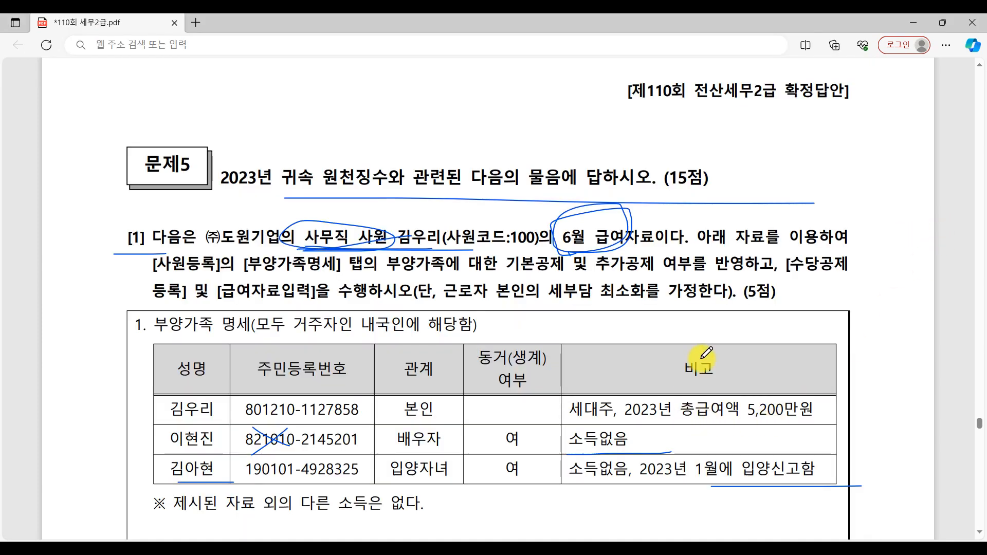
pyautogui.scroll(-5, 707, 352)
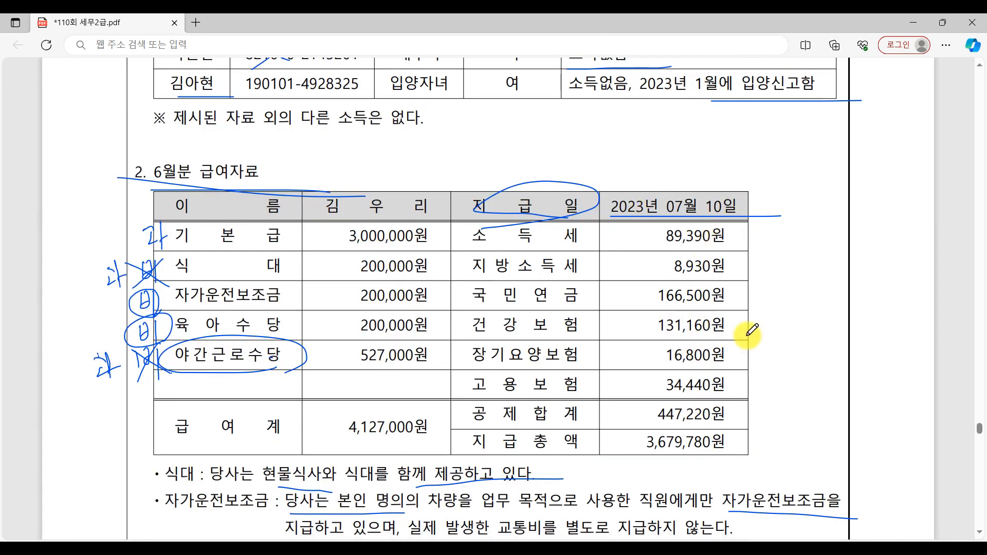
# Step: Switch to KcLep's 급여자료입력 and enter 기본급 3,000,000 and 200,000 each for 상여, 식대, 자가운전보조금 and 육아수당
pyautogui.hotkey('alt', 'Tab')
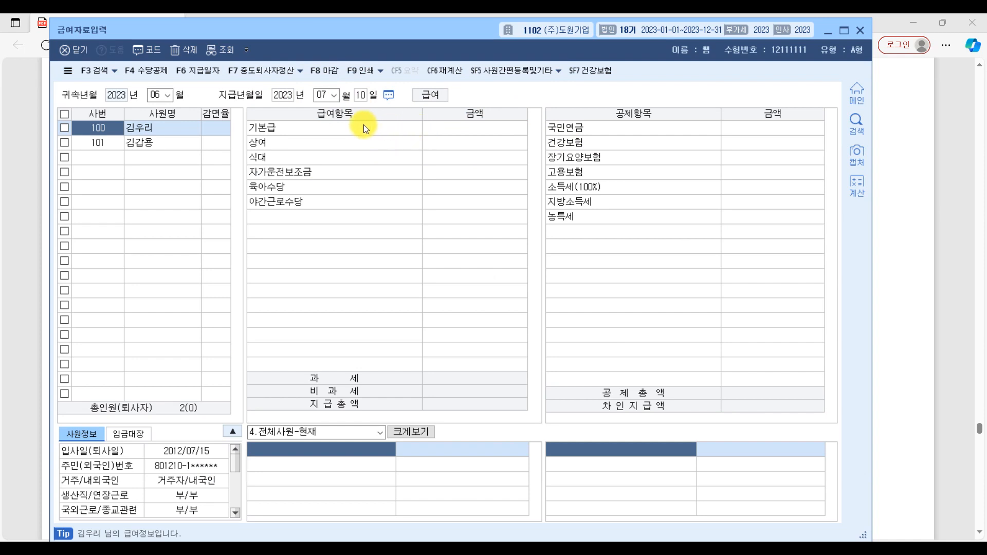
pyautogui.click(443, 128)
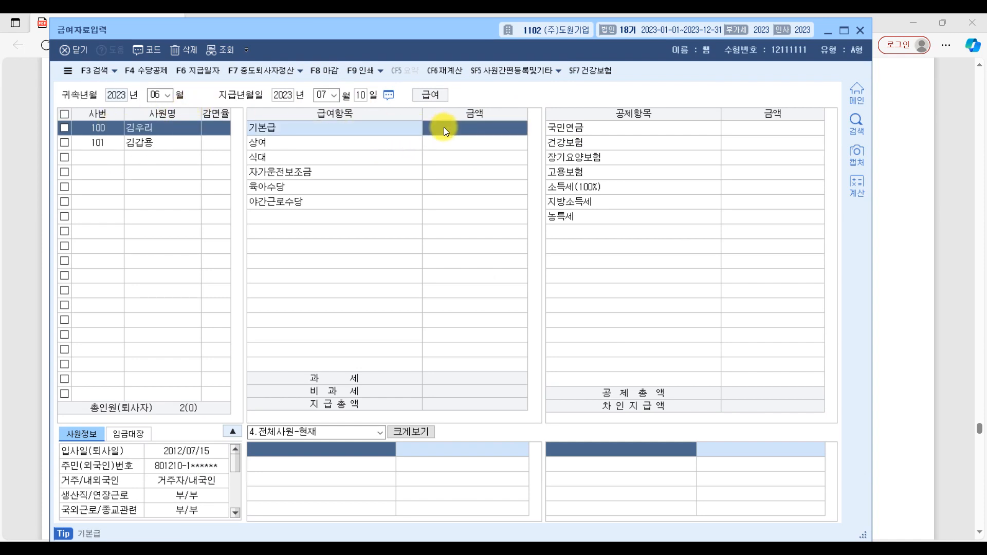
pyautogui.write('3000000')
pyautogui.press('Return')
pyautogui.write('200000')
pyautogui.press('Return')
pyautogui.write('200,000')
pyautogui.press('Return')
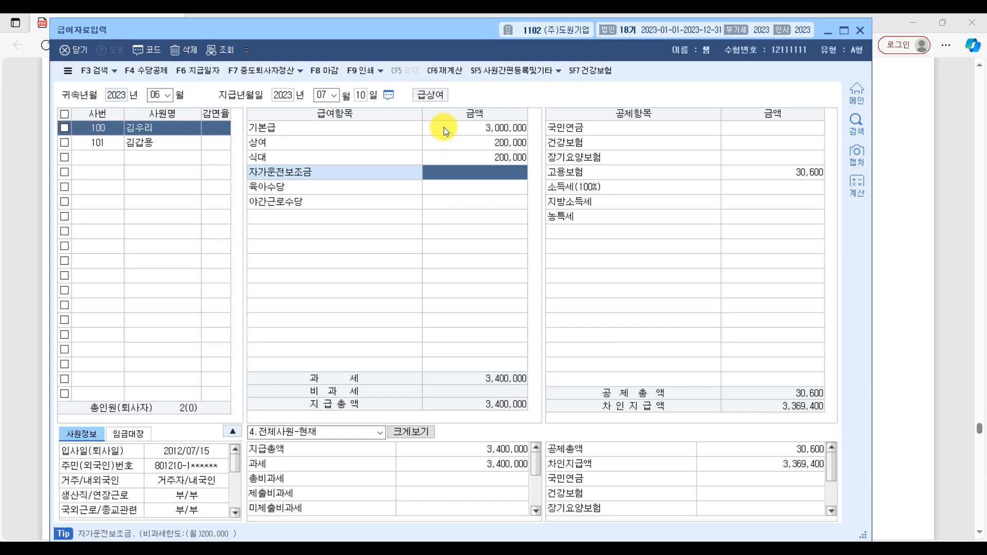
pyautogui.write('2000000')
pyautogui.press('Return')
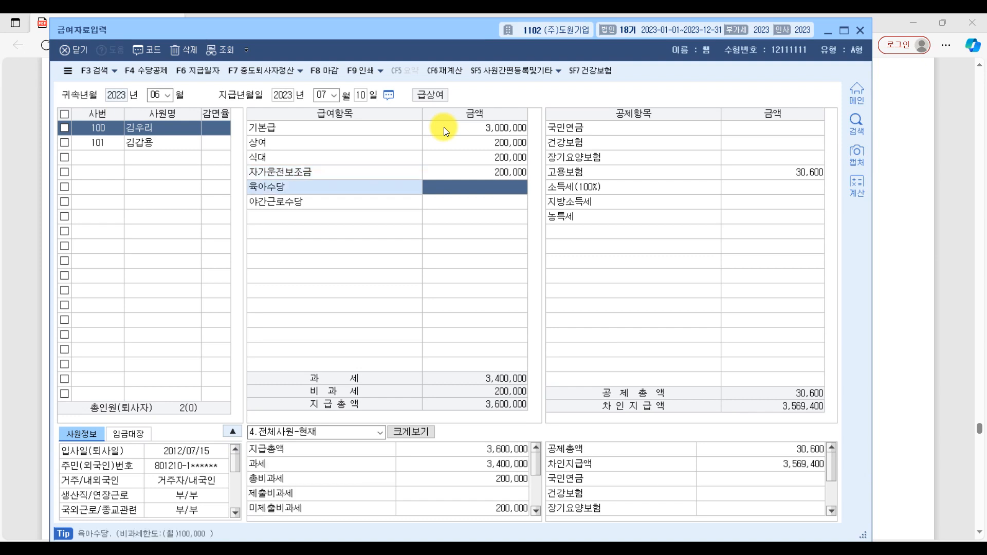
pyautogui.write('2000000')
pyautogui.press('Return')
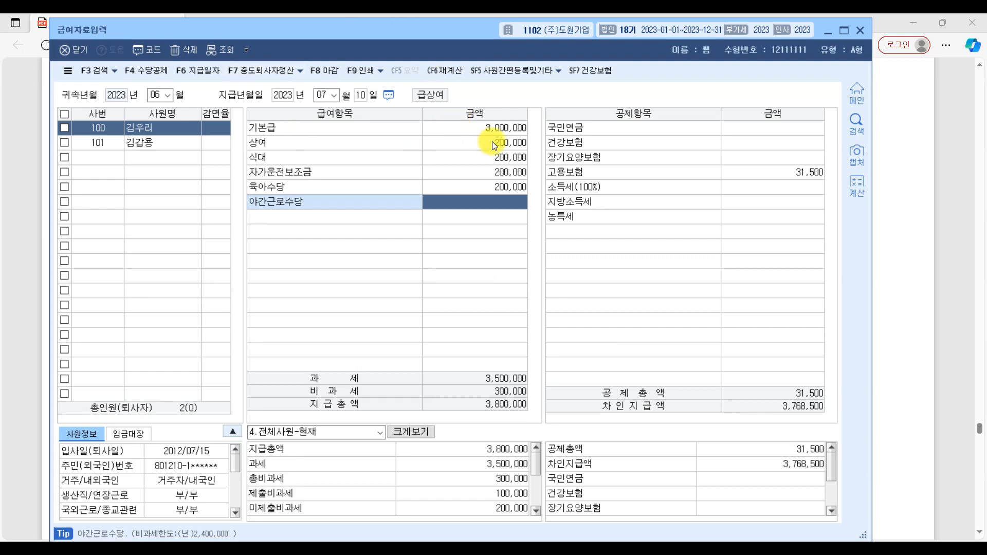
# Step: Try to set 사용여부 to 부 for 상여 in 수당공제등록, and close the dialog
pyautogui.click(148, 67)
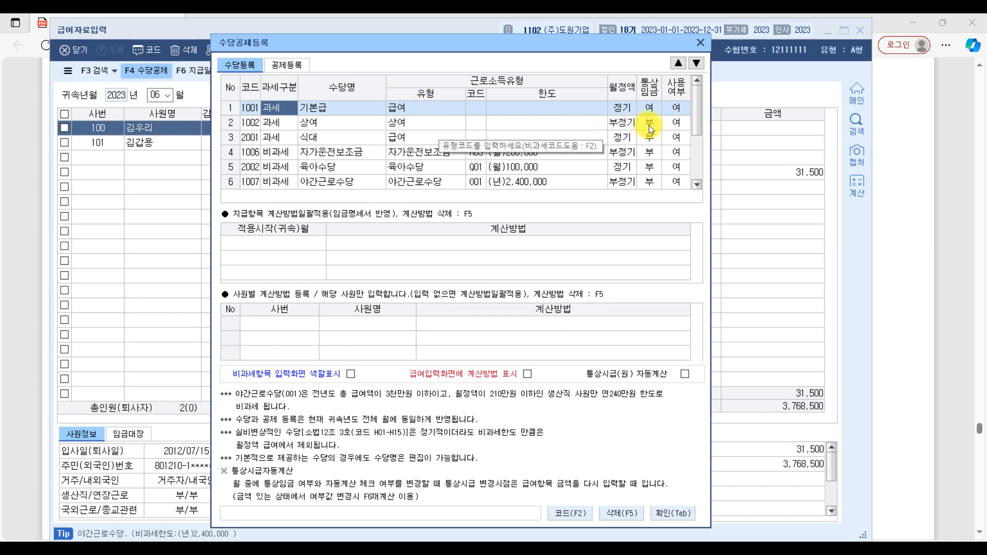
pyautogui.click(322, 123)
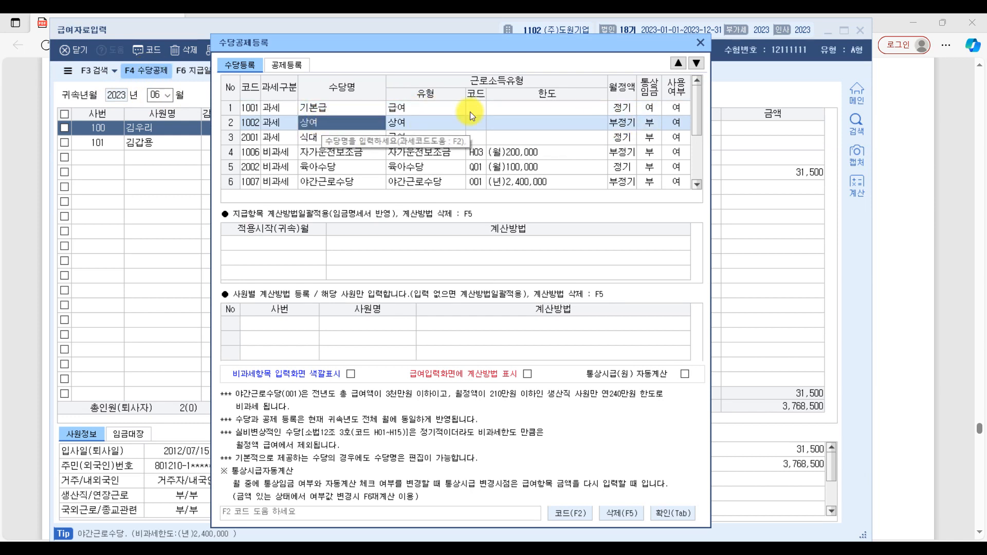
pyautogui.click(678, 125)
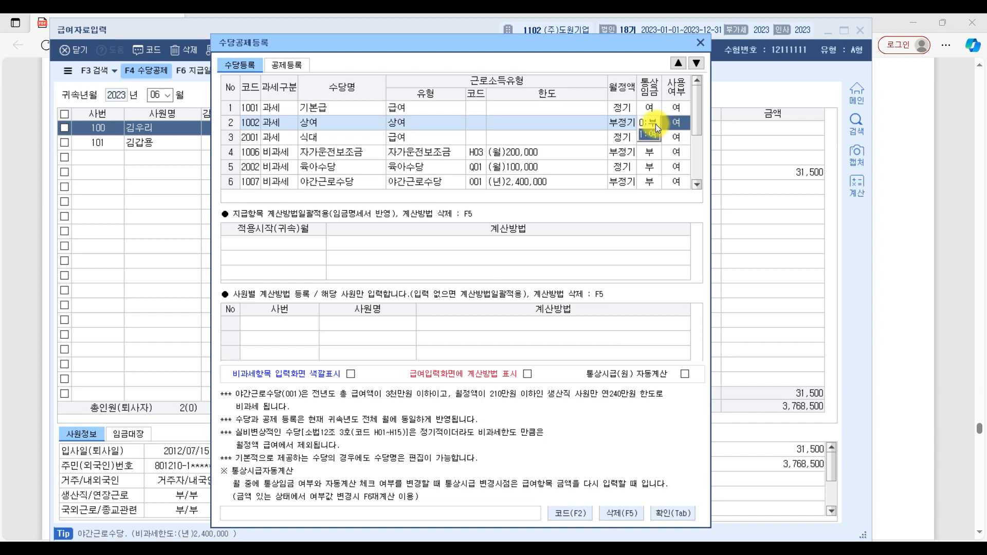
pyautogui.click(656, 125)
pyautogui.click(459, 312)
pyautogui.click(700, 43)
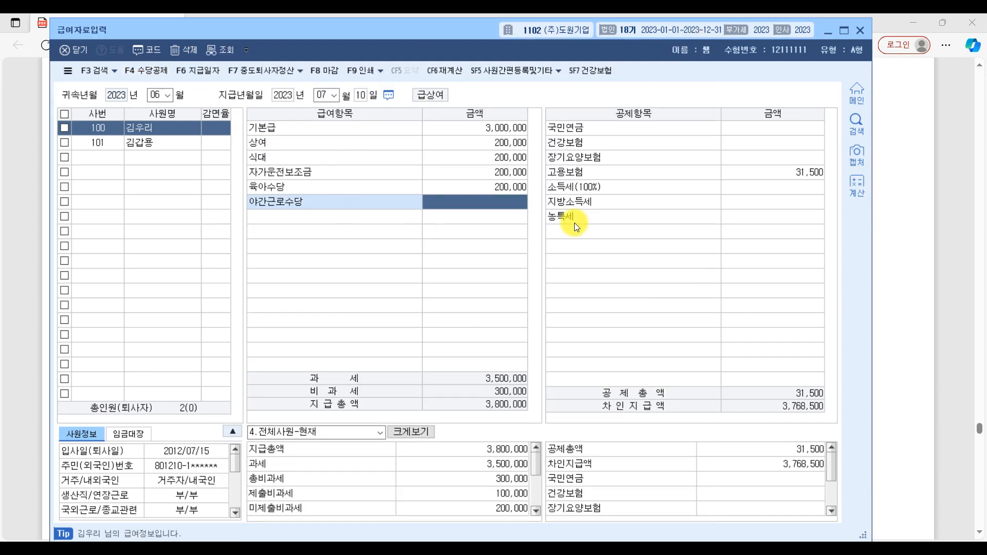
# Step: Clear the amount entered for 상여 in the 급여항목 list
pyautogui.click(488, 140)
pyautogui.press('BackSpace')
pyautogui.press('Return')
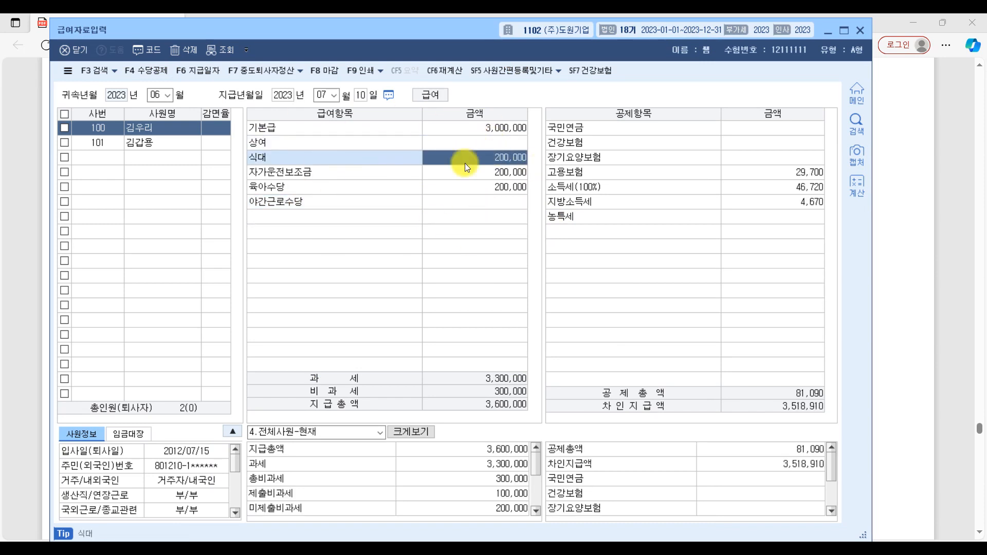
pyautogui.click(462, 144)
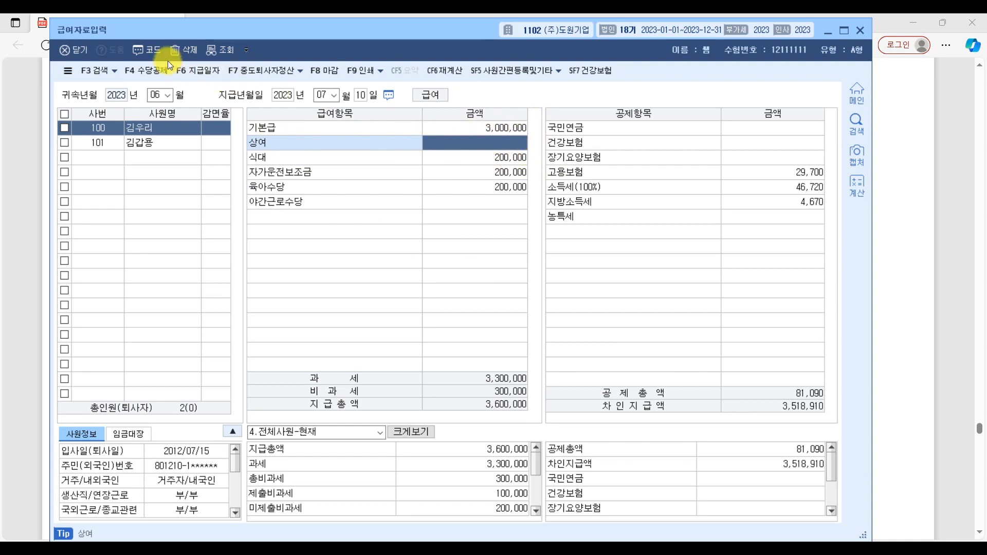
pyautogui.click(154, 67)
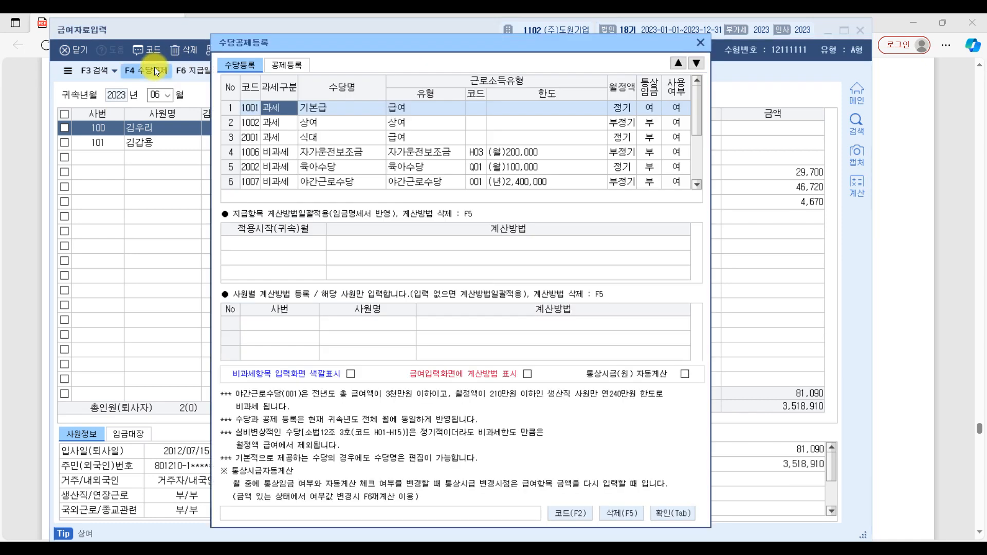
pyautogui.click(700, 43)
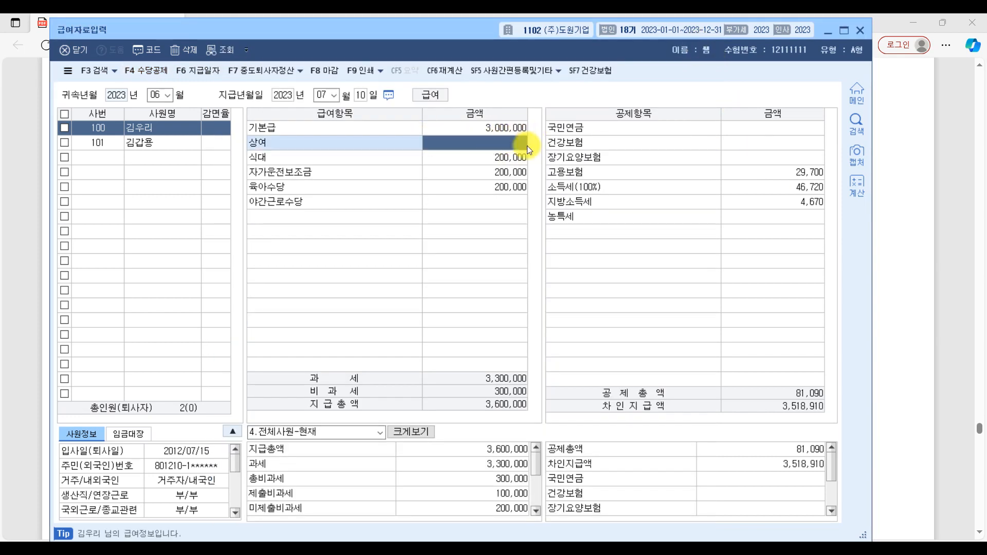
# Step: Set 사용여부 to 부 for 상여 in 수당공제등록 and confirm the dialog
pyautogui.click(158, 68)
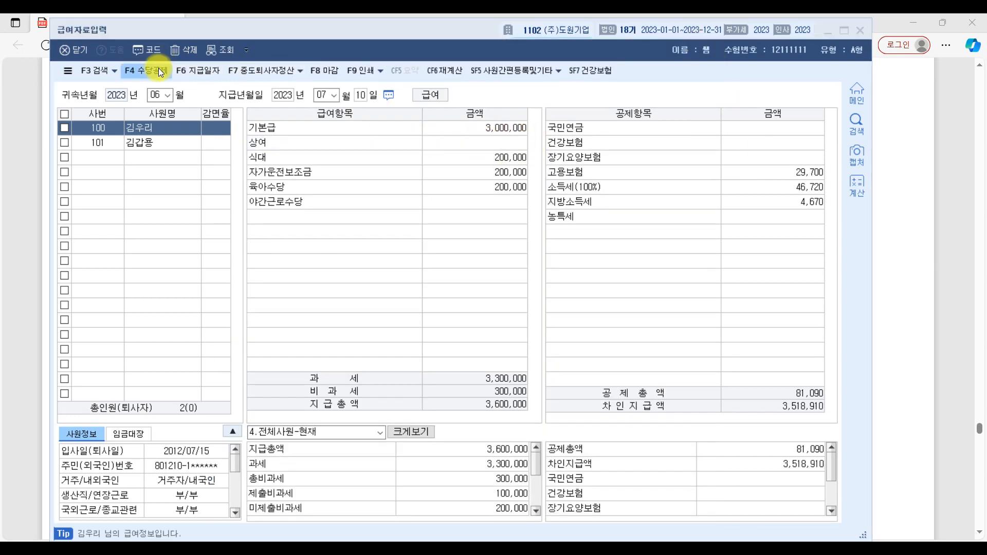
pyautogui.click(317, 123)
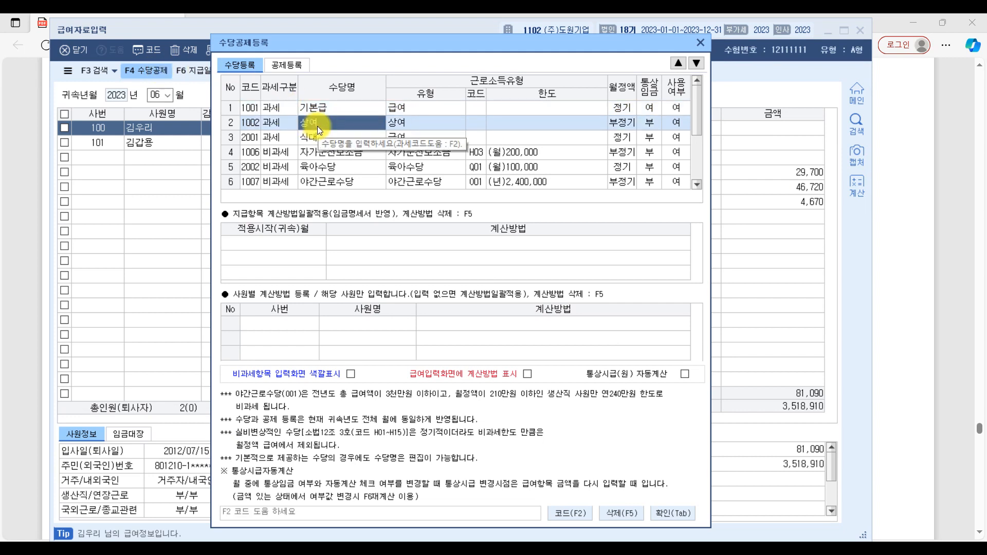
pyautogui.click(676, 122)
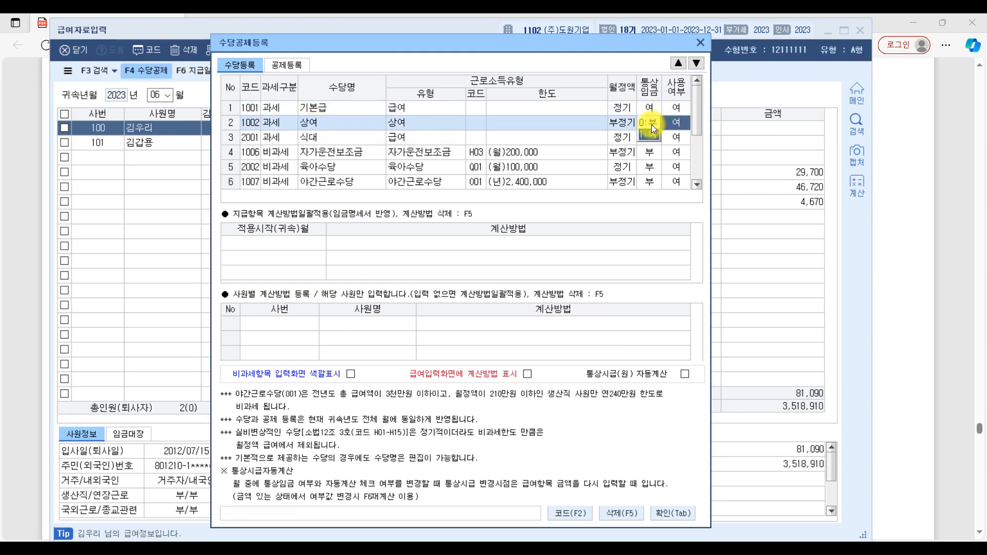
pyautogui.click(652, 124)
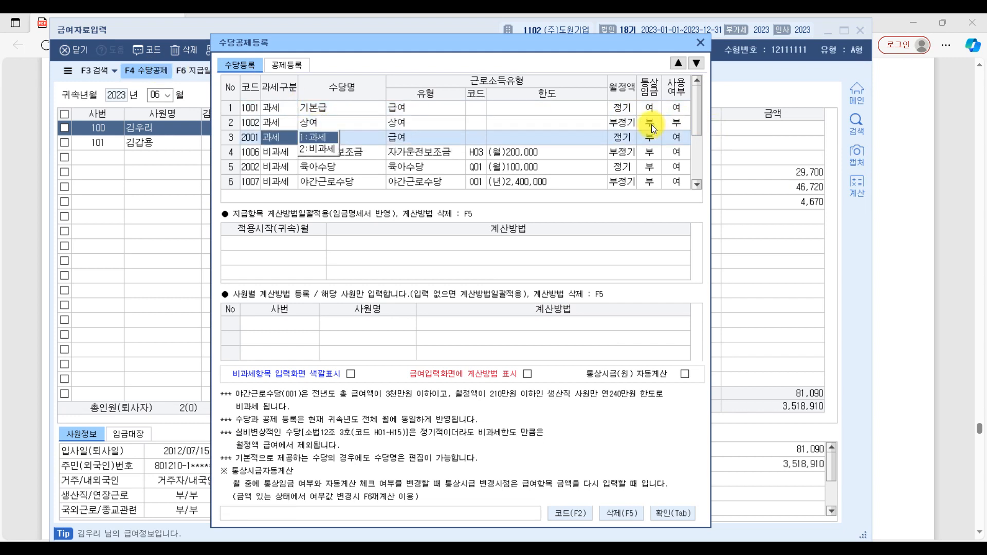
pyautogui.click(675, 515)
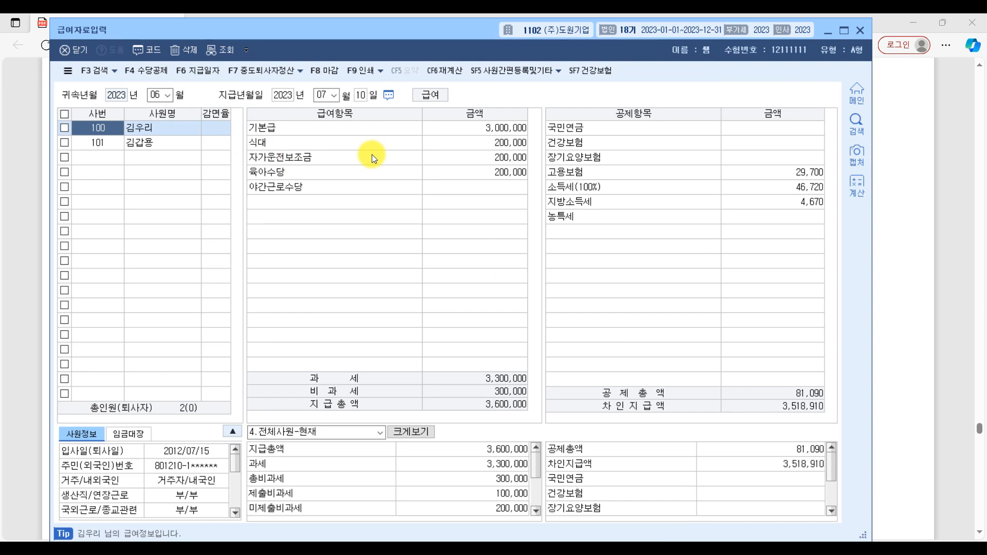
# Step: Enter 527,000 as the 야간근로수당 amount in the 급여항목 list
pyautogui.click(477, 182)
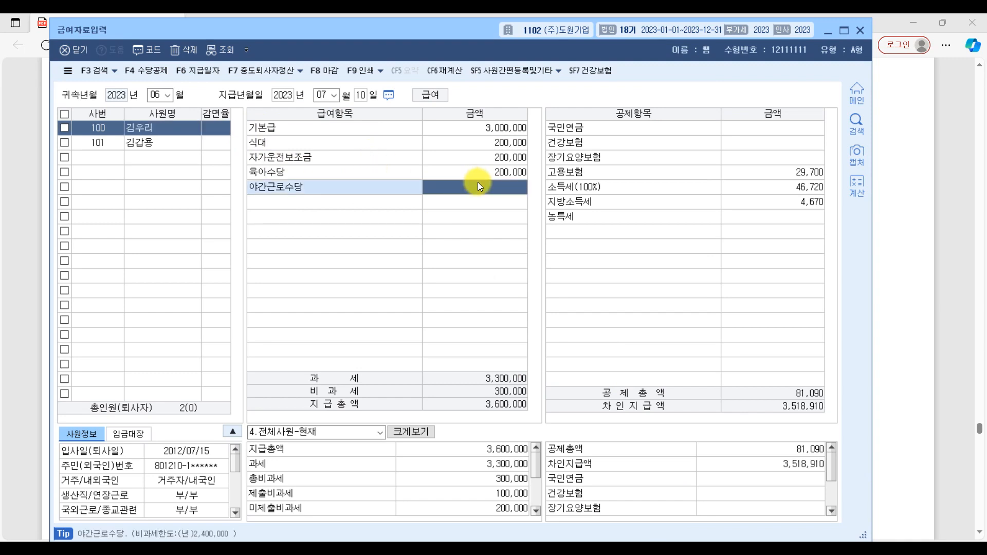
pyautogui.write('5270000')
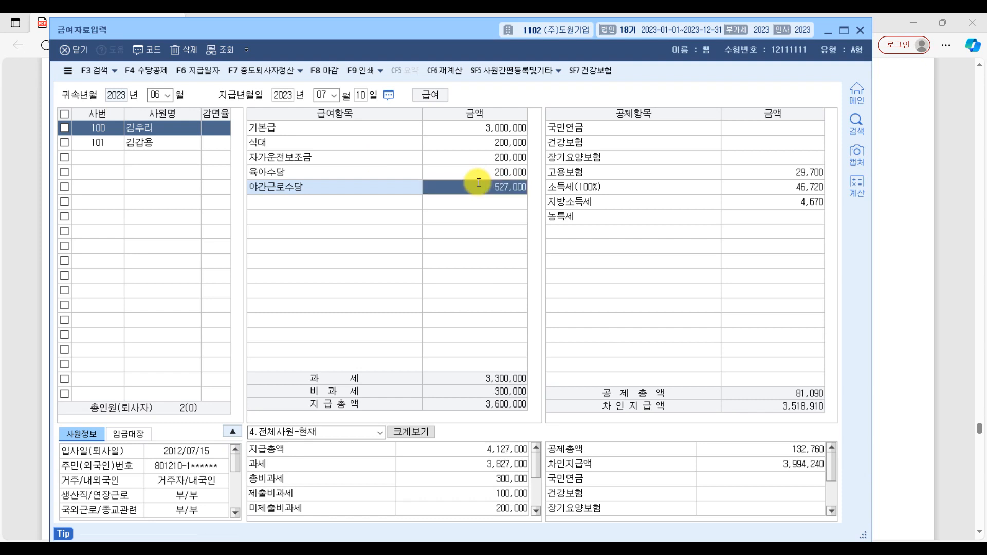
pyautogui.press('Return')
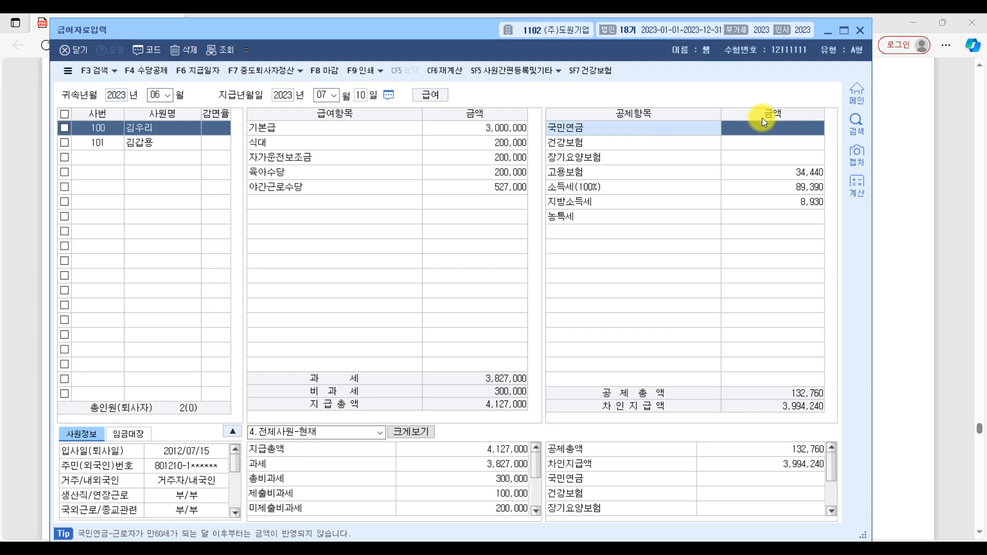
# Step: Enter 국민연금 166,500 and 건강보험 131,160 in the 공제항목 list, and accept the 장기요양보험 amount of 16,800
pyautogui.write('166500')
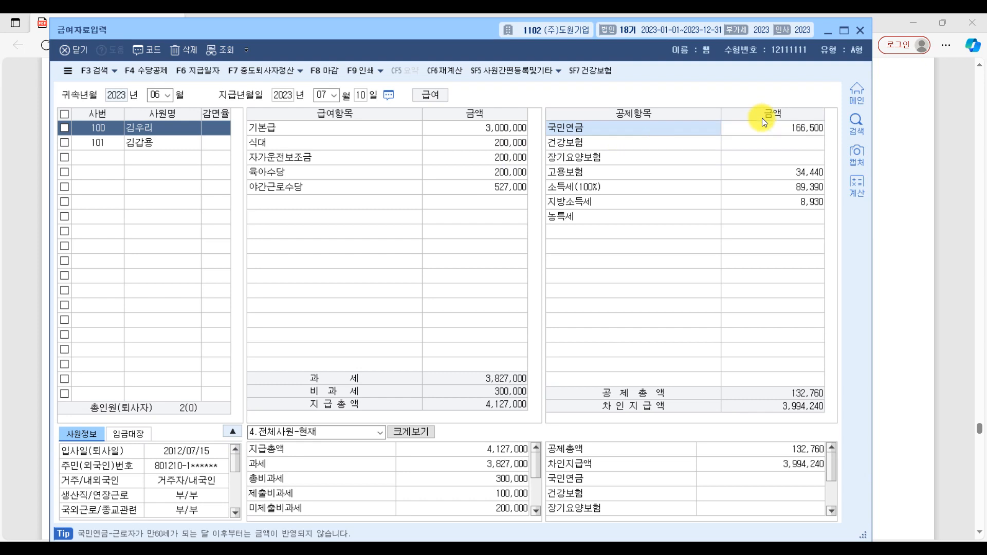
pyautogui.press('Return')
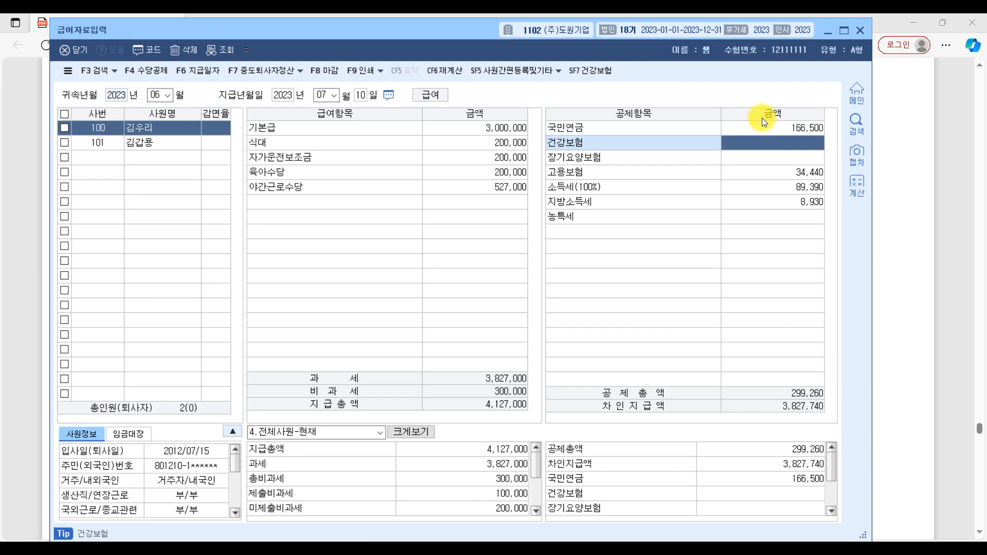
pyautogui.write('131')
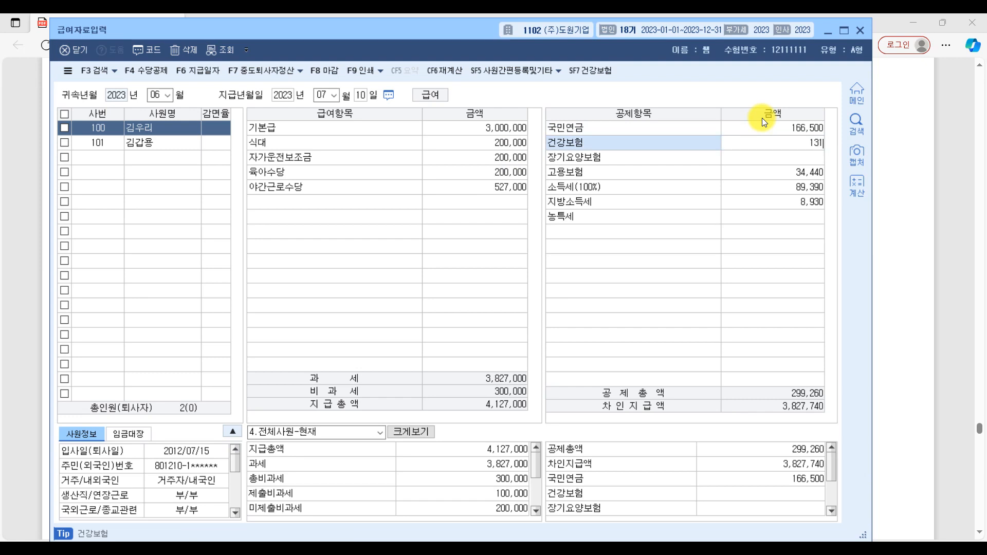
pyautogui.write(',160')
pyautogui.press('Return')
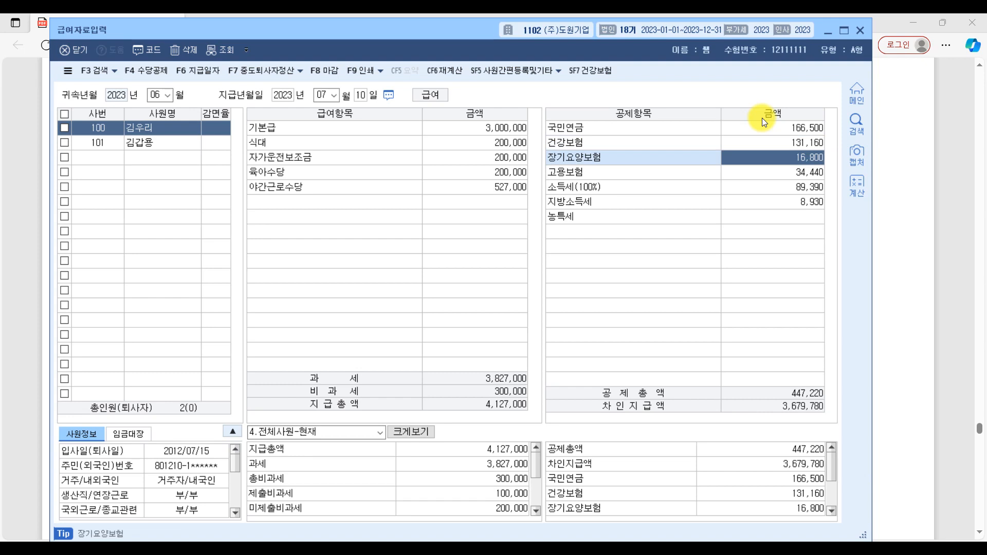
pyautogui.press('Return')
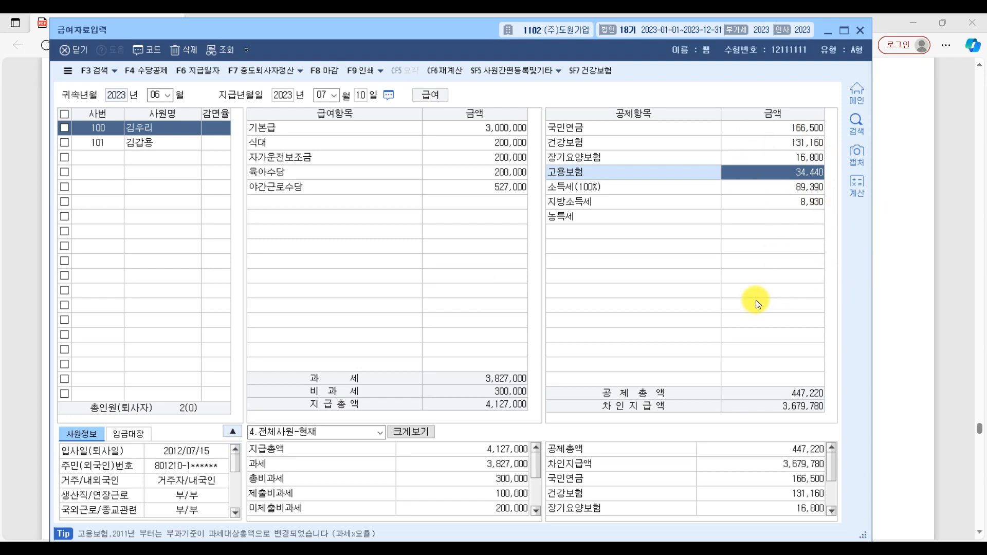
# Step: Close 급여자료입력 and bring up question [2] on 연말정산 in the exam PDF
pyautogui.click(72, 48)
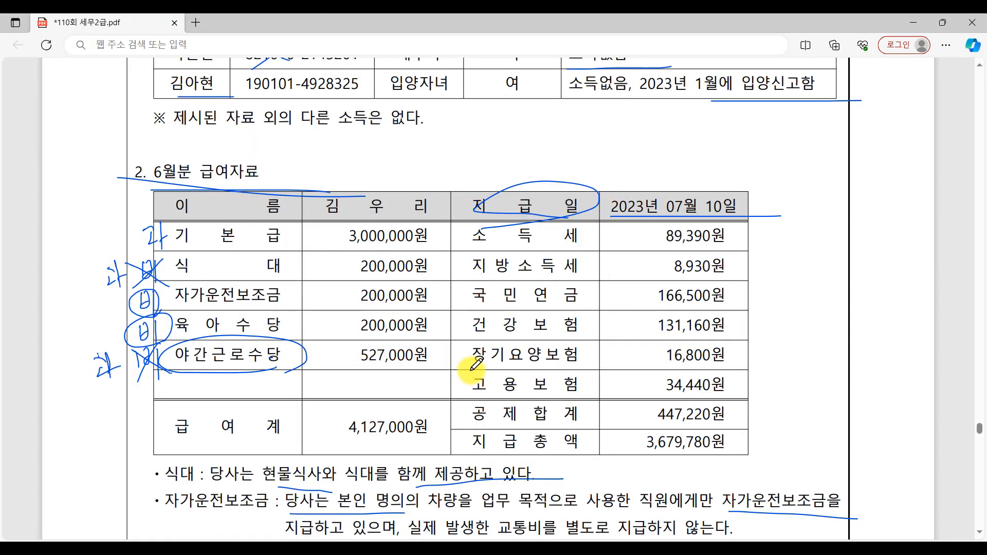
pyautogui.scroll(6, 467, 370)
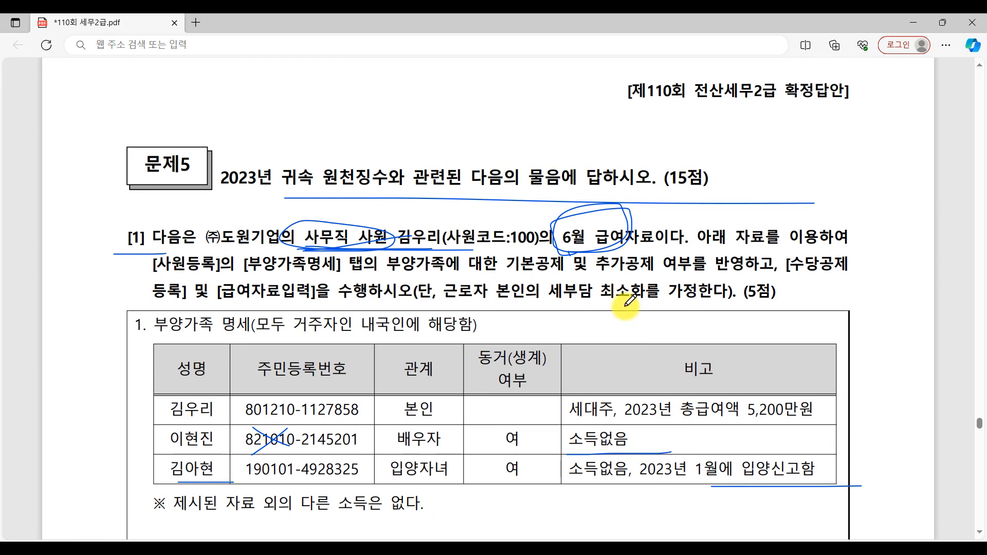
pyautogui.scroll(-15, 629, 303)
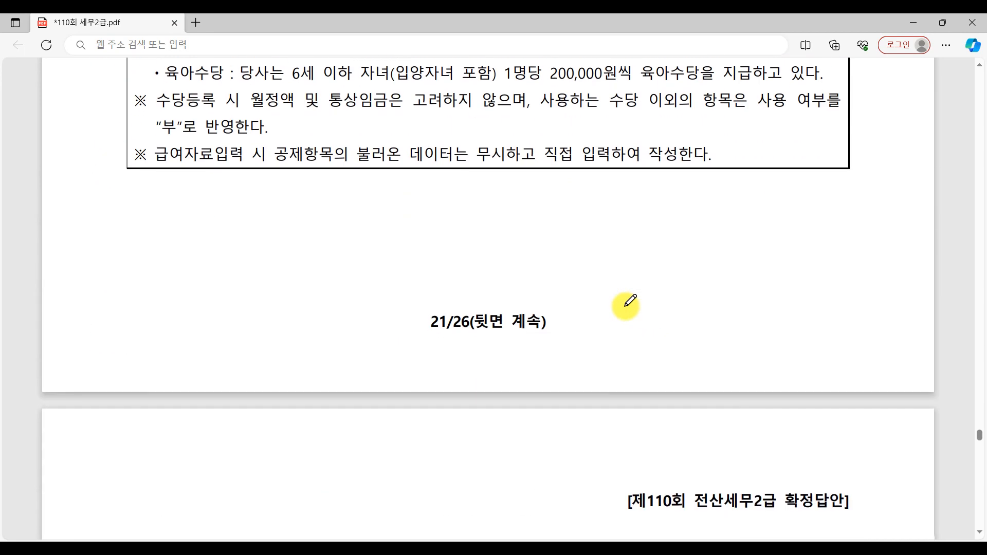
pyautogui.scroll(-15, 628, 303)
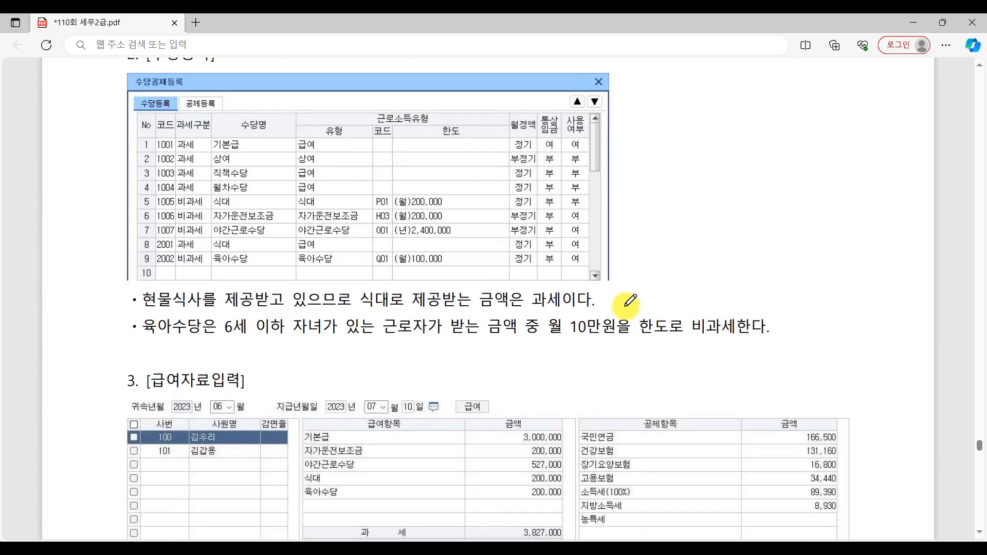
pyautogui.scroll(-15, 629, 303)
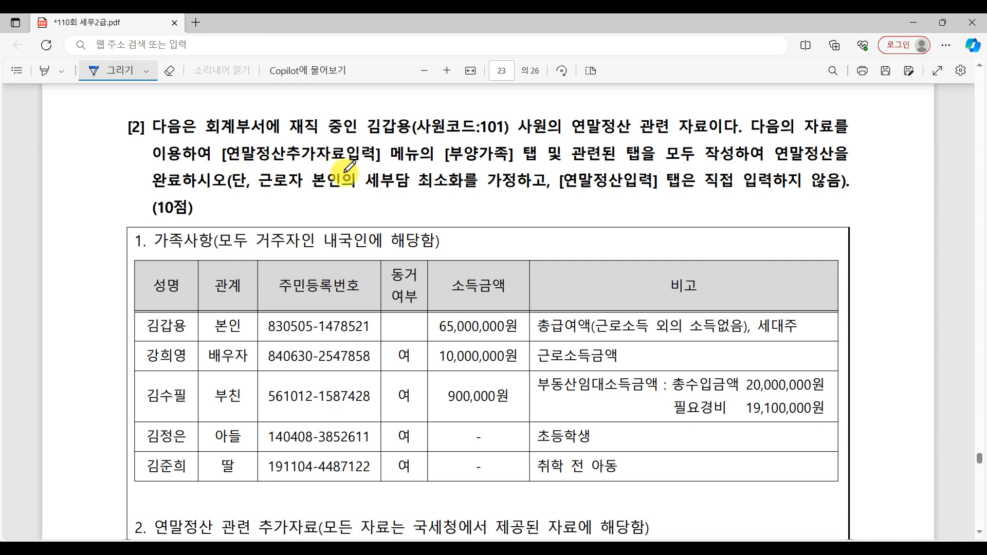
# Step: Underline the 부양가족, related-tab, 연말정산입력 and 10점 instructions in question [2], and mark the names in the 가족사항 table with a bracket
pyautogui.moveTo(452, 164); pyautogui.dragTo(753, 163)
pyautogui.moveTo(152, 188); pyautogui.dragTo(238, 186)
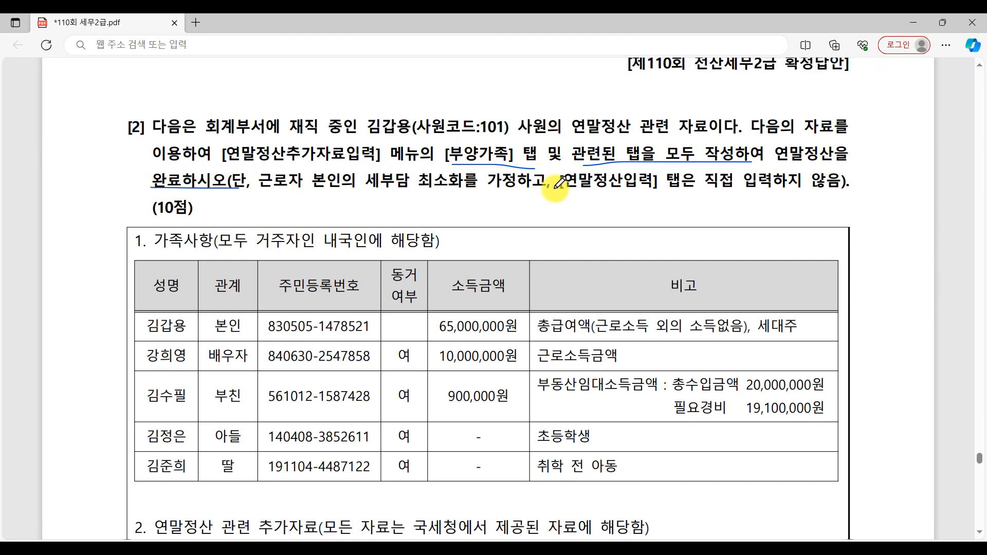
pyautogui.moveTo(562, 201); pyautogui.dragTo(635, 195)
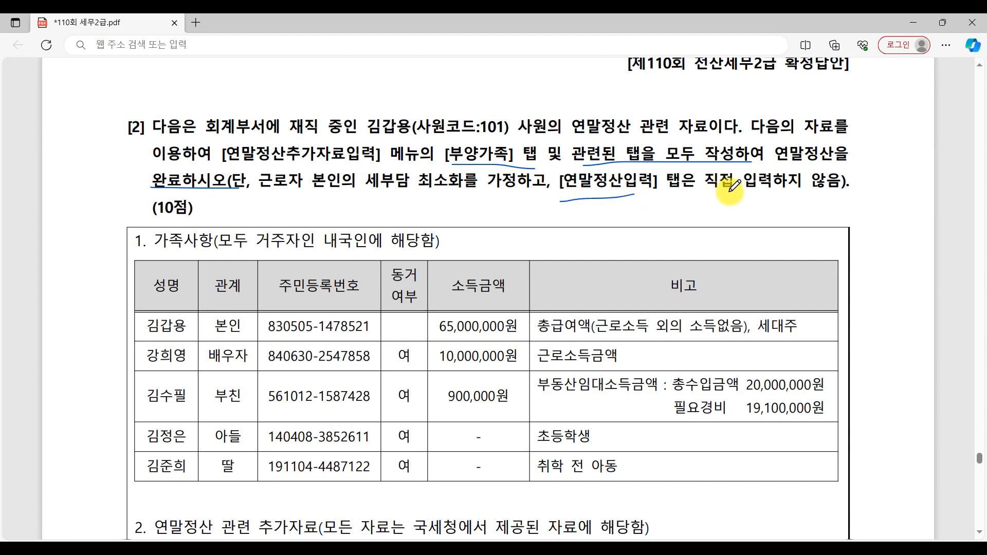
pyautogui.moveTo(730, 193); pyautogui.dragTo(861, 196)
pyautogui.moveTo(155, 223); pyautogui.dragTo(226, 223)
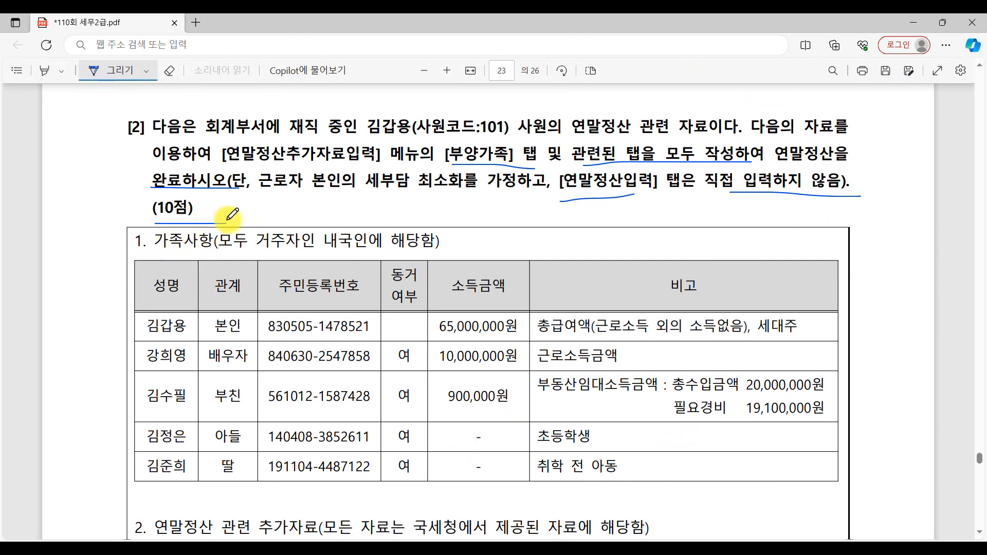
pyautogui.moveTo(132, 289)
pyautogui.mouseDown()
pyautogui.moveTo(103, 324)
pyautogui.moveTo(114, 456)
pyautogui.mouseUp()
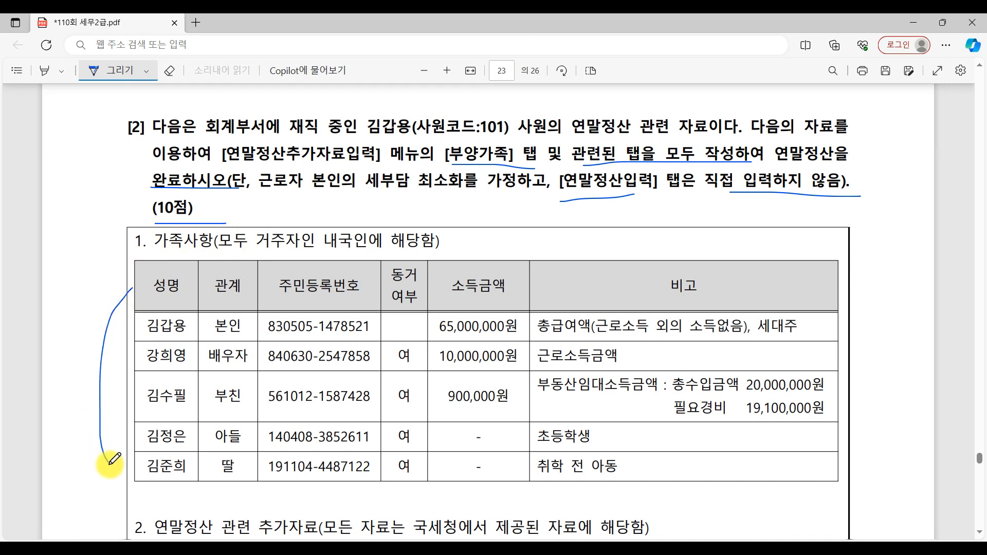
# Step: Draw the closing bracket beside the 비고 column of the 가족사항 table and underline [부양가족] again in question [2]
pyautogui.moveTo(829, 275); pyautogui.dragTo(834, 466)
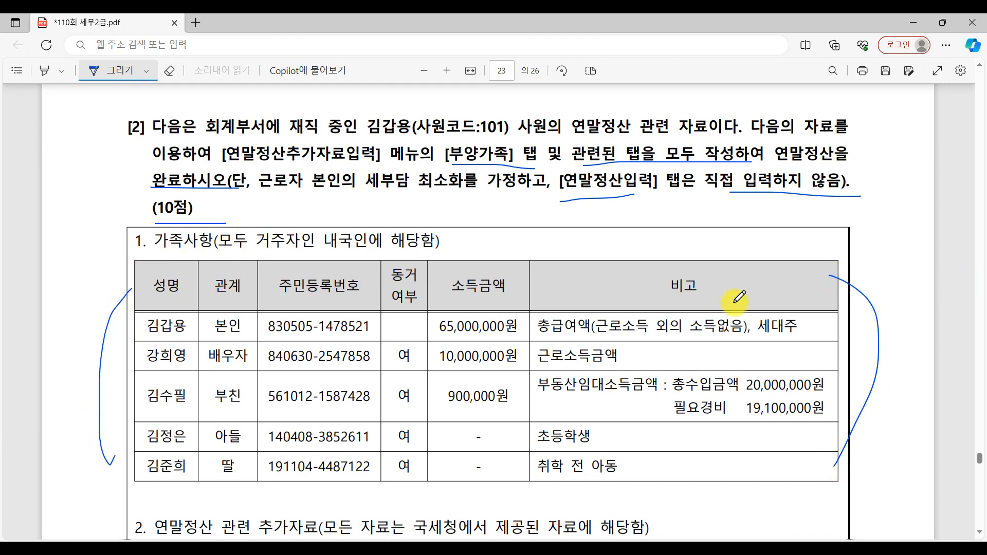
pyautogui.moveTo(437, 165); pyautogui.dragTo(554, 169)
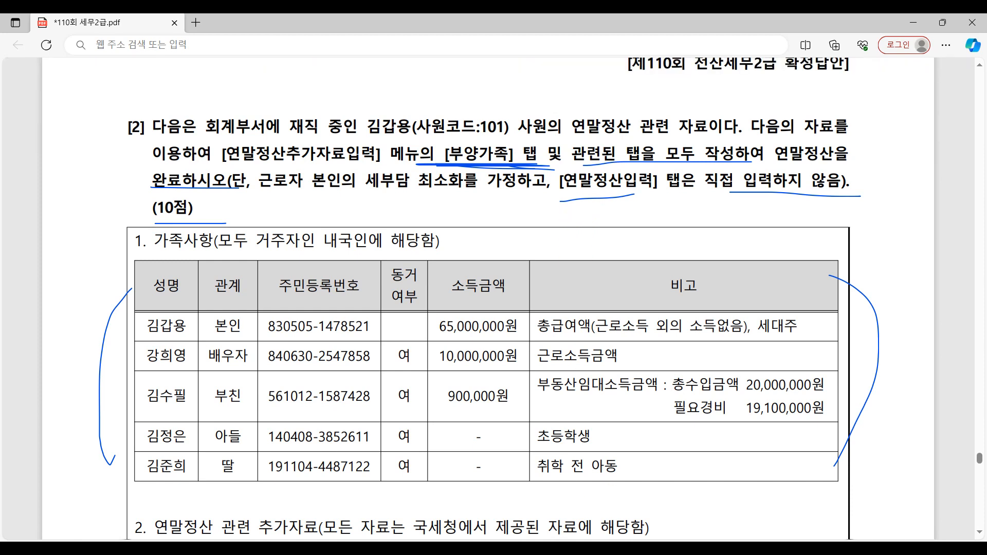
# Step: Switch to KcLep, open 연말정산추가자료입력, and adjust its window to show the full form over the exam PDF
pyautogui.click(587, 549)
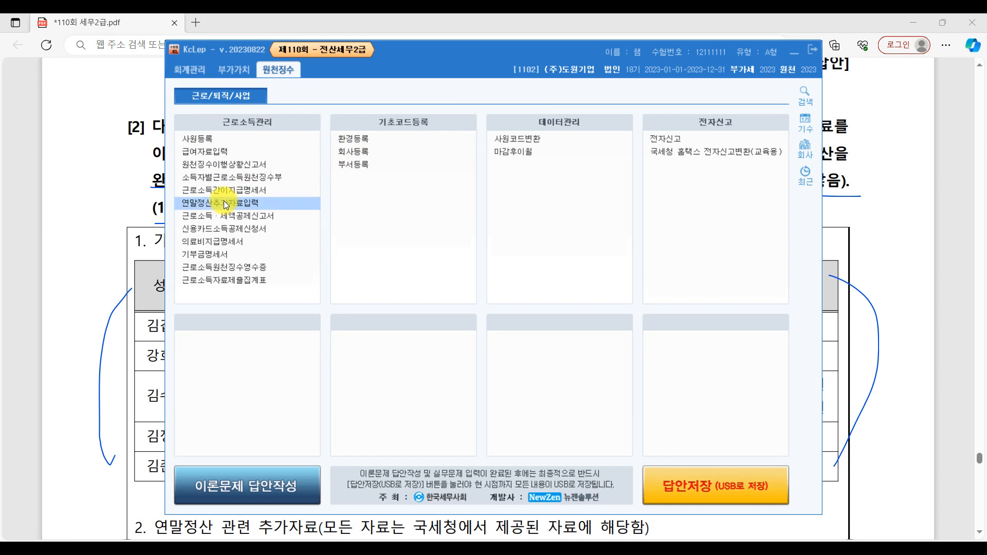
pyautogui.click(224, 203)
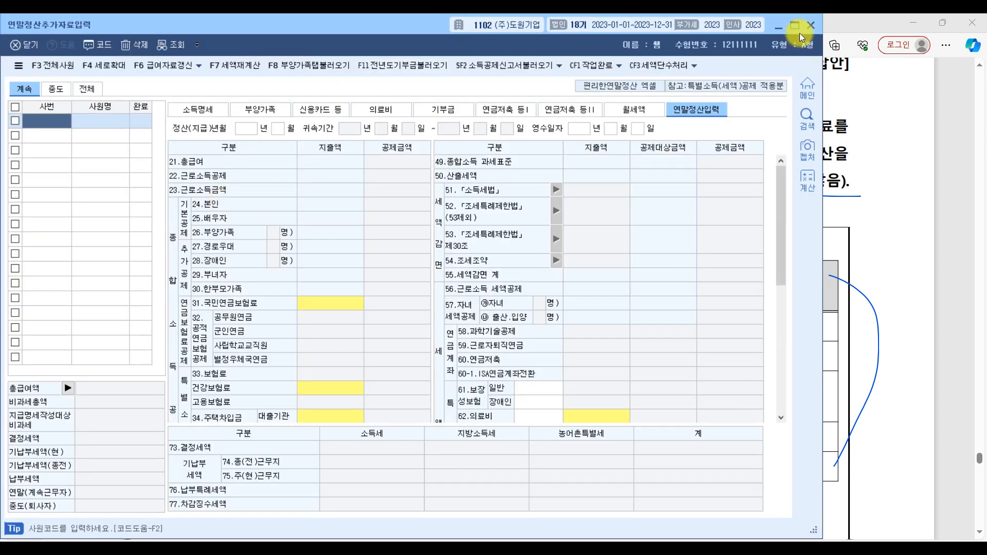
pyautogui.click(796, 26)
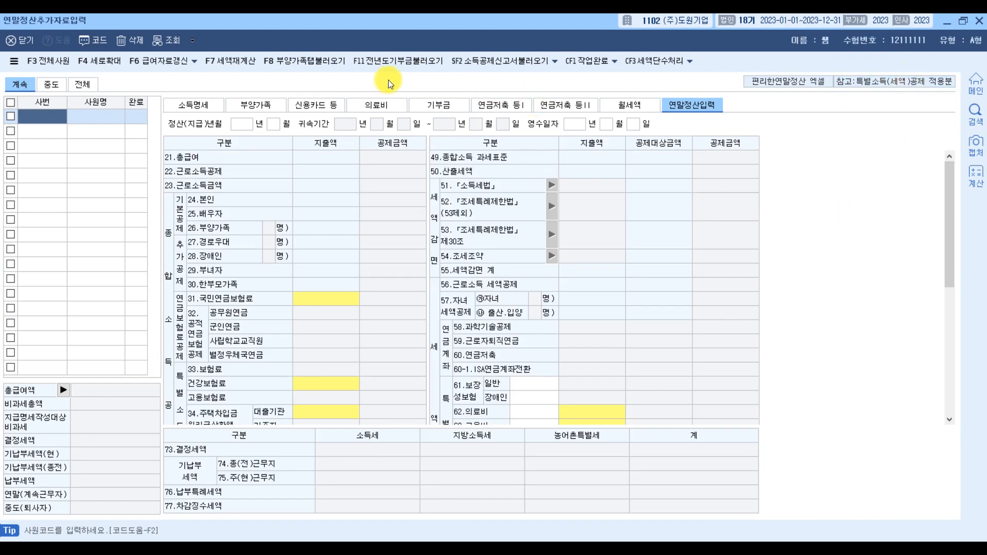
pyautogui.click(963, 20)
pyautogui.moveTo(409, 20)
pyautogui.mouseDown()
pyautogui.moveTo(433, 21)
pyautogui.moveTo(426, 28)
pyautogui.mouseUp()
pyautogui.moveTo(836, 532); pyautogui.dragTo(952, 511)
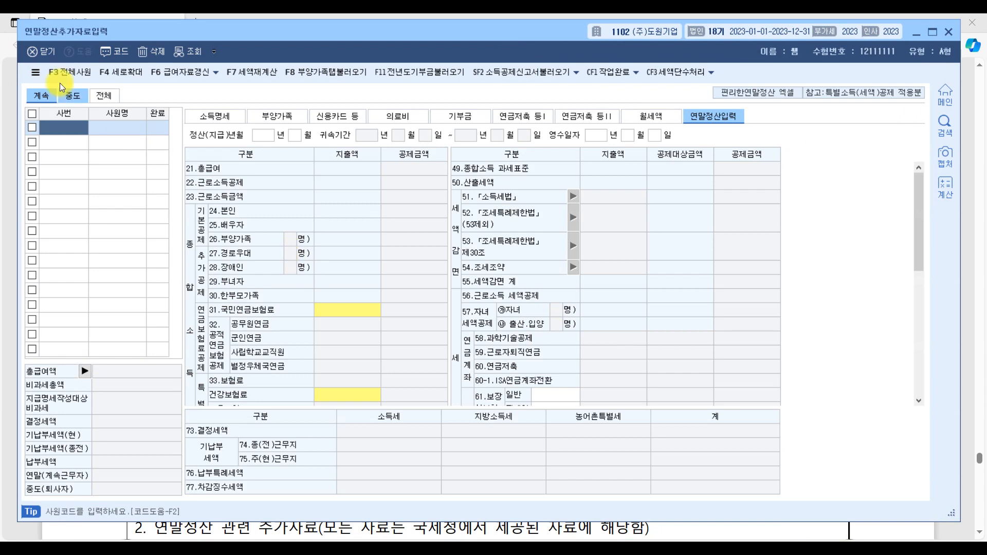
# Step: Load the employee with 사원코드 101 into 연말정산추가자료입력
pyautogui.doubleClick(63, 123)
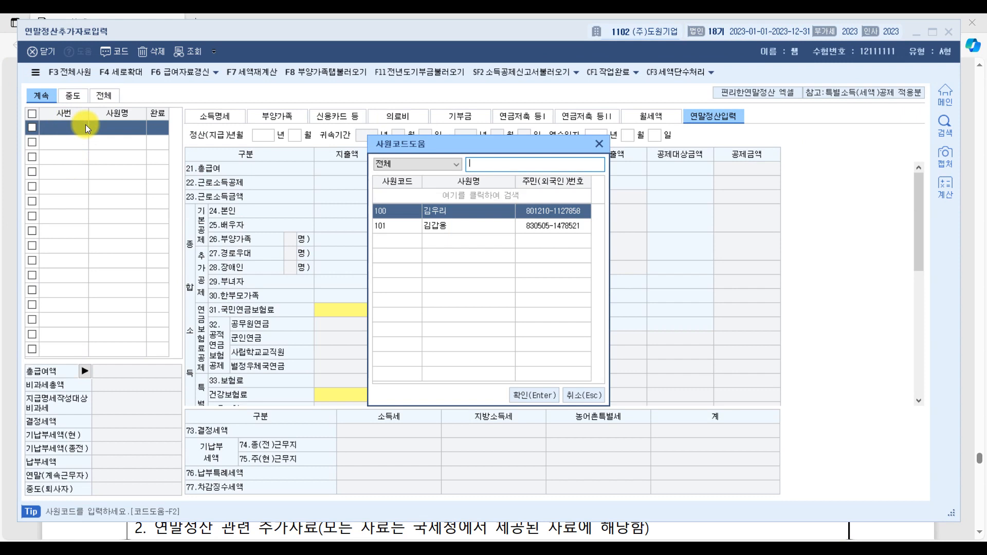
pyautogui.click(428, 227)
pyautogui.doubleClick(428, 227)
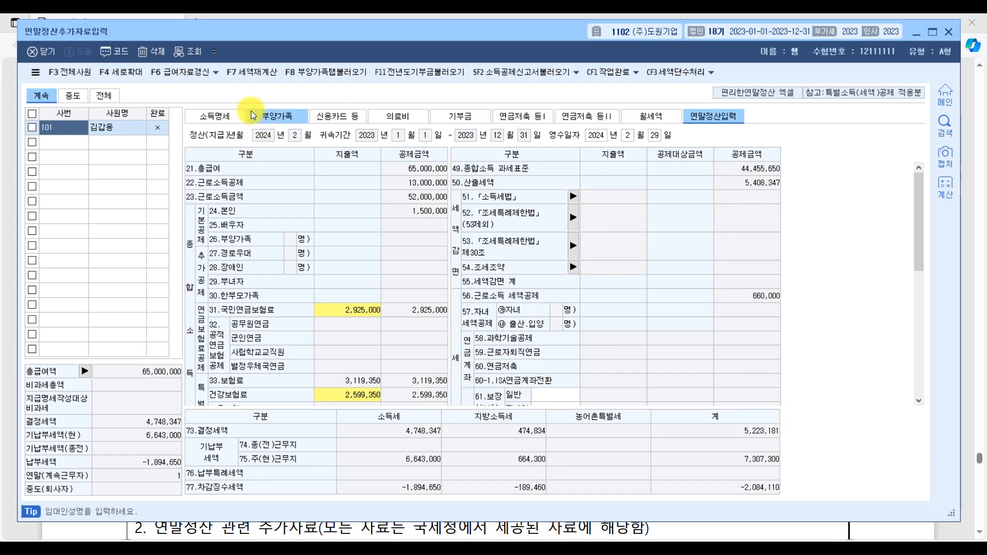
# Step: Look through the employee's 부양가족, 신용카드 등, 의료비, 기부금 and 연금저축 등I sections, and return to 부양가족
pyautogui.click(265, 122)
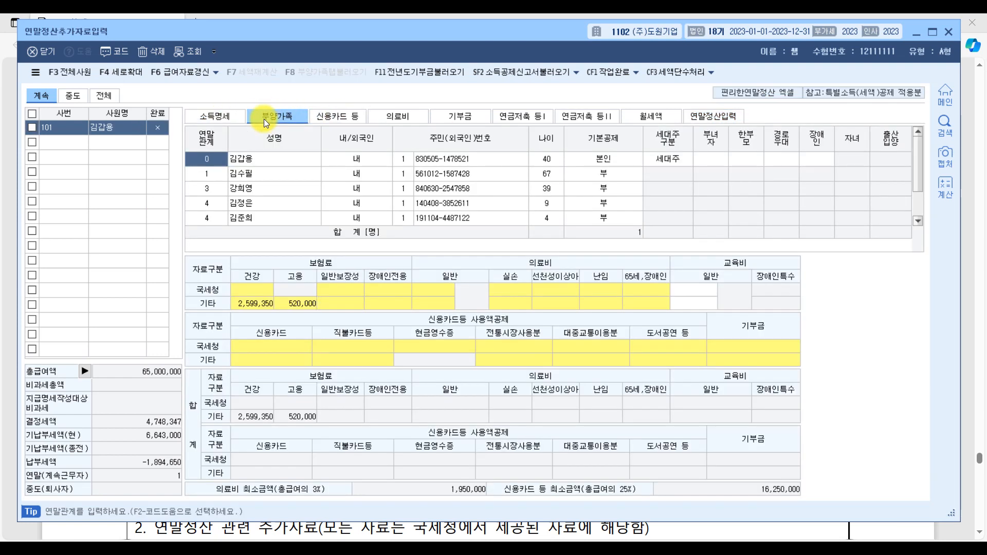
pyautogui.click(335, 118)
pyautogui.click(415, 117)
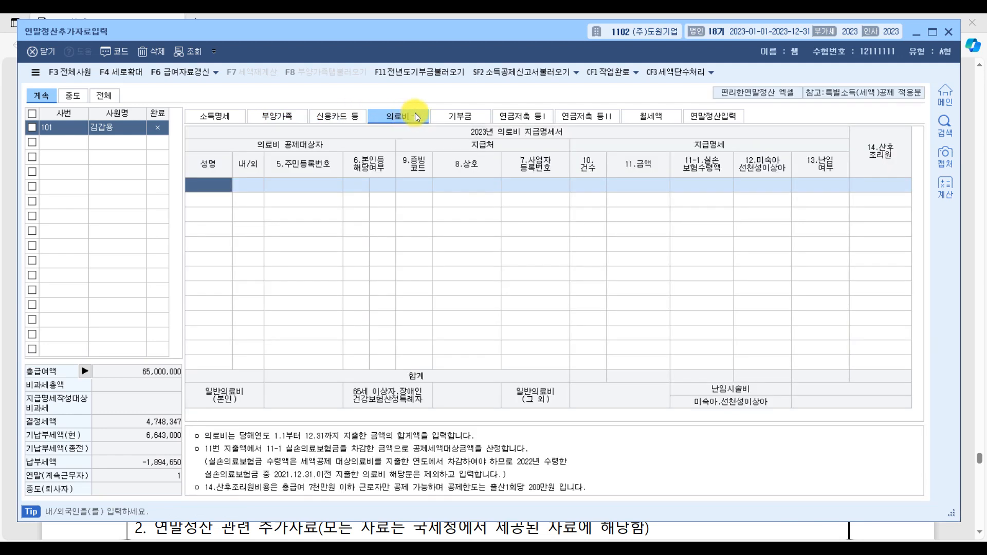
pyautogui.click(459, 117)
pyautogui.click(525, 120)
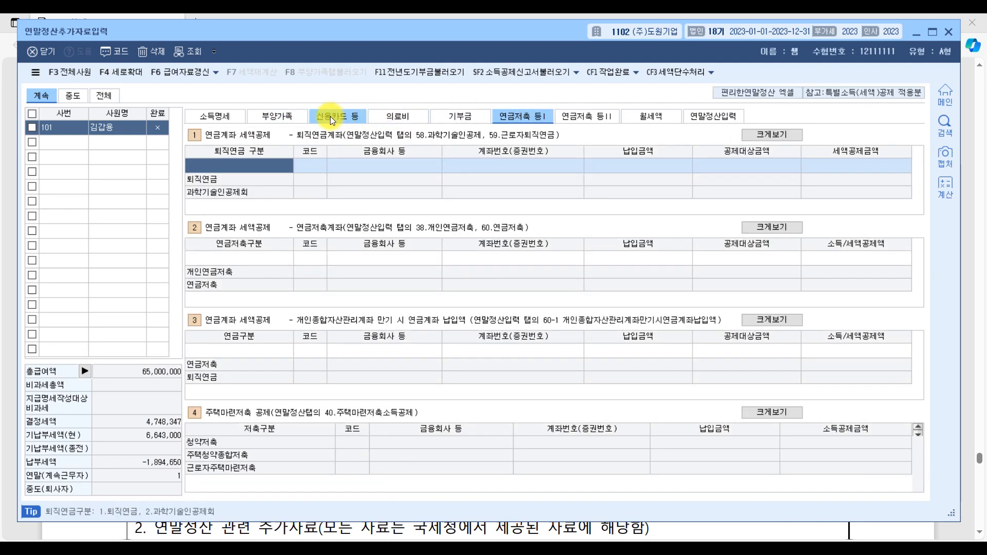
pyautogui.click(276, 116)
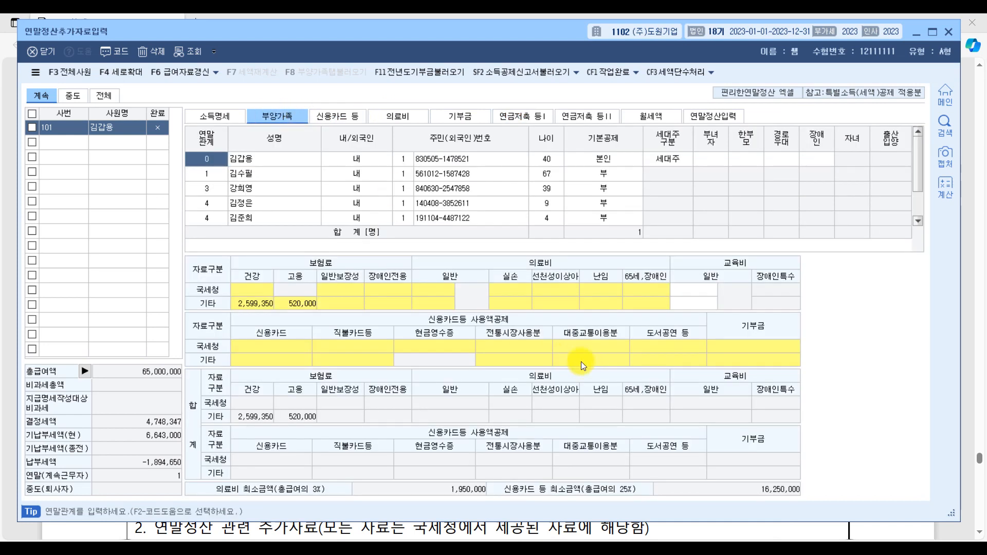
pyautogui.click(289, 123)
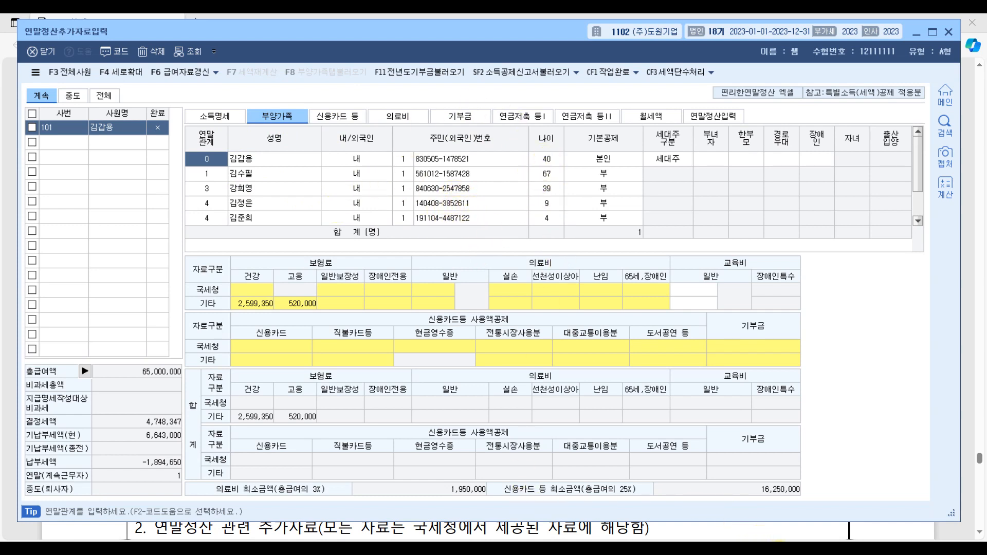
# Step: Check the 본인 row's 세대주구분 in 부양가족 against the exam PDF's 가족사항 table
pyautogui.click(634, 540)
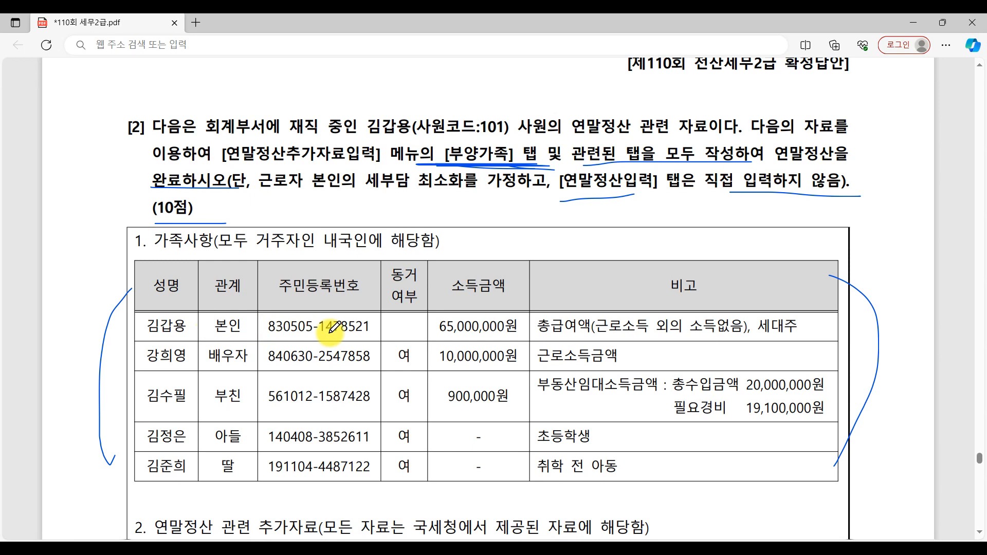
pyautogui.hotkey('alt', 'Tab')
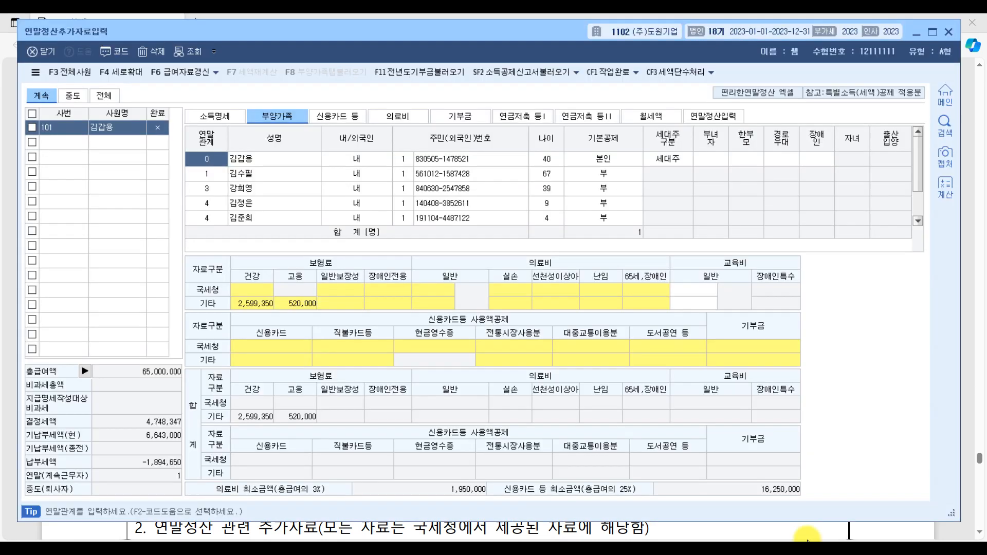
pyautogui.click(667, 158)
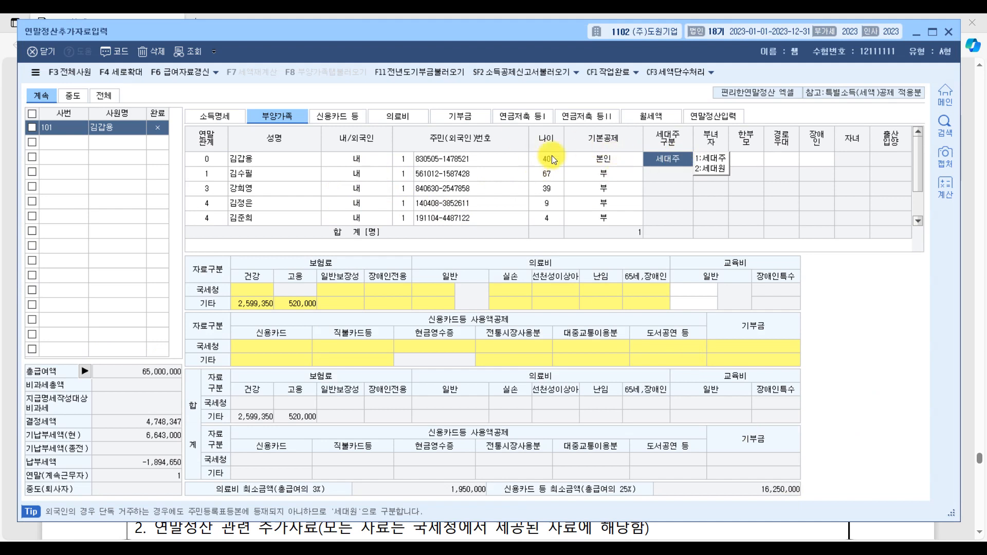
pyautogui.hotkey('alt', 'Tab')
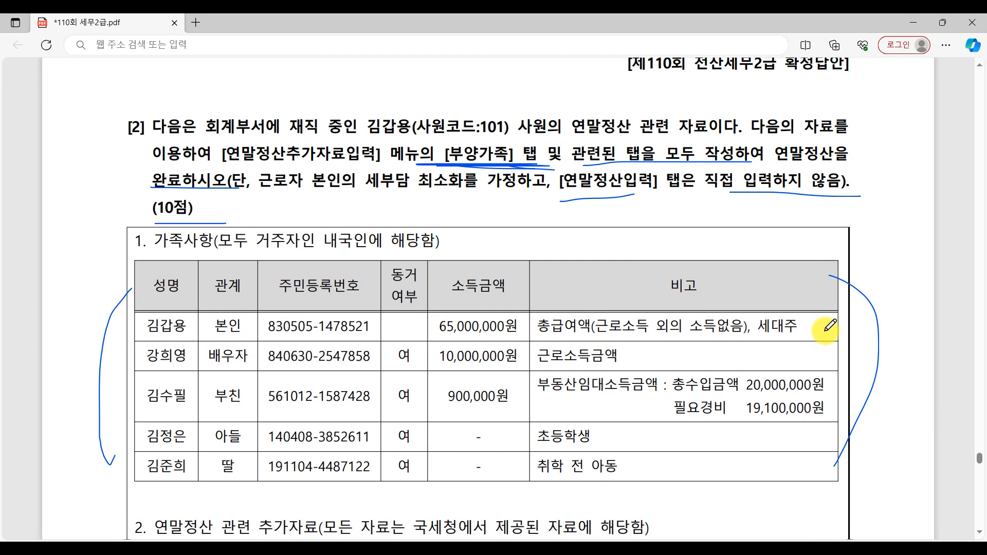
# Step: Underline the 배우자's name in the exam PDF and handwrite a circled 500만원 followed by "= 150" beside 근로소득금액
pyautogui.moveTo(143, 372); pyautogui.dragTo(192, 366)
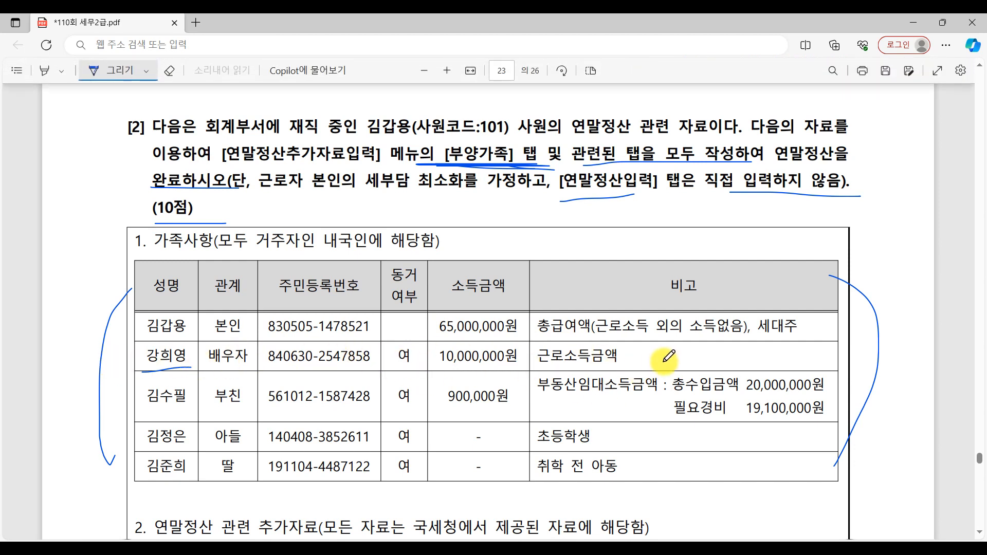
pyautogui.moveTo(656, 338)
pyautogui.mouseDown()
pyautogui.moveTo(662, 360)
pyautogui.moveTo(736, 350)
pyautogui.moveTo(722, 373)
pyautogui.moveTo(739, 337)
pyautogui.mouseUp()
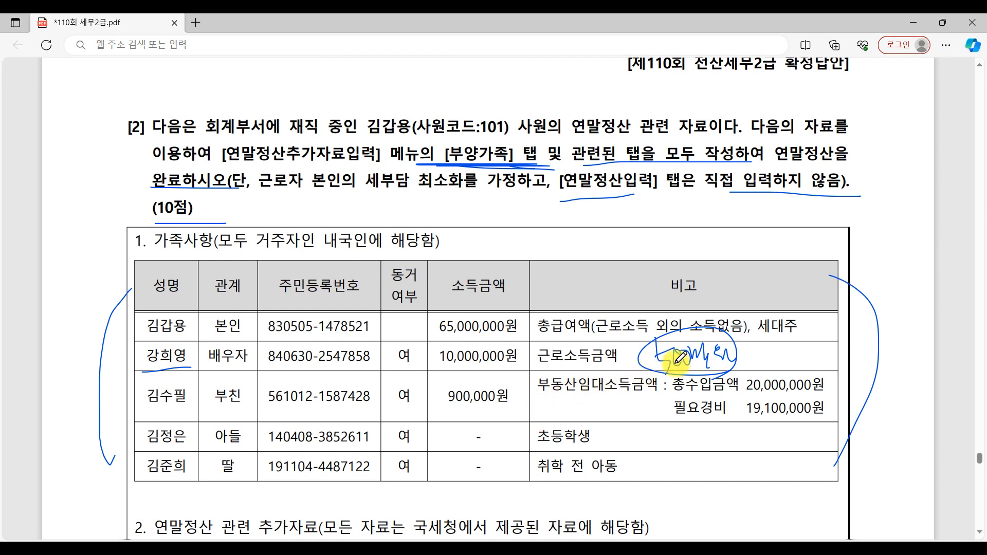
pyautogui.moveTo(753, 357); pyautogui.dragTo(770, 357)
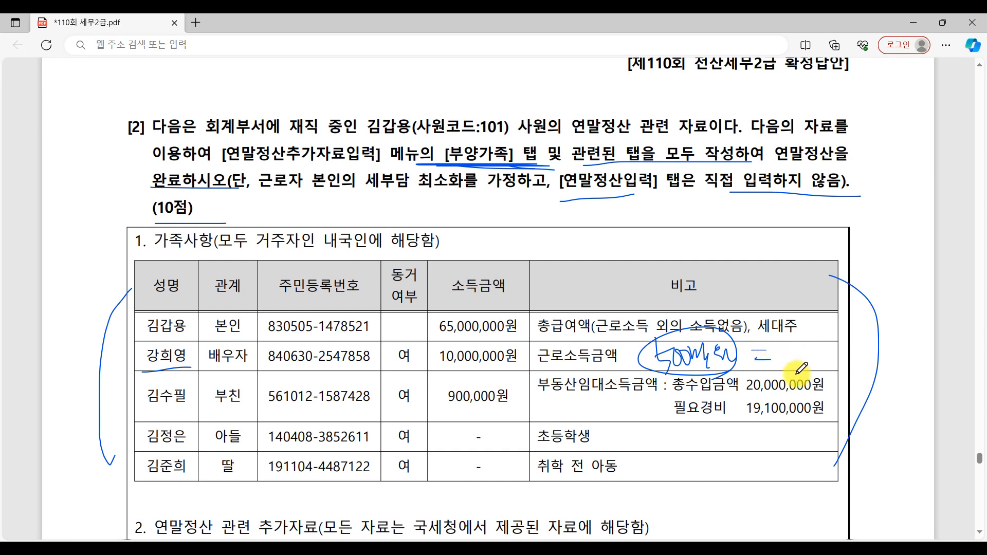
pyautogui.moveTo(791, 345)
pyautogui.mouseDown()
pyautogui.moveTo(794, 371)
pyautogui.moveTo(807, 368)
pyautogui.mouseUp()
pyautogui.moveTo(804, 353); pyautogui.dragTo(817, 352)
pyautogui.click(831, 356)
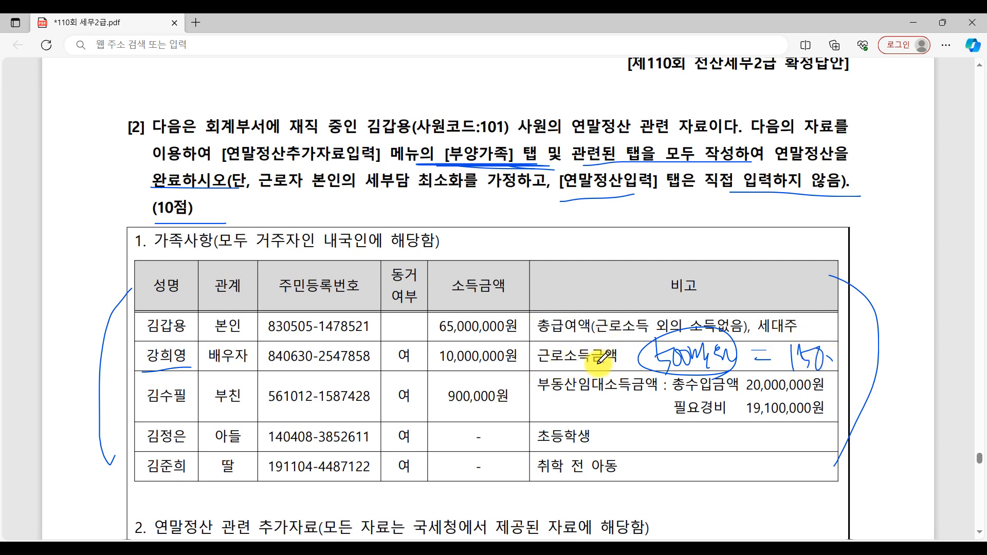
# Step: Circle 근로소득 and the 소득금액 heading, re-circle 500만원, and underline 금액, the 150 note and the 배우자's 10,000,000원
pyautogui.moveTo(591, 343)
pyautogui.mouseDown()
pyautogui.moveTo(538, 354)
pyautogui.moveTo(603, 366)
pyautogui.mouseUp()
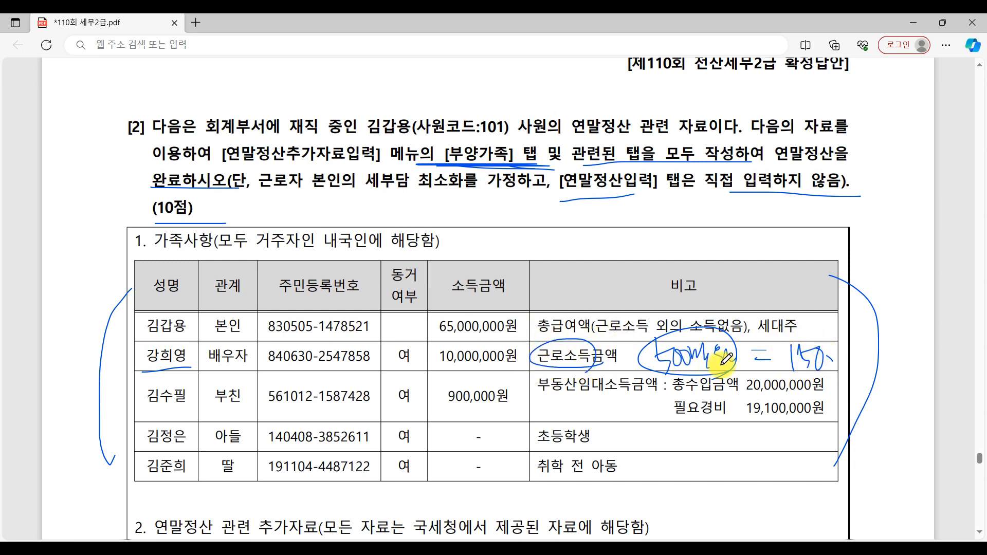
pyautogui.moveTo(710, 374); pyautogui.dragTo(727, 371)
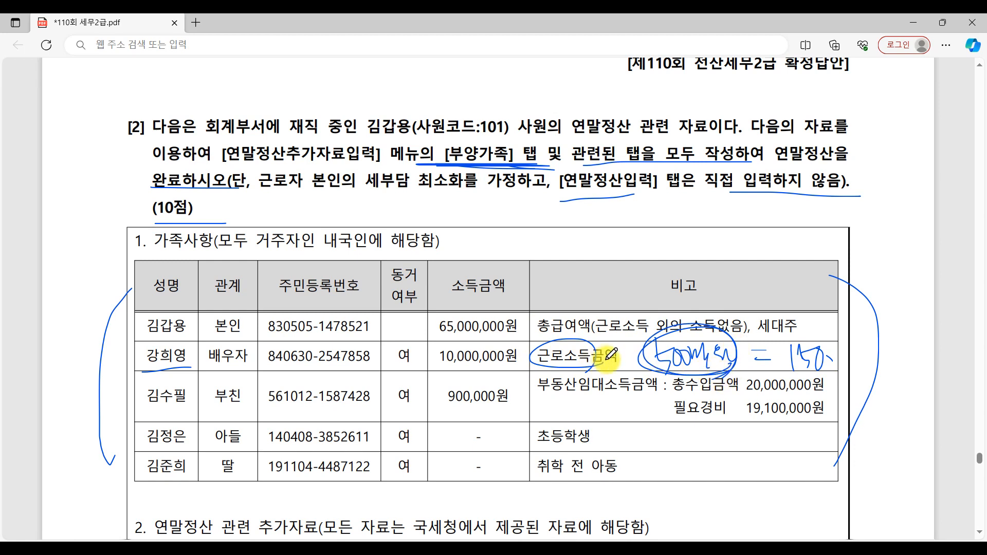
pyautogui.moveTo(582, 368); pyautogui.dragTo(635, 366)
pyautogui.moveTo(783, 370); pyautogui.dragTo(841, 369)
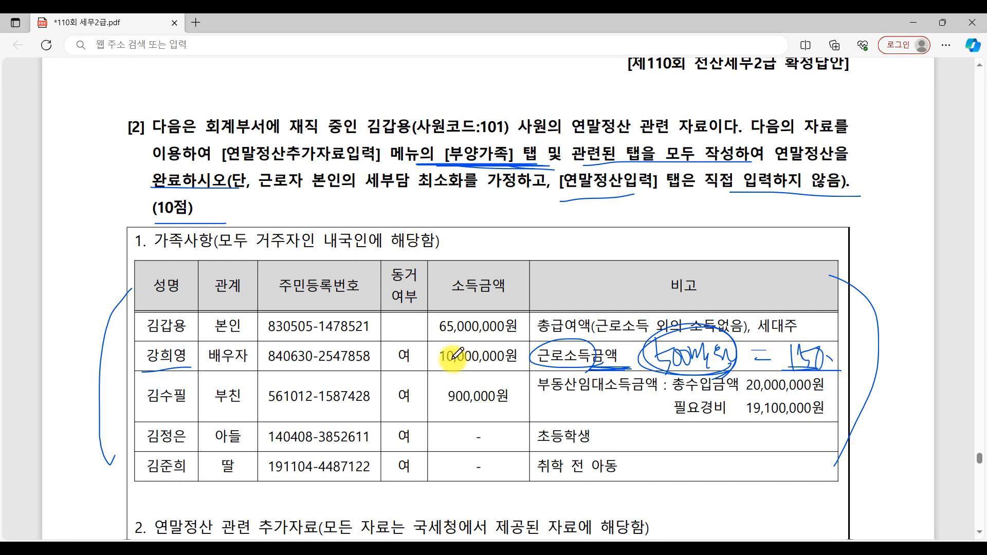
pyautogui.moveTo(432, 369); pyautogui.dragTo(505, 370)
pyautogui.moveTo(476, 293)
pyautogui.mouseDown()
pyautogui.moveTo(506, 272)
pyautogui.moveTo(504, 307)
pyautogui.mouseUp()
pyautogui.moveTo(424, 364); pyautogui.dragTo(518, 370)
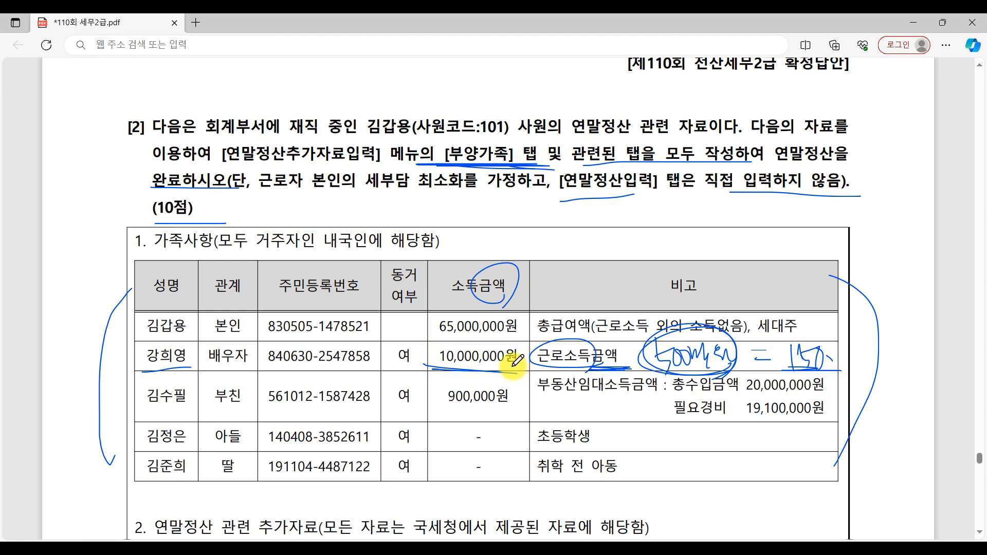
# Step: Check the 배우자 row in KcLep's 부양가족 list against the exam PDF and open its 기본공제 options
pyautogui.click(778, 548)
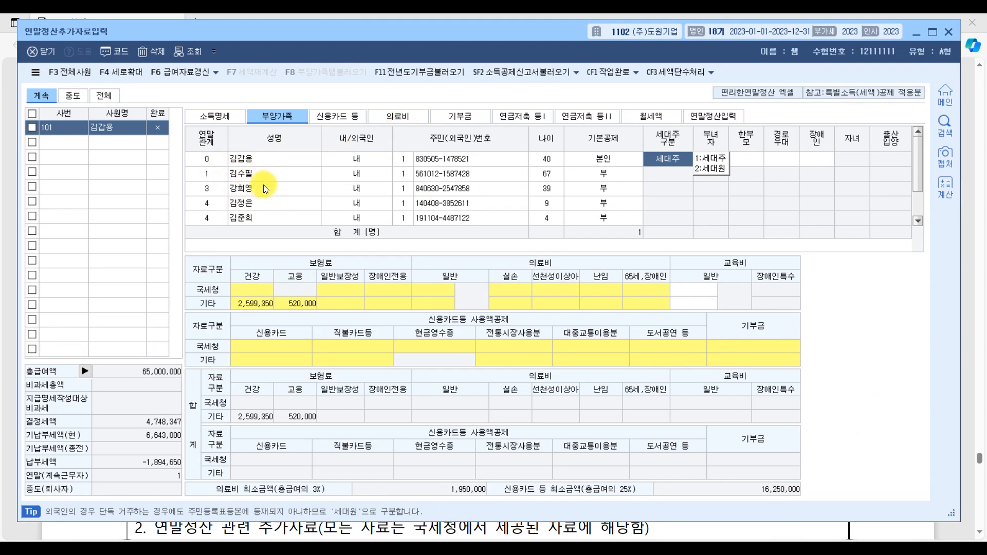
pyautogui.click(246, 193)
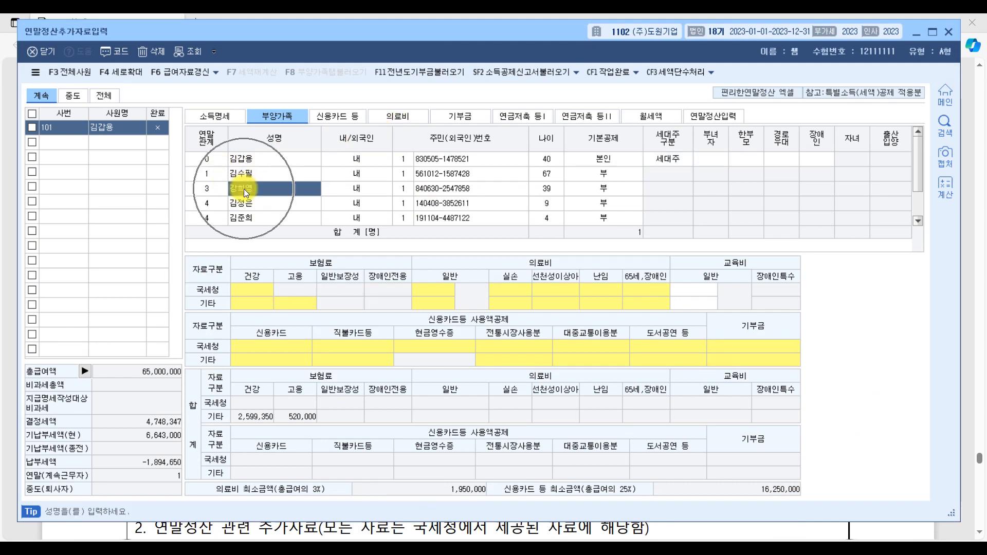
pyautogui.click(764, 527)
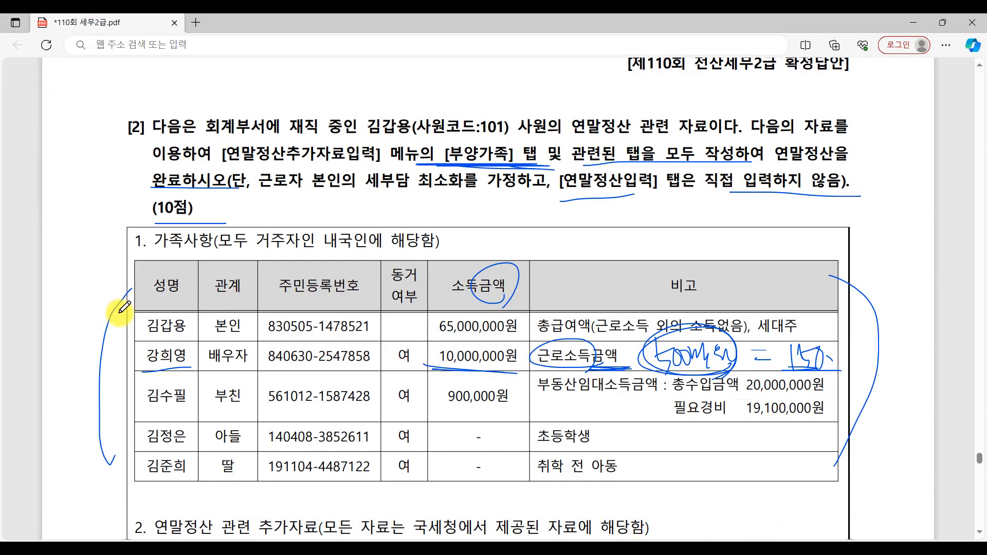
pyautogui.click(795, 539)
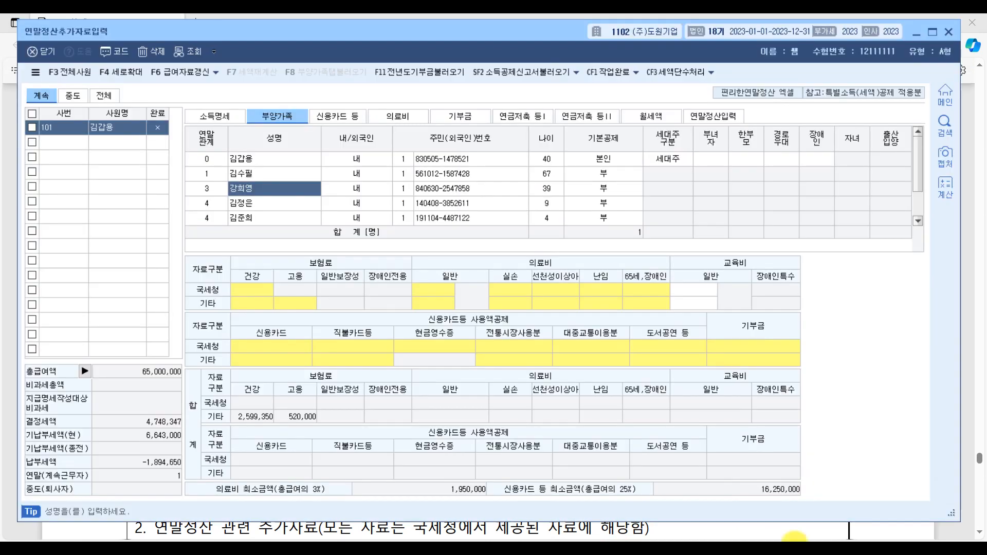
pyautogui.click(612, 192)
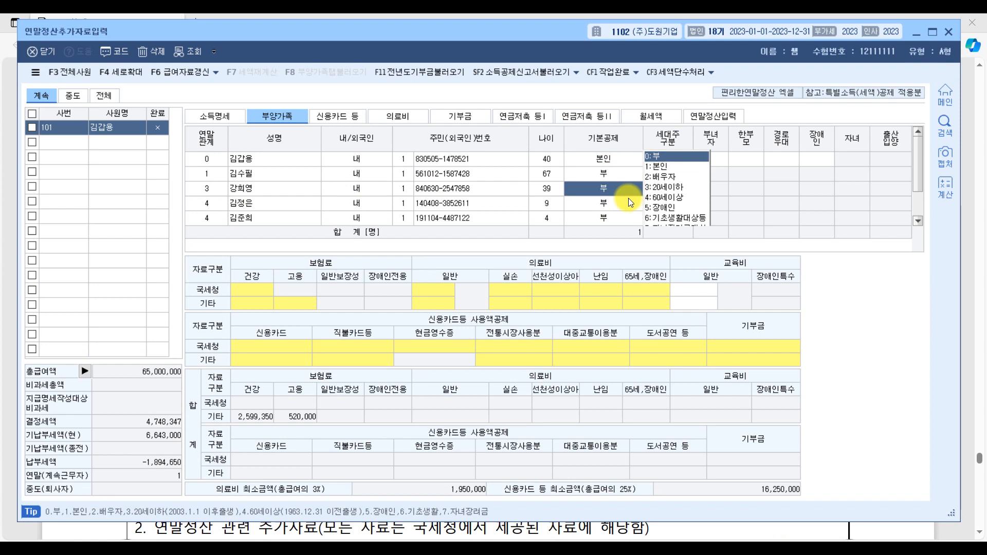
# Step: Underline the 부친's name, 필요경비, the 소득금액 heading and 900,000원 in the exam PDF, and return to KcLep
pyautogui.click(741, 547)
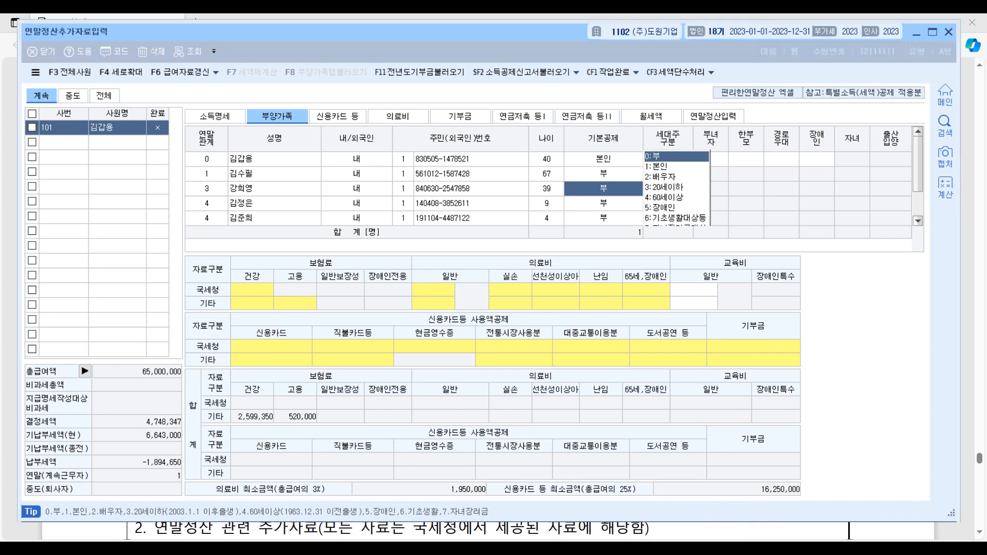
pyautogui.moveTo(141, 415); pyautogui.dragTo(199, 415)
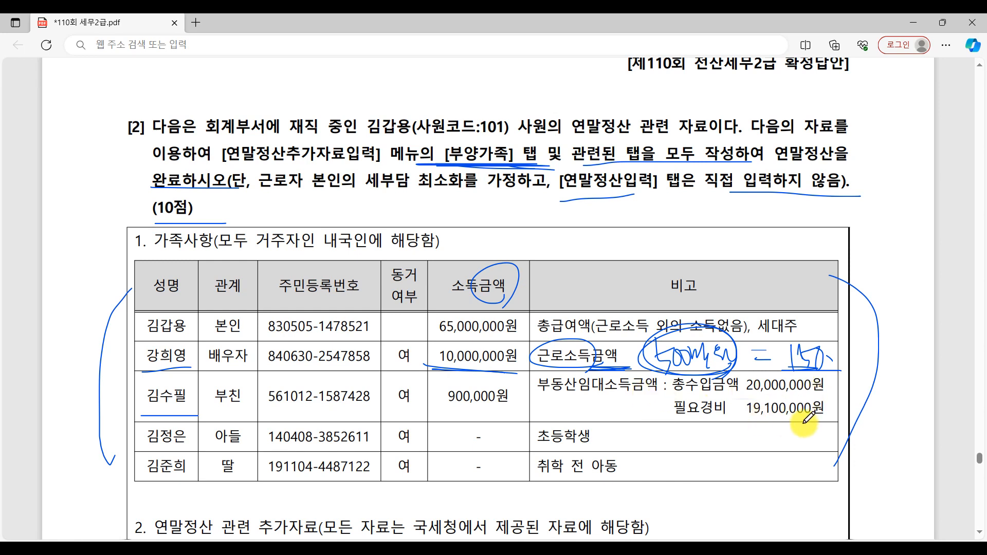
pyautogui.moveTo(654, 413); pyautogui.dragTo(690, 413)
pyautogui.moveTo(443, 309); pyautogui.dragTo(545, 307)
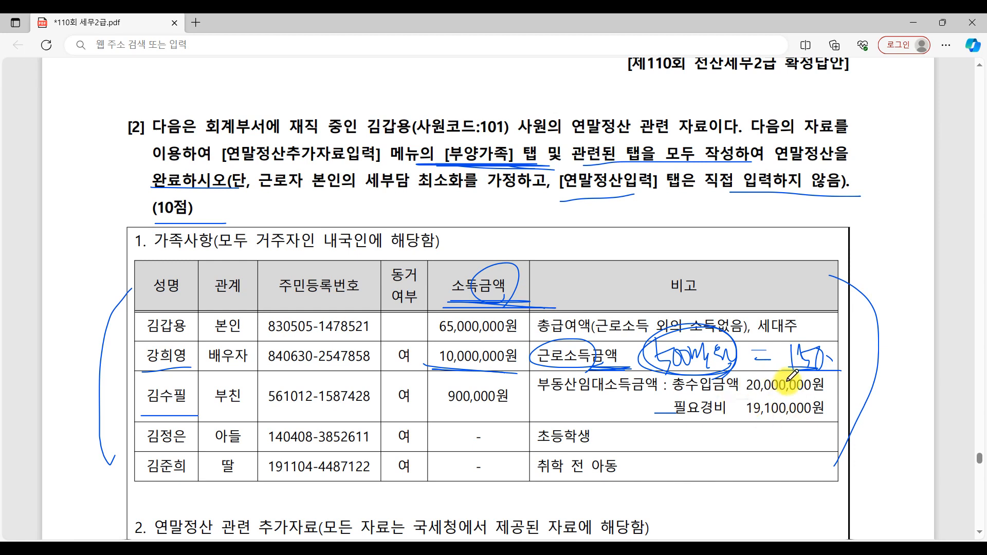
pyautogui.moveTo(447, 412); pyautogui.dragTo(533, 413)
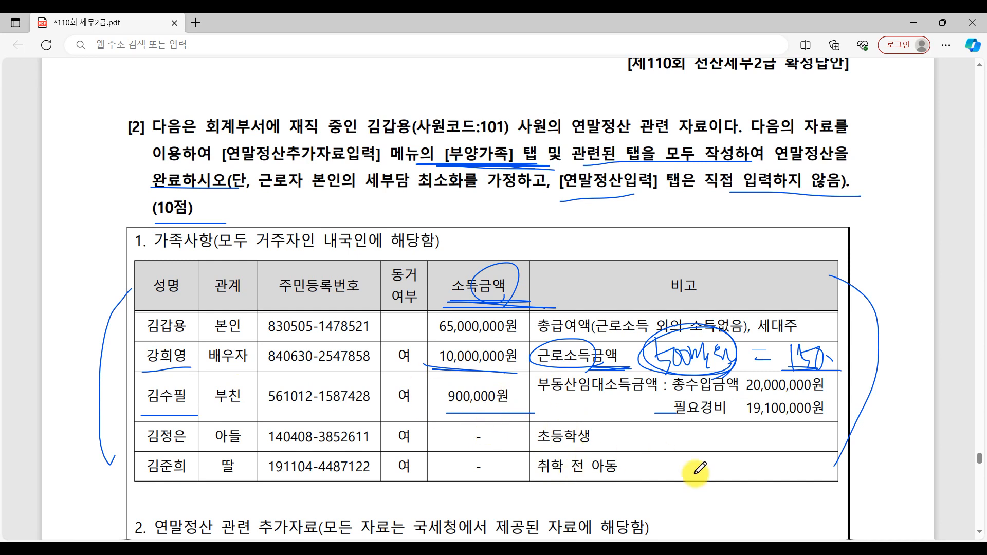
pyautogui.click(771, 547)
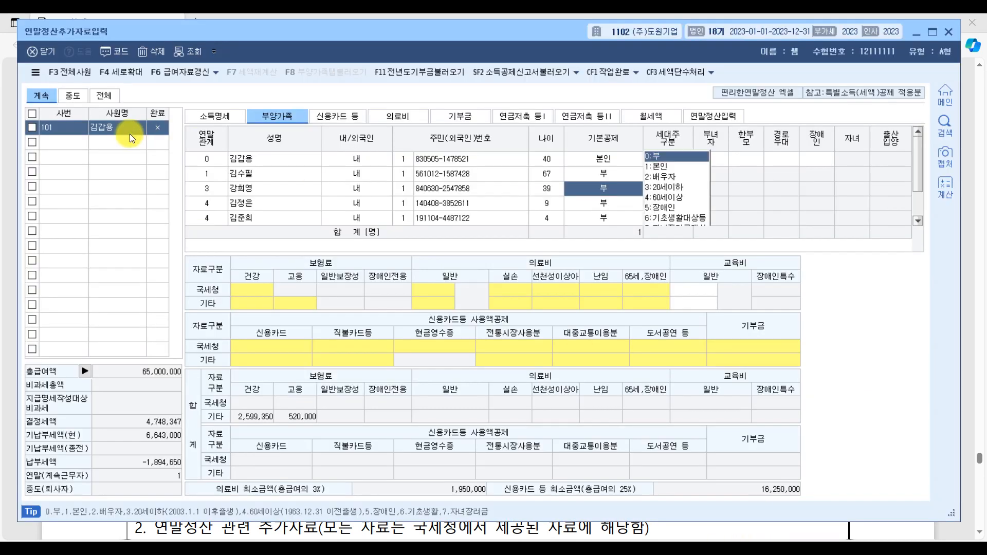
# Step: Set the 부친's 기본공제 to 4:60세이상 in the 부양가족 list
pyautogui.click(241, 177)
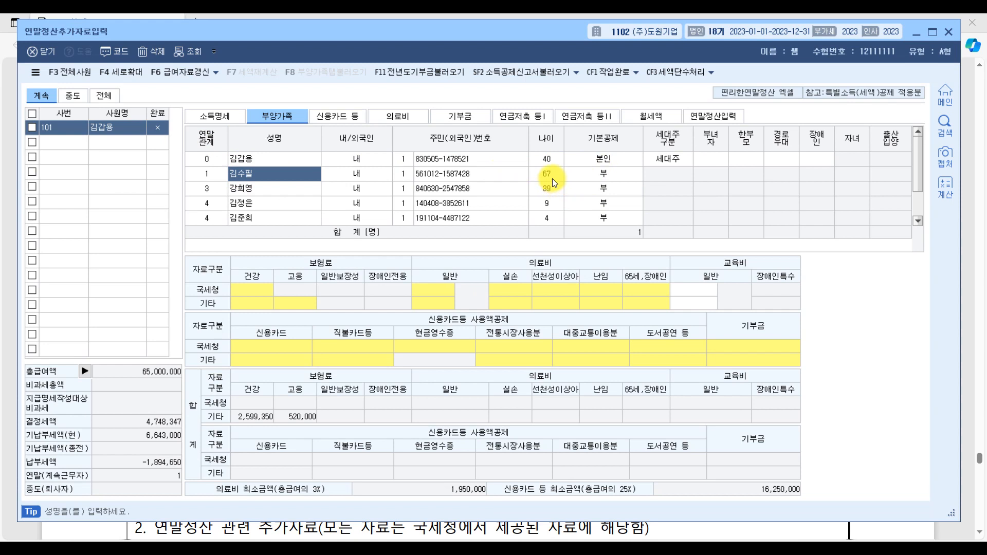
pyautogui.click(591, 175)
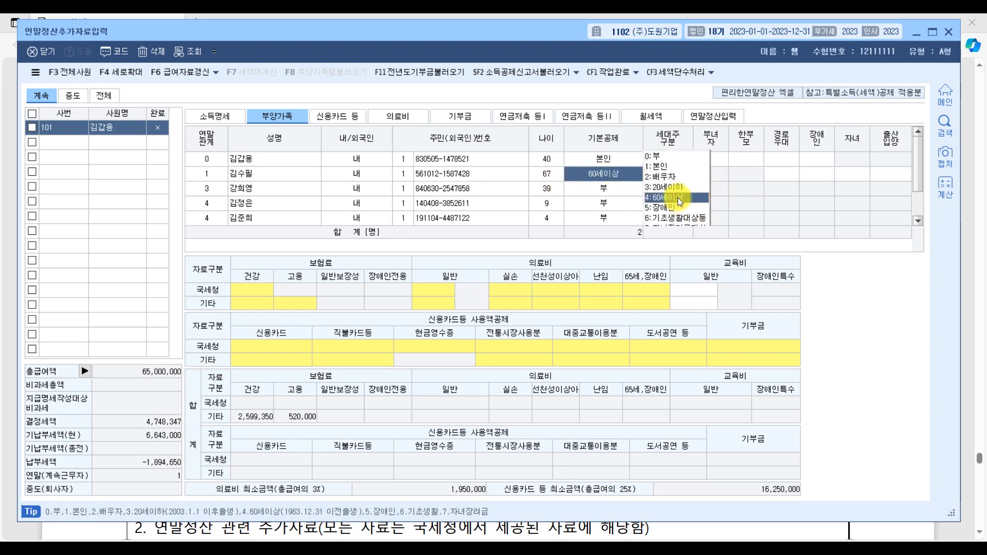
pyautogui.click(668, 198)
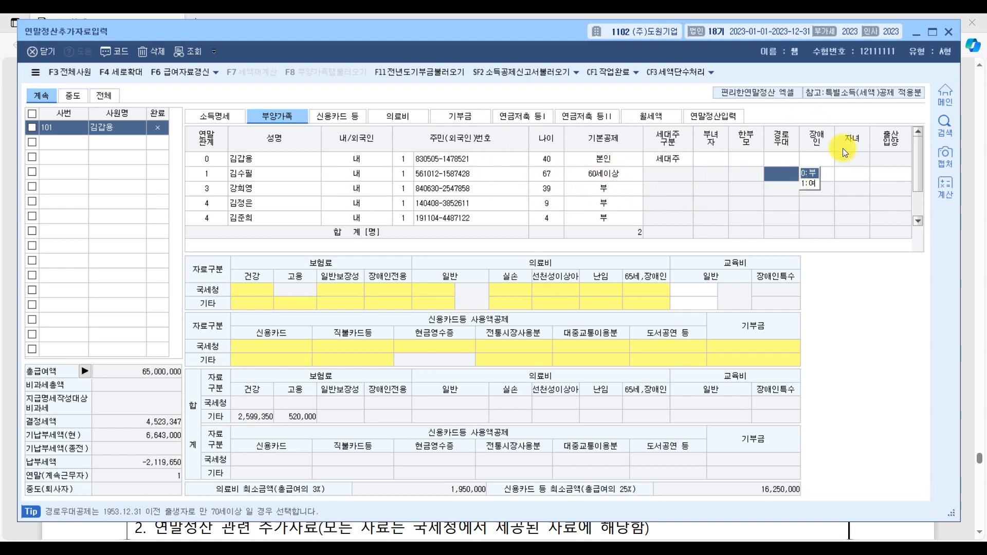
# Step: Switch to the exam PDF, underline the 아들's name in the 가족사항 table, and return to KcLep
pyautogui.click(588, 530)
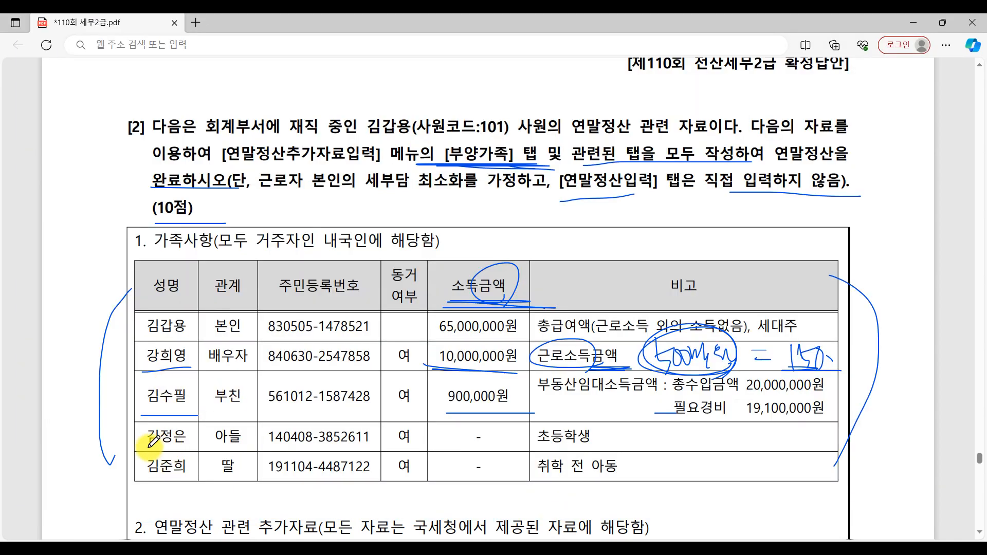
pyautogui.moveTo(146, 449); pyautogui.dragTo(203, 452)
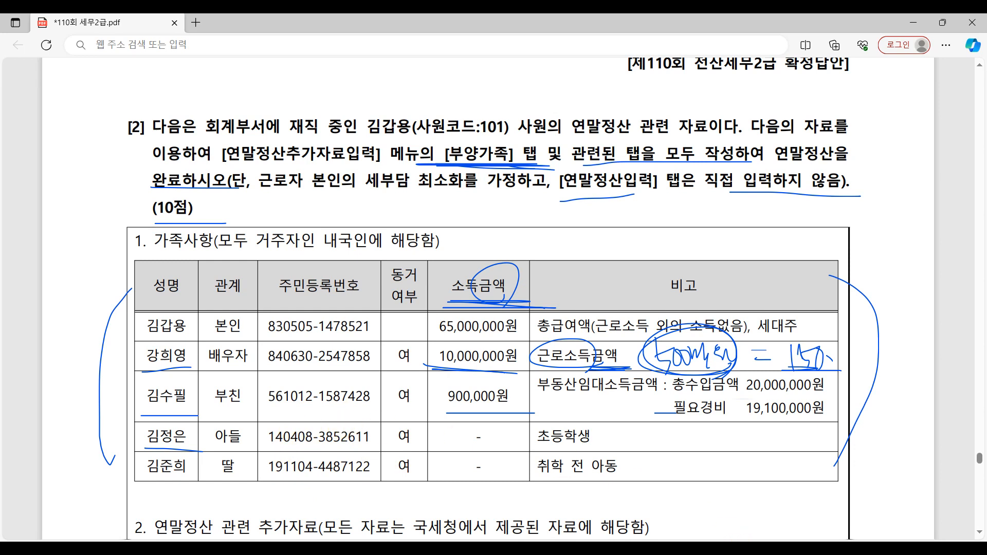
pyautogui.click(790, 551)
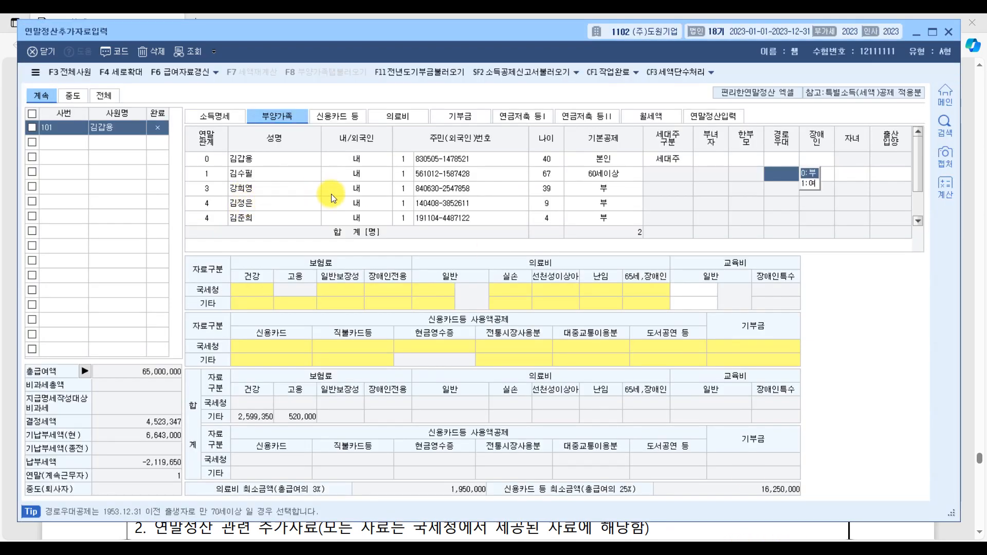
# Step: Set 기본공제 to 3:20세이하 for both the 아들 and the 딸 in the 부양가족 list
pyautogui.click(277, 199)
pyautogui.click(277, 218)
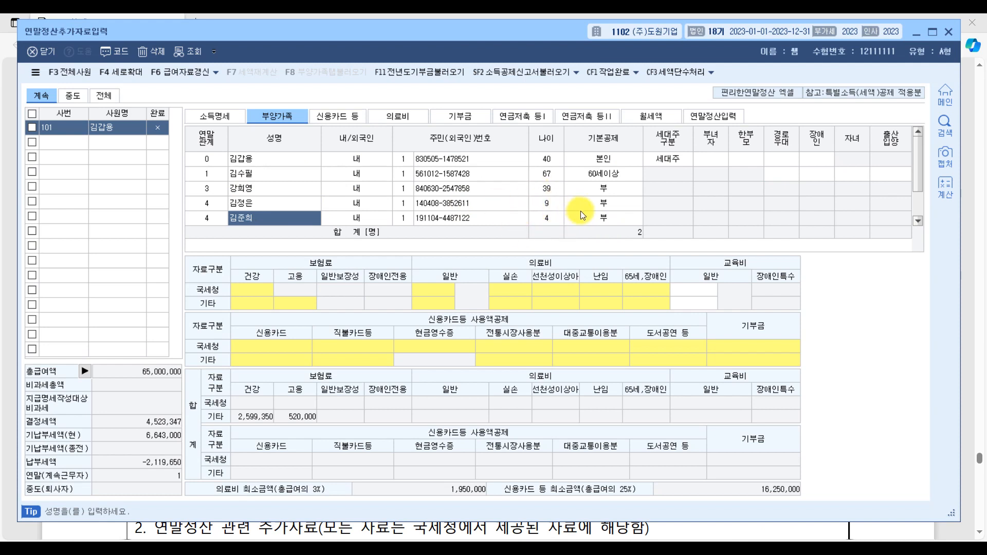
pyautogui.click(600, 202)
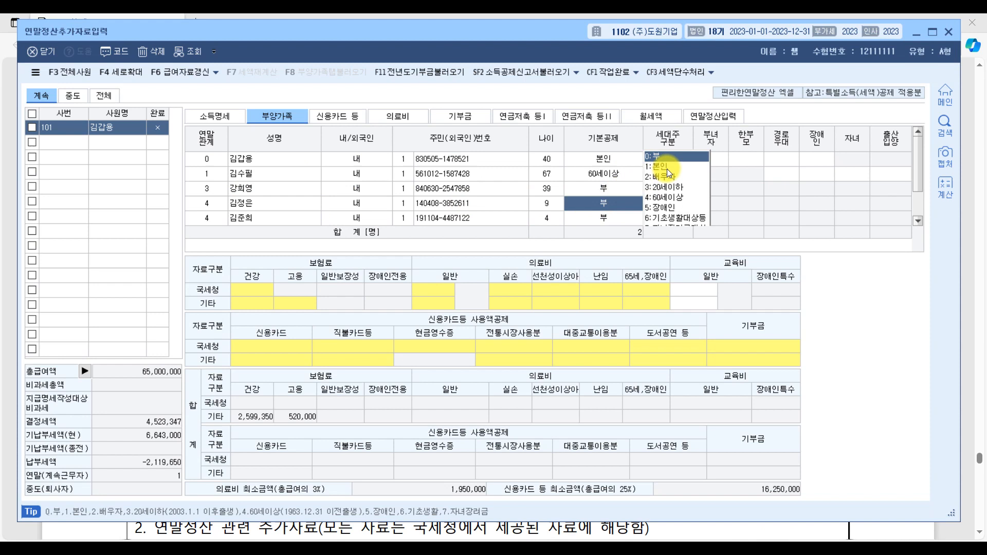
pyautogui.click(678, 188)
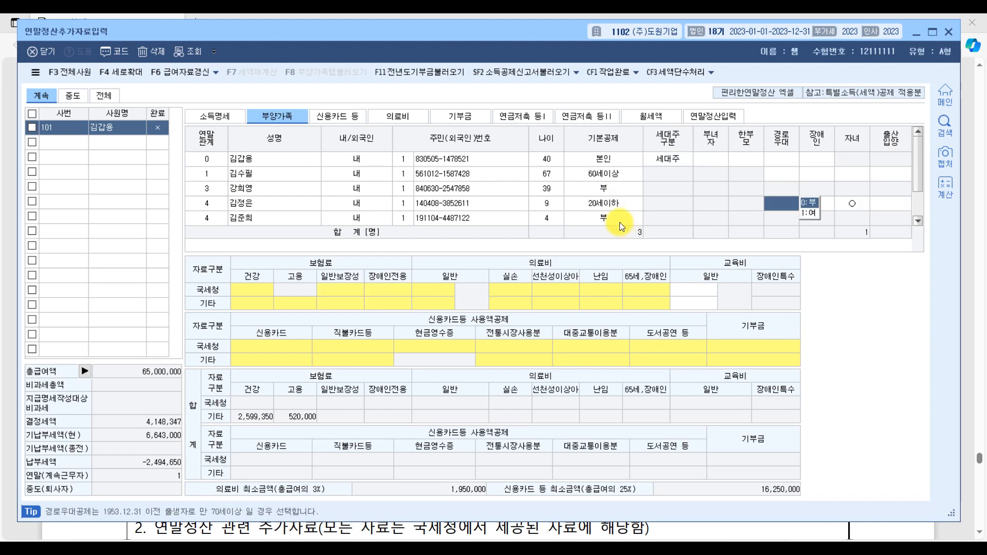
pyautogui.click(620, 218)
pyautogui.click(670, 187)
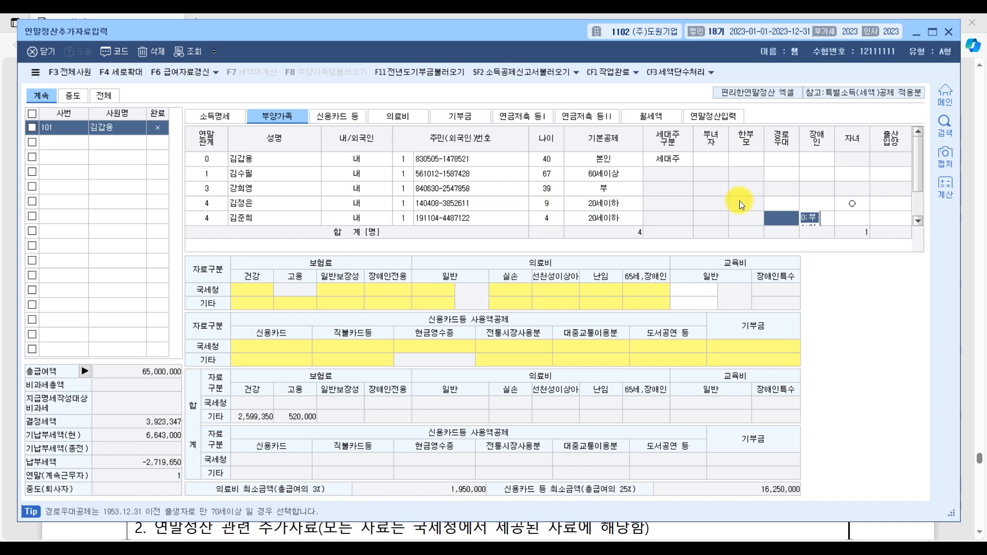
# Step: Examine the 자녀, 경로우대, 출산입양 and 기본공제 options for the two children in the 부양가족 list
pyautogui.click(850, 203)
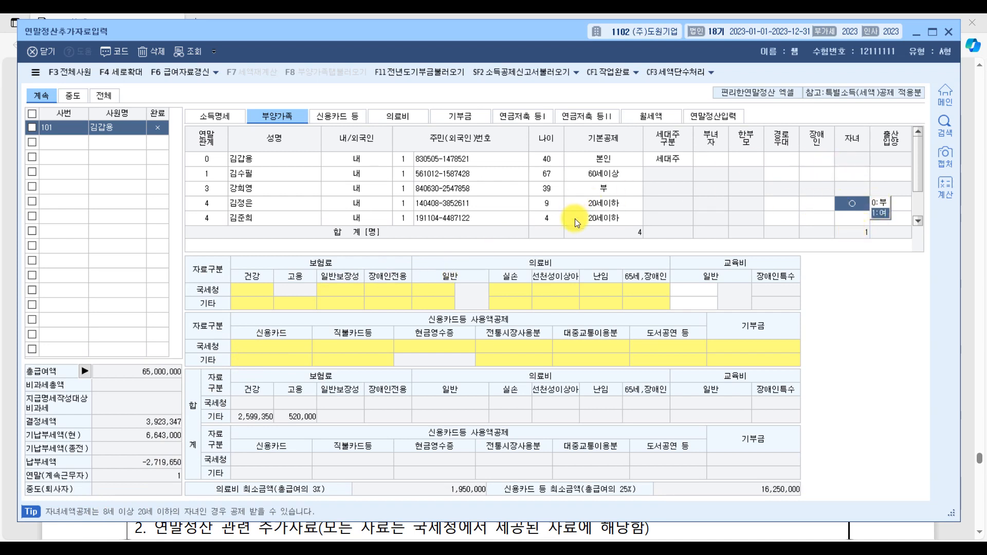
pyautogui.click(849, 220)
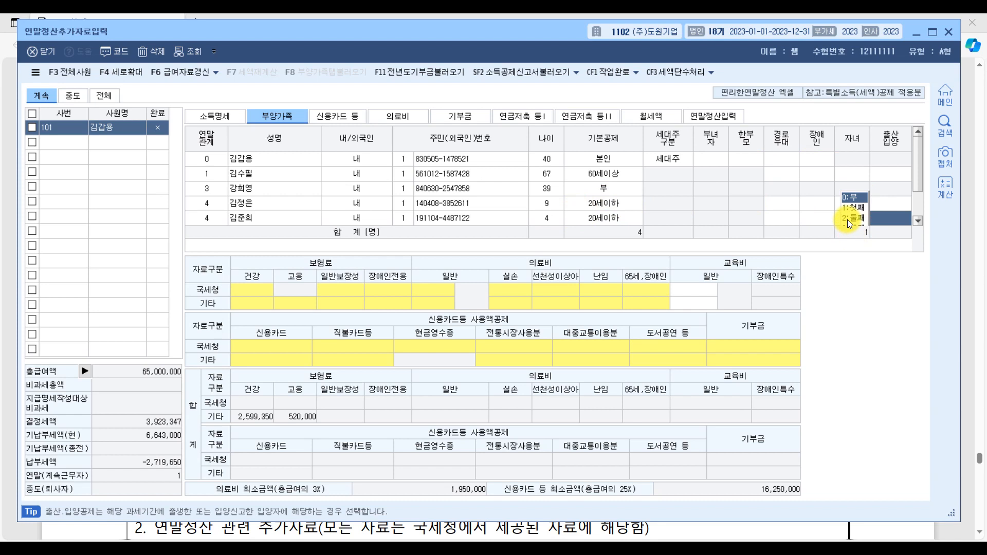
pyautogui.click(632, 219)
pyautogui.click(779, 219)
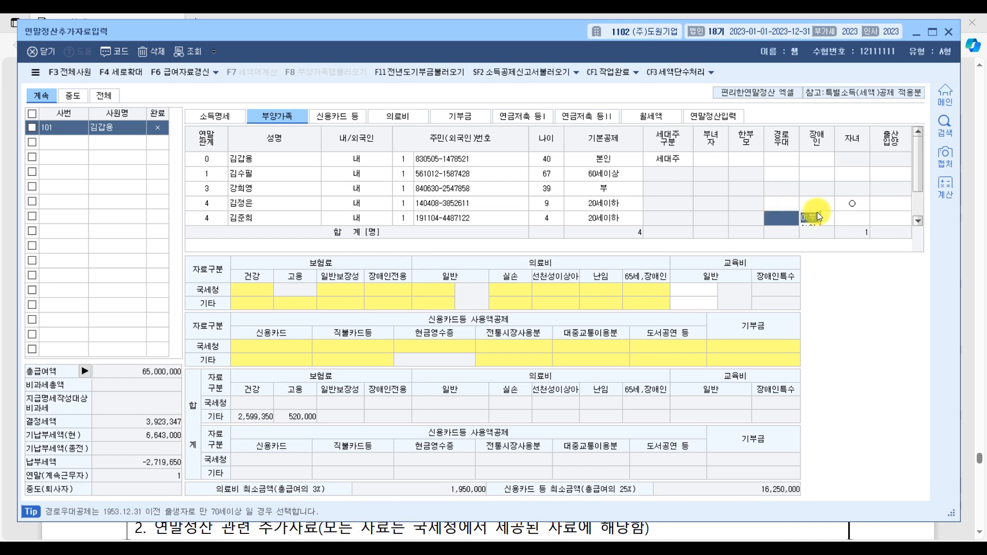
pyautogui.click(861, 219)
pyautogui.click(921, 222)
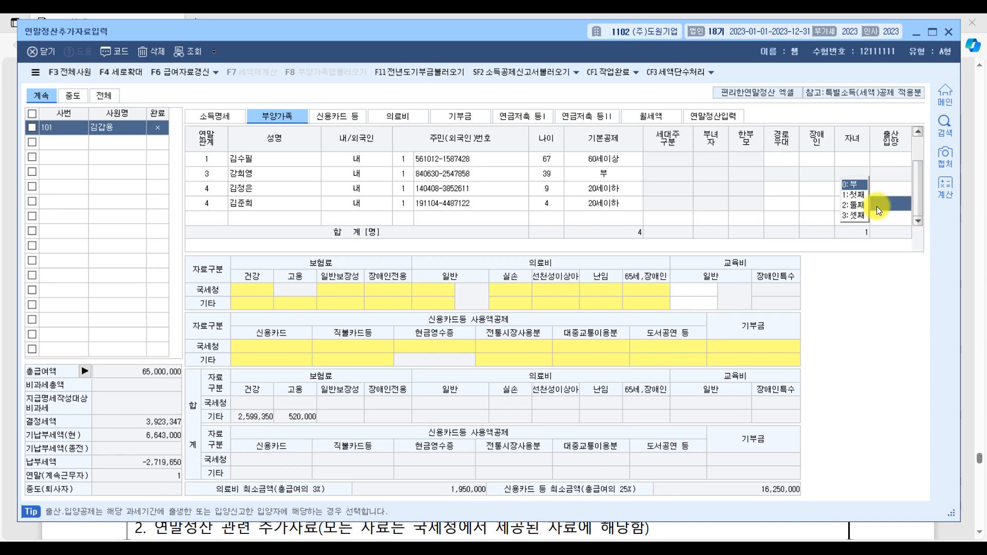
pyautogui.click(625, 204)
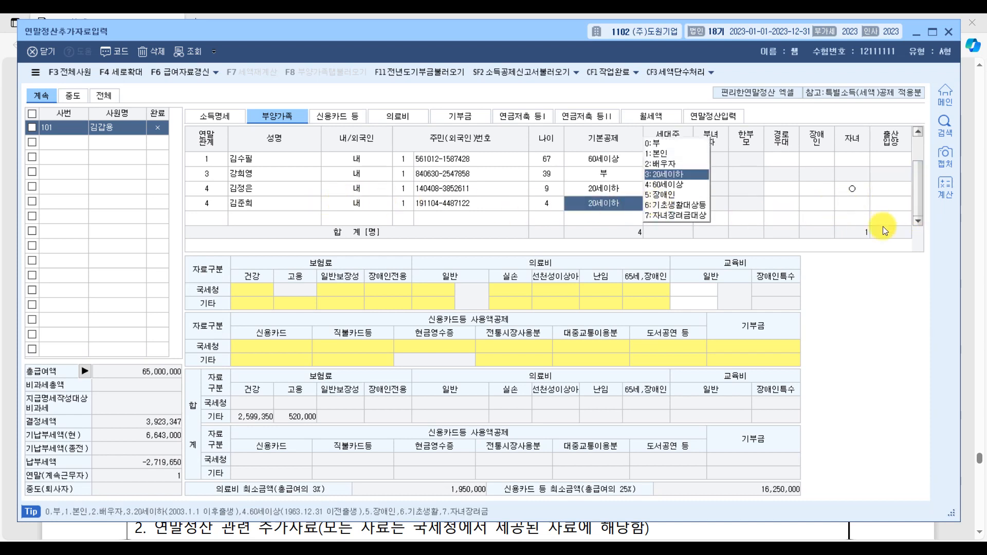
pyautogui.click(900, 209)
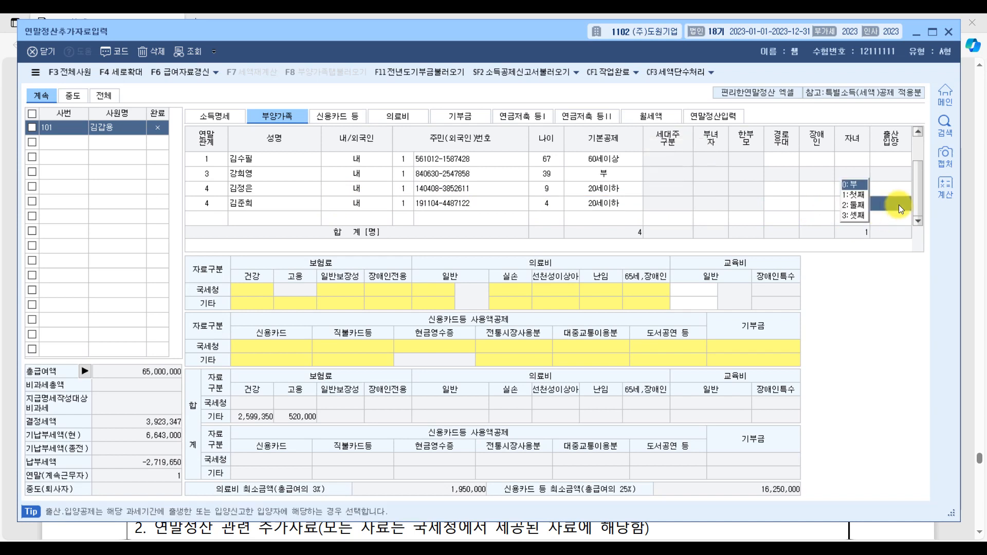
pyautogui.click(611, 208)
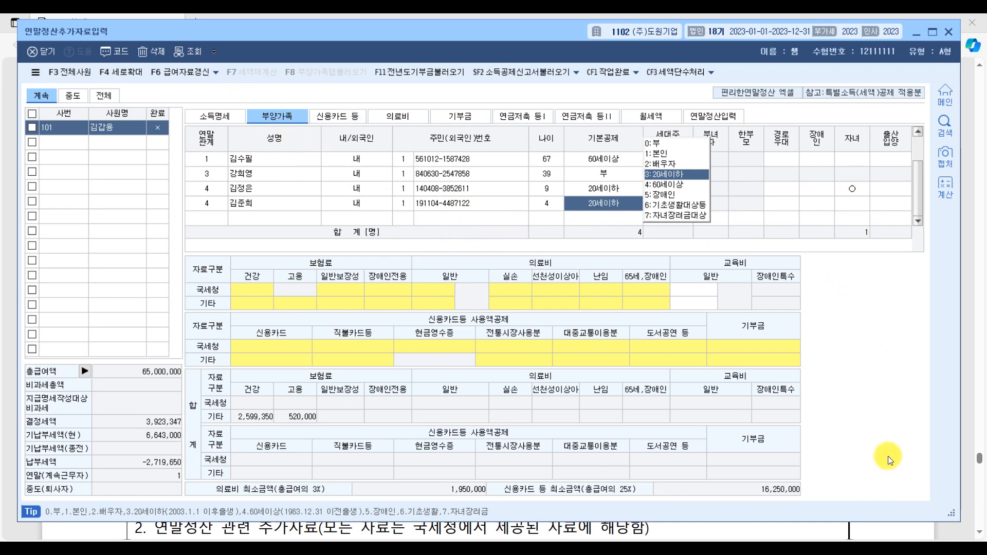
# Step: Underline 보장성보험료, 교육비, 의료비, 신용카드 and 연금저축 in the exam PDF's 추가자료 table, and switch to the 연령제한소득금액제한 image in Paint
pyautogui.click(294, 549)
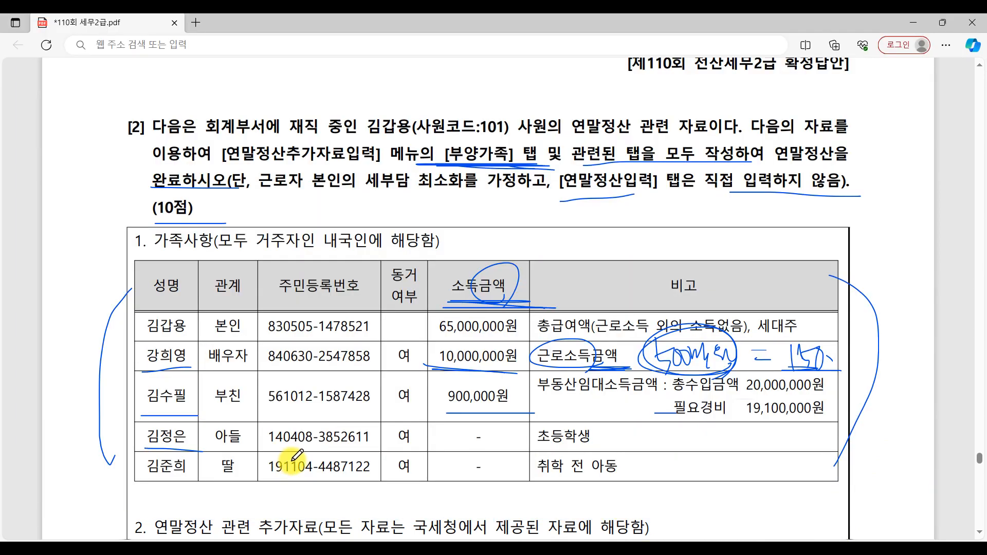
pyautogui.scroll(-5, 293, 459)
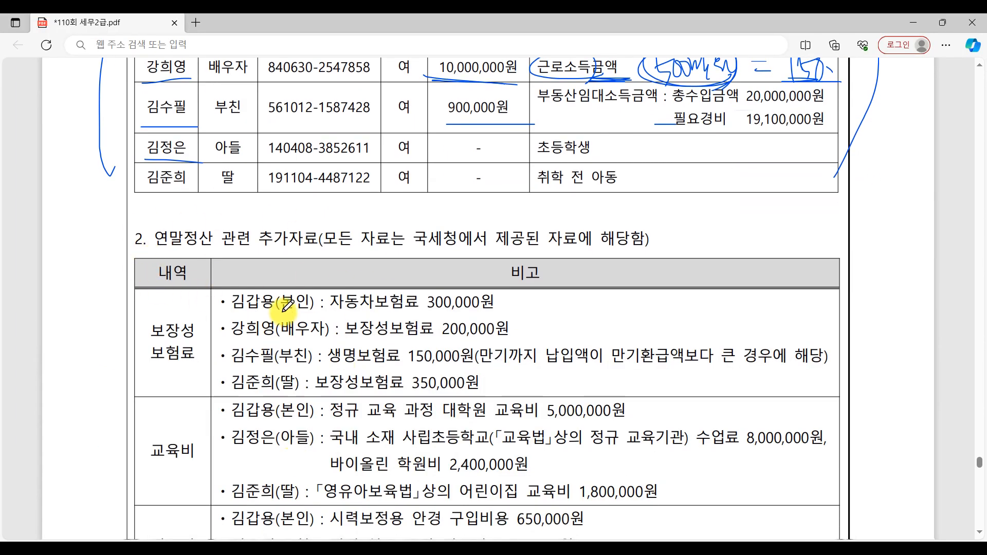
pyautogui.scroll(-3, 286, 307)
pyautogui.moveTo(139, 176); pyautogui.dragTo(213, 183)
pyautogui.moveTo(148, 272); pyautogui.dragTo(217, 271)
pyautogui.moveTo(152, 366); pyautogui.dragTo(212, 370)
pyautogui.moveTo(139, 425); pyautogui.dragTo(210, 425)
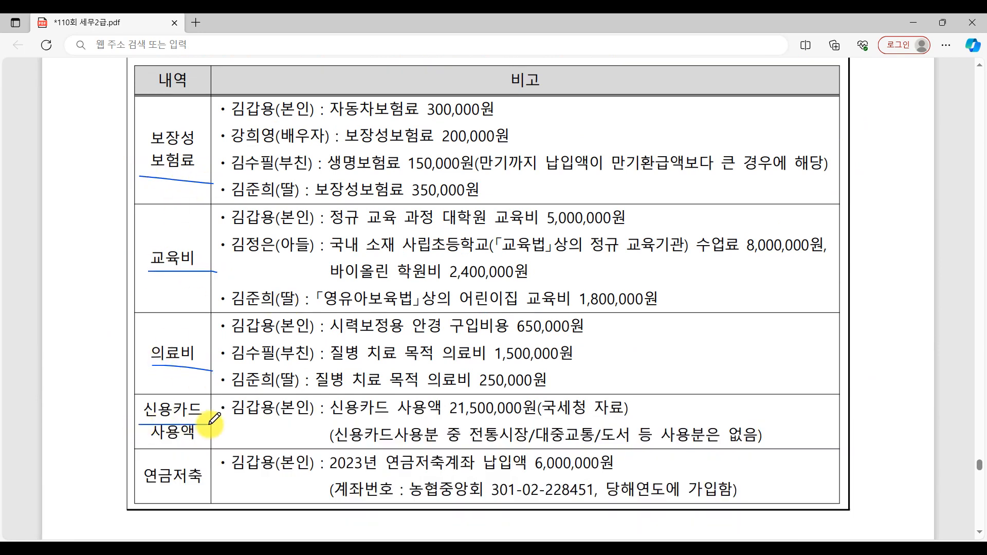
pyautogui.moveTo(147, 493); pyautogui.dragTo(179, 493)
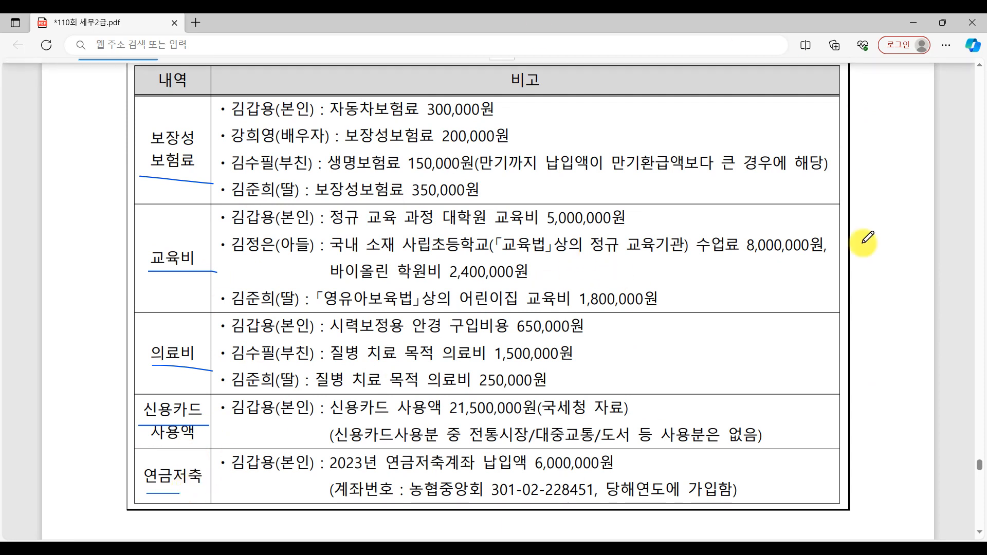
pyautogui.hotkey('alt', 'Tab')
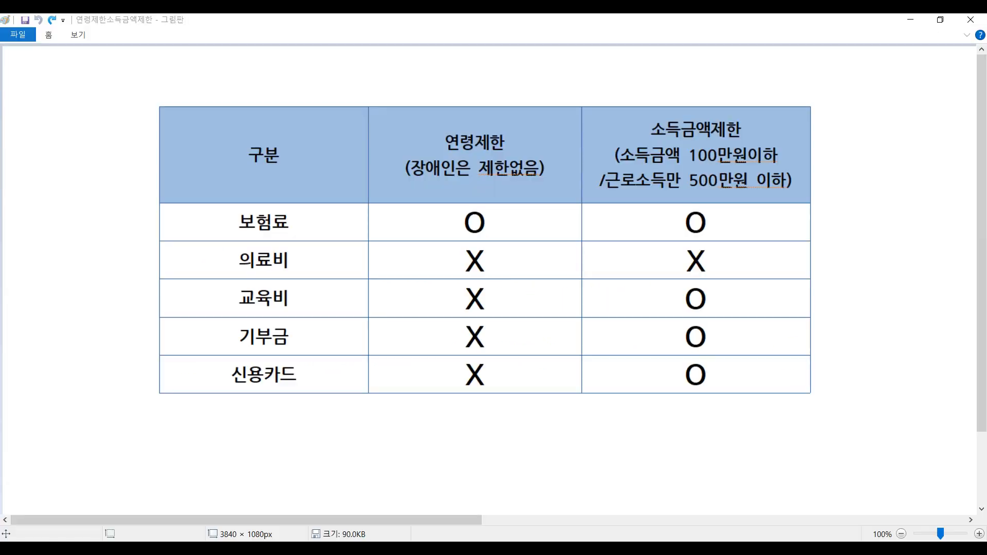